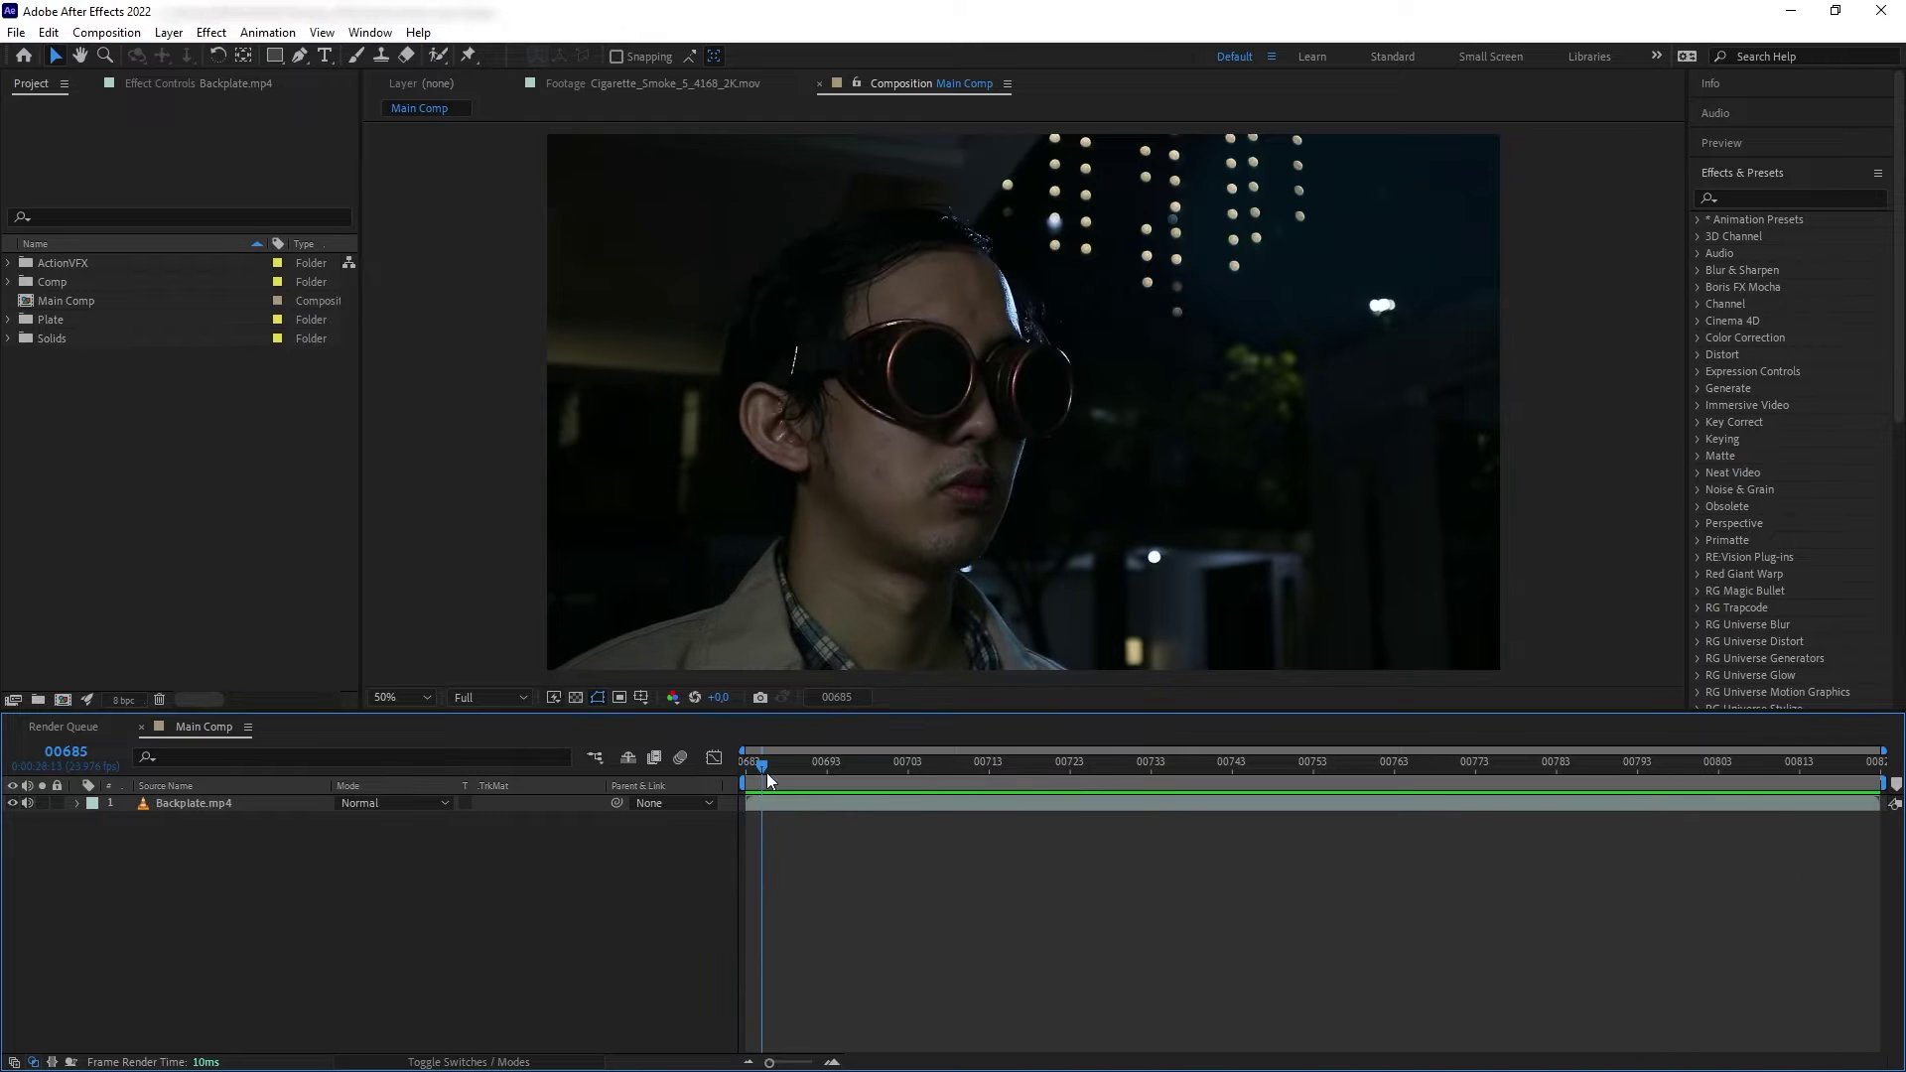
Step: Preview frames 684–803, then apply the Mocha Pro effect to the Backplate.mp4 layer
{"action": "left_click_drag", "start_coordinate": [785, 761], "coordinate": [1734, 752]}
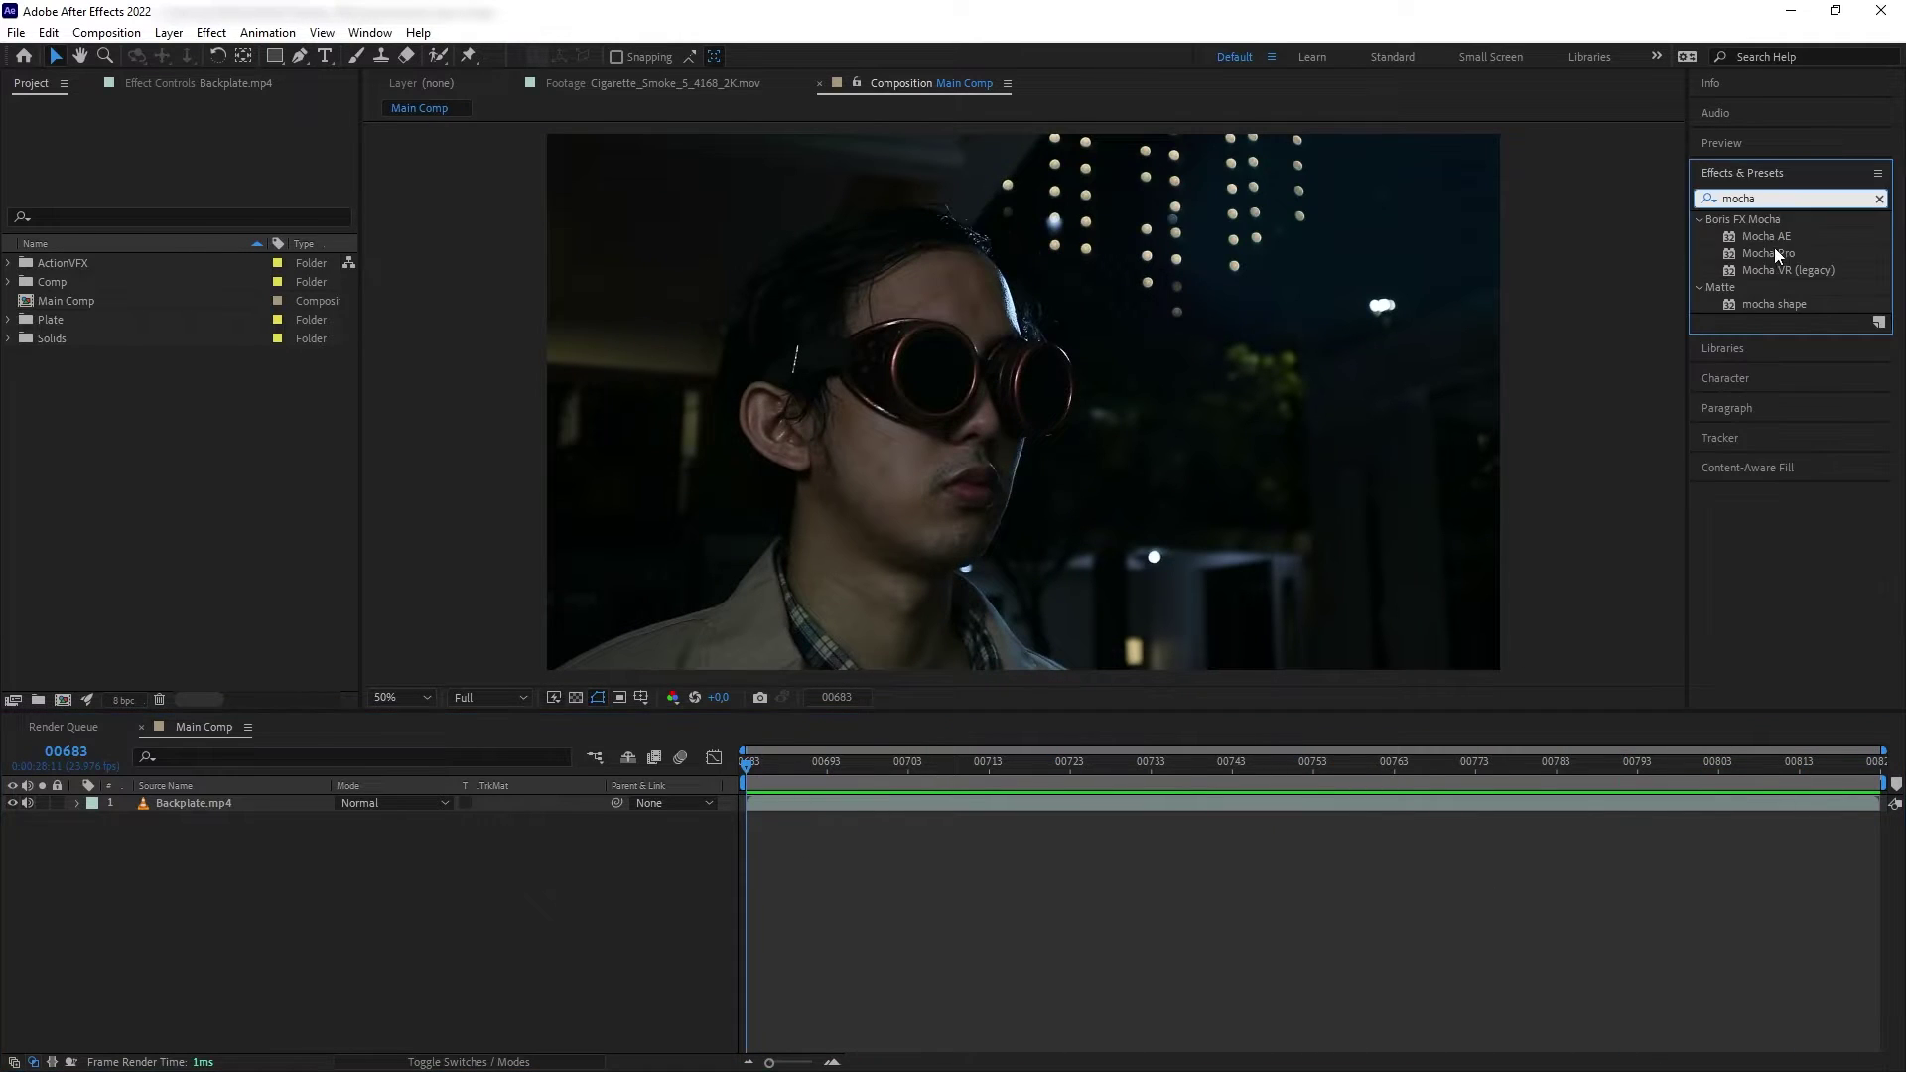
{"action": "left_click_drag", "start_coordinate": [1768, 253], "coordinate": [244, 808]}
Step: In Mocha, outline the left eye with an X-Spline (Layer 4) and track it forward to frame 822
{"action": "left_click", "coordinate": [105, 175]}
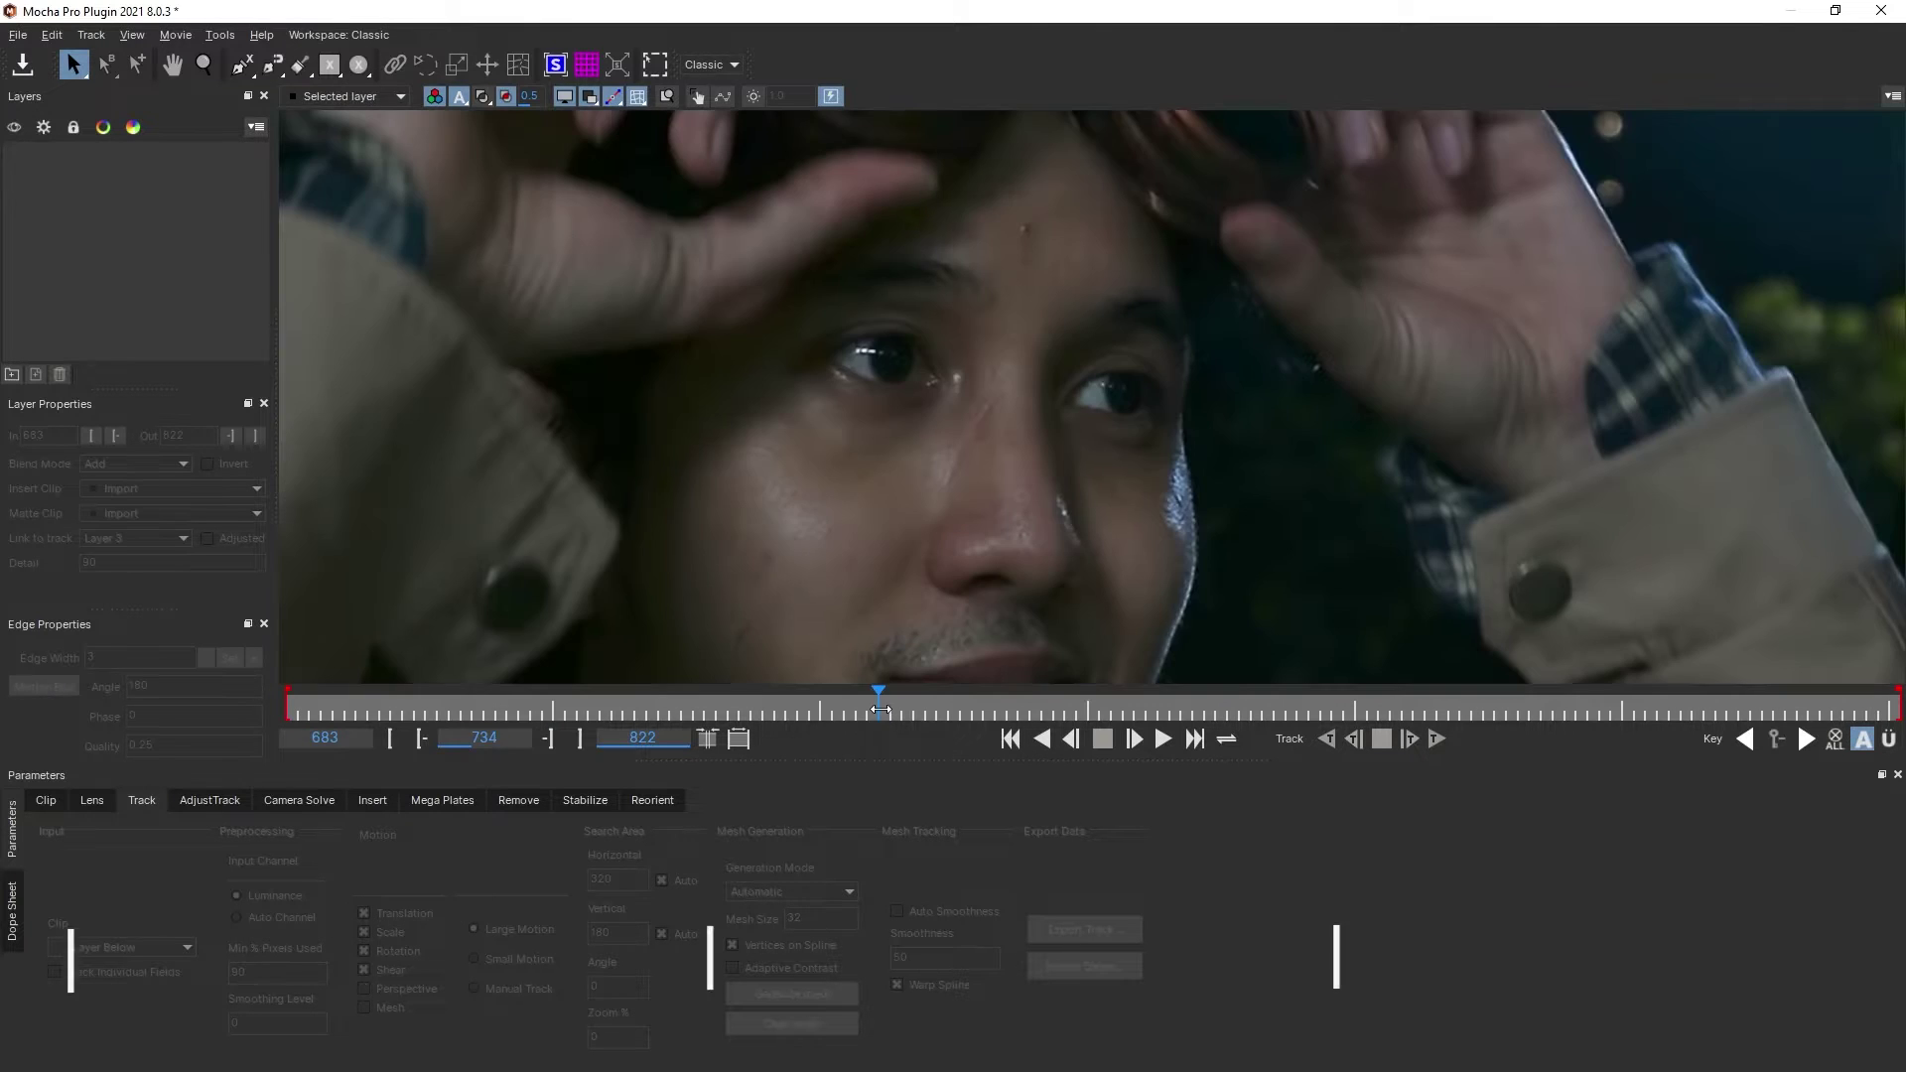
{"action": "mouse_move", "coordinate": [872, 707]}
{"action": "left_mouse_down"}
{"action": "mouse_move", "coordinate": [1757, 705]}
{"action": "mouse_move", "coordinate": [795, 711]}
{"action": "mouse_move", "coordinate": [908, 715]}
{"action": "mouse_move", "coordinate": [808, 715]}
{"action": "mouse_move", "coordinate": [906, 715]}
{"action": "mouse_move", "coordinate": [873, 709]}
{"action": "left_mouse_up"}
{"action": "left_click", "coordinate": [242, 64]}
{"action": "left_click", "coordinate": [1154, 414]}
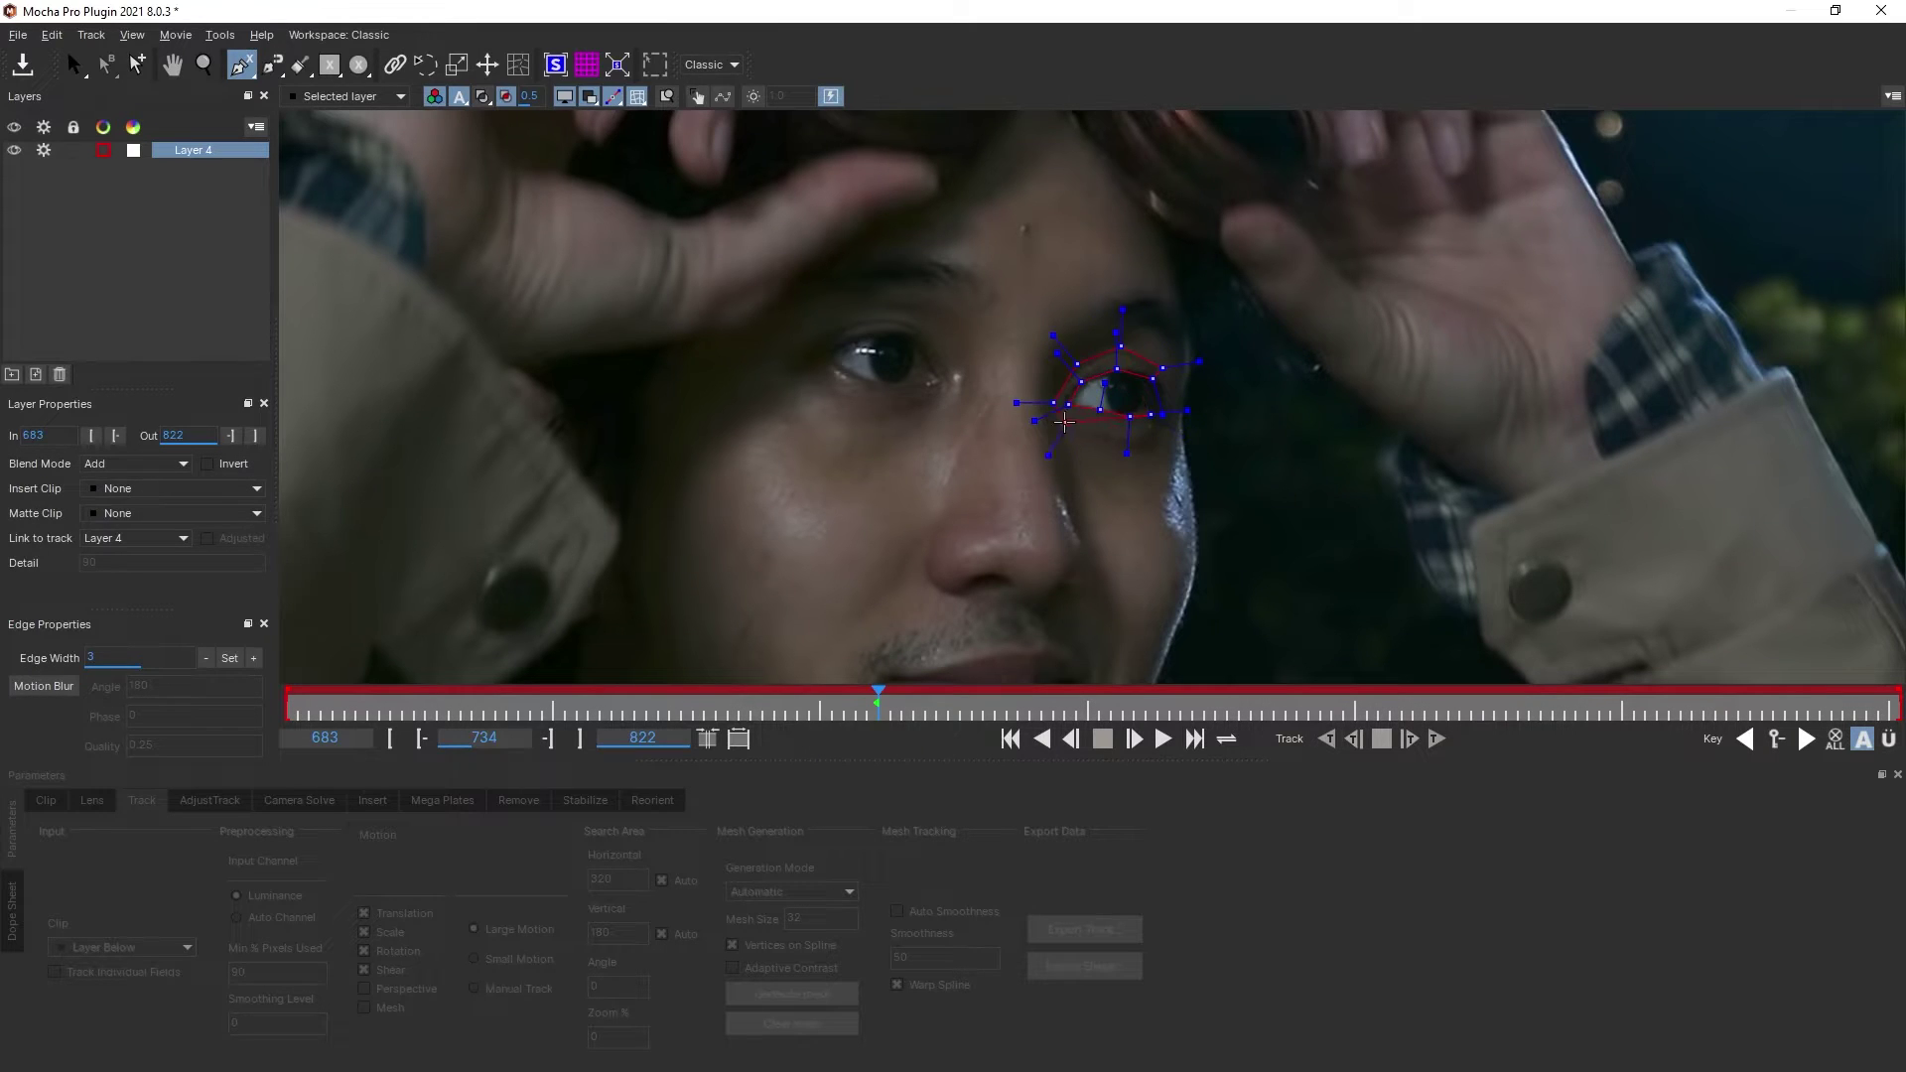
{"action": "right_click", "coordinate": [1160, 425]}
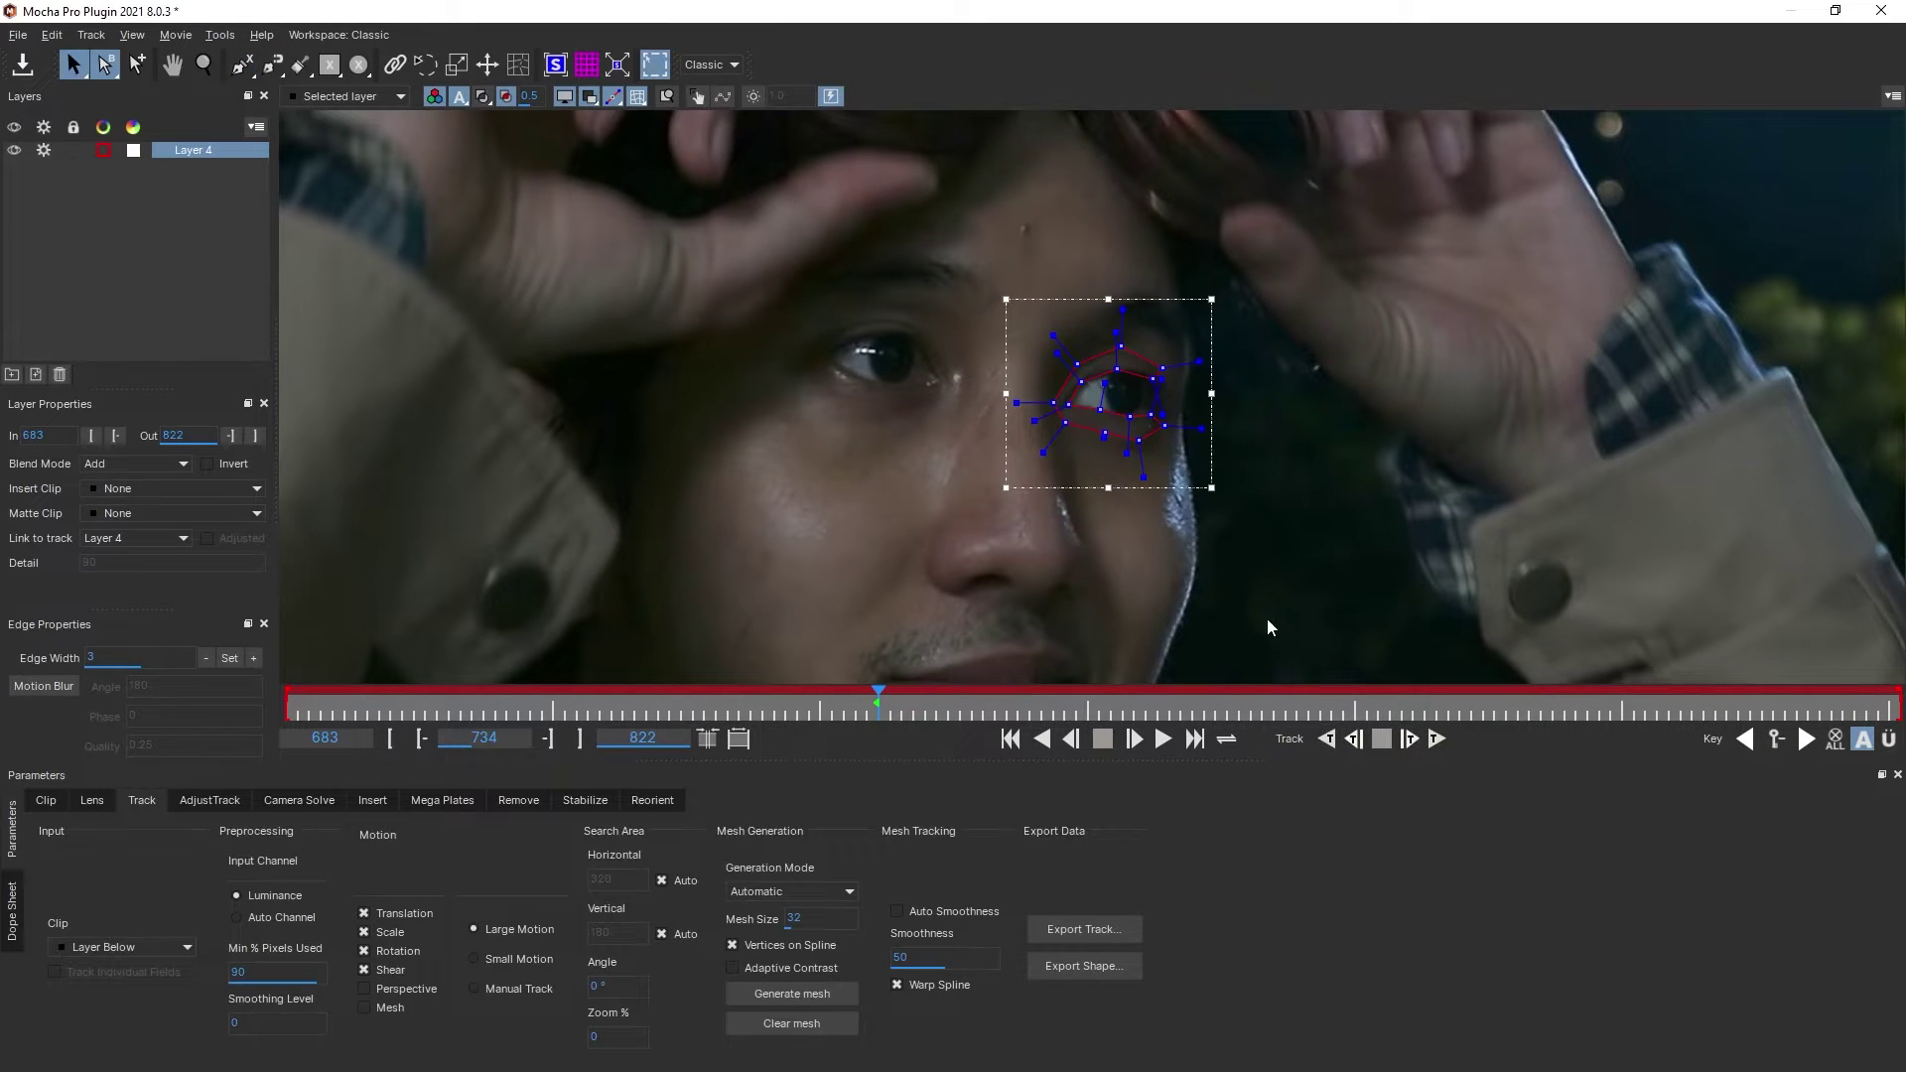
{"action": "left_click", "coordinate": [1436, 744]}
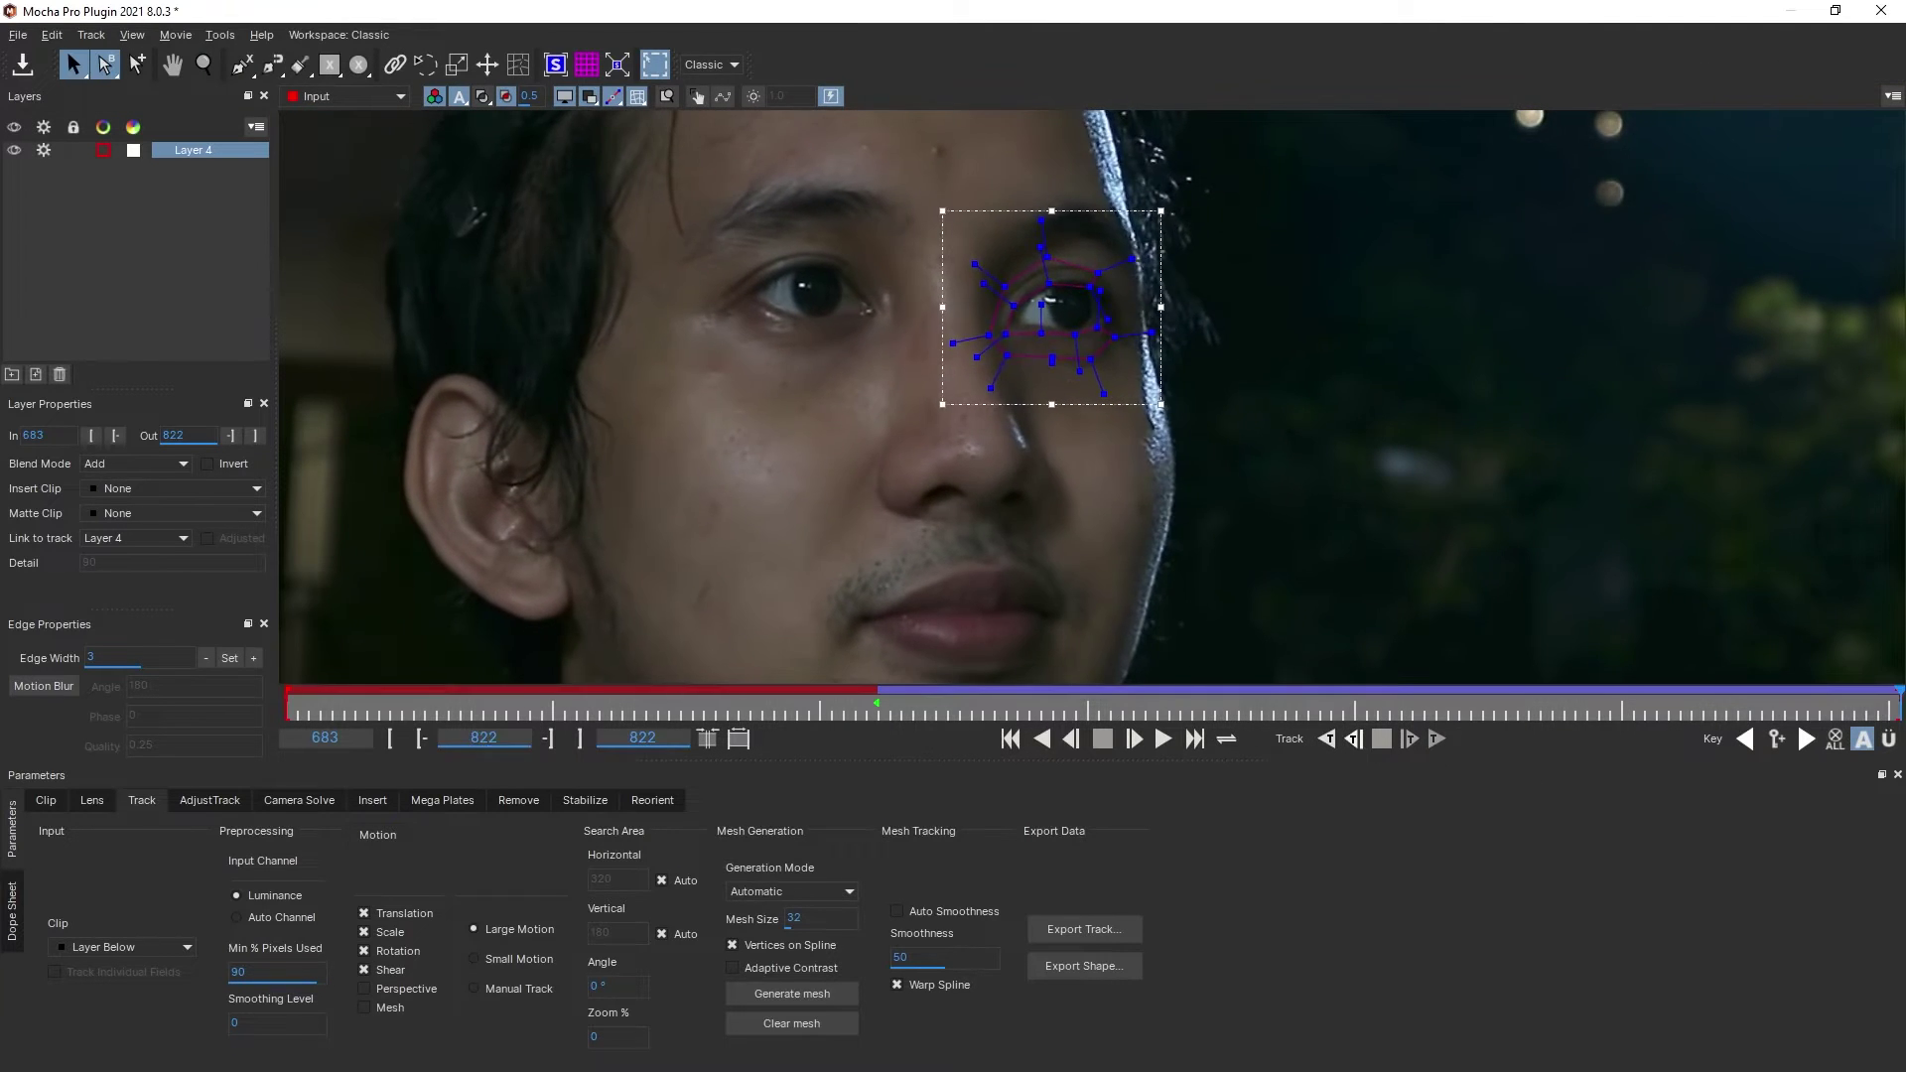
{"action": "left_click_drag", "start_coordinate": [1895, 703], "coordinate": [869, 716]}
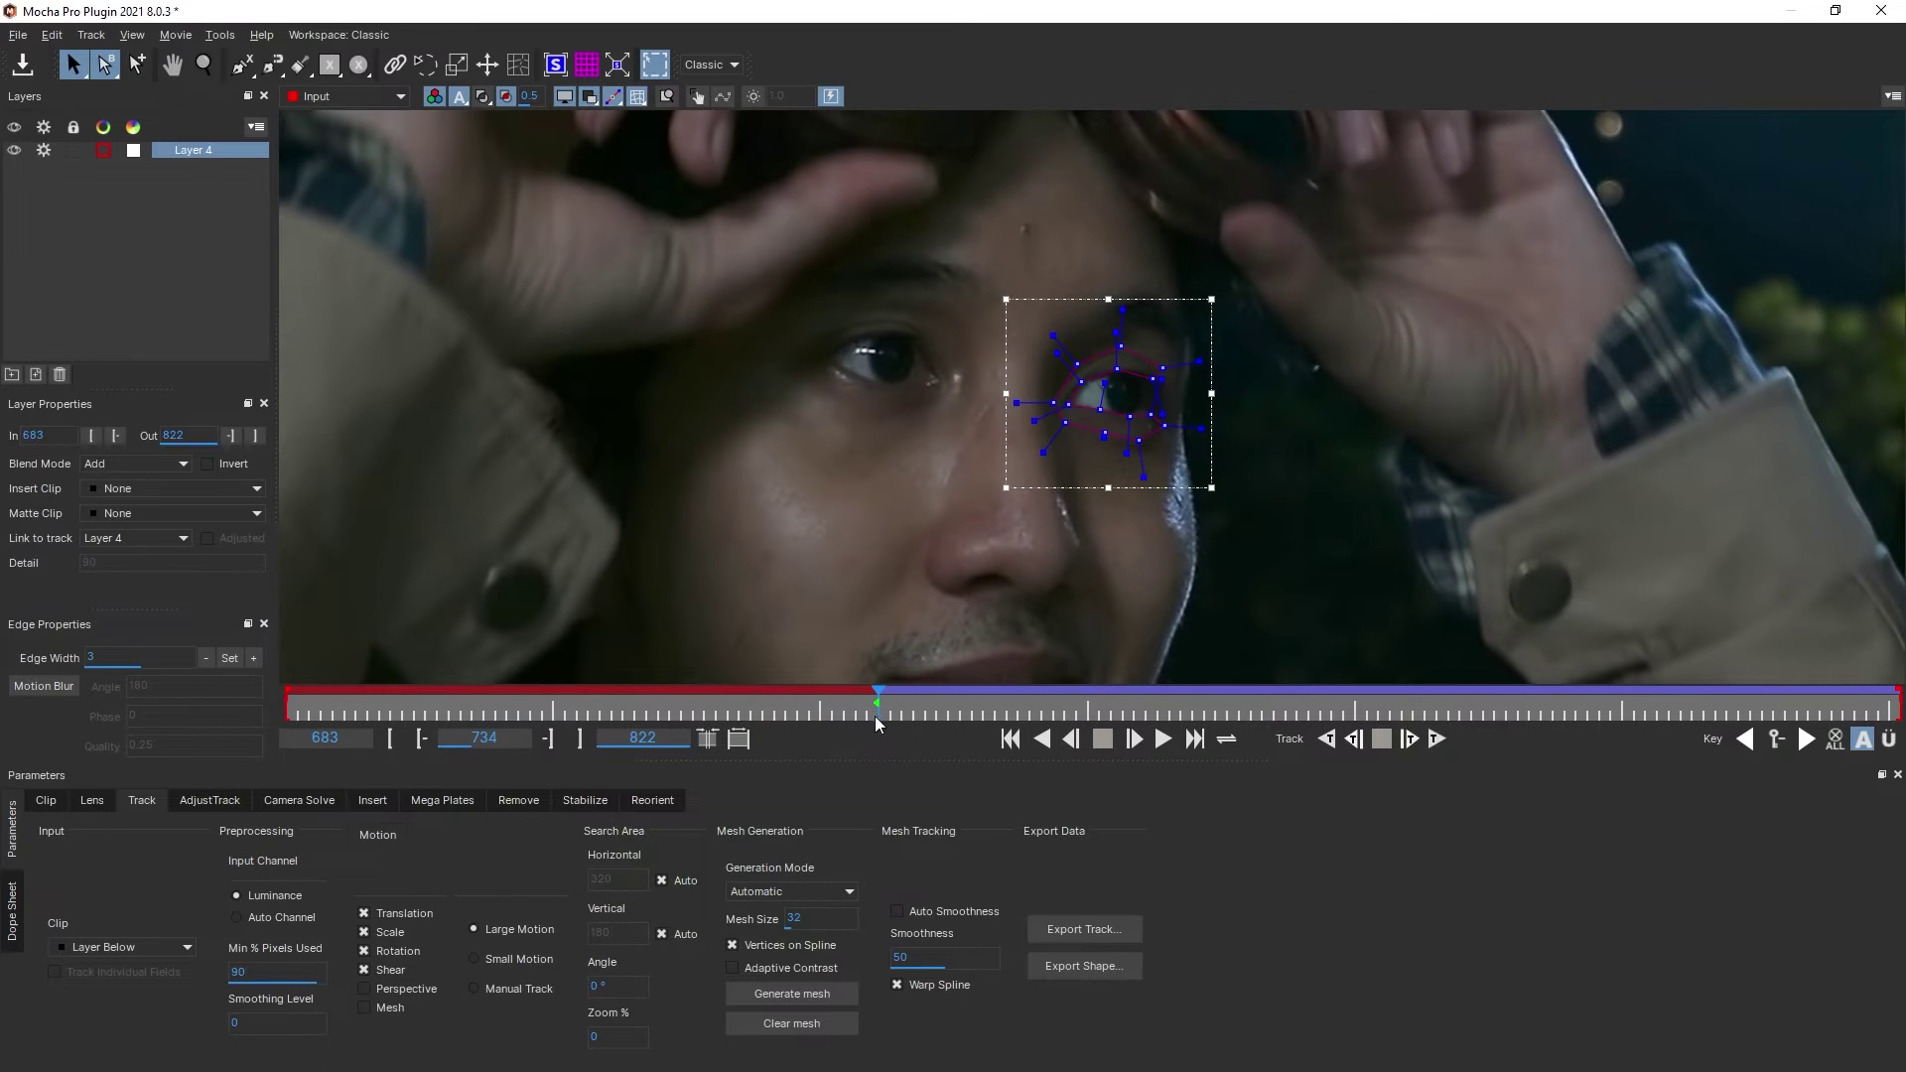
Step: Show the planar surface and manually nudge the eye track back into place around frame 730
{"action": "left_click", "coordinate": [562, 70]}
{"action": "scroll", "coordinate": [555, 171], "scroll_direction": "up", "scroll_amount": 5}
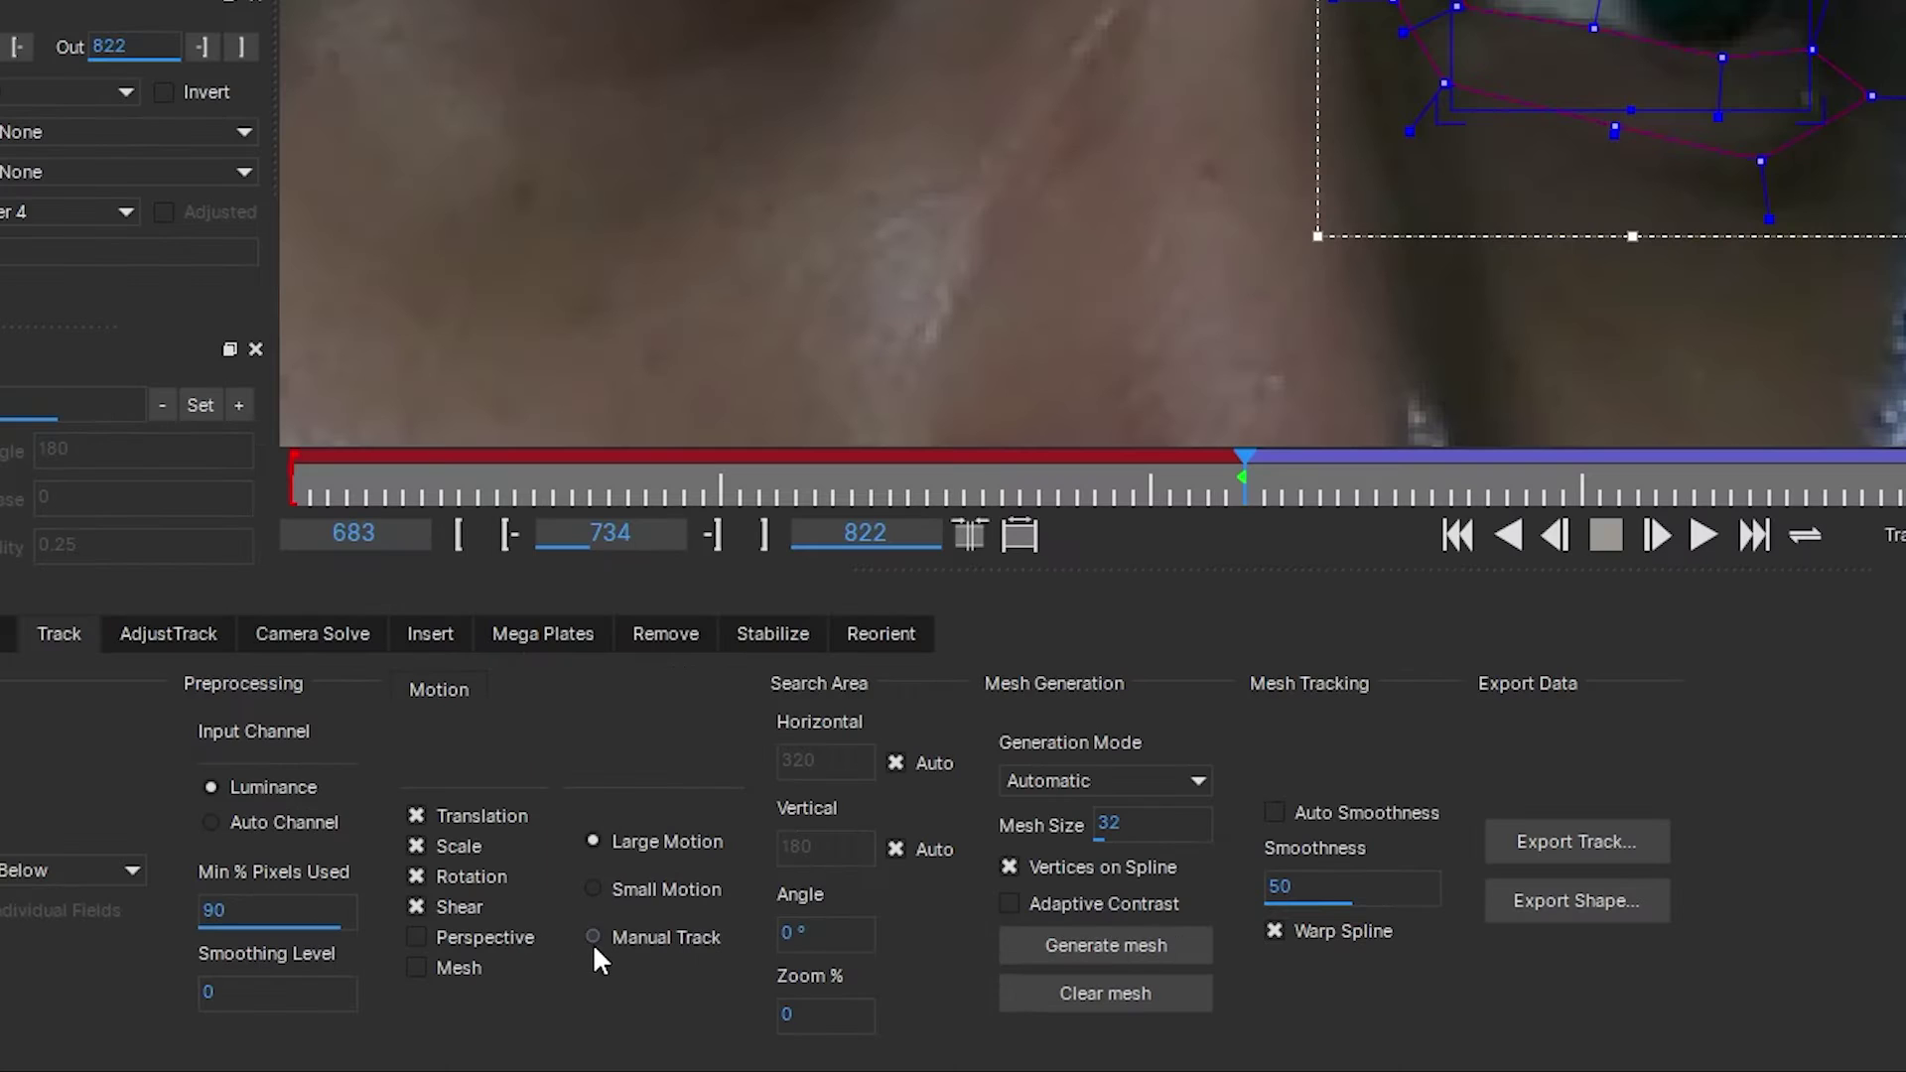
{"action": "left_click", "coordinate": [593, 938]}
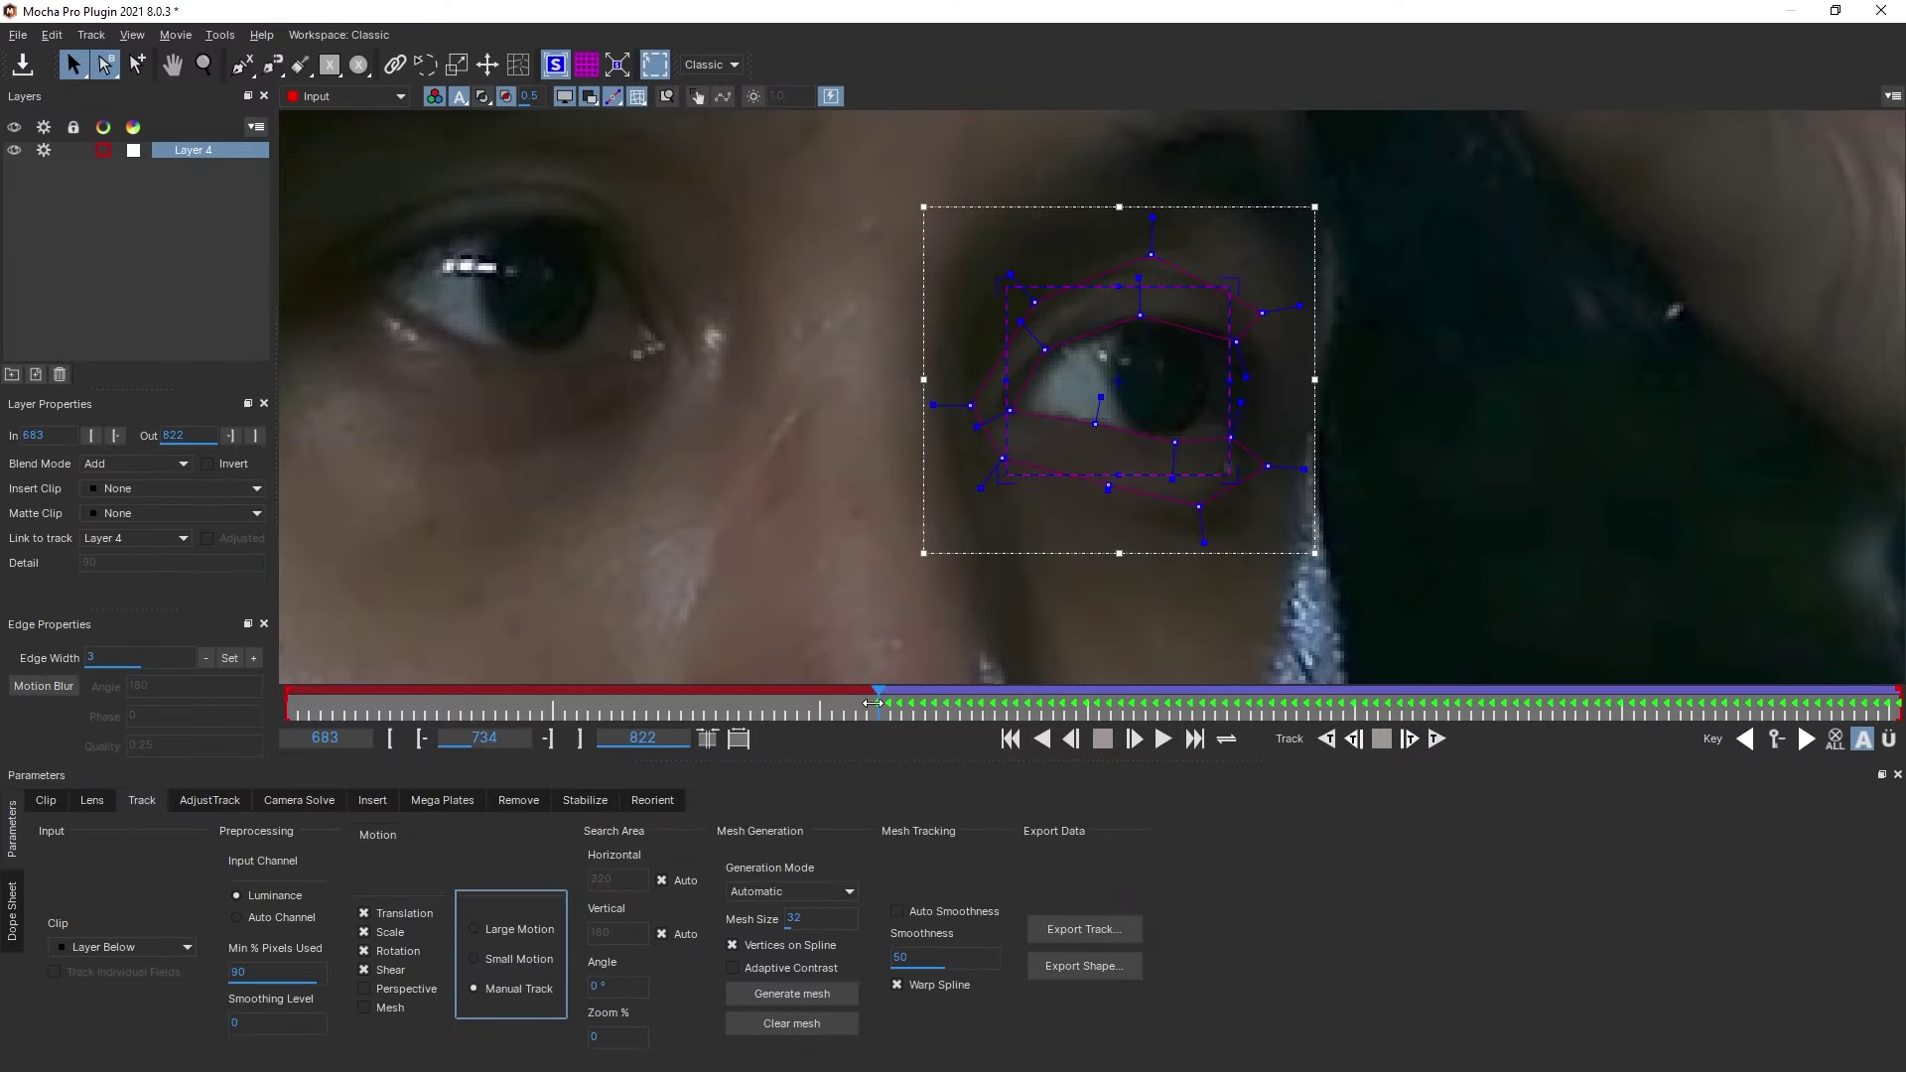
{"action": "left_click_drag", "start_coordinate": [871, 703], "coordinate": [821, 696]}
{"action": "left_click_drag", "start_coordinate": [1105, 407], "coordinate": [1094, 407]}
{"action": "left_click_drag", "start_coordinate": [822, 696], "coordinate": [809, 696]}
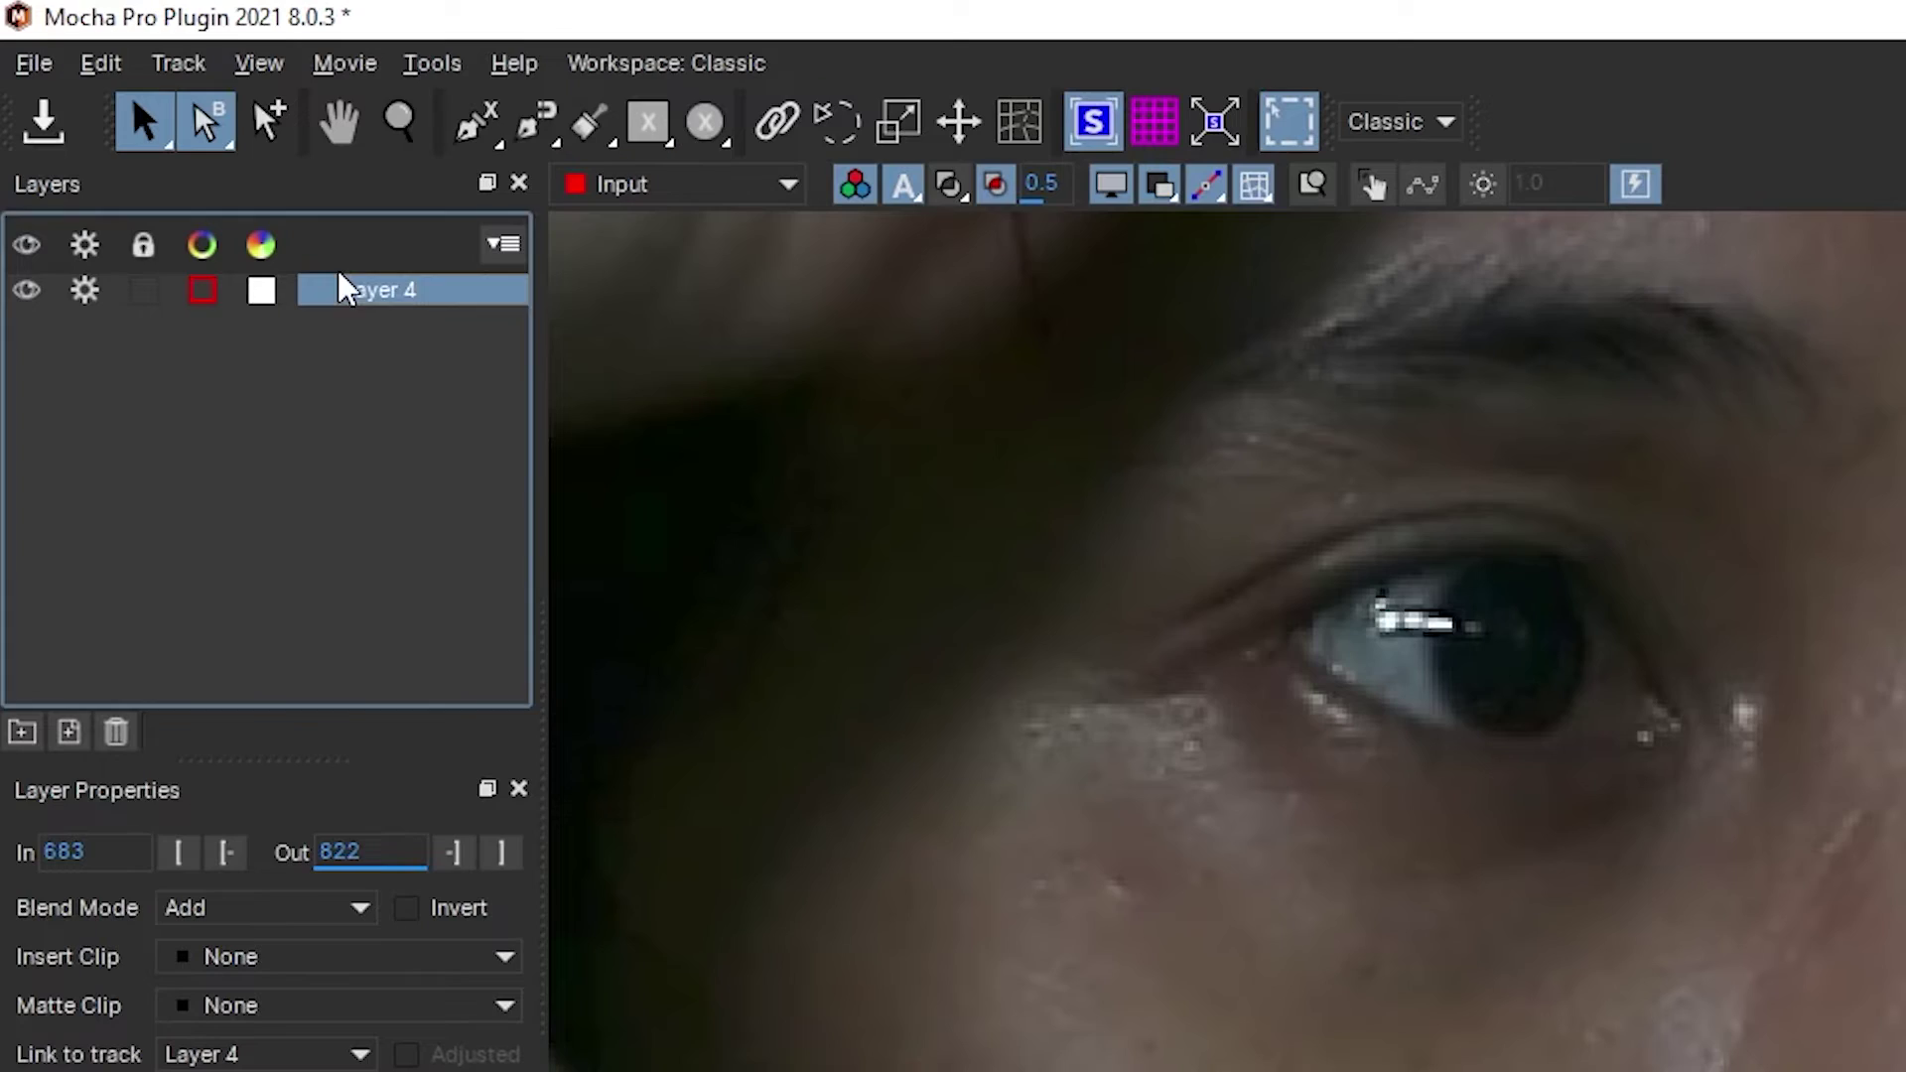
Step: Rename the tracking layer to 'TrackerLeftEye' and hide it
{"action": "double_click", "coordinate": [175, 148]}
{"action": "type", "text": "Tracker"}
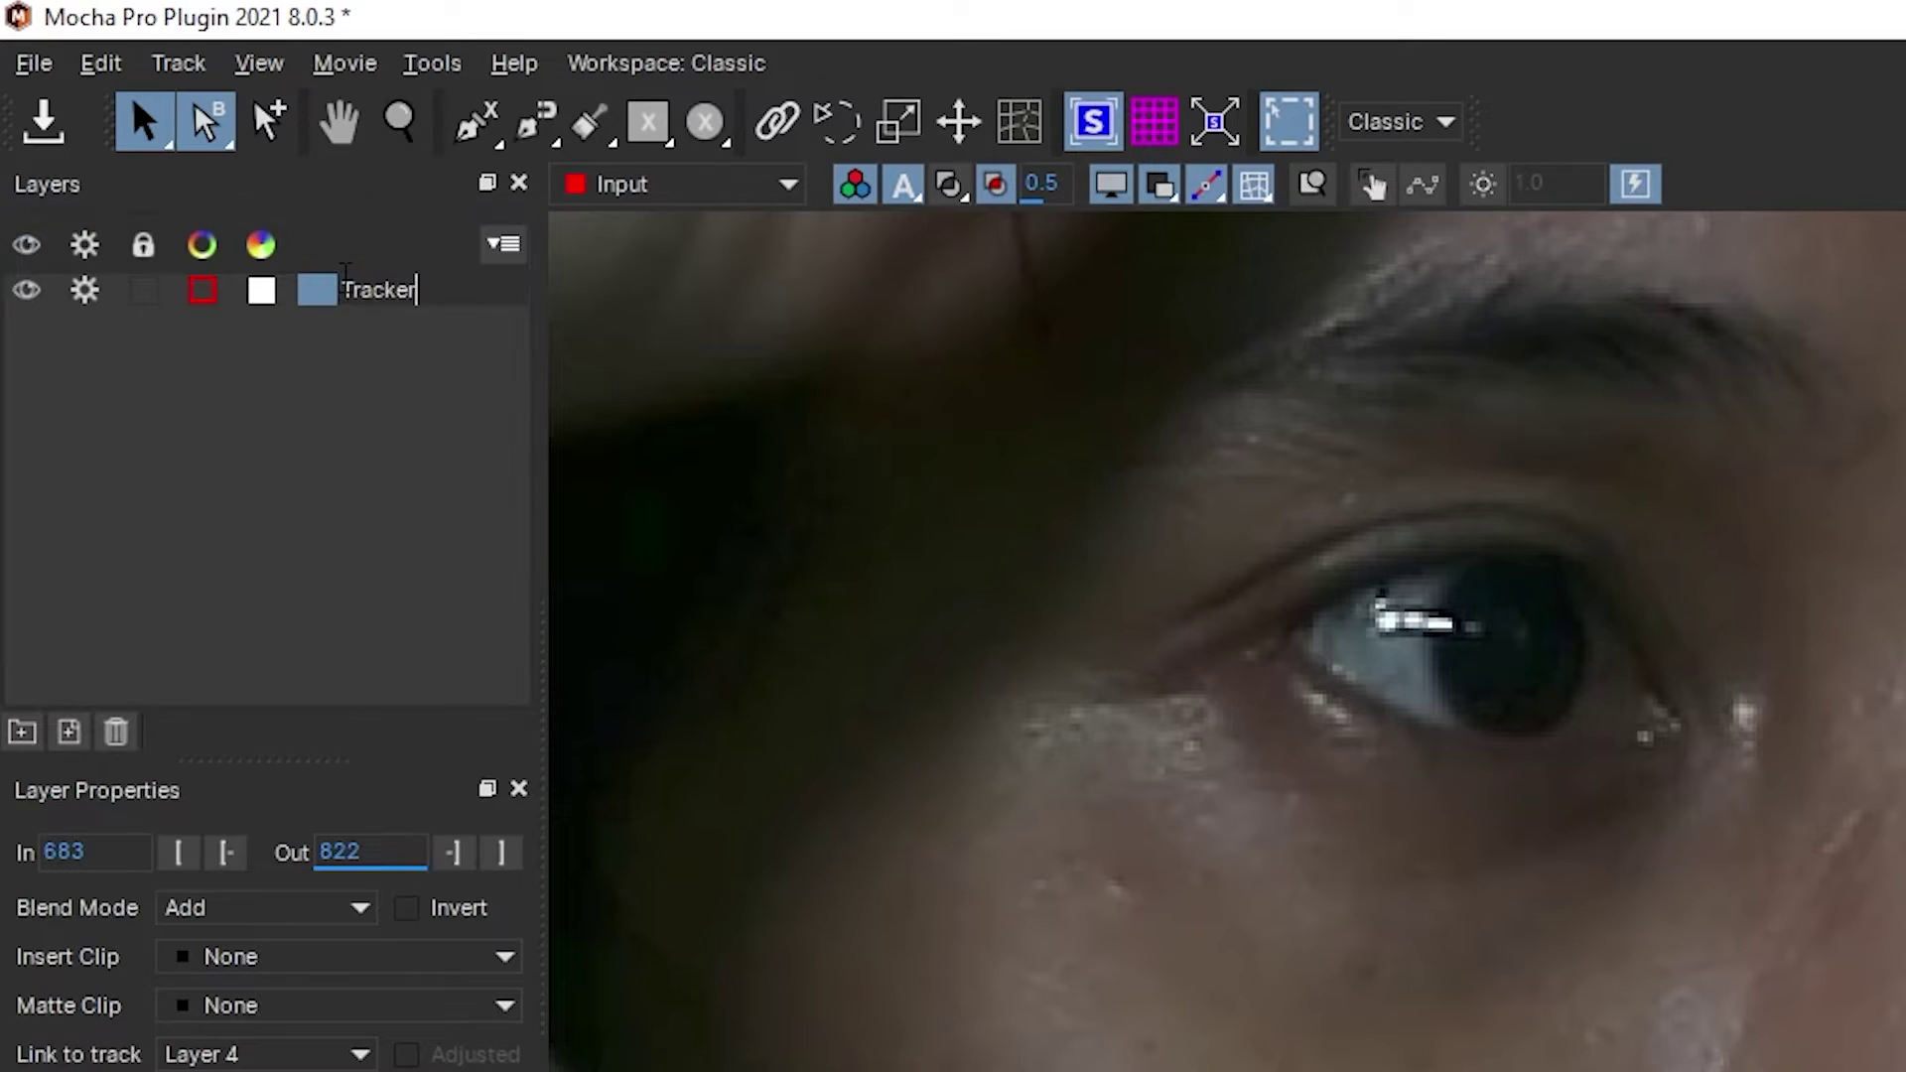
{"action": "type", "text": "LeftEye"}
{"action": "left_click", "coordinate": [339, 449]}
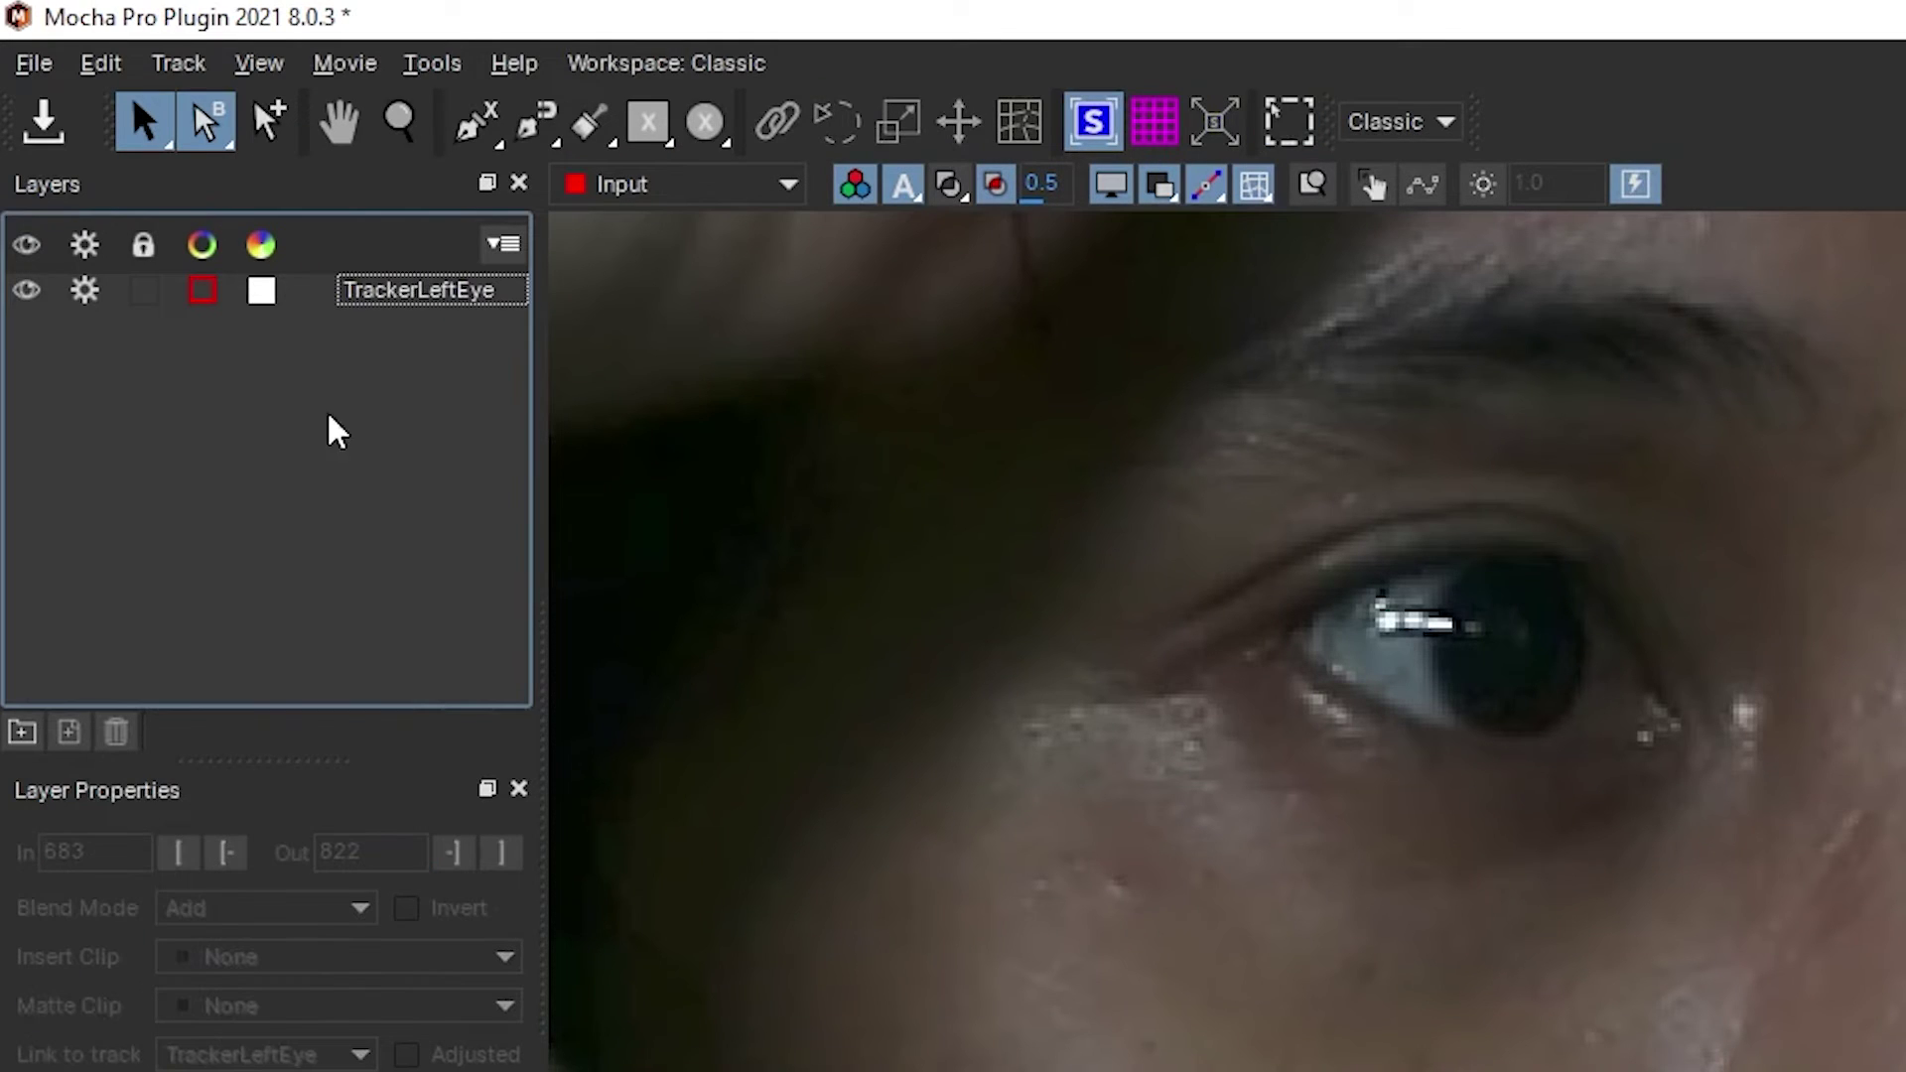
{"action": "left_click", "coordinate": [27, 289]}
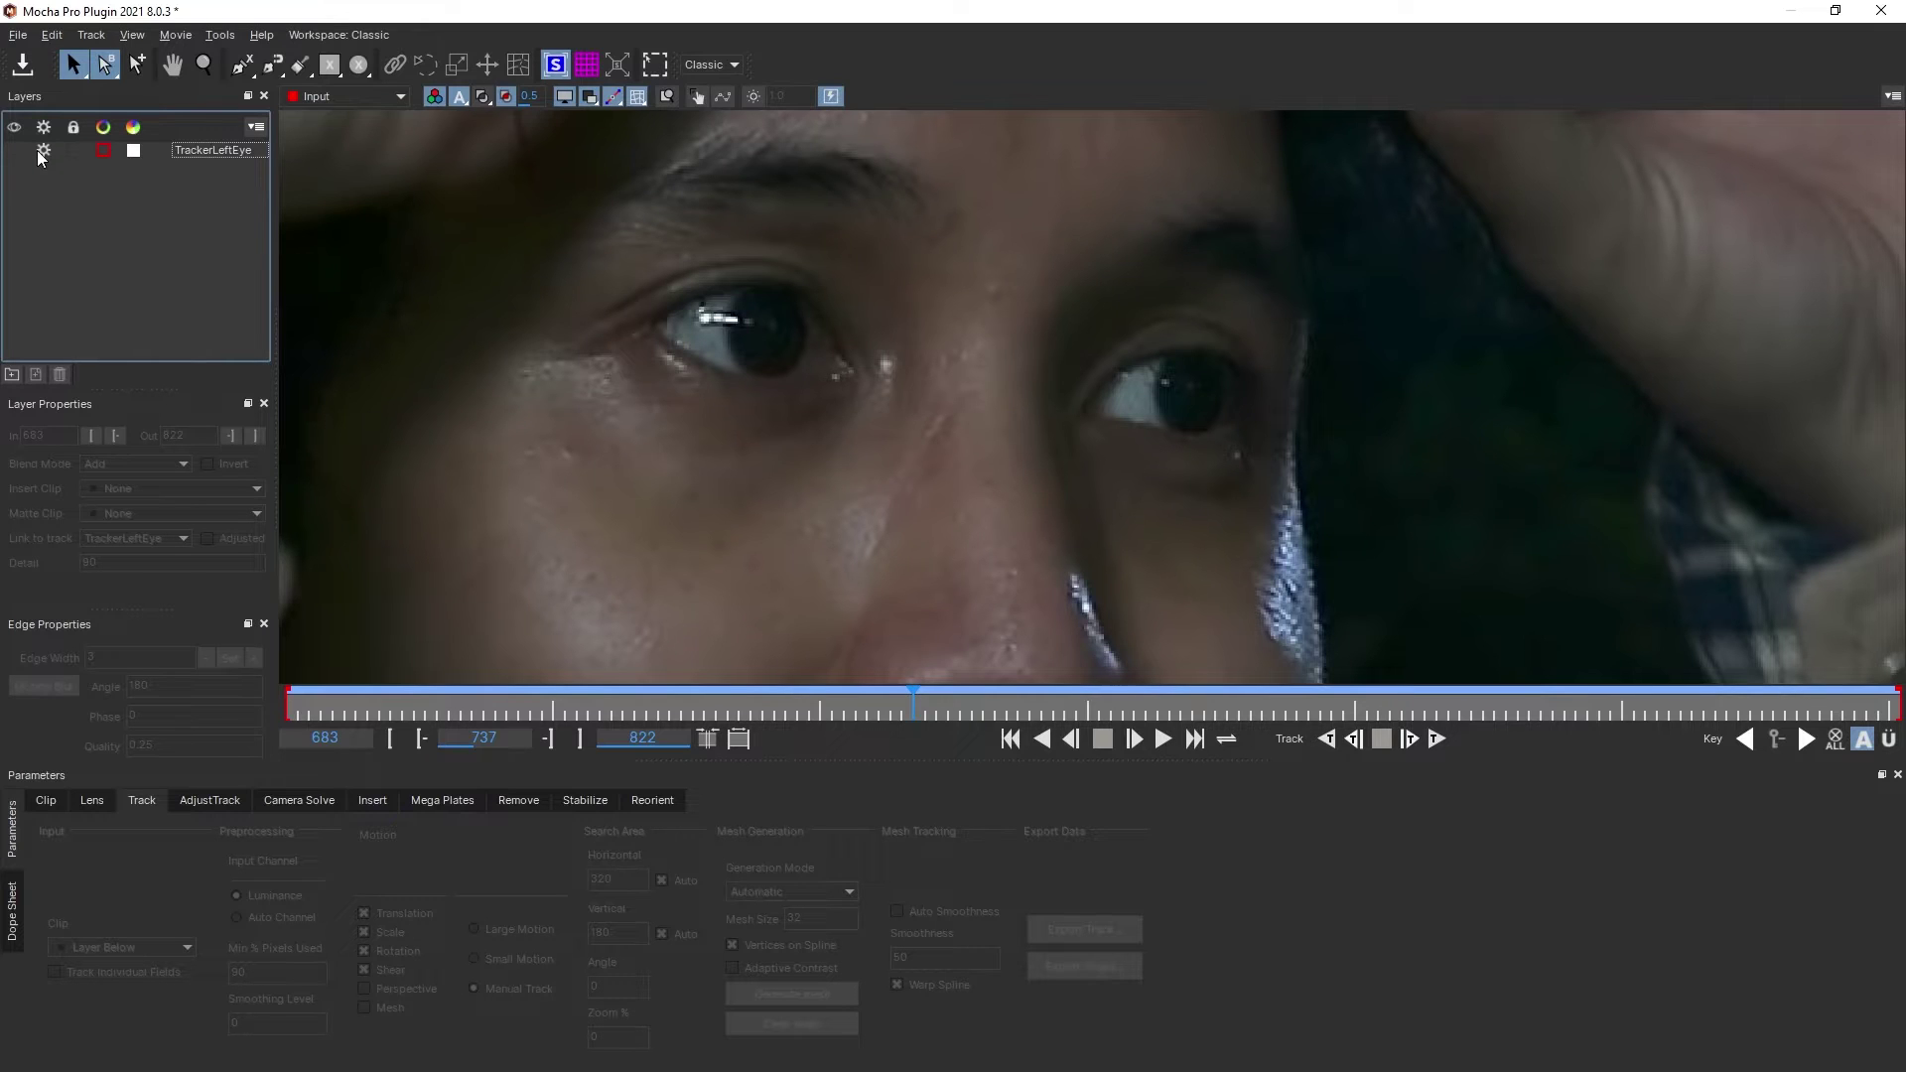
Step: Draw a new spline around the left eye and shape it to the upper and lower lids
{"action": "key", "text": "ctrl+l"}
{"action": "left_click", "coordinate": [1189, 434]}
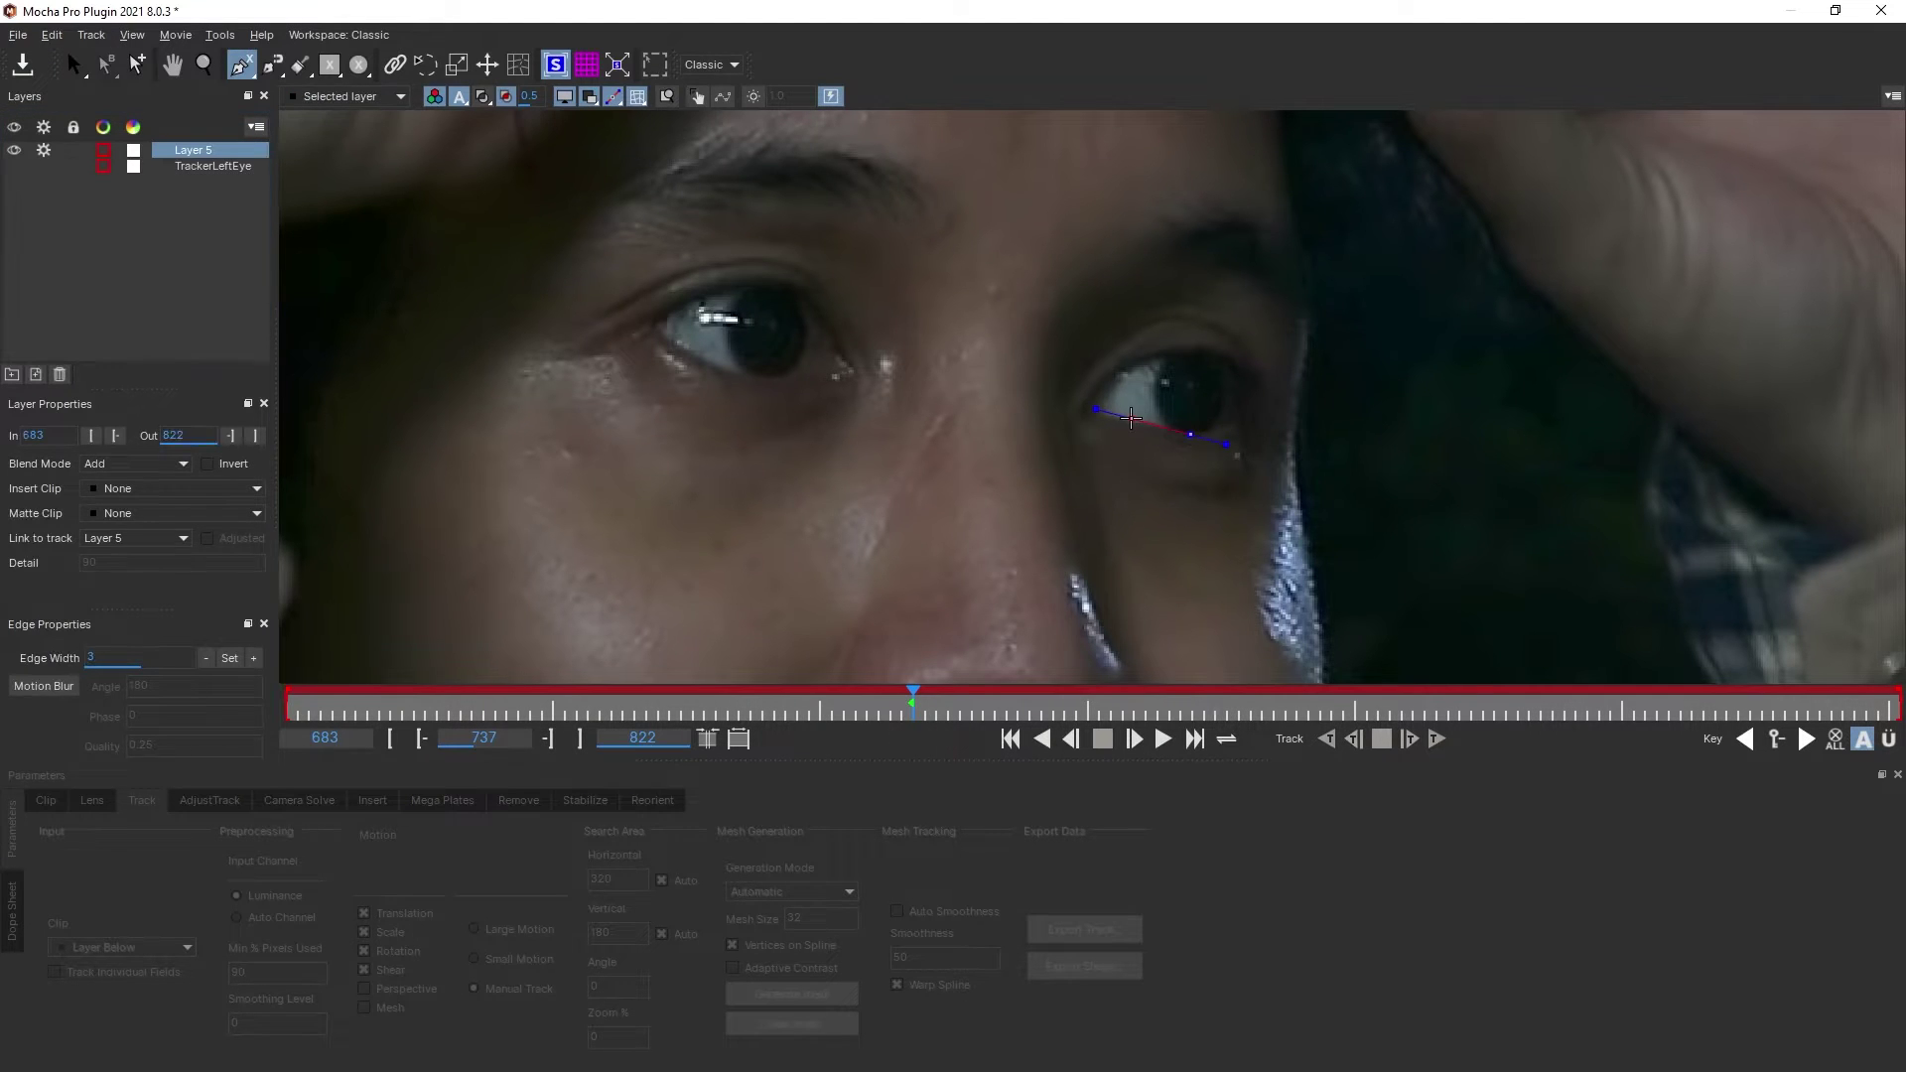
{"action": "right_click", "coordinate": [1217, 433]}
{"action": "key", "text": "z"}
{"action": "left_click_drag", "start_coordinate": [1348, 379], "coordinate": [1344, 199]}
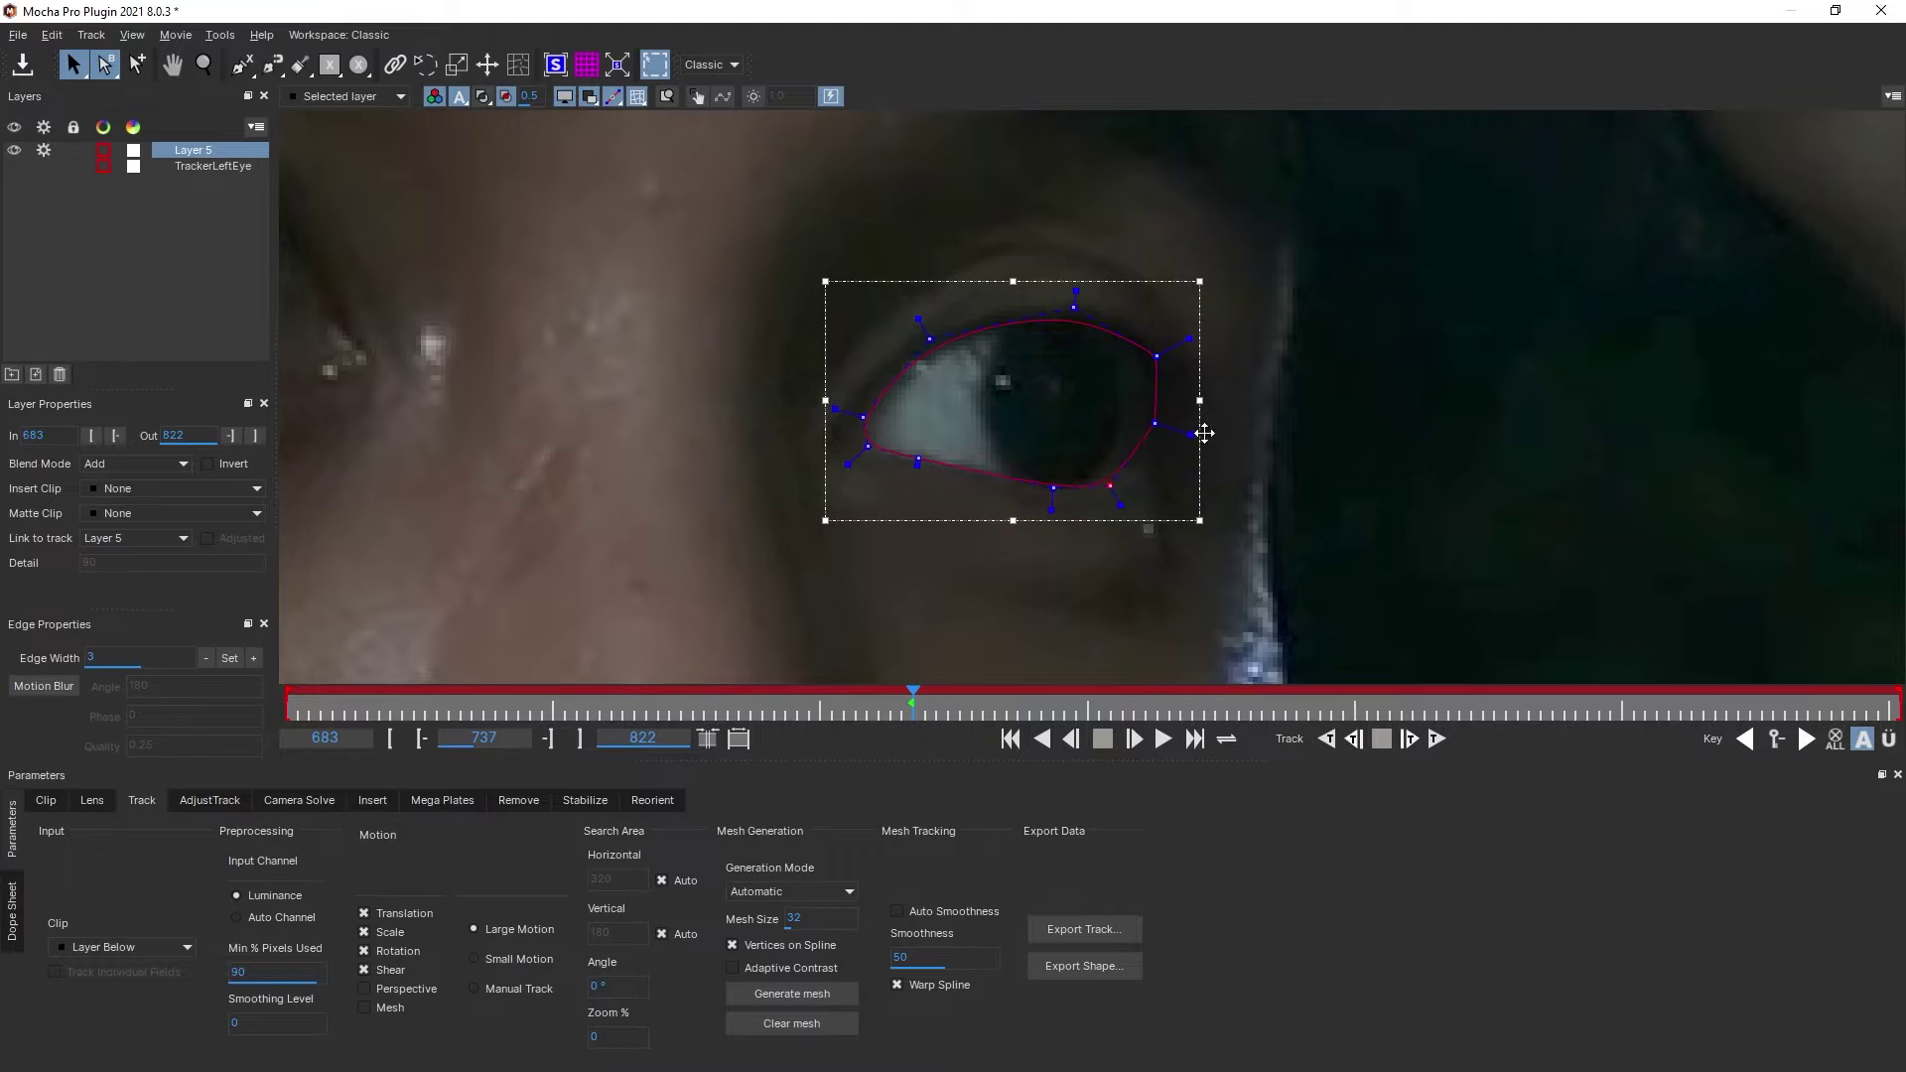
{"action": "left_click_drag", "start_coordinate": [1200, 434], "coordinate": [1181, 438]}
{"action": "left_click_drag", "start_coordinate": [1182, 344], "coordinate": [1168, 353]}
{"action": "key", "text": "z"}
{"action": "left_click_drag", "start_coordinate": [1305, 362], "coordinate": [1295, 553]}
{"action": "scroll", "coordinate": [1296, 554], "scroll_direction": "down", "scroll_amount": 2}
Step: Name the mask 'MaskLeftEye', link it to TrackerLeftEye, and correct its shape on frame 729
{"action": "double_click", "coordinate": [194, 150]}
{"action": "type", "text": "MaskLeftEye"}
{"action": "key", "text": "Return"}
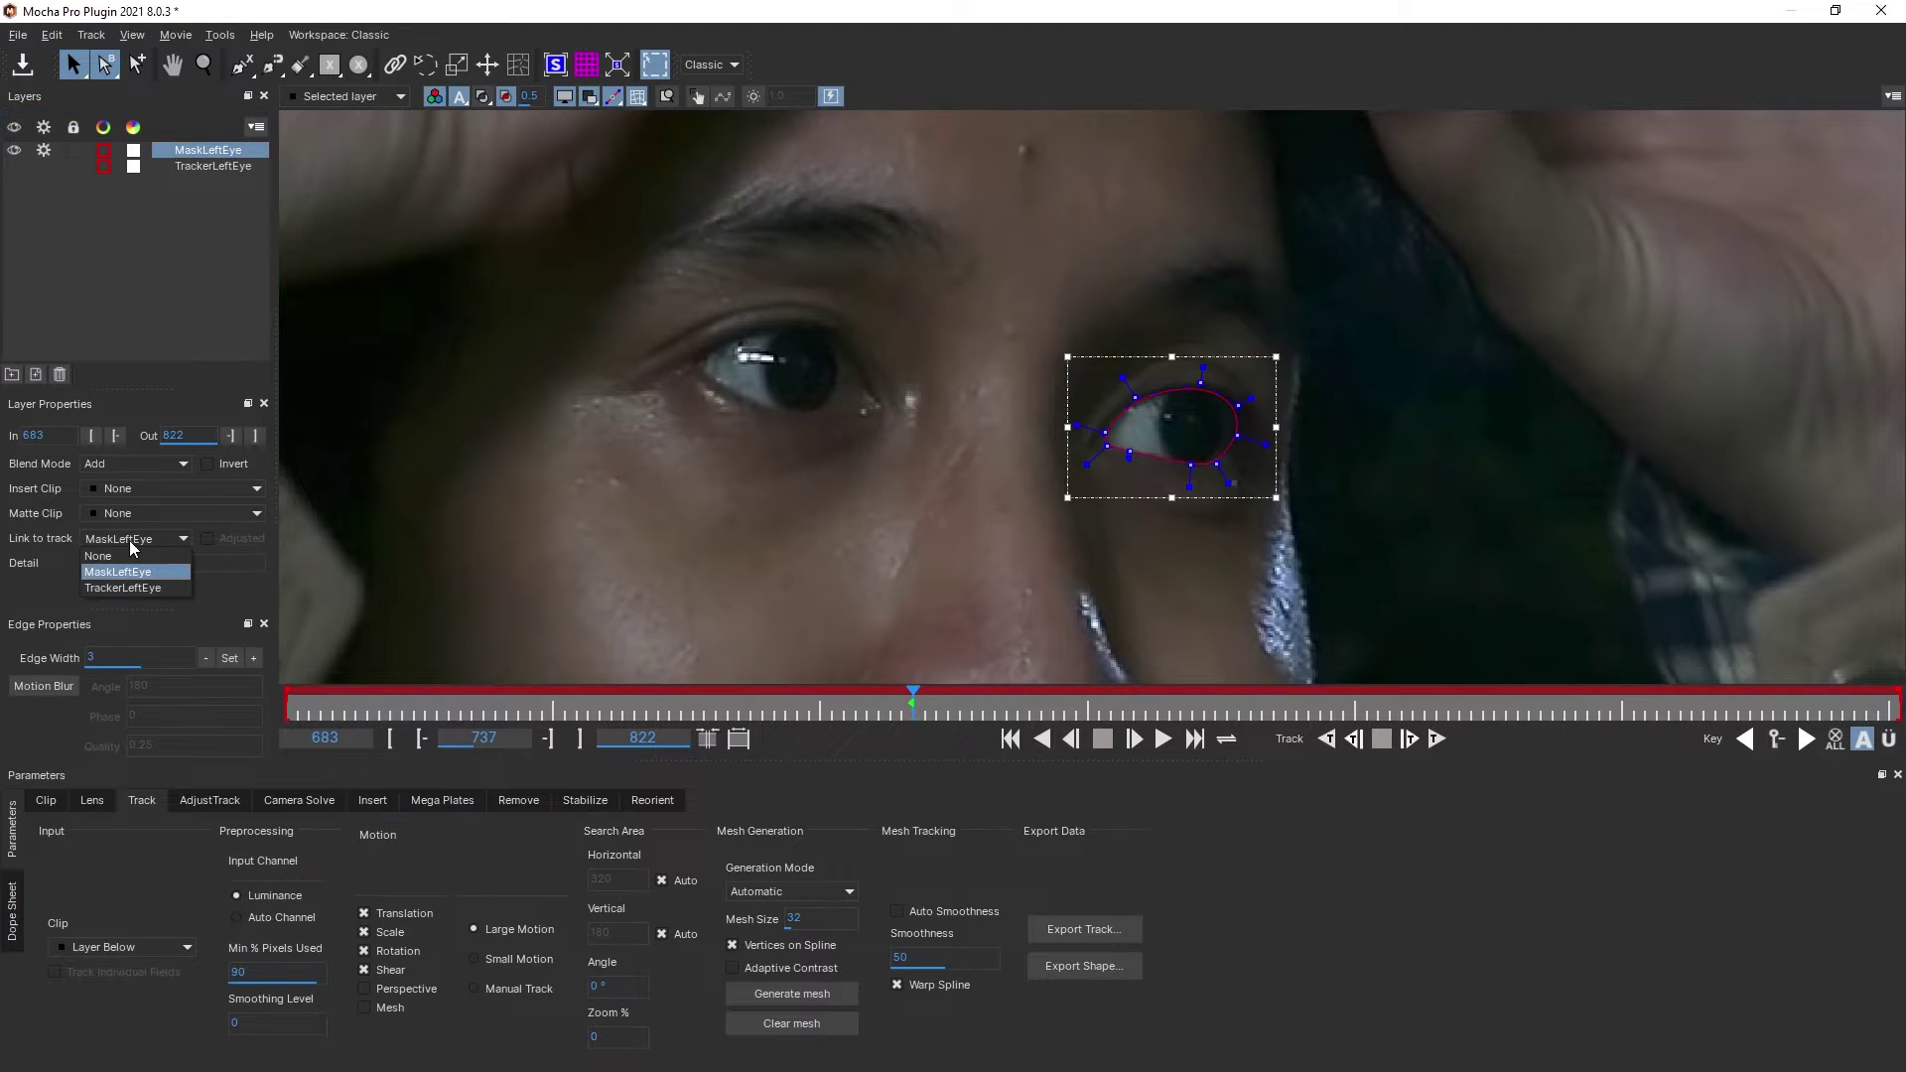
{"action": "left_click", "coordinate": [139, 590]}
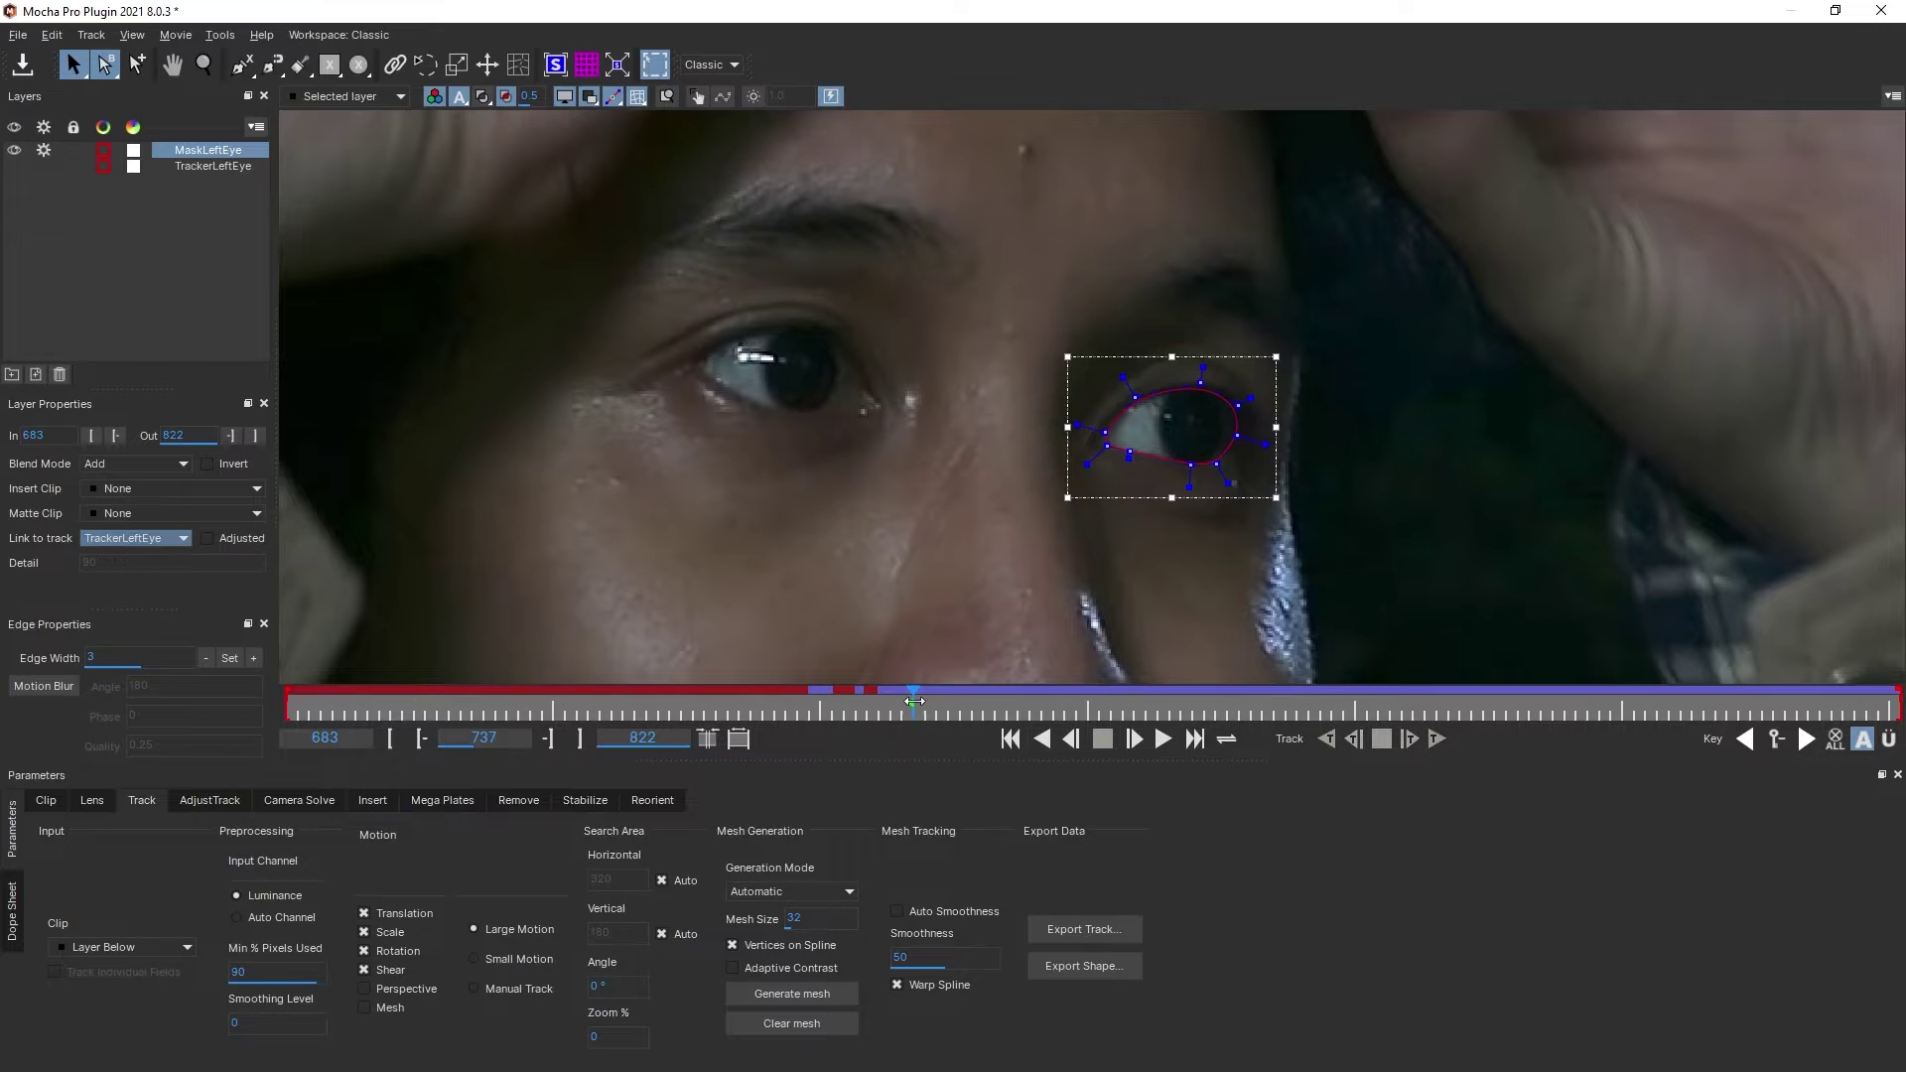
{"action": "left_click_drag", "start_coordinate": [914, 698], "coordinate": [832, 692]}
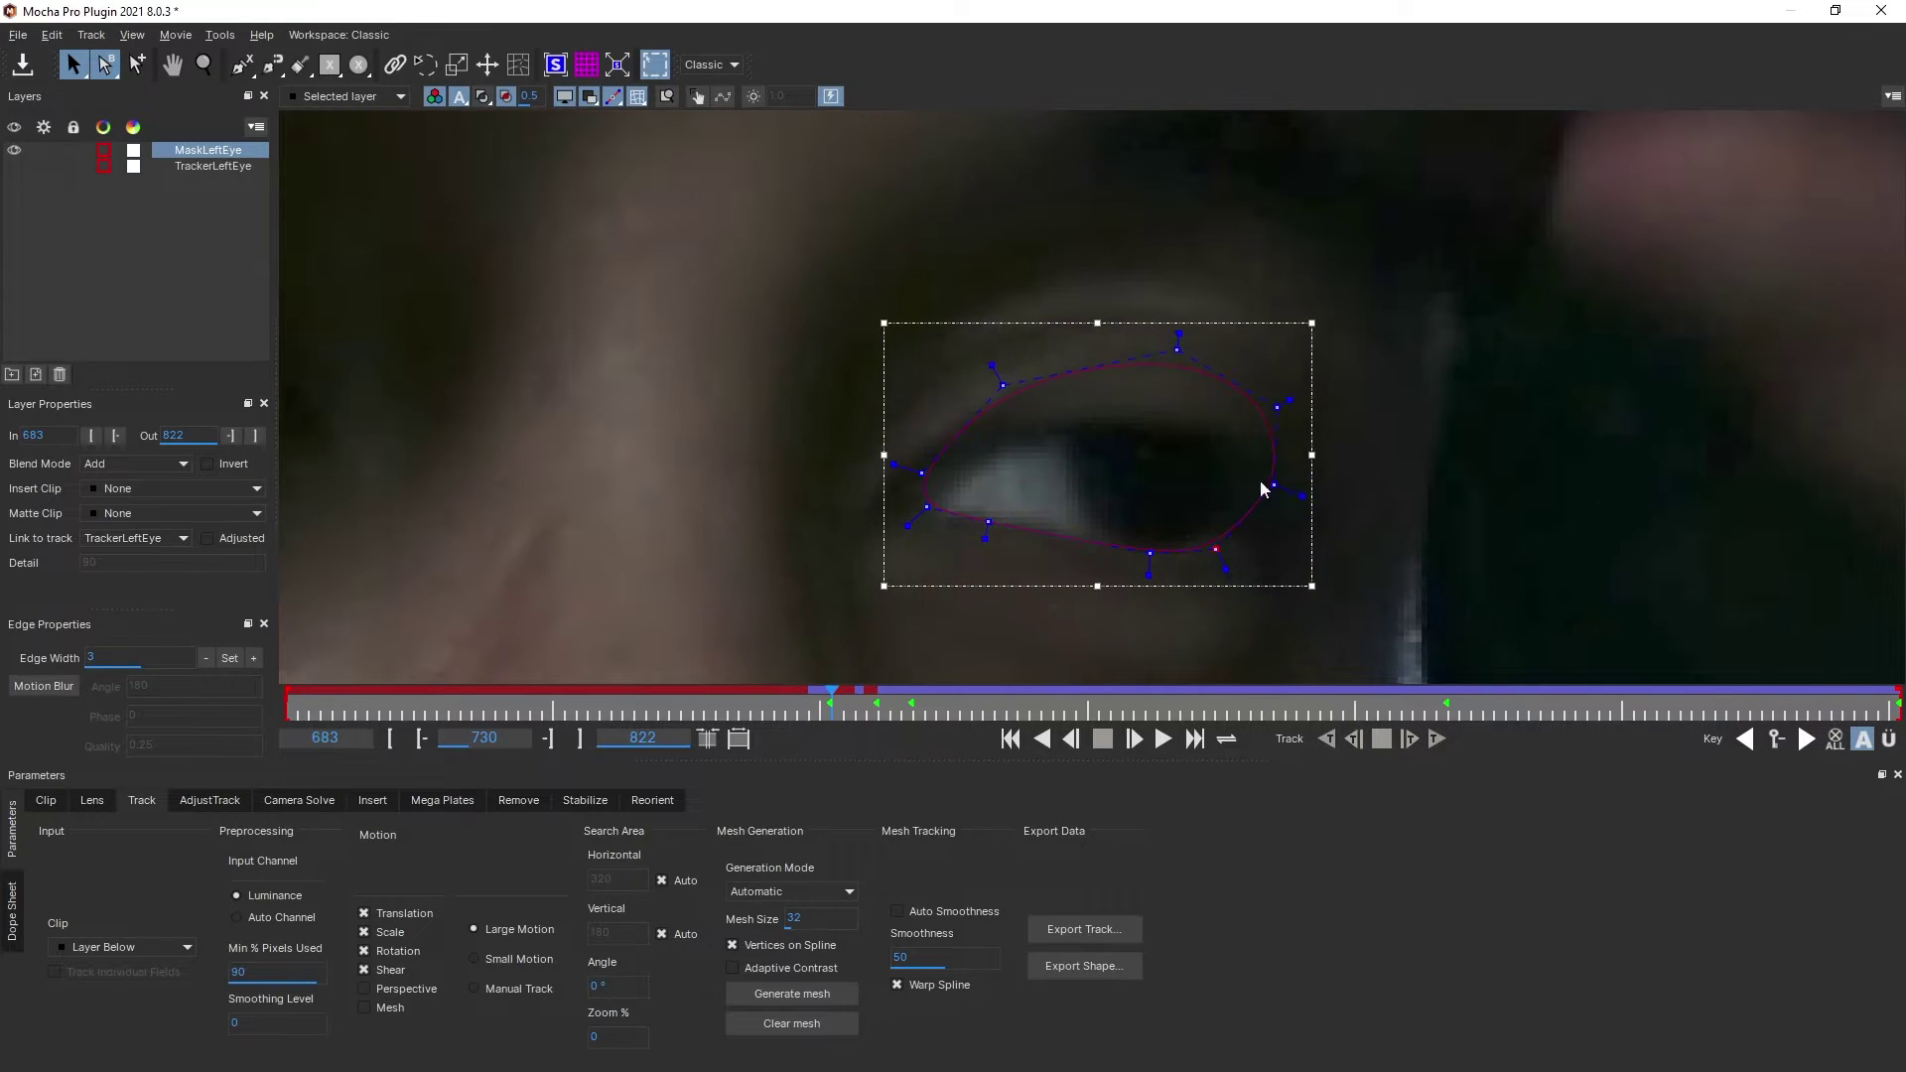
{"action": "left_click_drag", "start_coordinate": [922, 473], "coordinate": [924, 479]}
{"action": "mouse_move", "coordinate": [832, 694]}
{"action": "left_mouse_down"}
{"action": "mouse_move", "coordinate": [865, 694]}
{"action": "mouse_move", "coordinate": [821, 694]}
{"action": "left_mouse_up"}
{"action": "left_click_drag", "start_coordinate": [991, 431], "coordinate": [972, 515]}
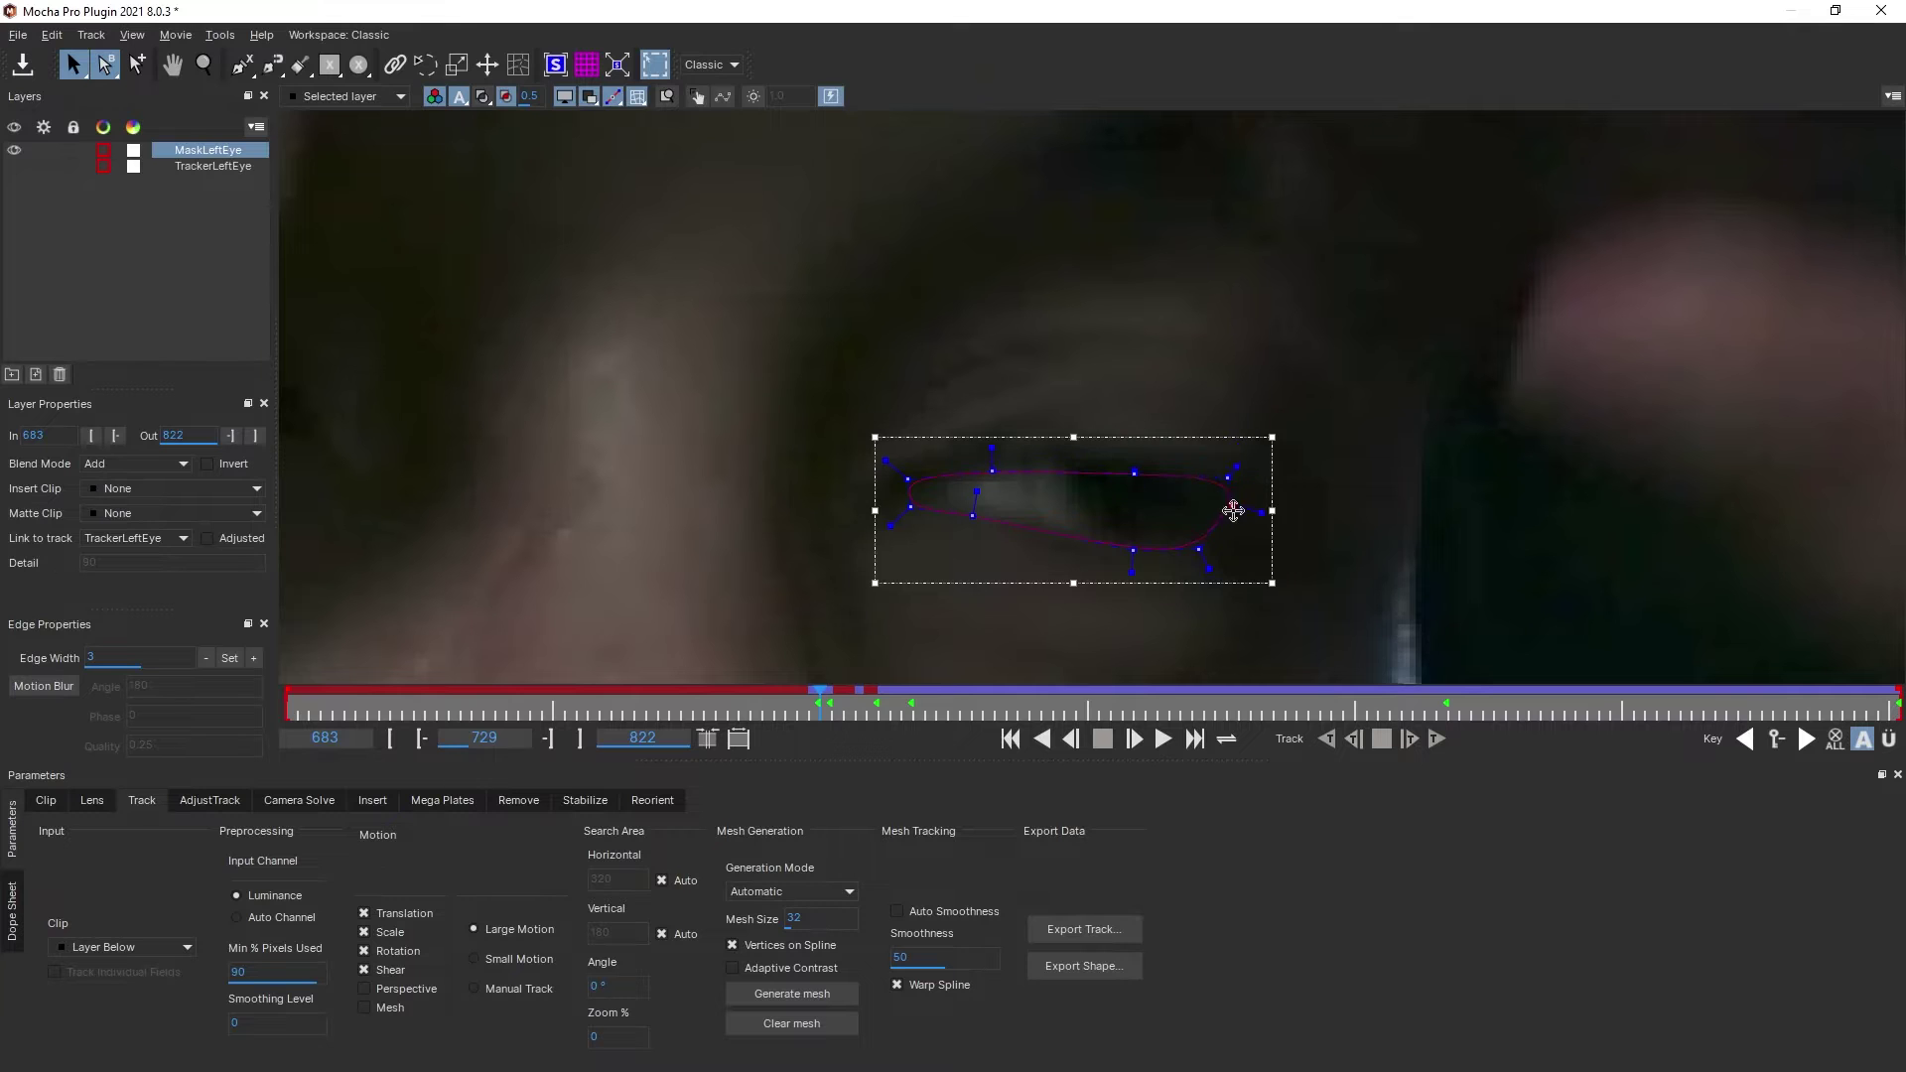
{"action": "left_click_drag", "start_coordinate": [820, 690], "coordinate": [792, 680]}
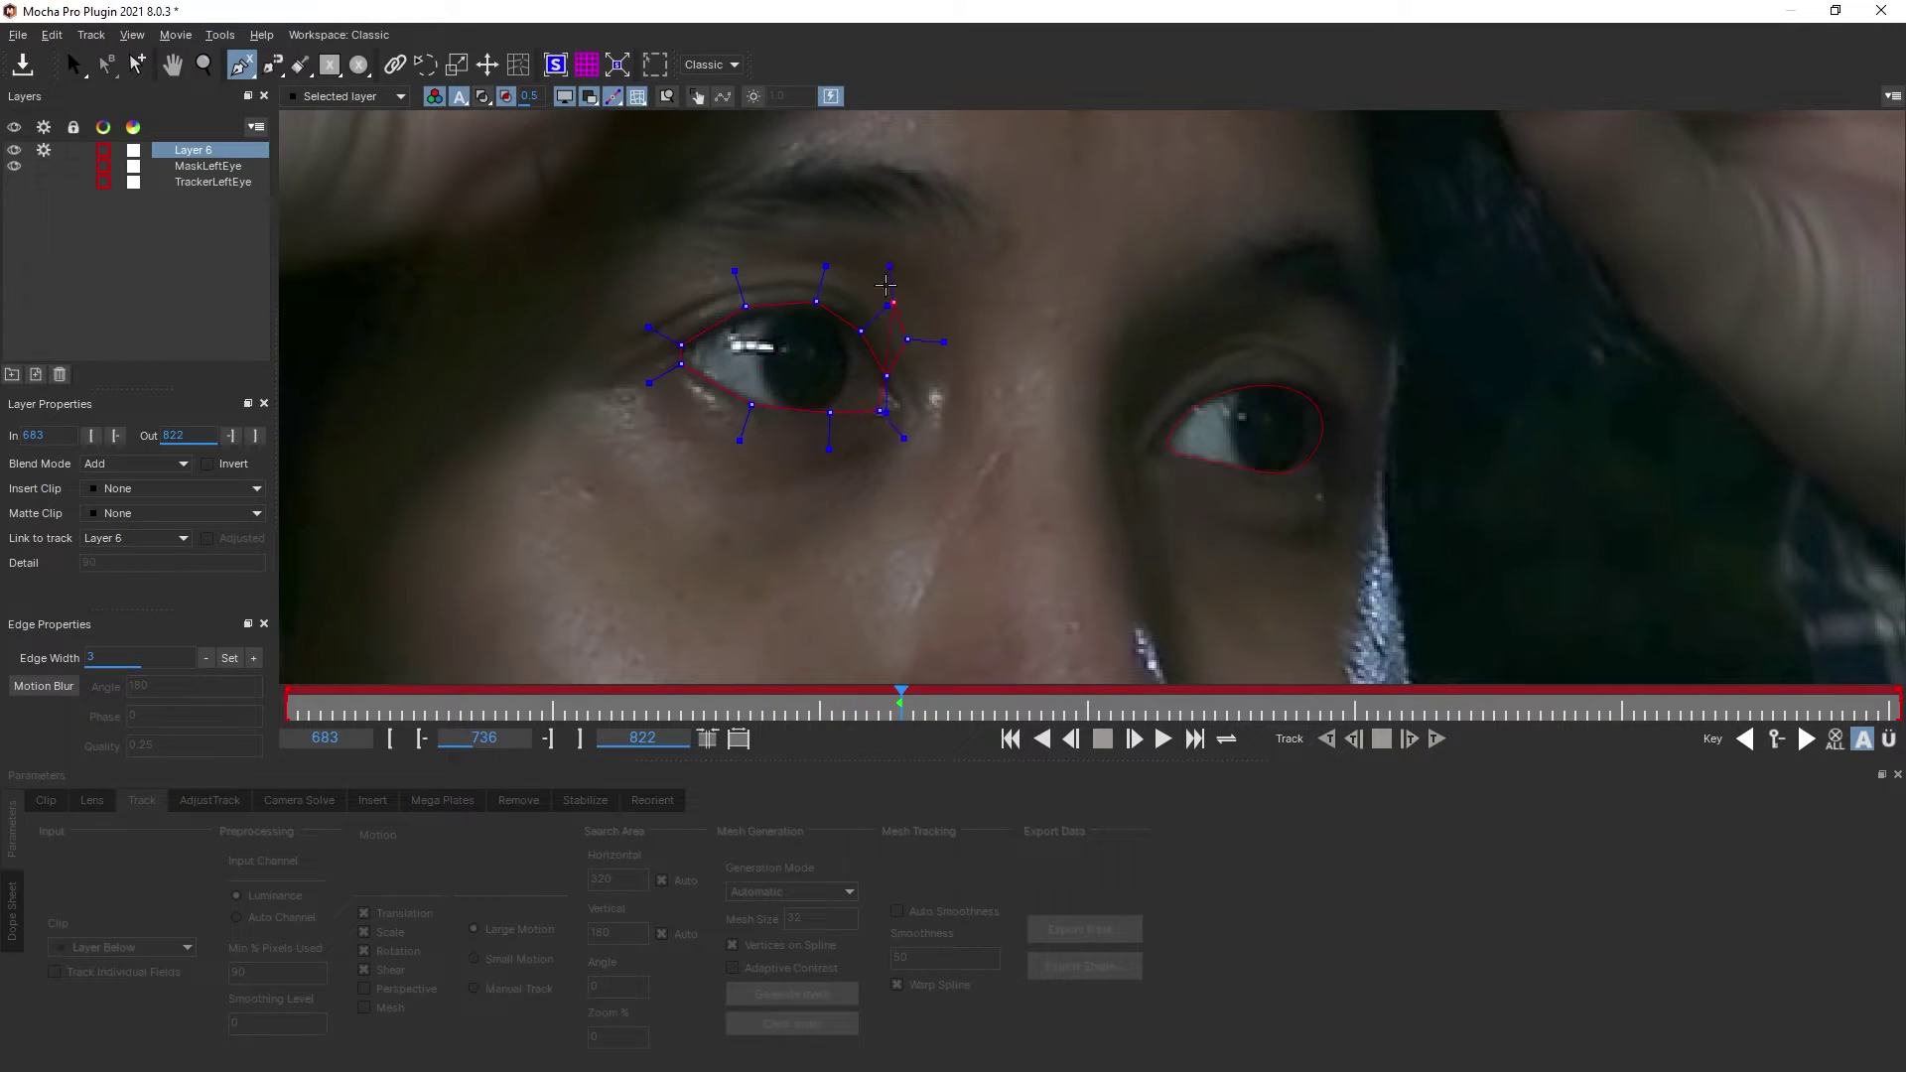
Step: Link MaskRightEye to TrackerRightEye, add correction keyframes, then close Mocha and save
{"action": "key", "text": "s"}
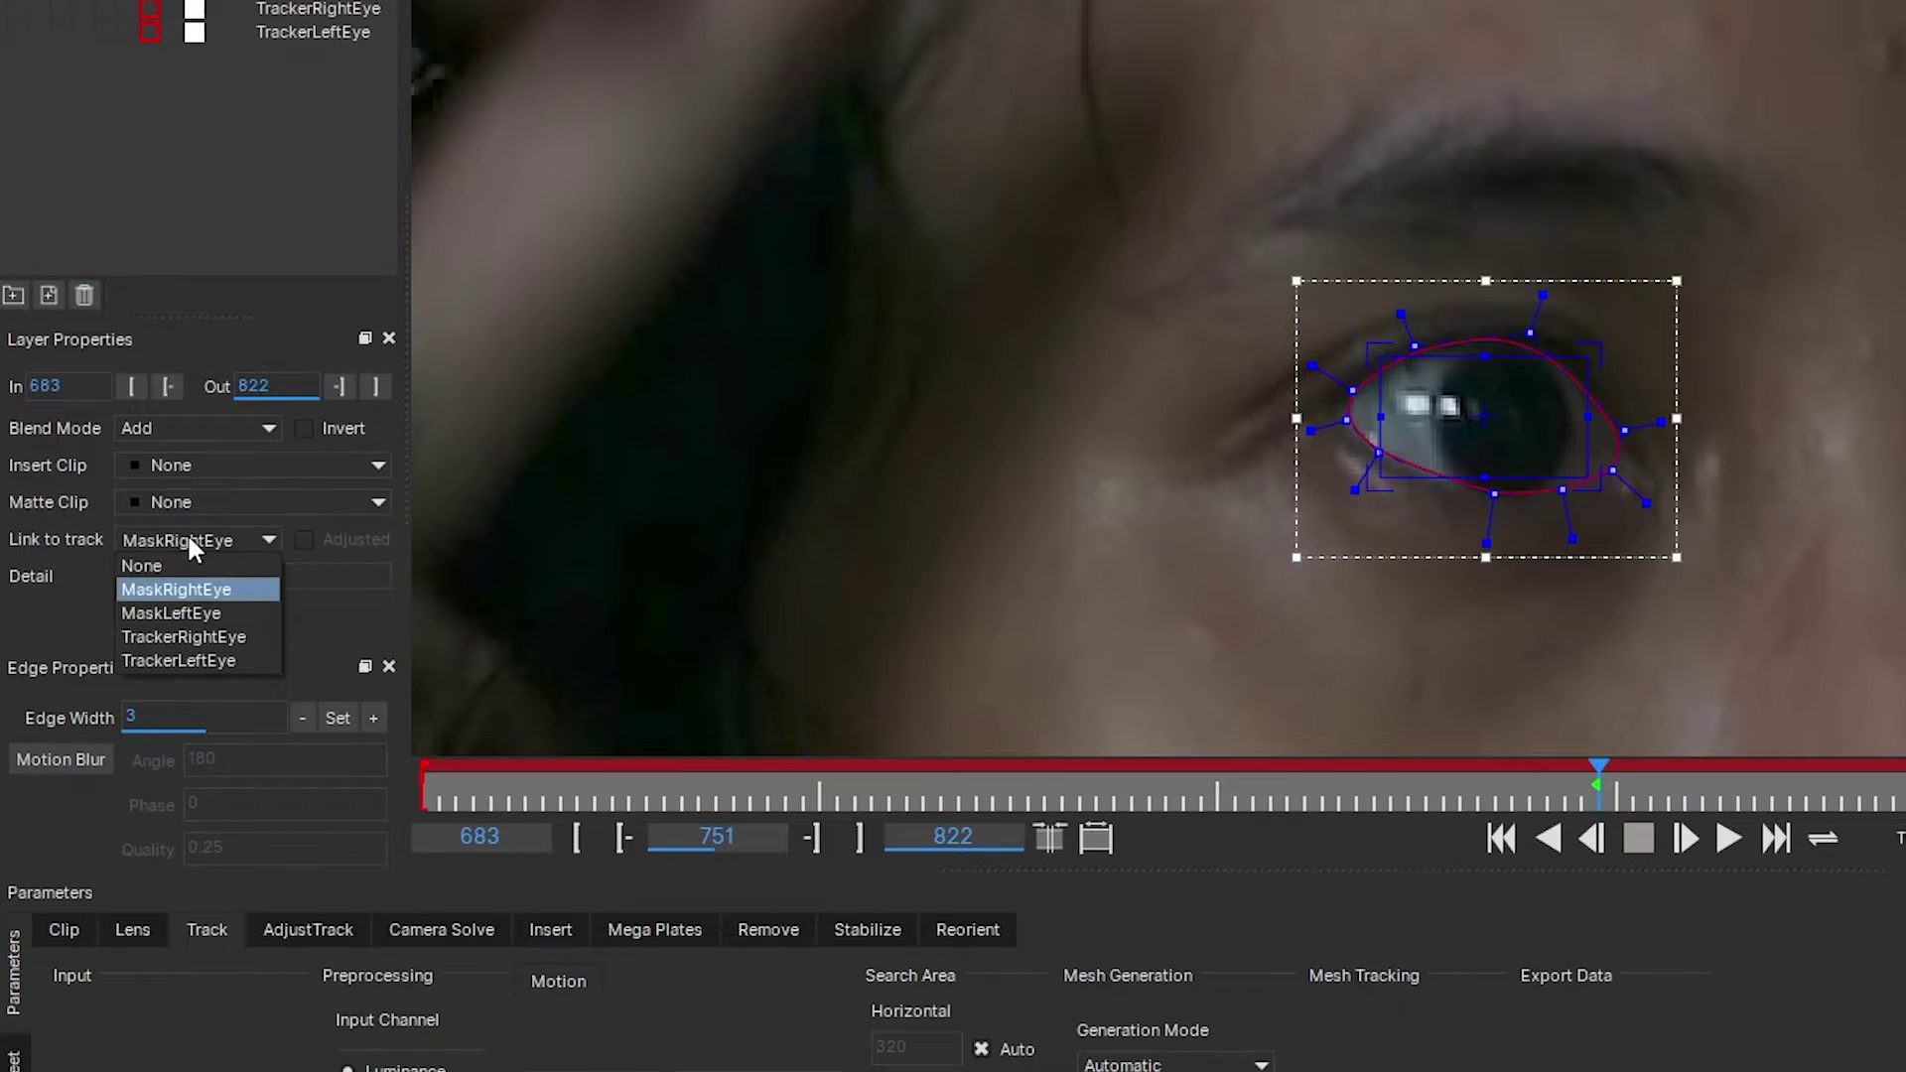
{"action": "left_click", "coordinate": [106, 603]}
{"action": "left_click_drag", "start_coordinate": [1602, 794], "coordinate": [1905, 796]}
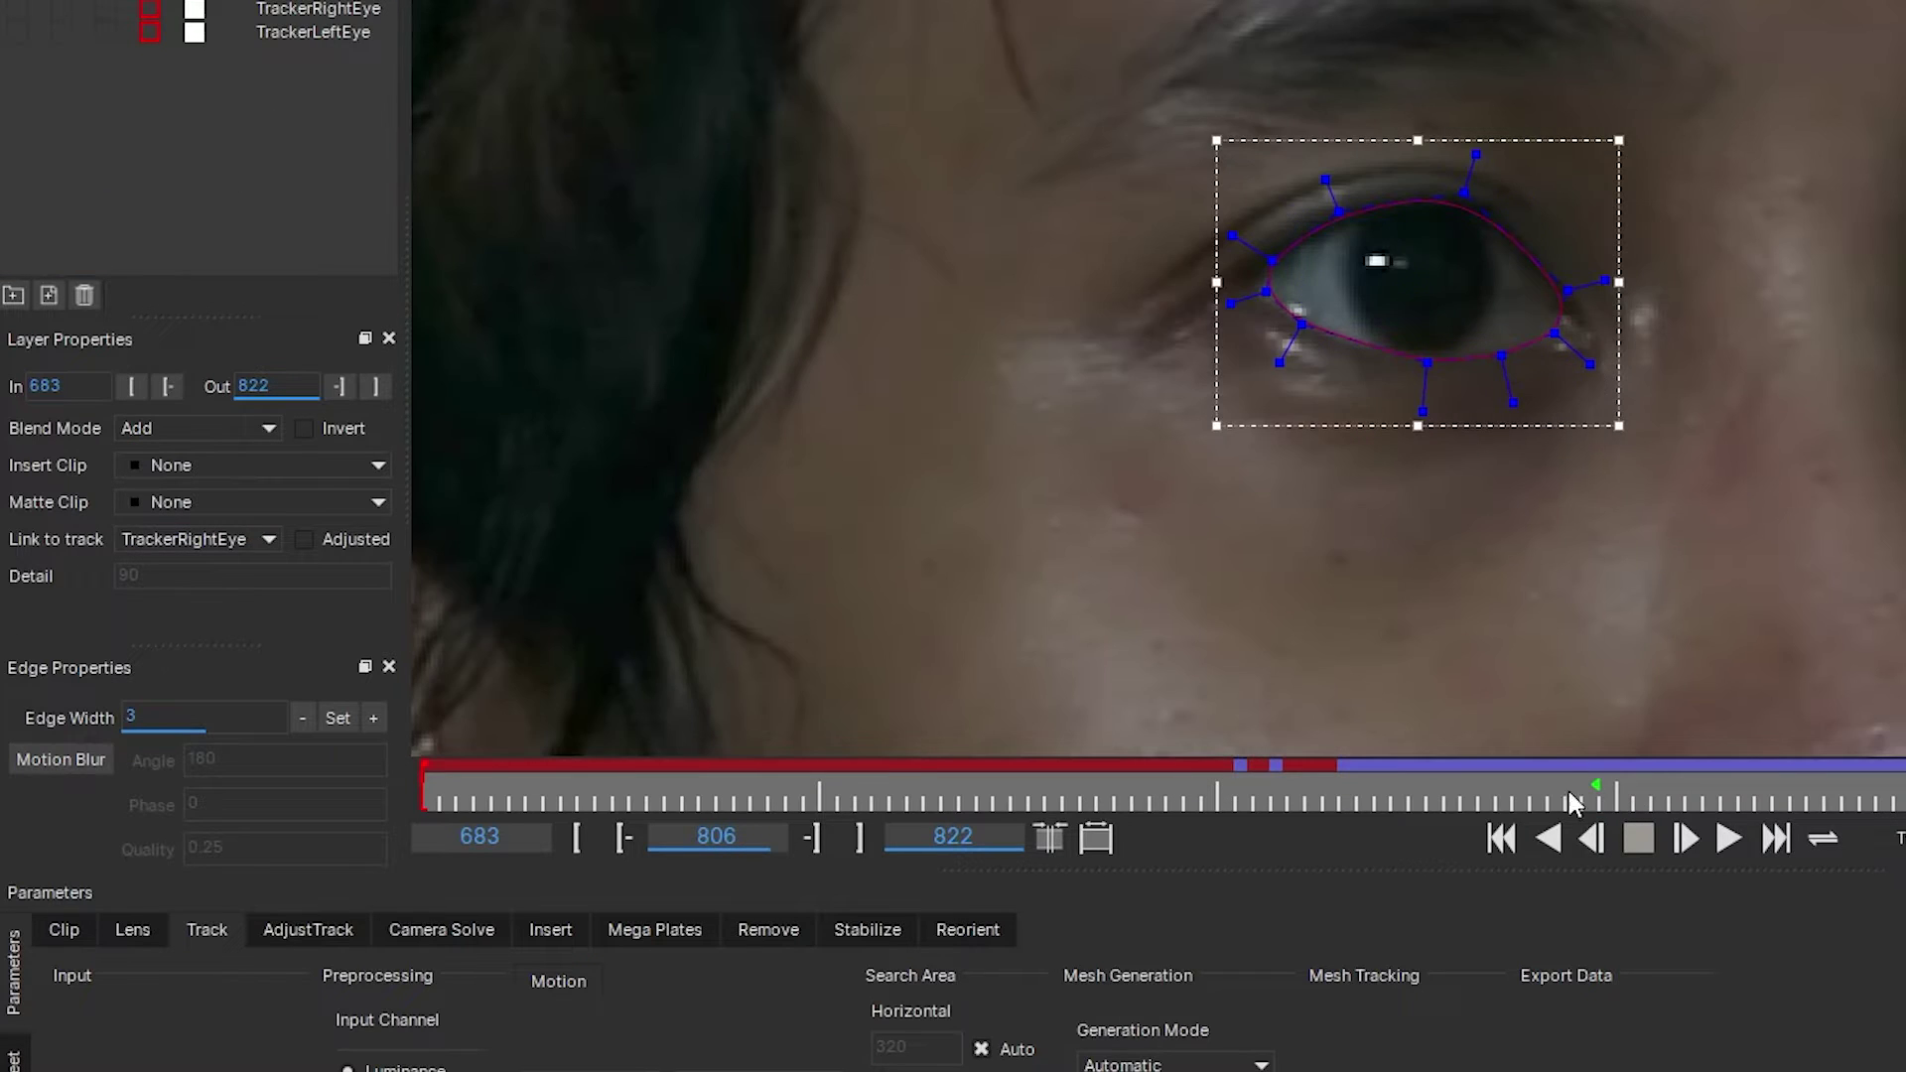
{"action": "left_click_drag", "start_coordinate": [1586, 798], "coordinate": [1459, 707]}
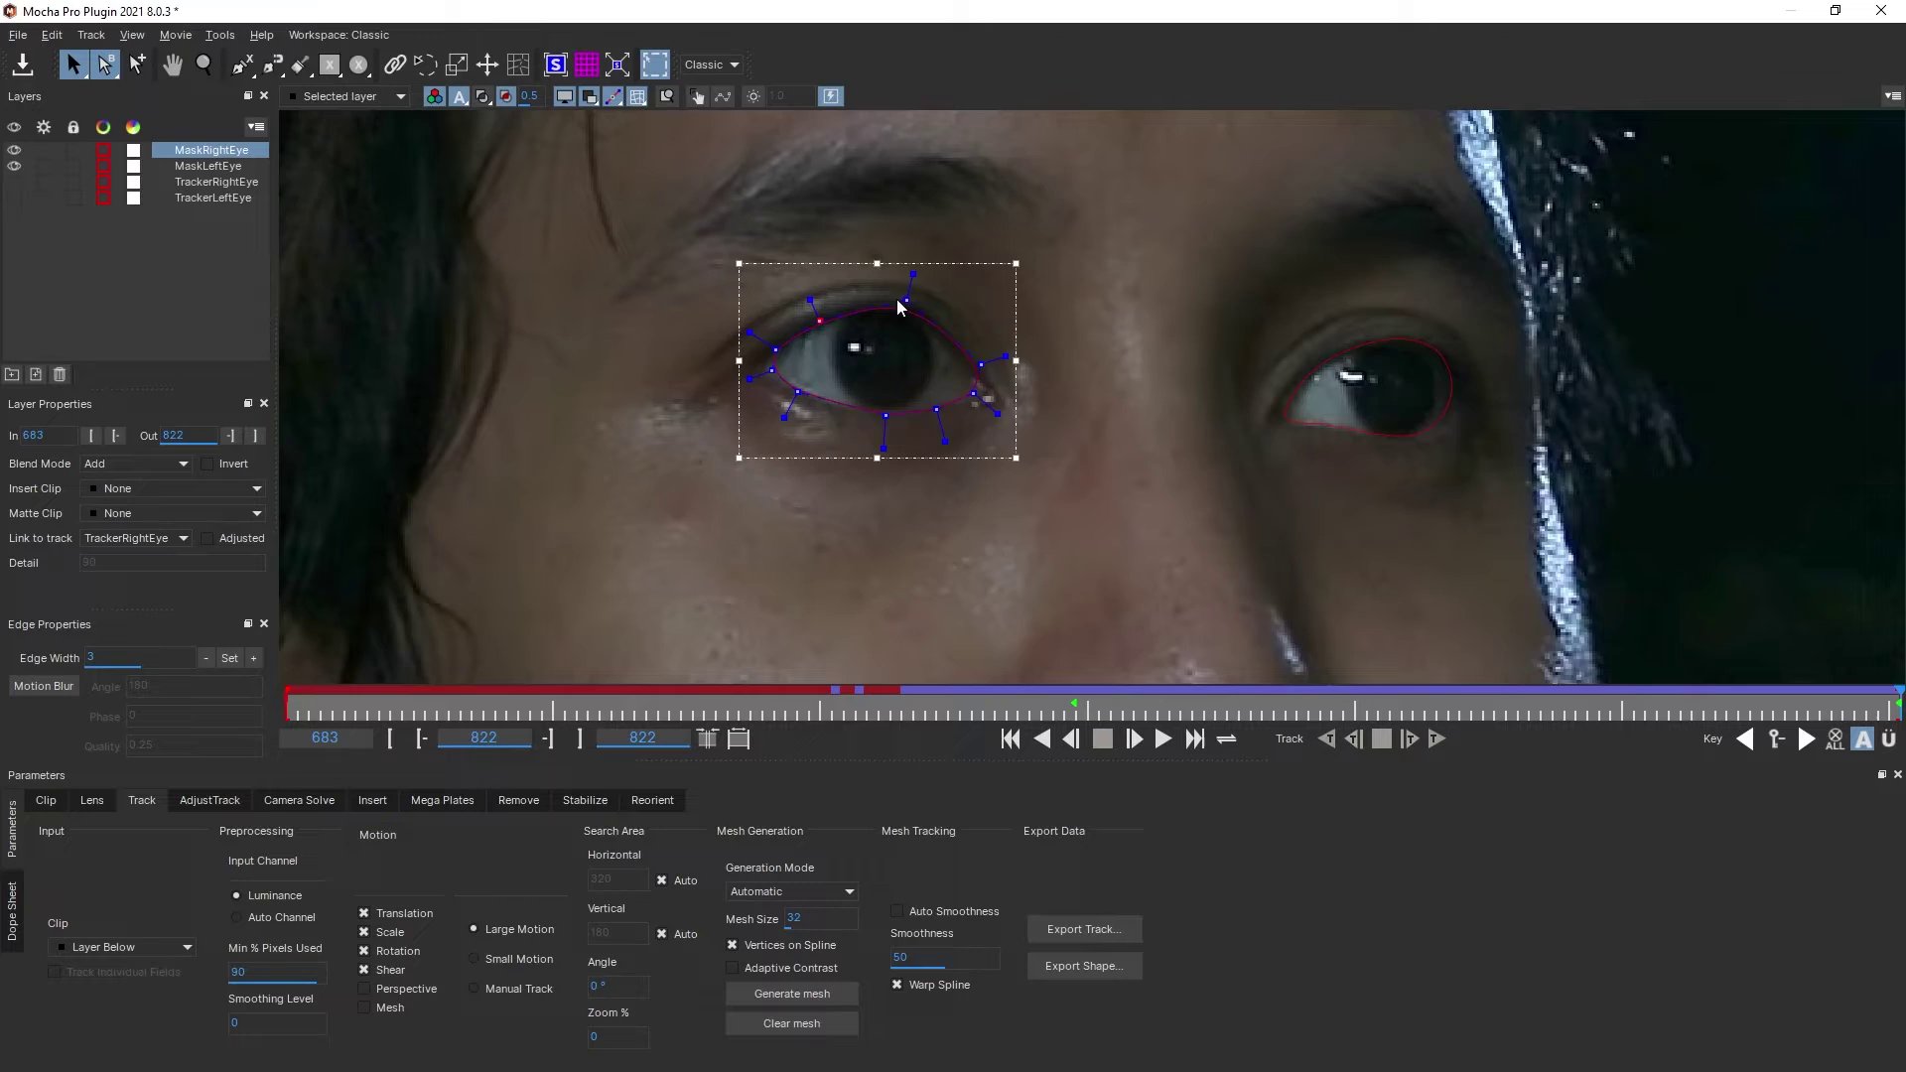
{"action": "key", "text": "z"}
{"action": "left_click", "coordinate": [205, 279]}
{"action": "left_click", "coordinate": [1877, 10]}
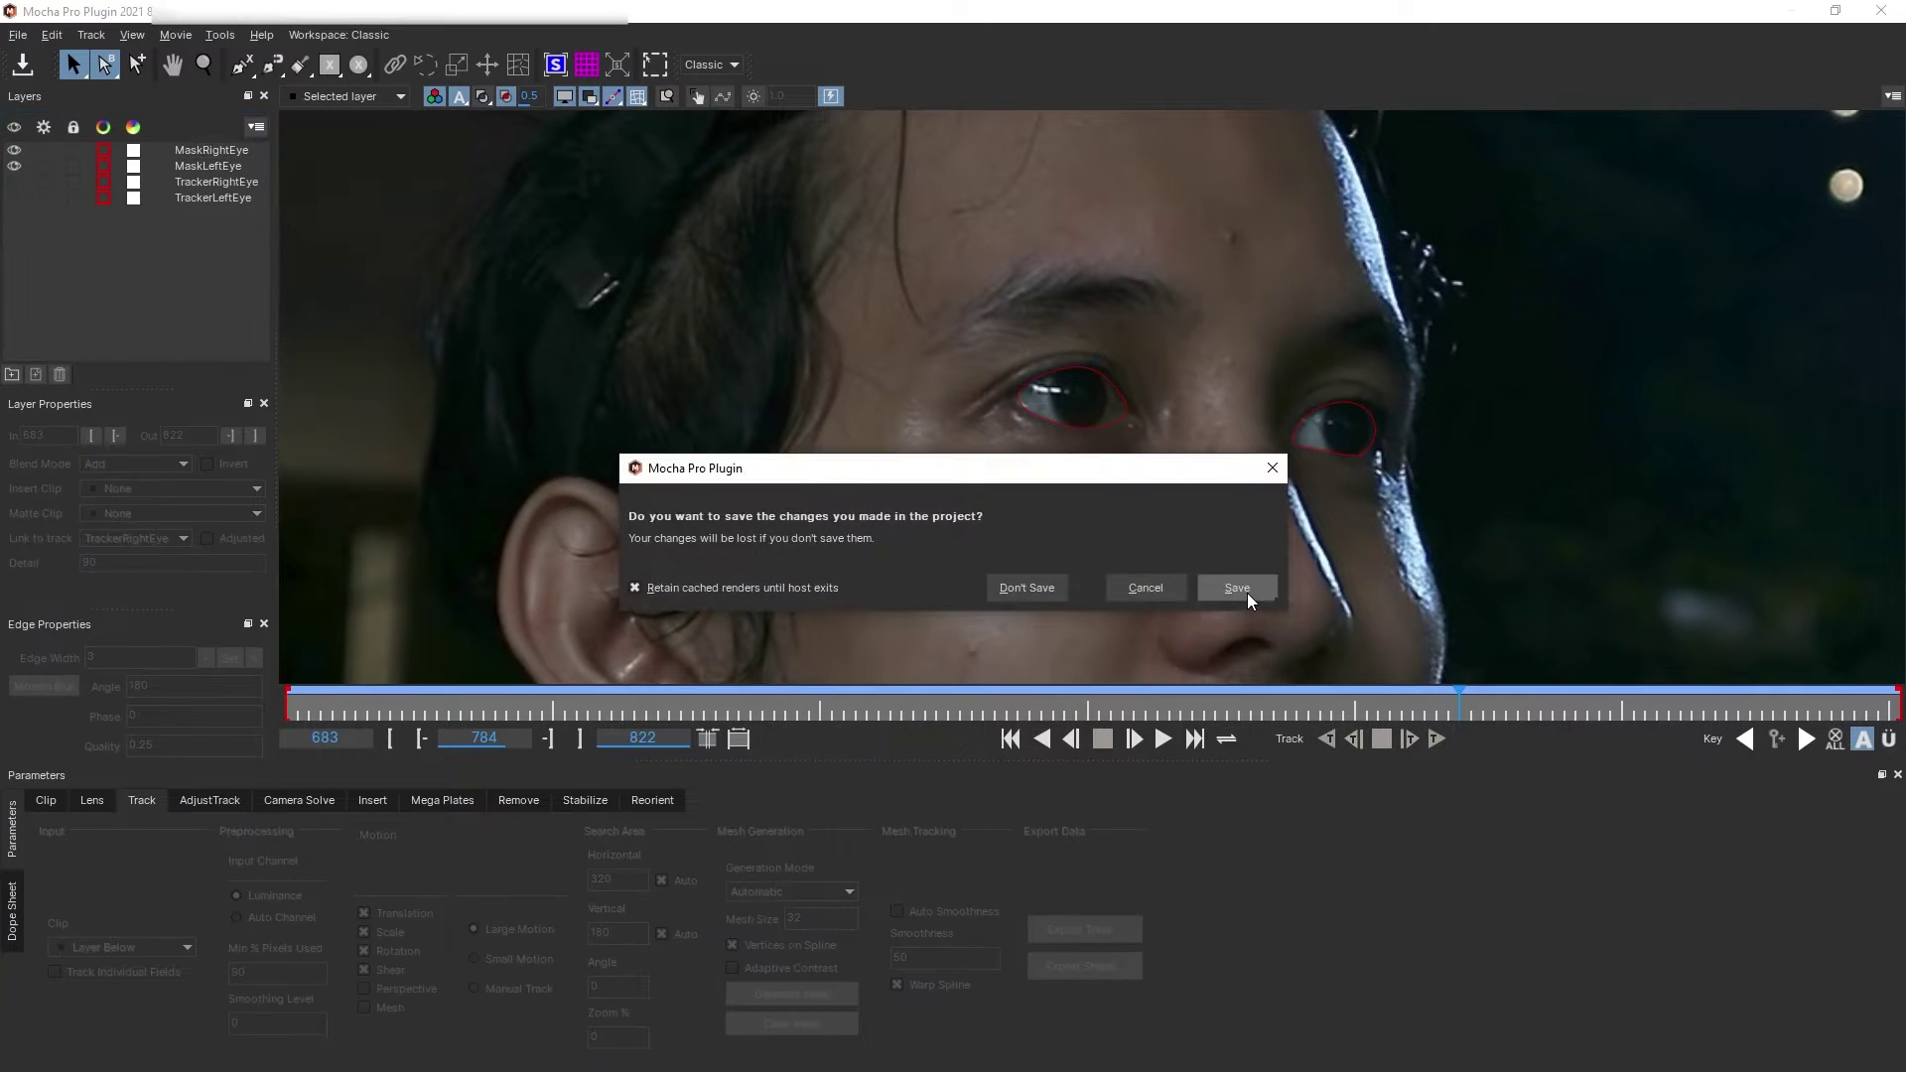
{"action": "left_click", "coordinate": [1248, 593]}
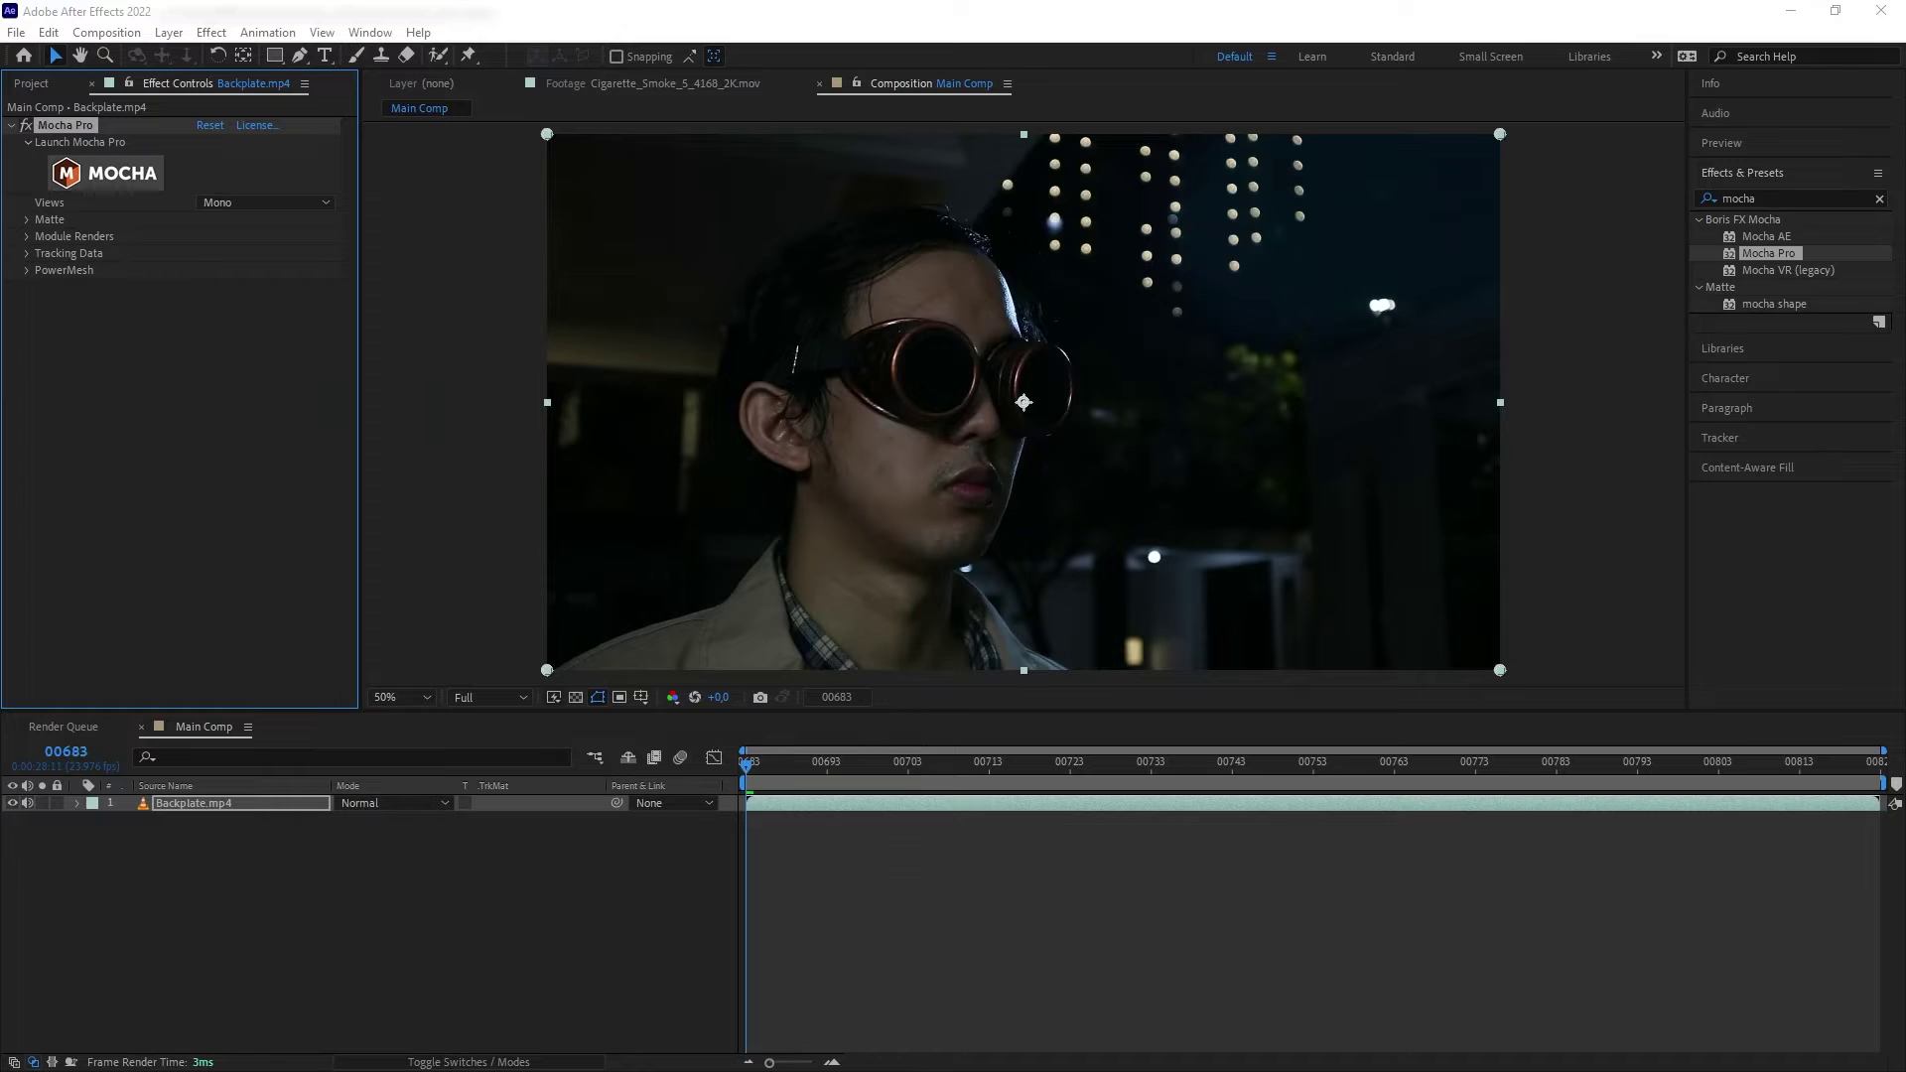
Step: Create two null objects named 'Left Eye Null' and 'Right Eye Null'
{"action": "left_click", "coordinate": [168, 32]}
{"action": "mouse_move", "coordinate": [199, 49]}
{"action": "left_click", "coordinate": [586, 149]}
{"action": "key", "text": "ctrl+d"}
{"action": "right_click", "coordinate": [218, 820]}
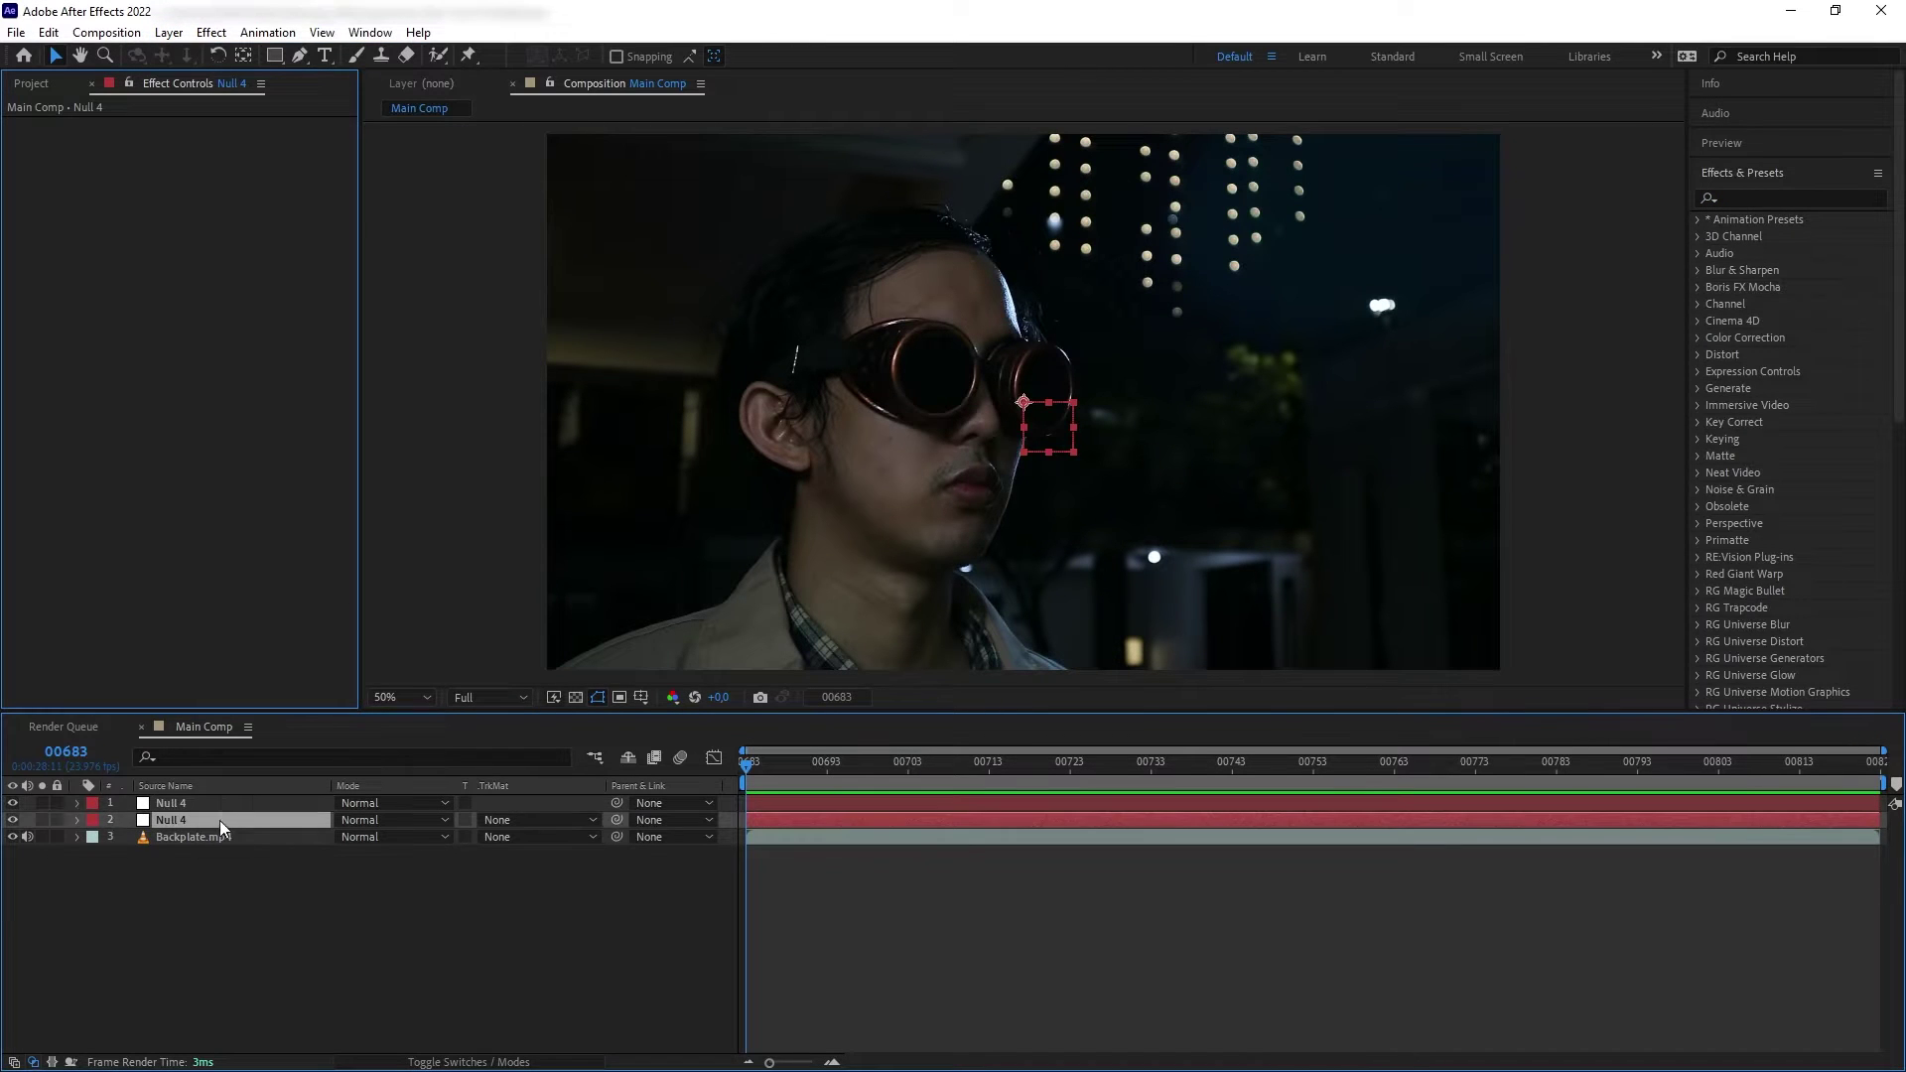
{"action": "left_click", "coordinate": [254, 789]}
{"action": "type", "text": "Left Eye Null"}
{"action": "right_click", "coordinate": [230, 803]}
{"action": "left_click", "coordinate": [256, 774]}
{"action": "type", "text": "Right Eye Null"}
{"action": "key", "text": "Return"}
Step: Export the TrackerLeftEye track as Transform data onto Left Eye Null
{"action": "left_click", "coordinate": [241, 834]}
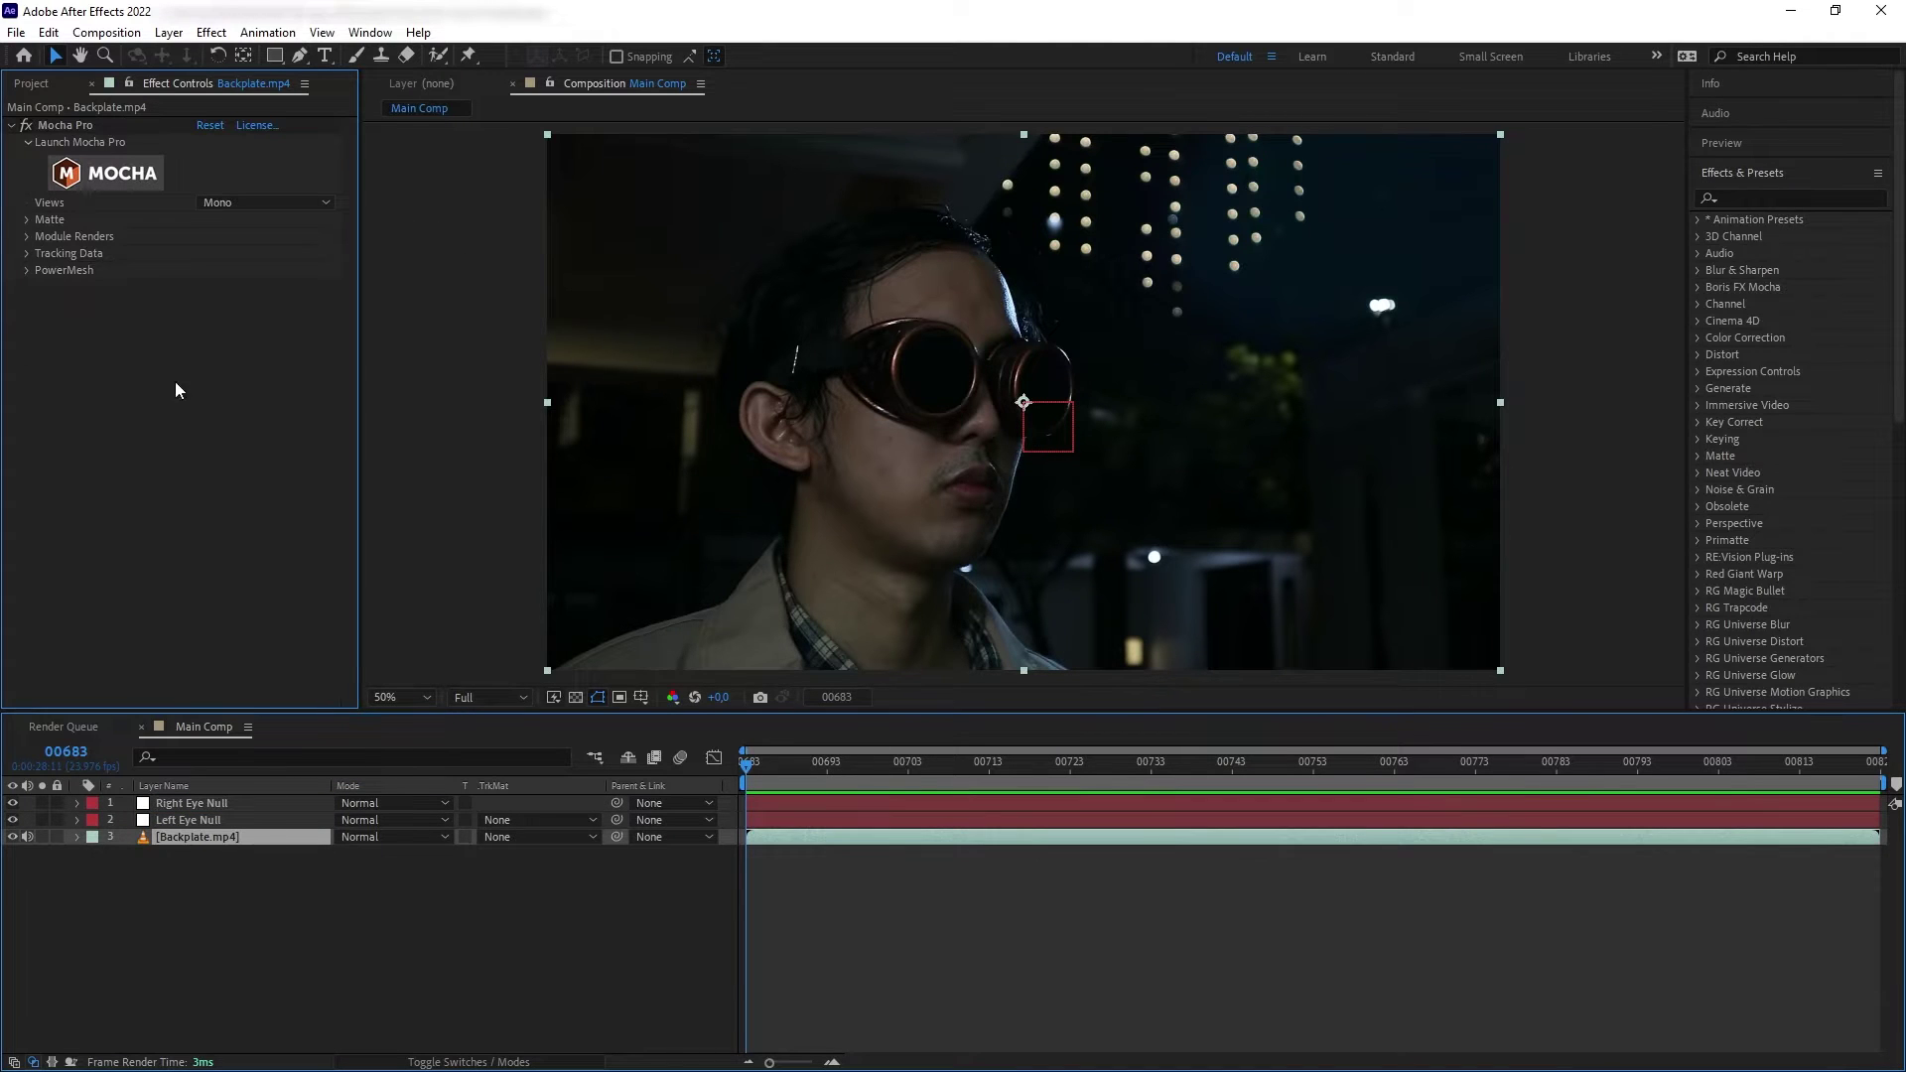
{"action": "left_click", "coordinate": [27, 255]}
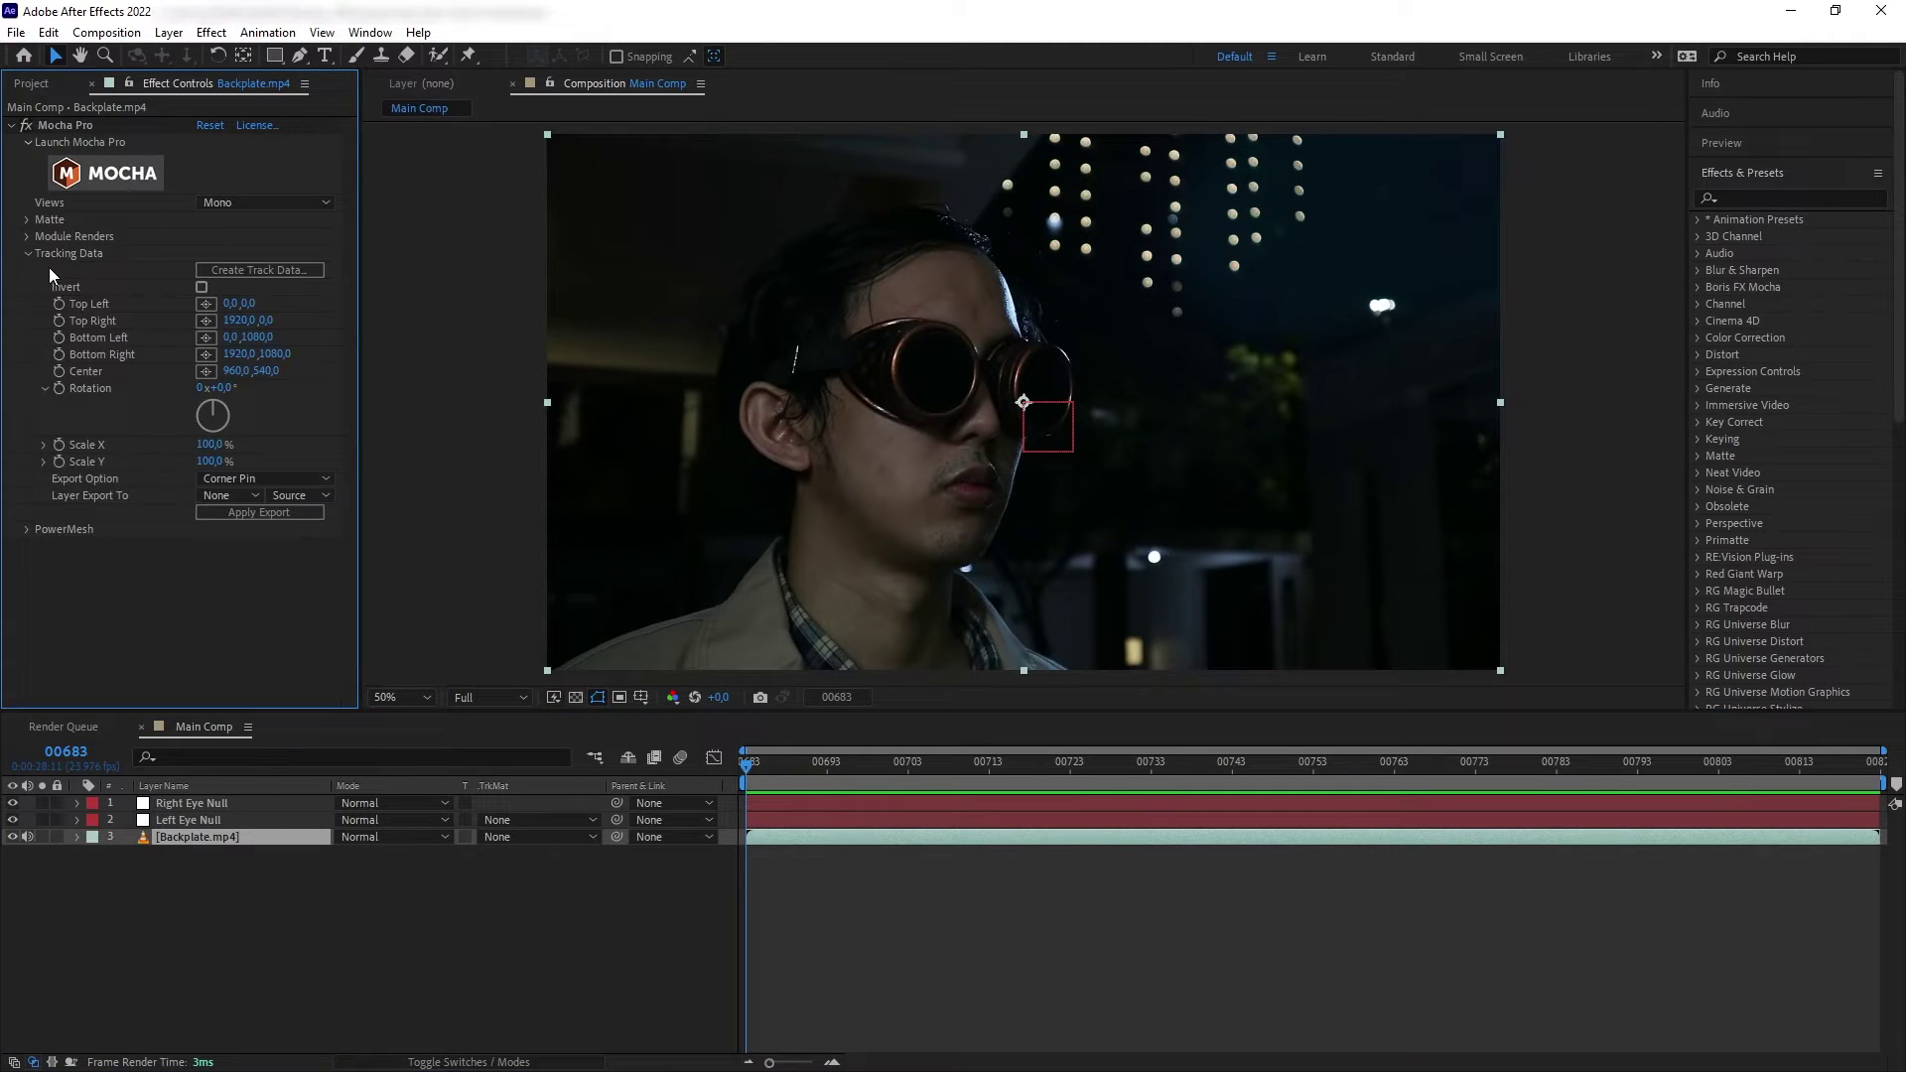
{"action": "left_click", "coordinate": [259, 270]}
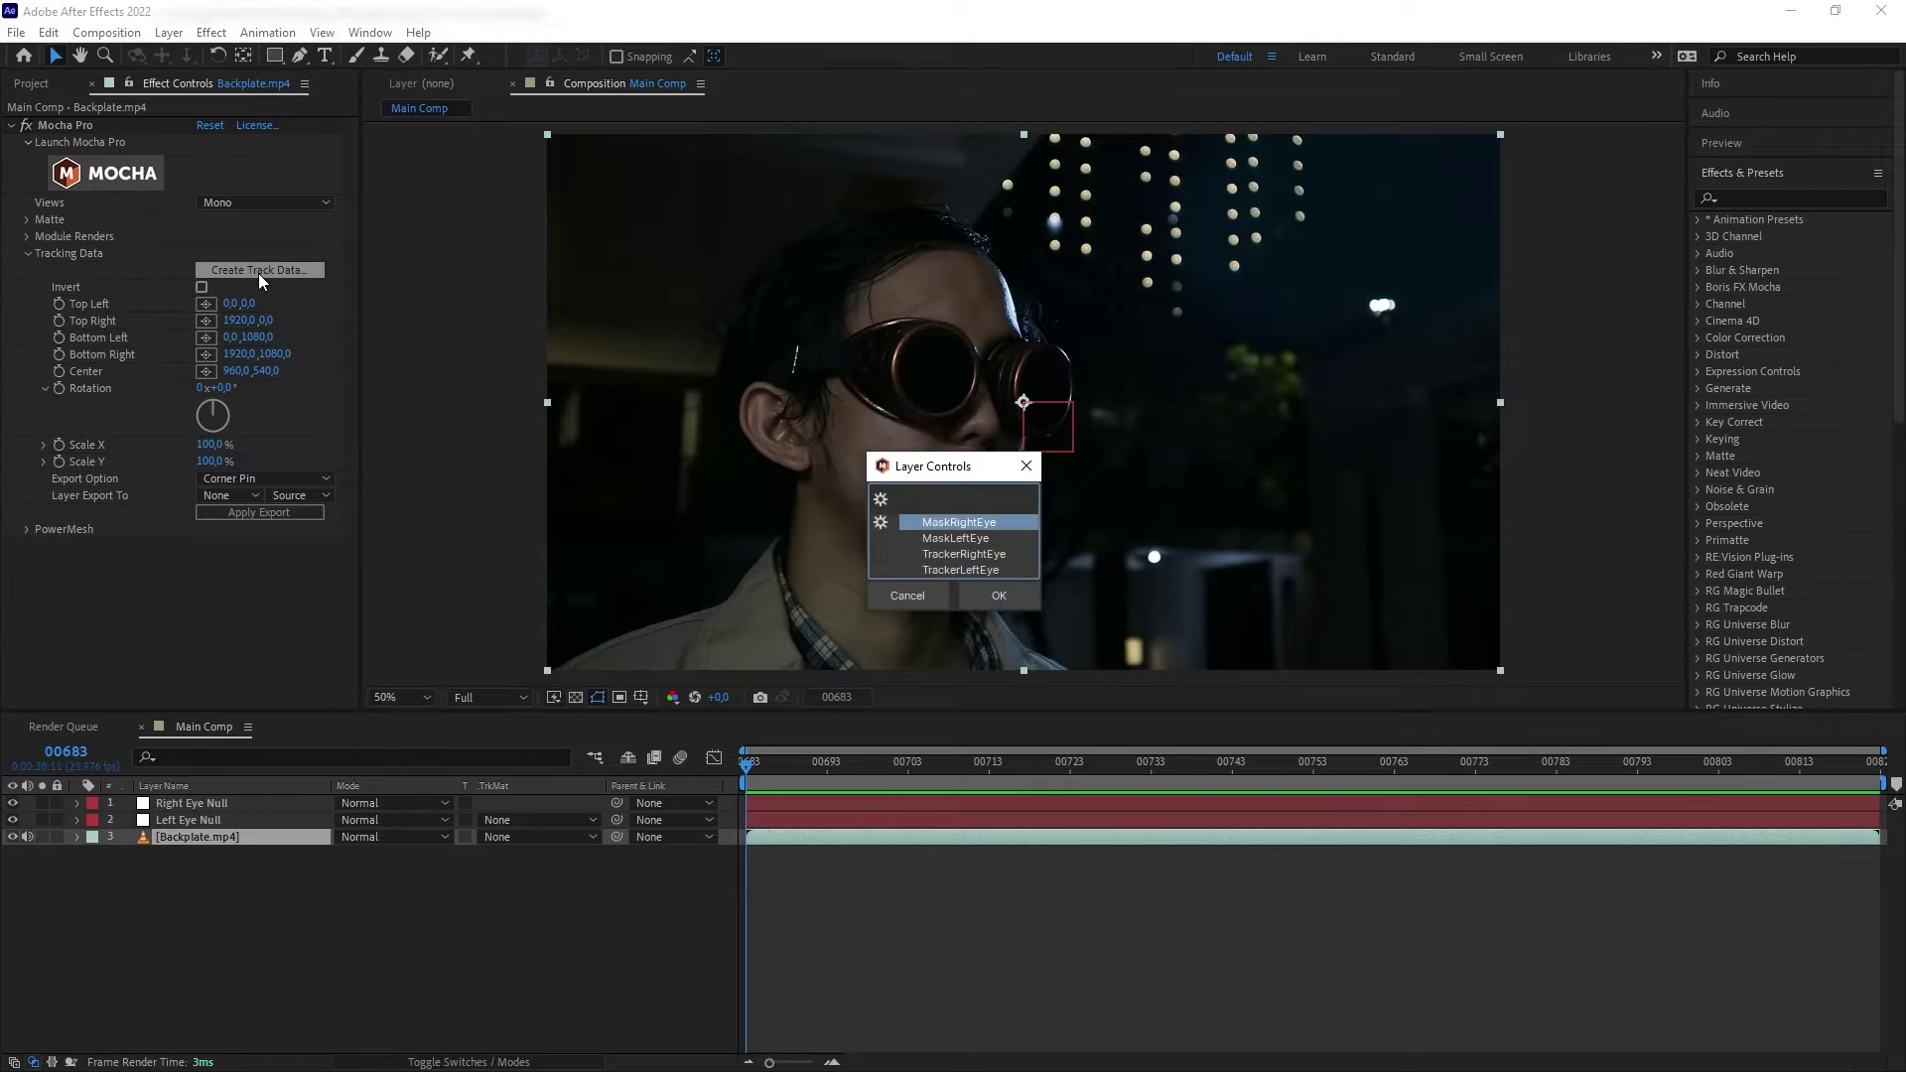
{"action": "left_click", "coordinate": [975, 570]}
{"action": "left_click", "coordinate": [977, 600]}
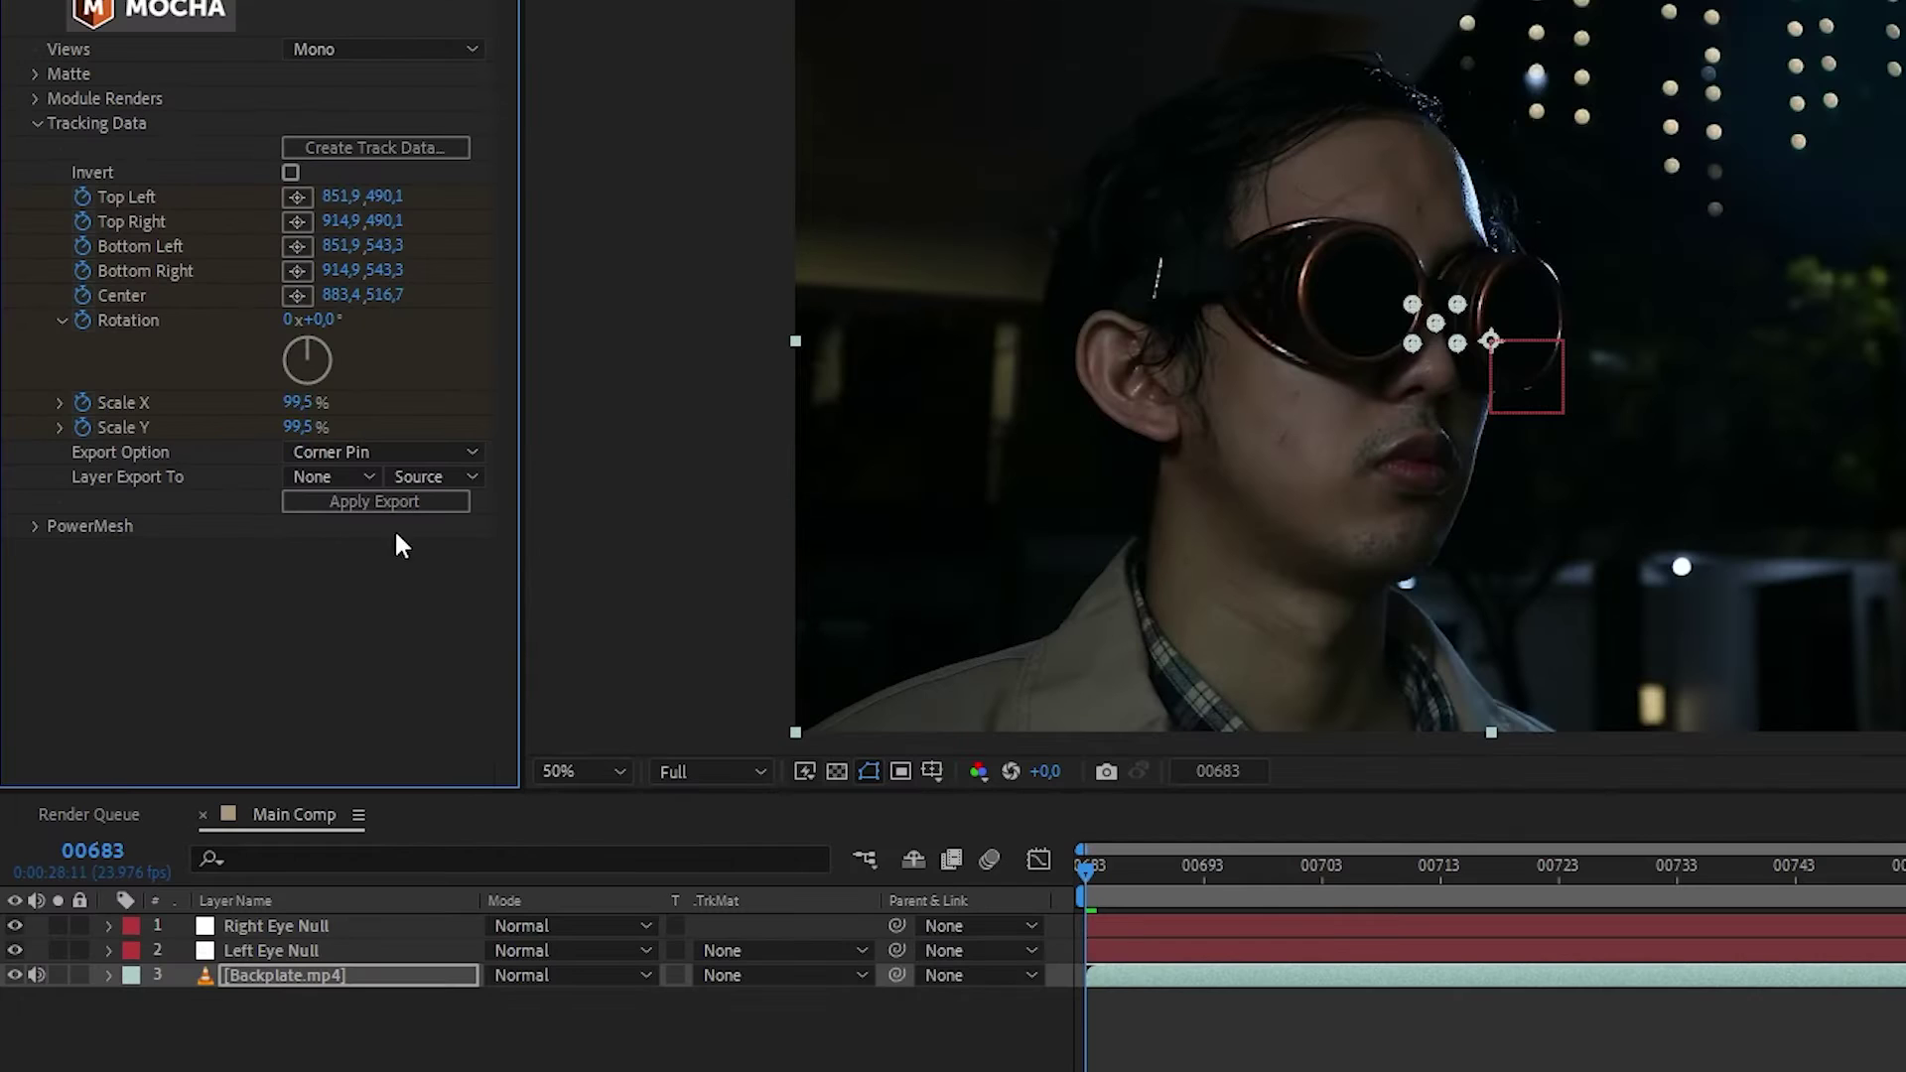
{"action": "left_click", "coordinate": [240, 478]}
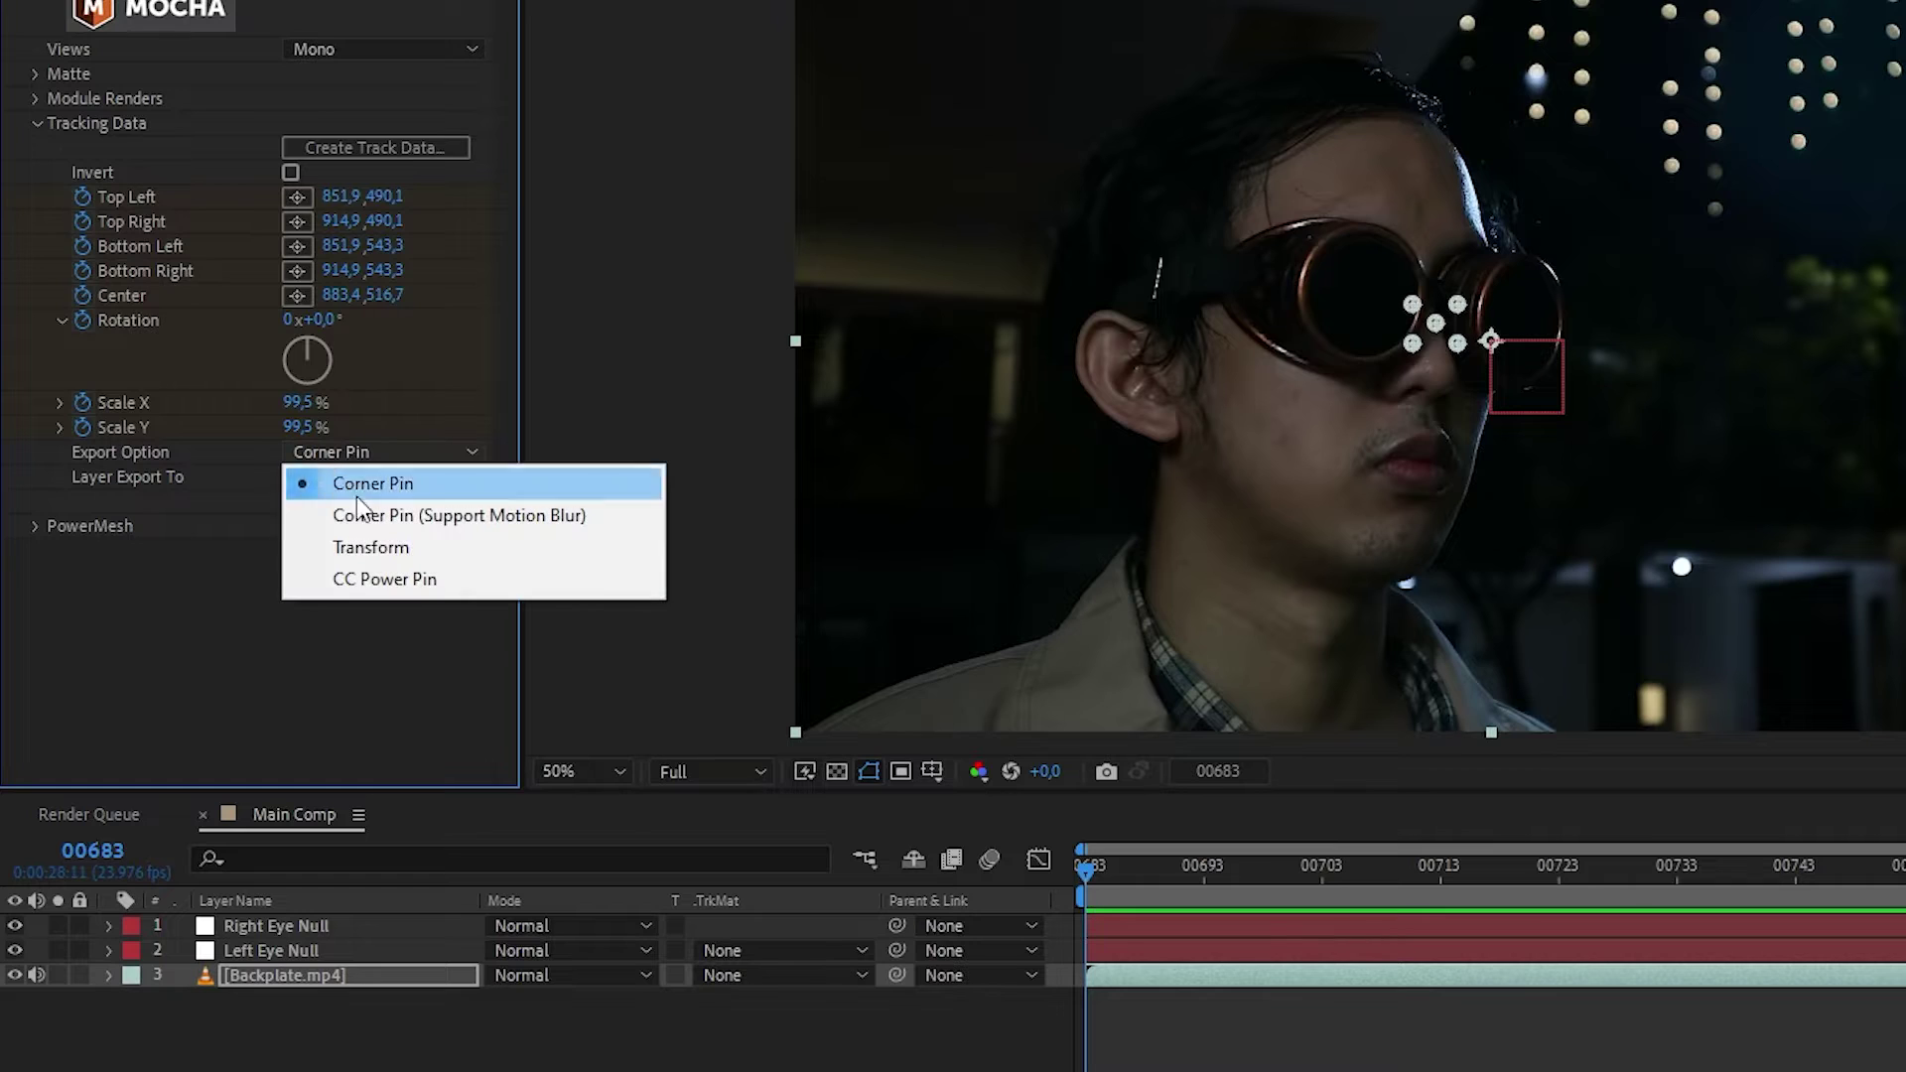
{"action": "left_click", "coordinate": [379, 552]}
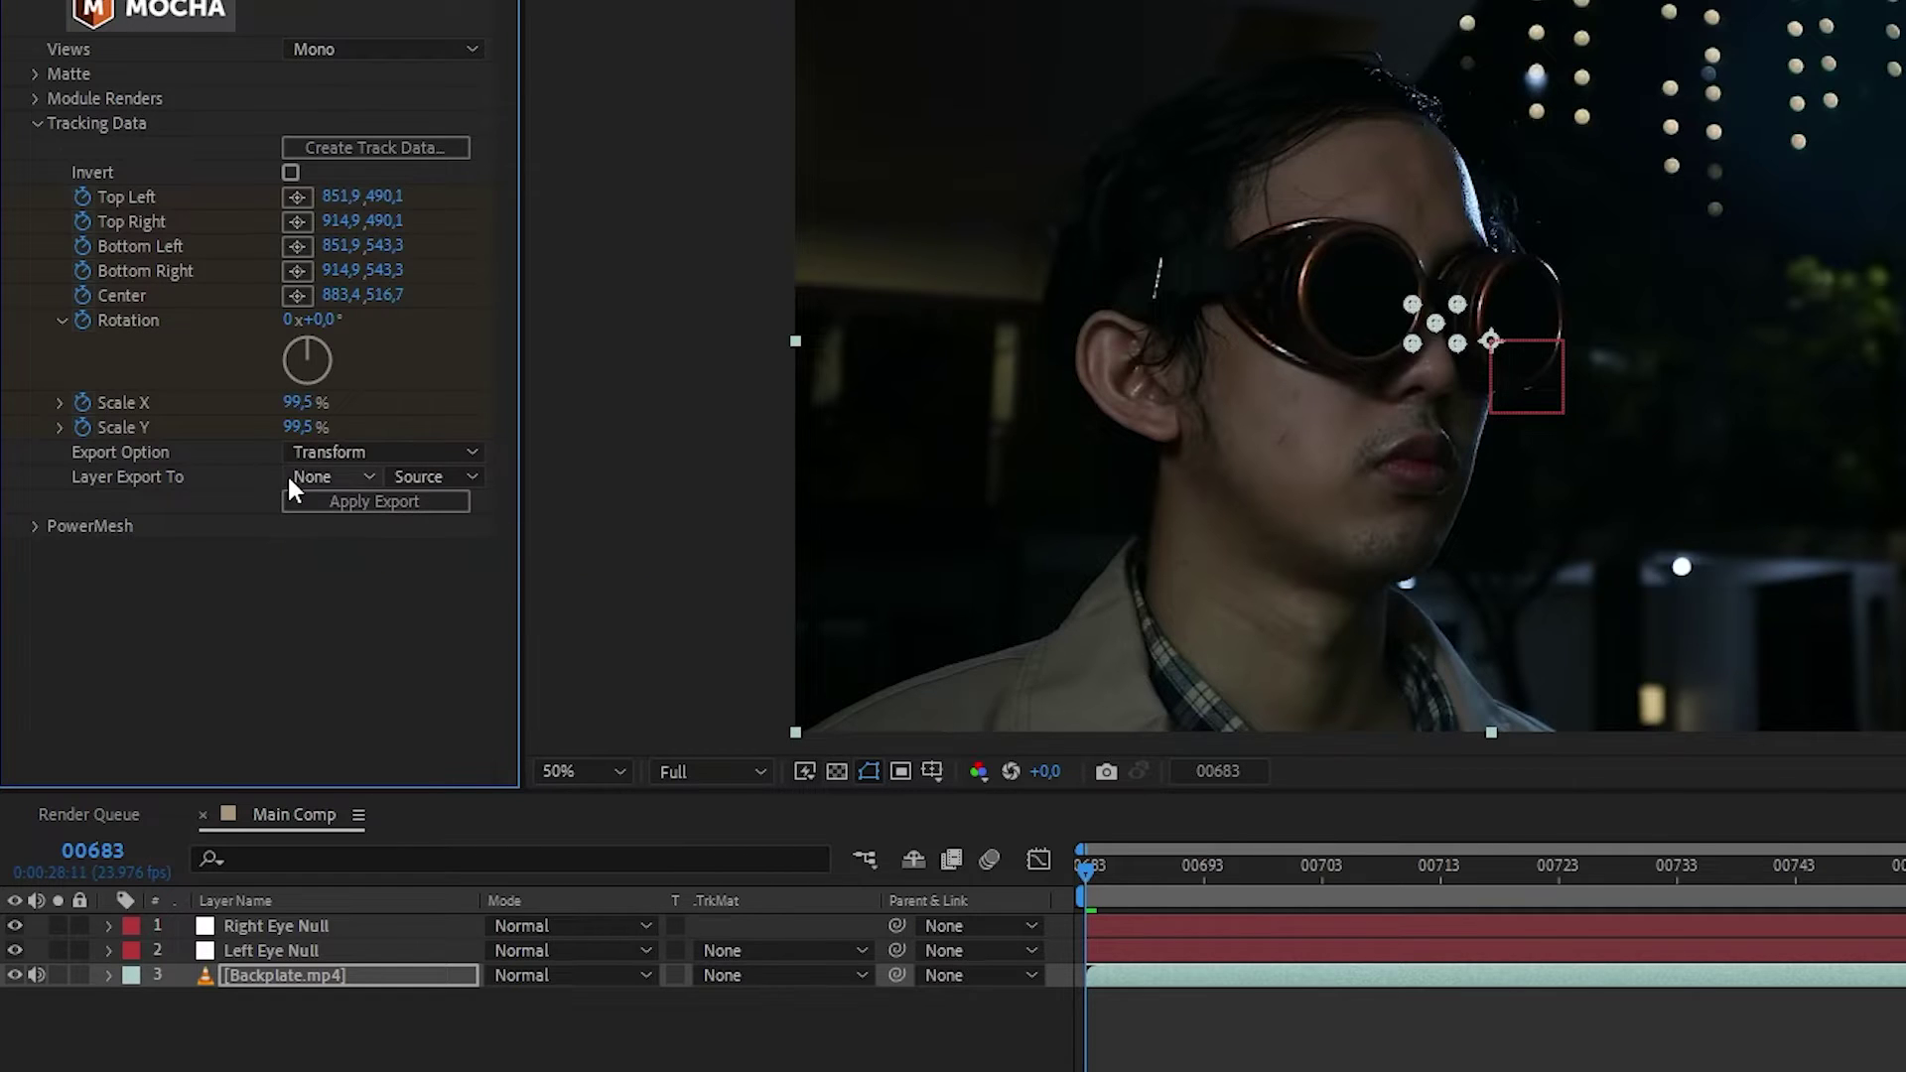
{"action": "left_click", "coordinate": [294, 473]}
{"action": "left_click", "coordinate": [378, 585]}
{"action": "left_click", "coordinate": [344, 504]}
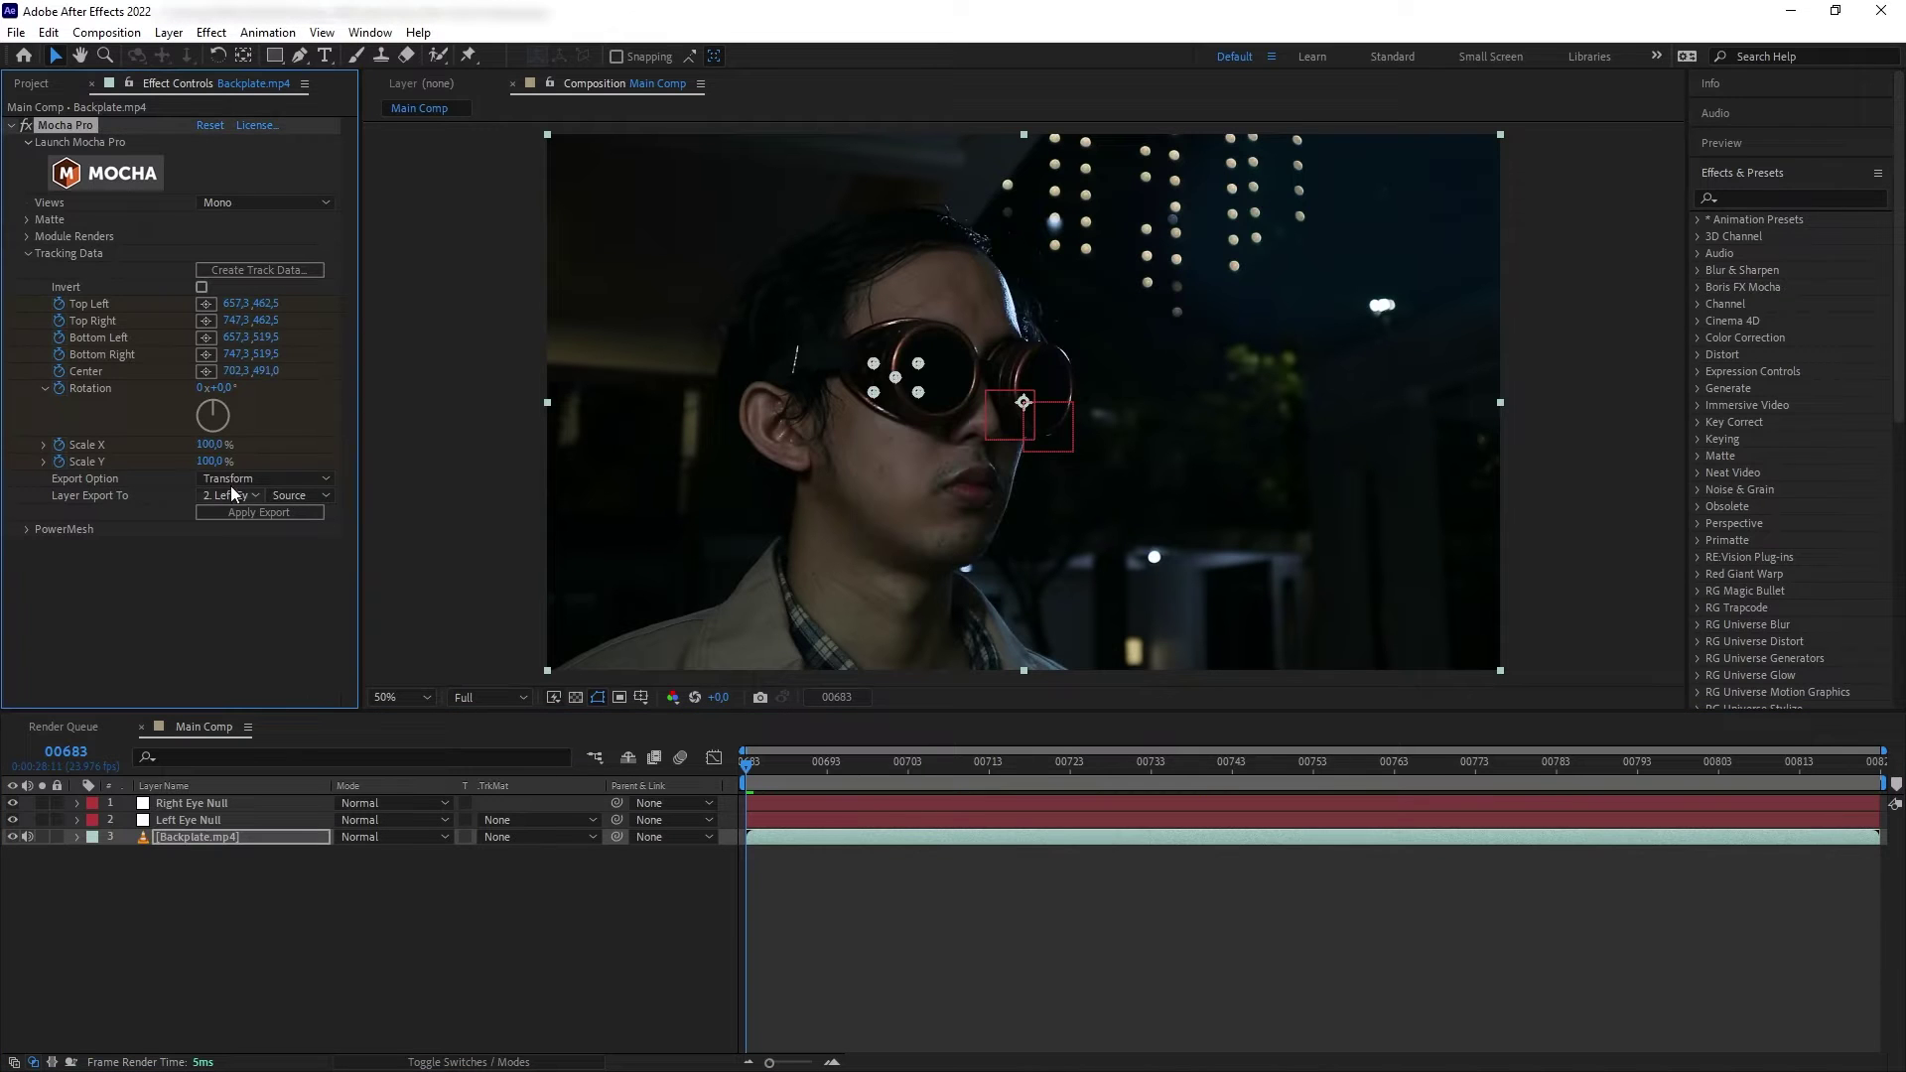
Step: Apply the TrackerRightEye track to Right Eye Null and scrub to verify both nulls
{"action": "left_click", "coordinate": [230, 494]}
{"action": "left_click", "coordinate": [254, 534]}
{"action": "left_click", "coordinate": [234, 514]}
{"action": "left_click", "coordinate": [675, 874]}
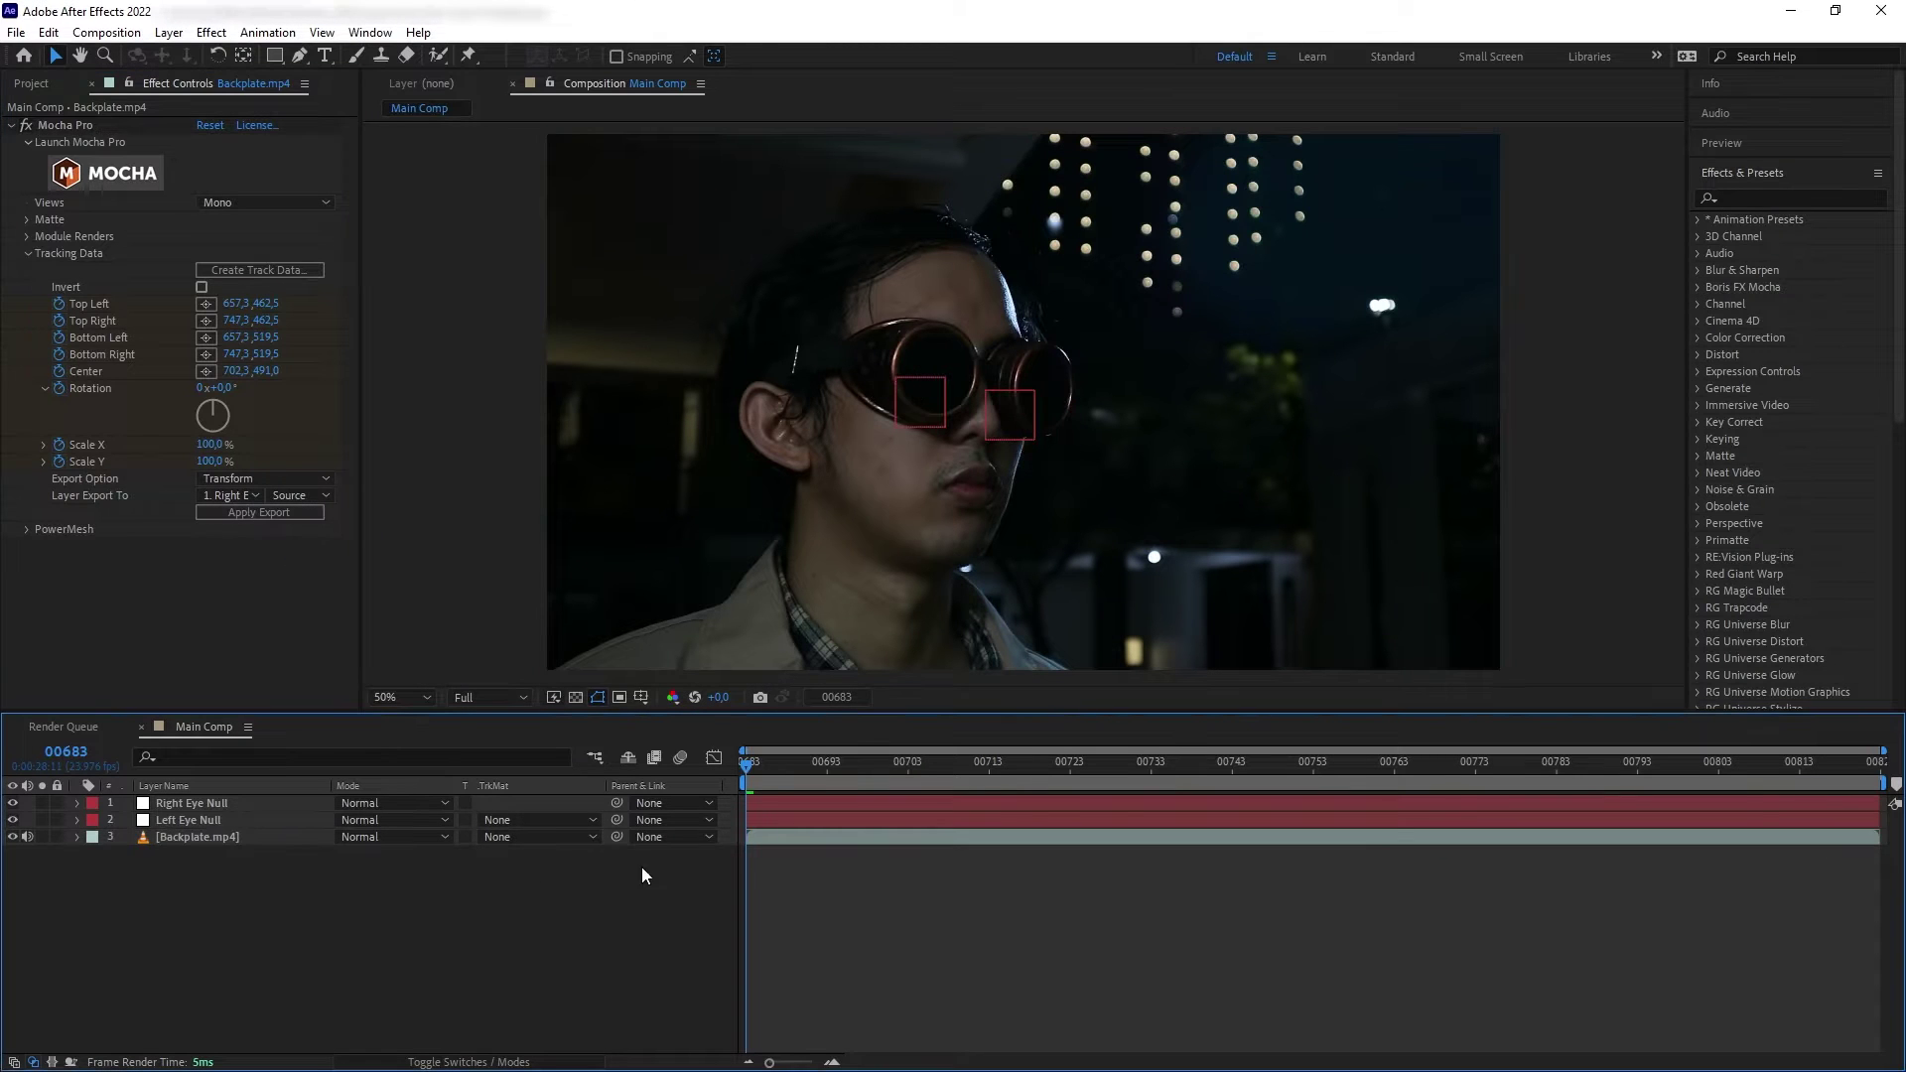
{"action": "left_click_drag", "start_coordinate": [748, 768], "coordinate": [927, 762]}
Step: Reveal Scale and Rotation on both eye nulls and scrub the shot to check their tracking
{"action": "left_click", "coordinate": [192, 804]}
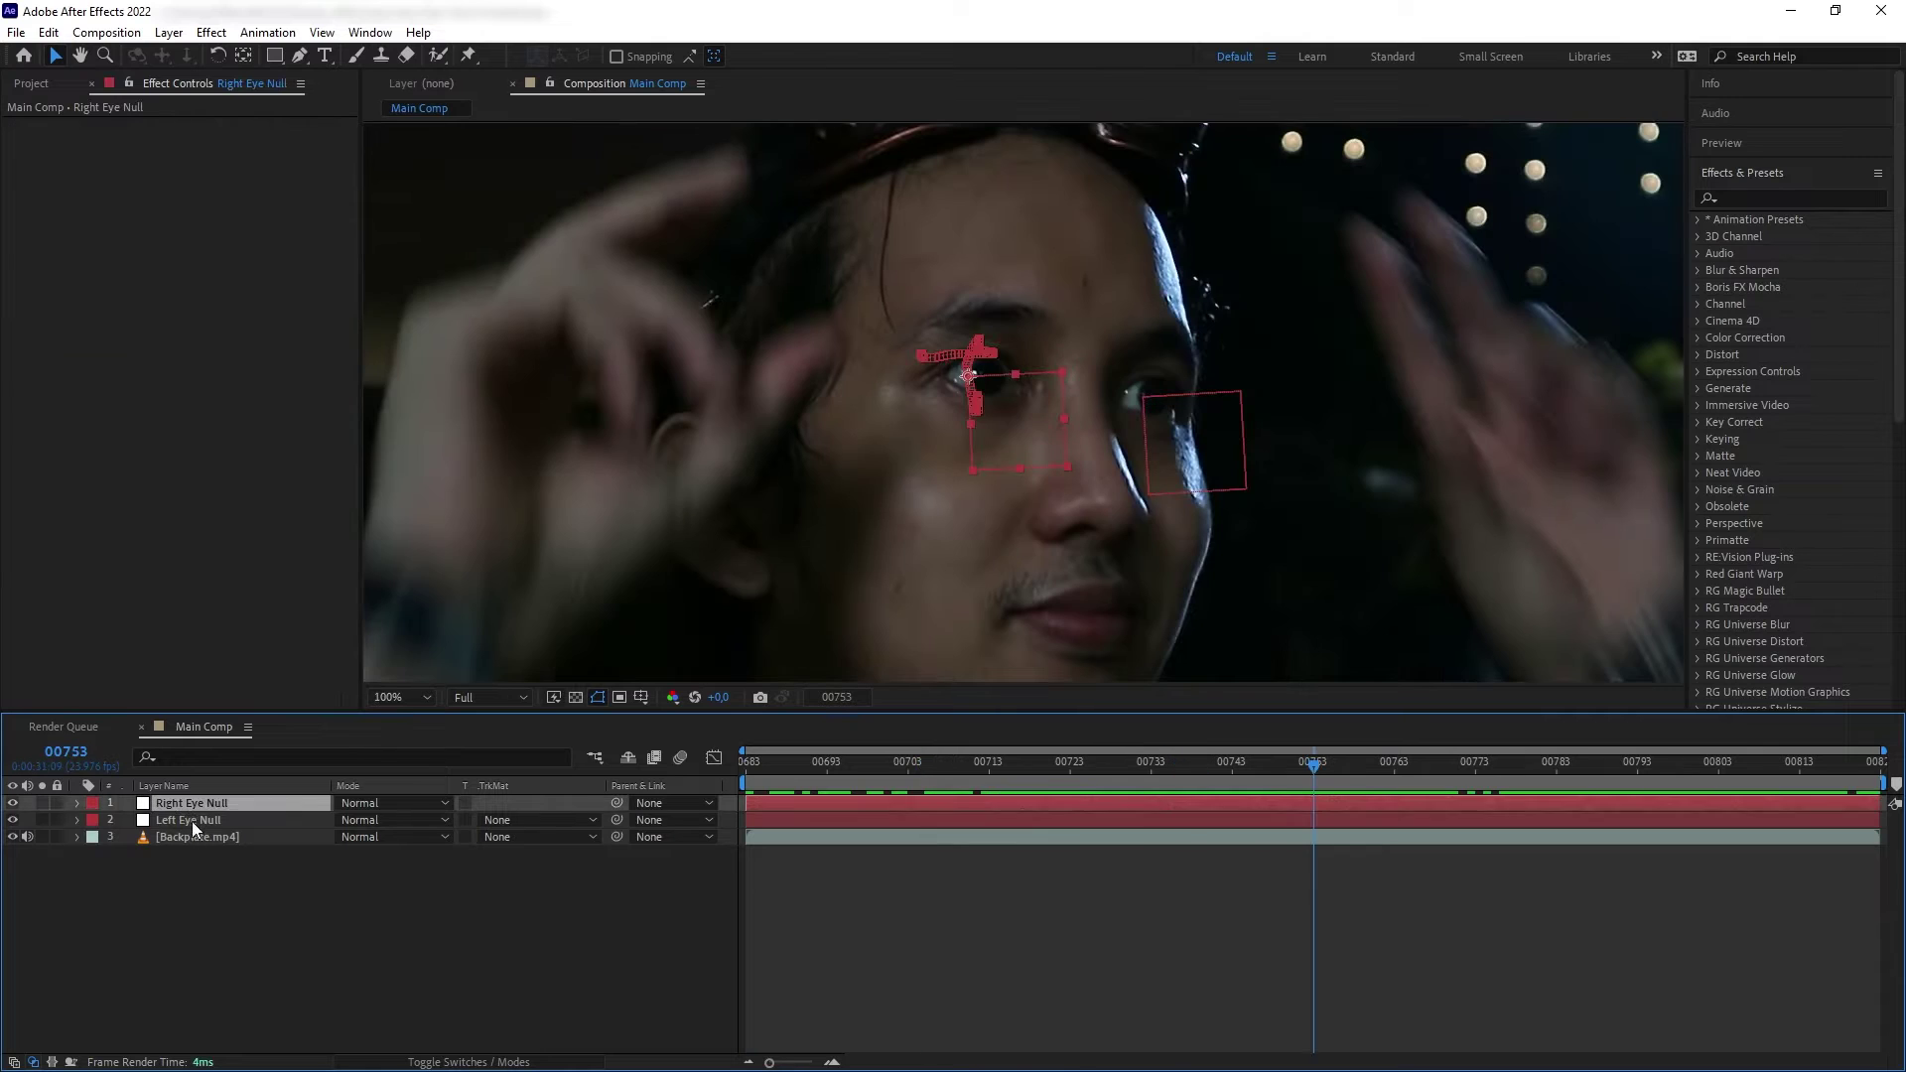
{"action": "left_click", "coordinate": [192, 821], "text": "ctrl"}
{"action": "key", "text": "s"}
{"action": "key", "text": "Page_Up"}
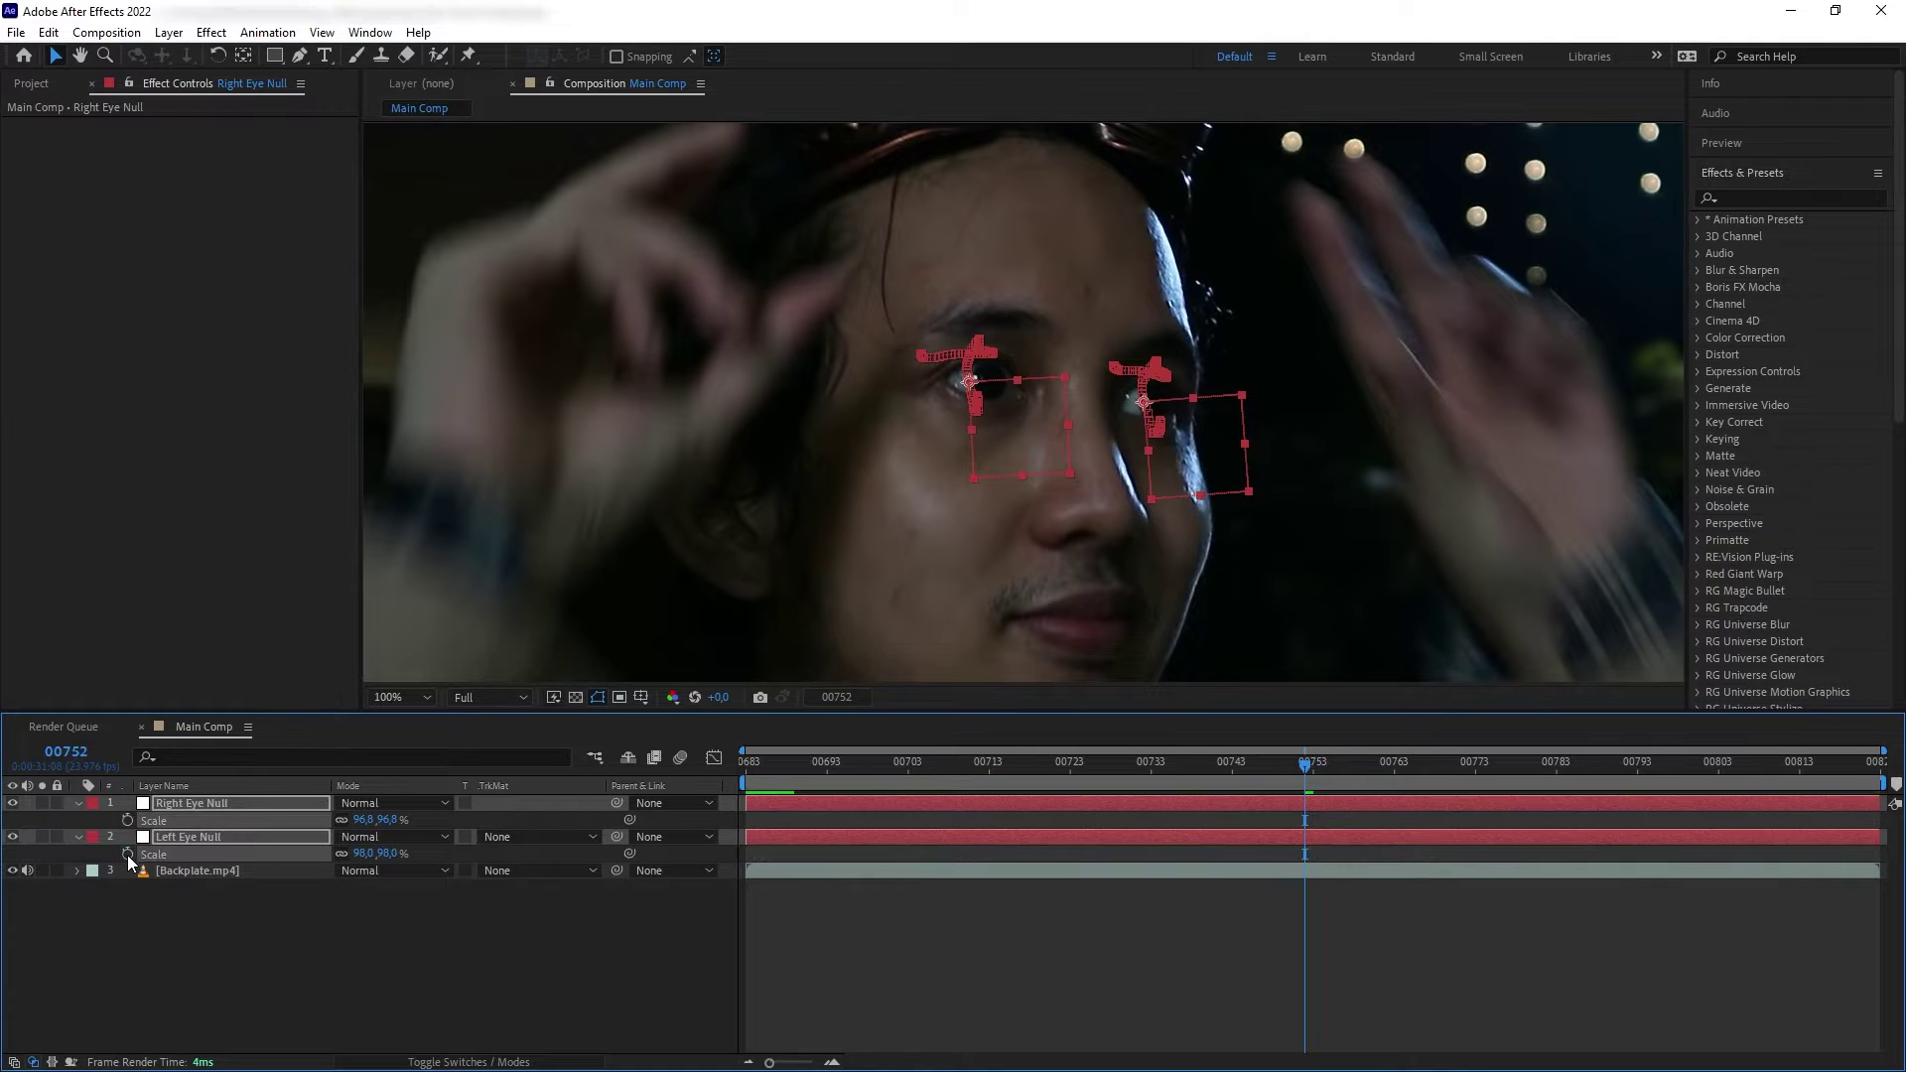
{"action": "key", "text": "r"}
{"action": "left_click", "coordinate": [234, 945]}
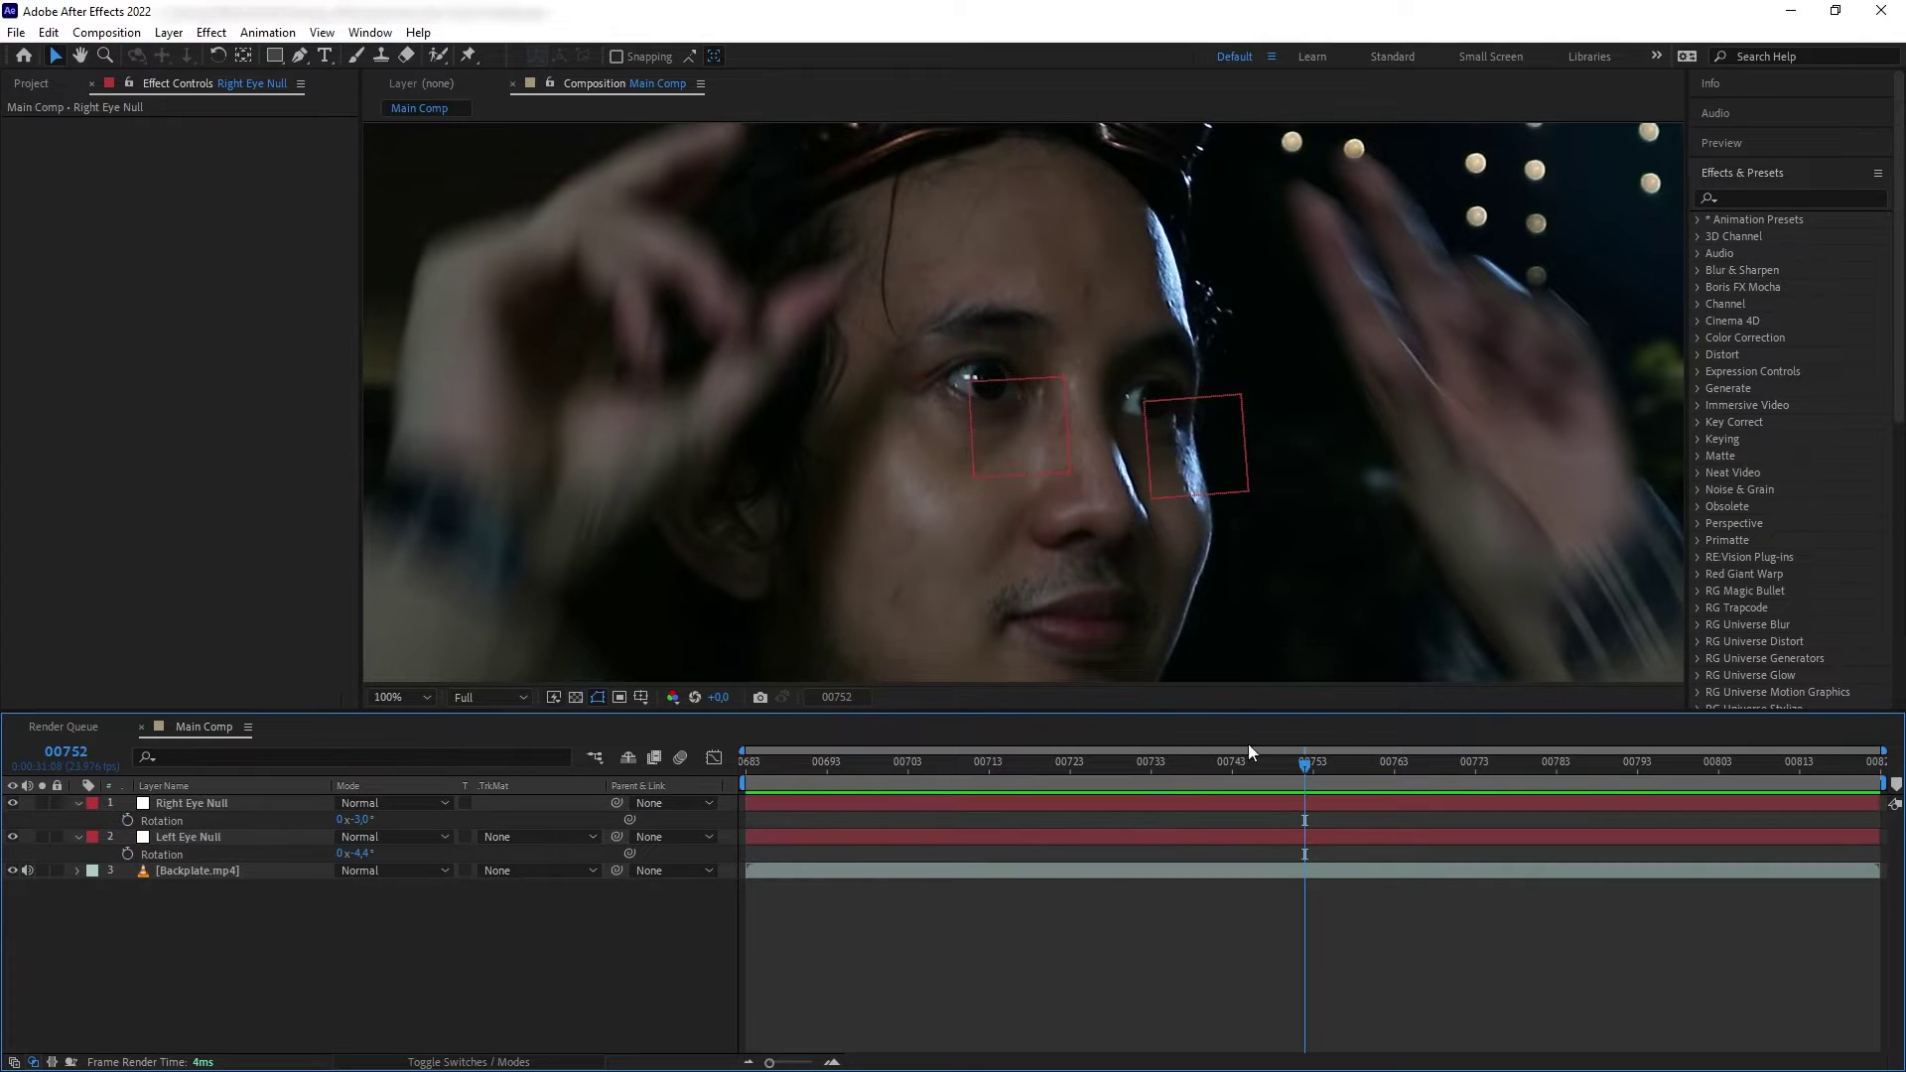
{"action": "left_click_drag", "start_coordinate": [1284, 777], "coordinate": [747, 888]}
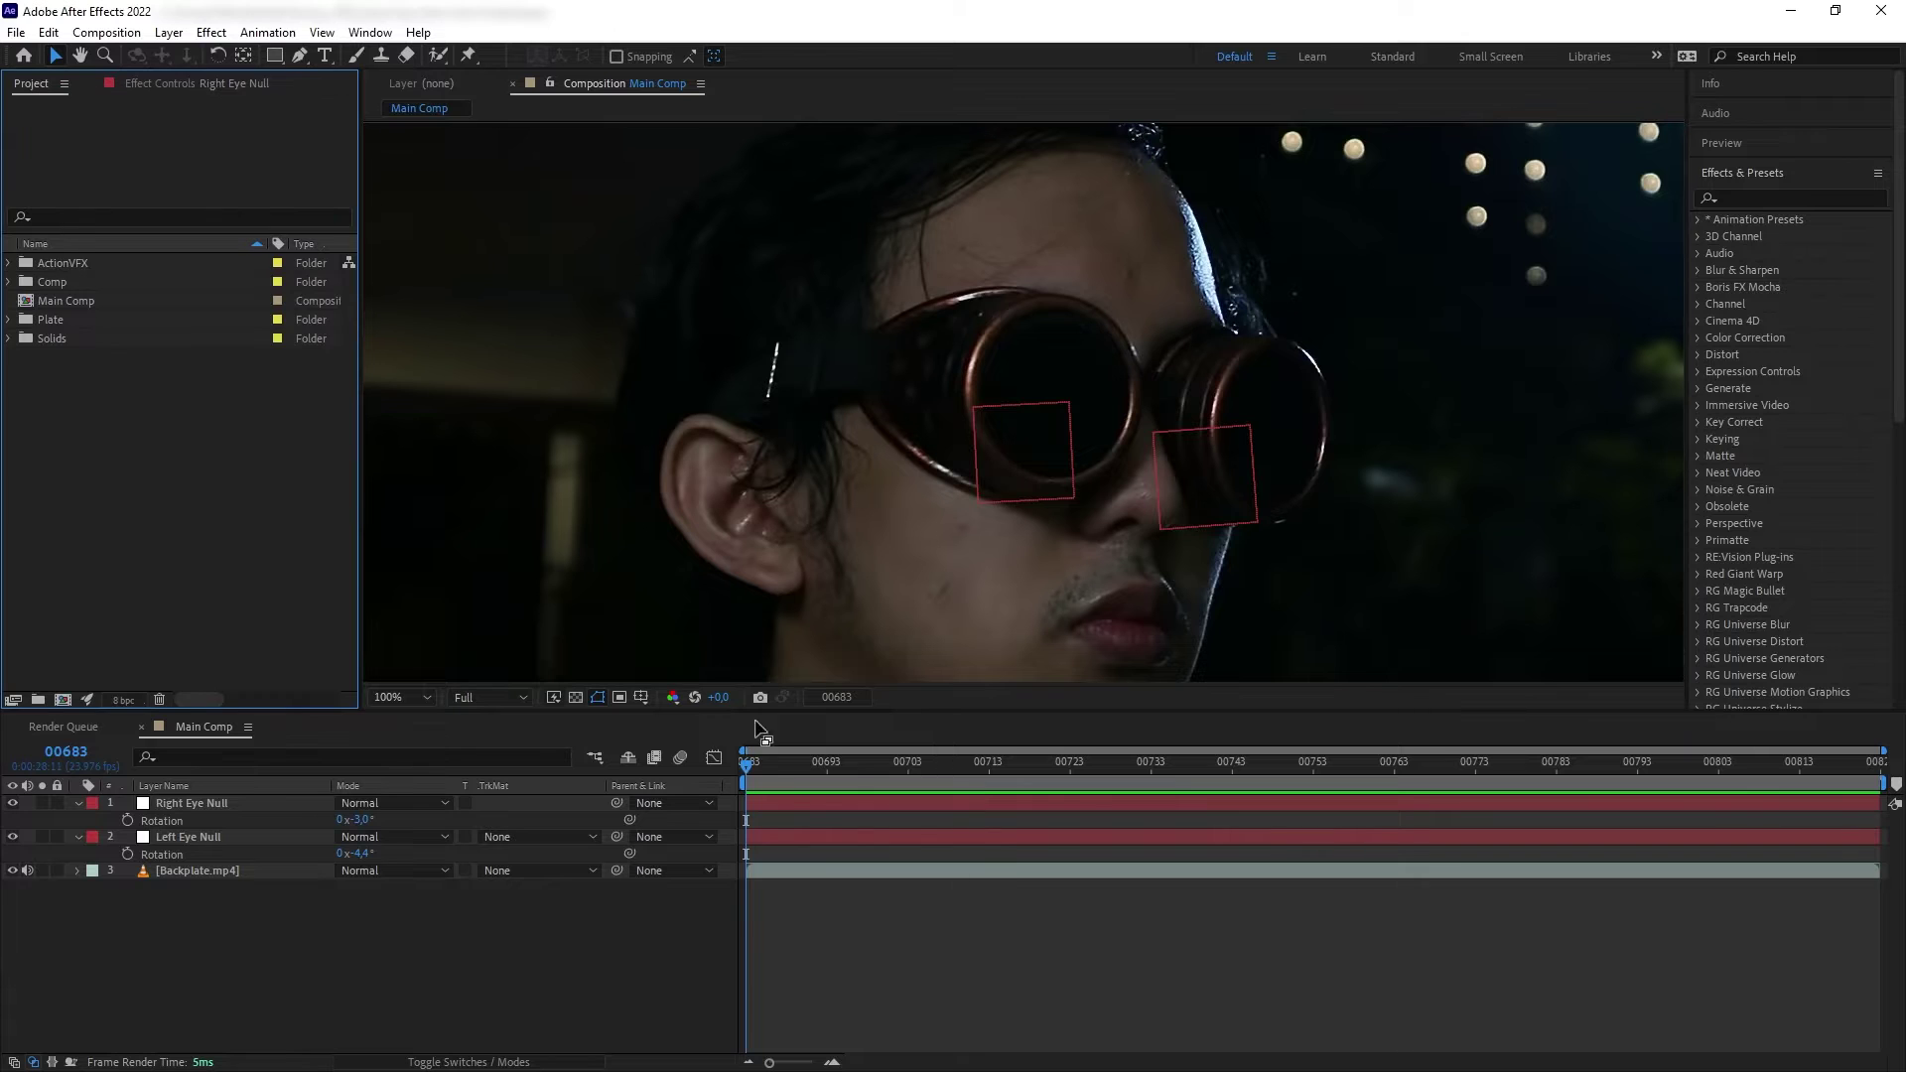
{"action": "left_click_drag", "start_coordinate": [751, 767], "coordinate": [1396, 820]}
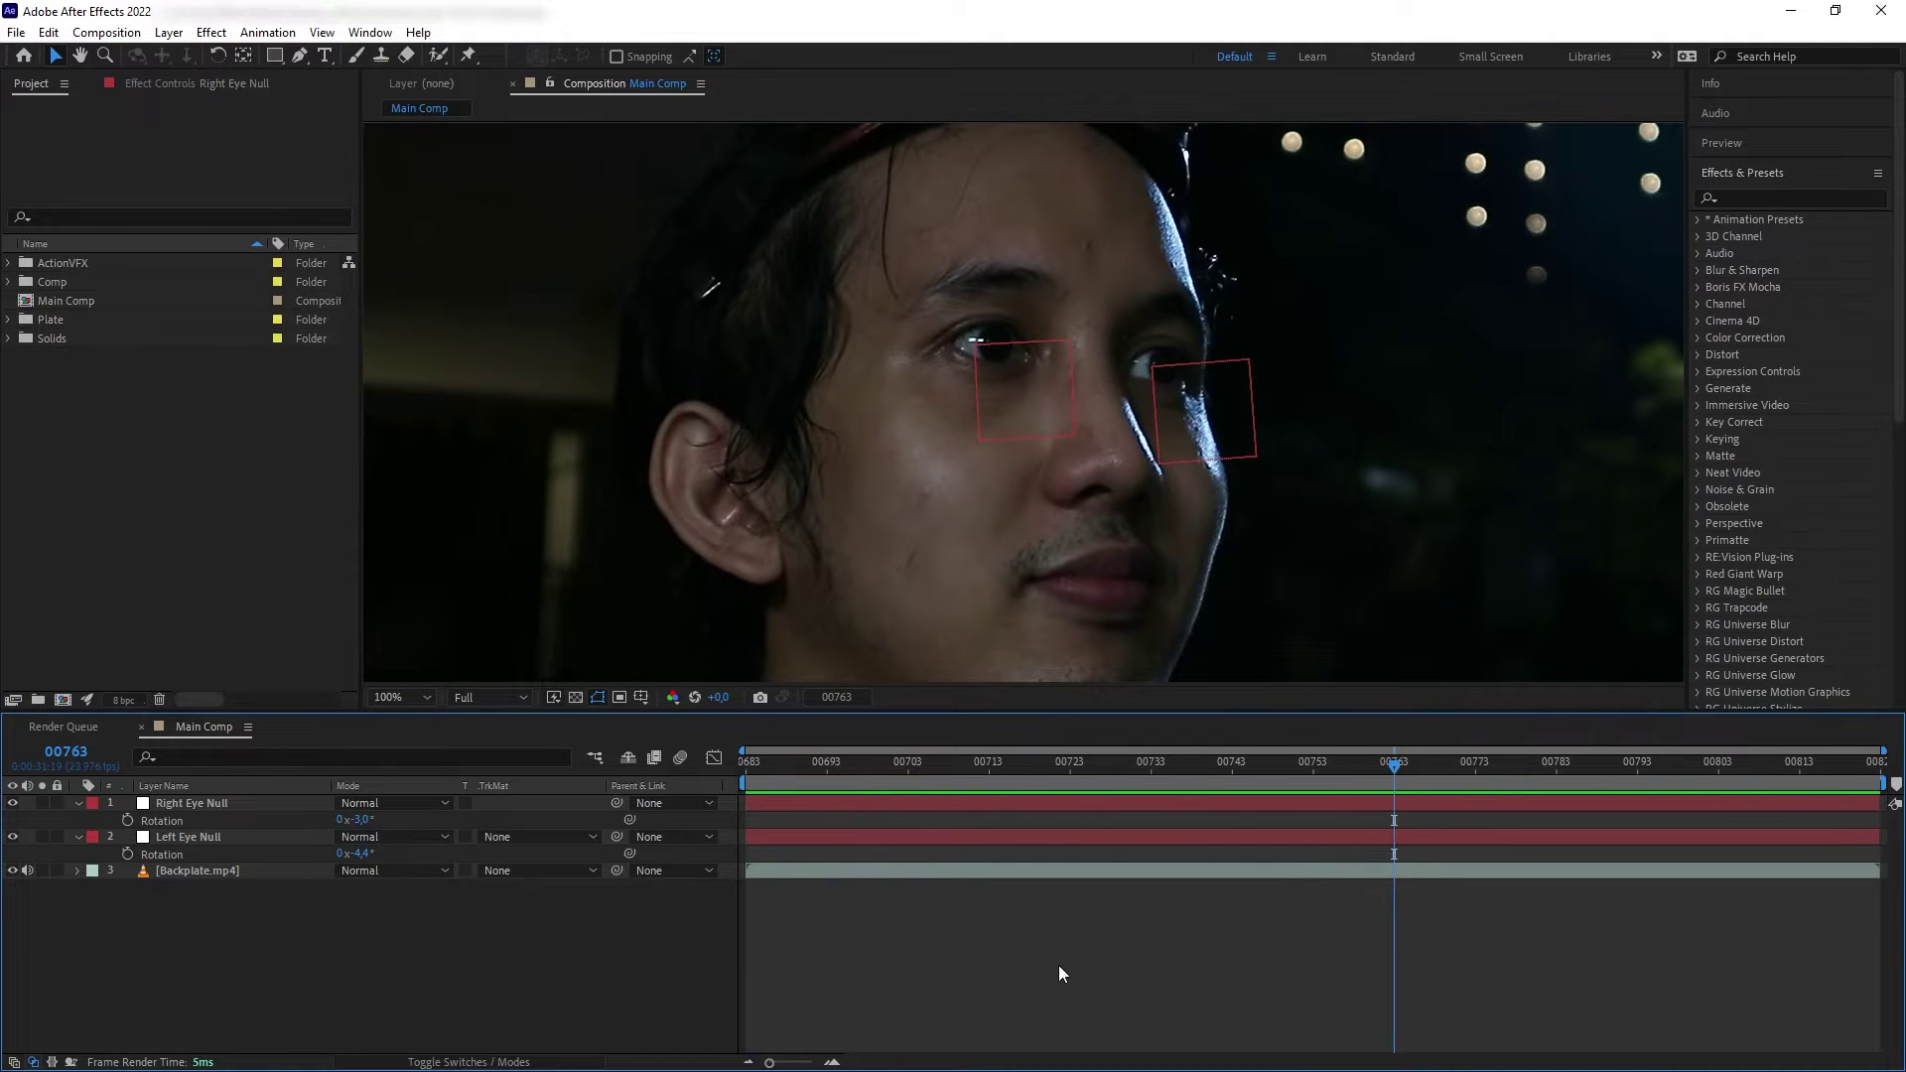
{"action": "left_click_drag", "start_coordinate": [889, 602], "coordinate": [907, 667]}
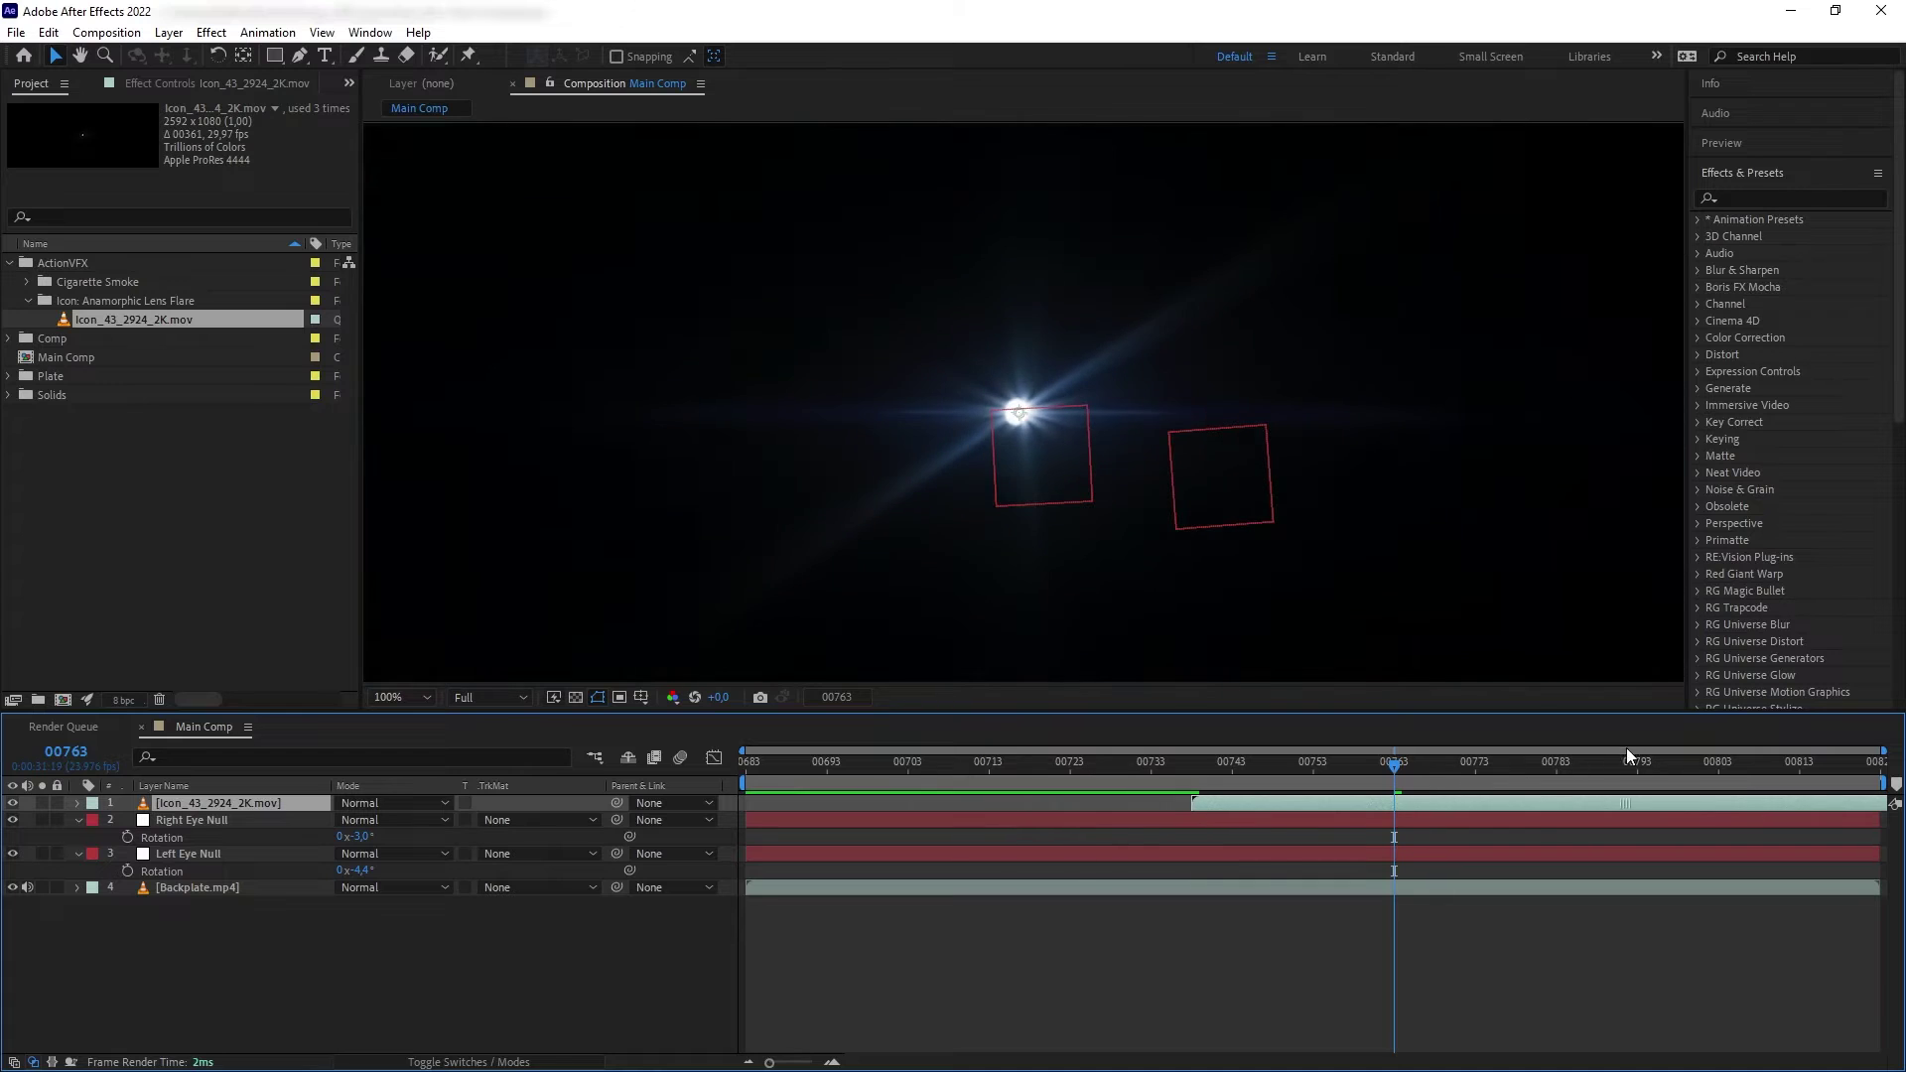
Step: Slide the Icon_43 flare clip to span the timeline and enable Time Remapping at frame 761
{"action": "left_click_drag", "start_coordinate": [1599, 802], "coordinate": [1026, 802]}
{"action": "left_click", "coordinate": [1379, 770]}
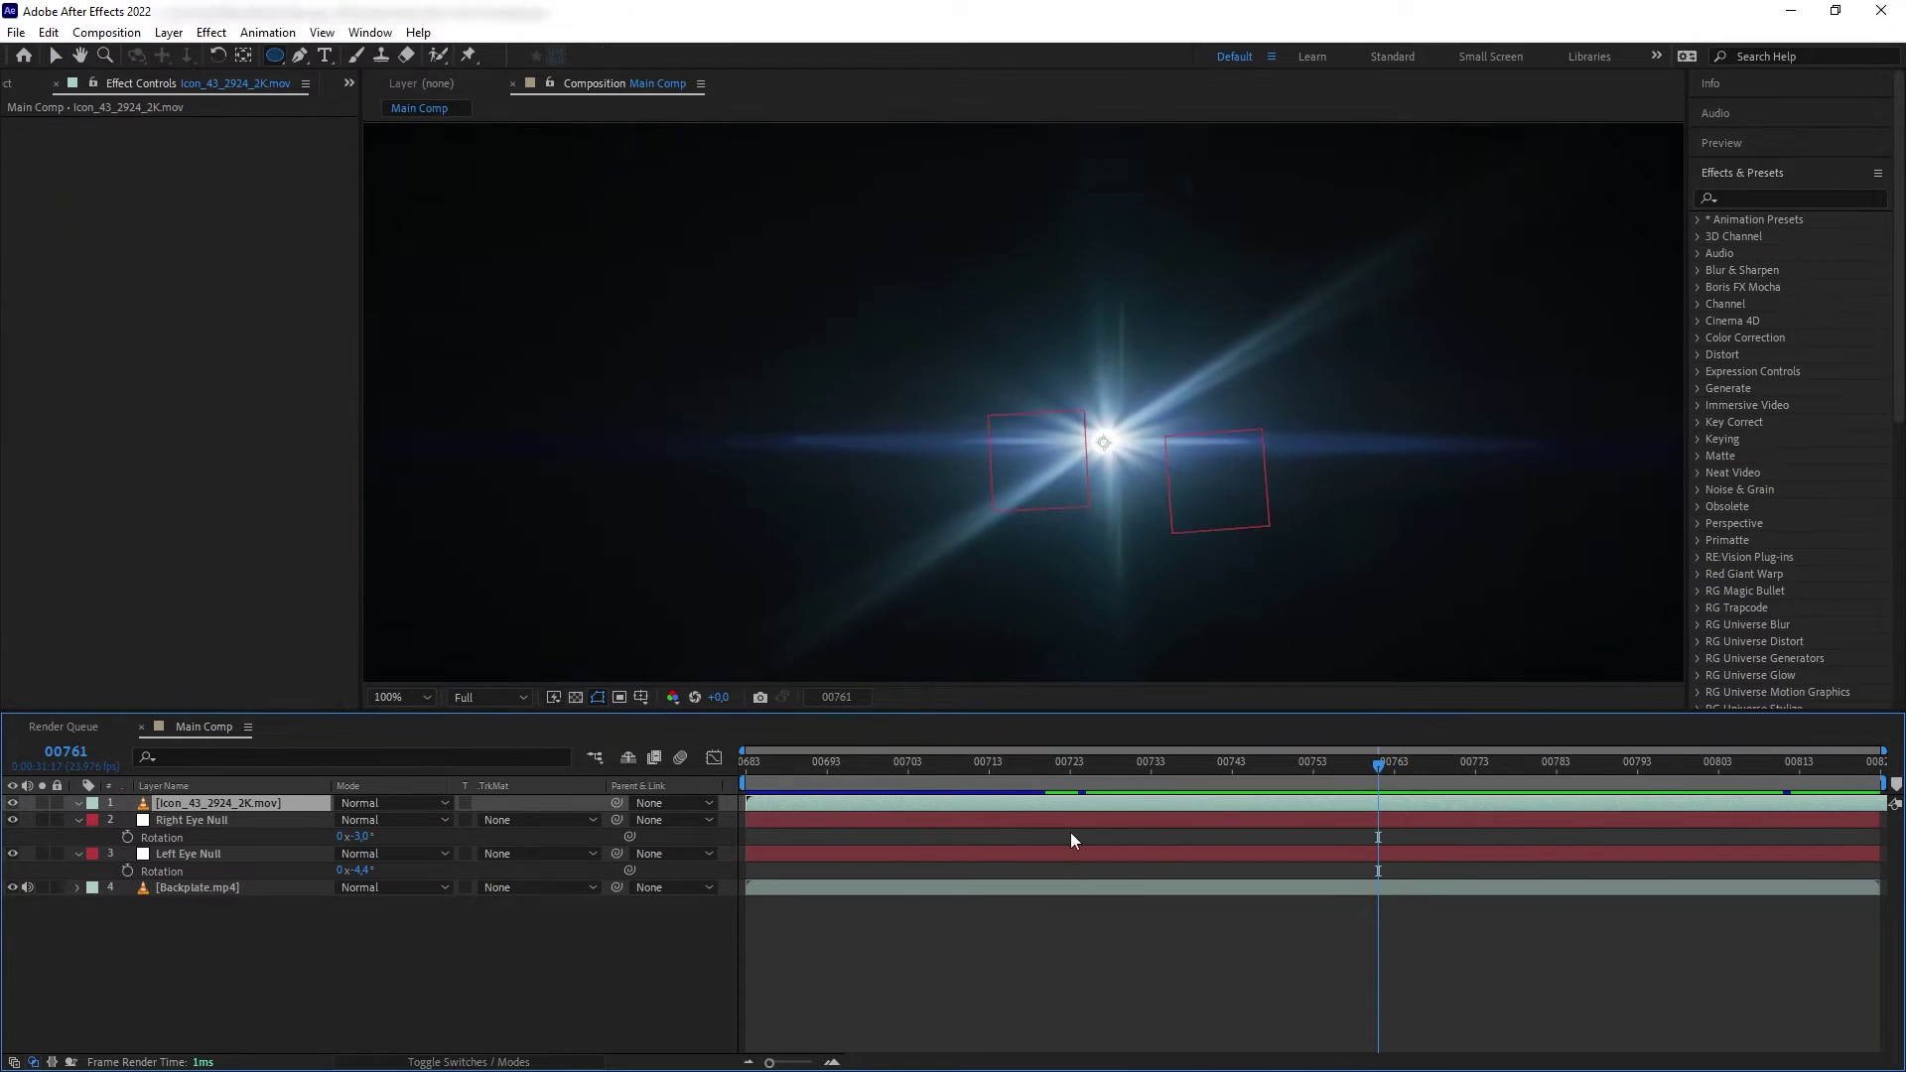
{"action": "right_click", "coordinate": [284, 802]}
{"action": "mouse_move", "coordinate": [417, 355]}
{"action": "left_click", "coordinate": [566, 421]}
Step: Draw an elliptical mask around the flare and feather it to 124 pixels
{"action": "left_click", "coordinate": [57, 55]}
{"action": "left_click", "coordinate": [275, 56]}
{"action": "left_click_drag", "start_coordinate": [934, 323], "coordinate": [1263, 546]}
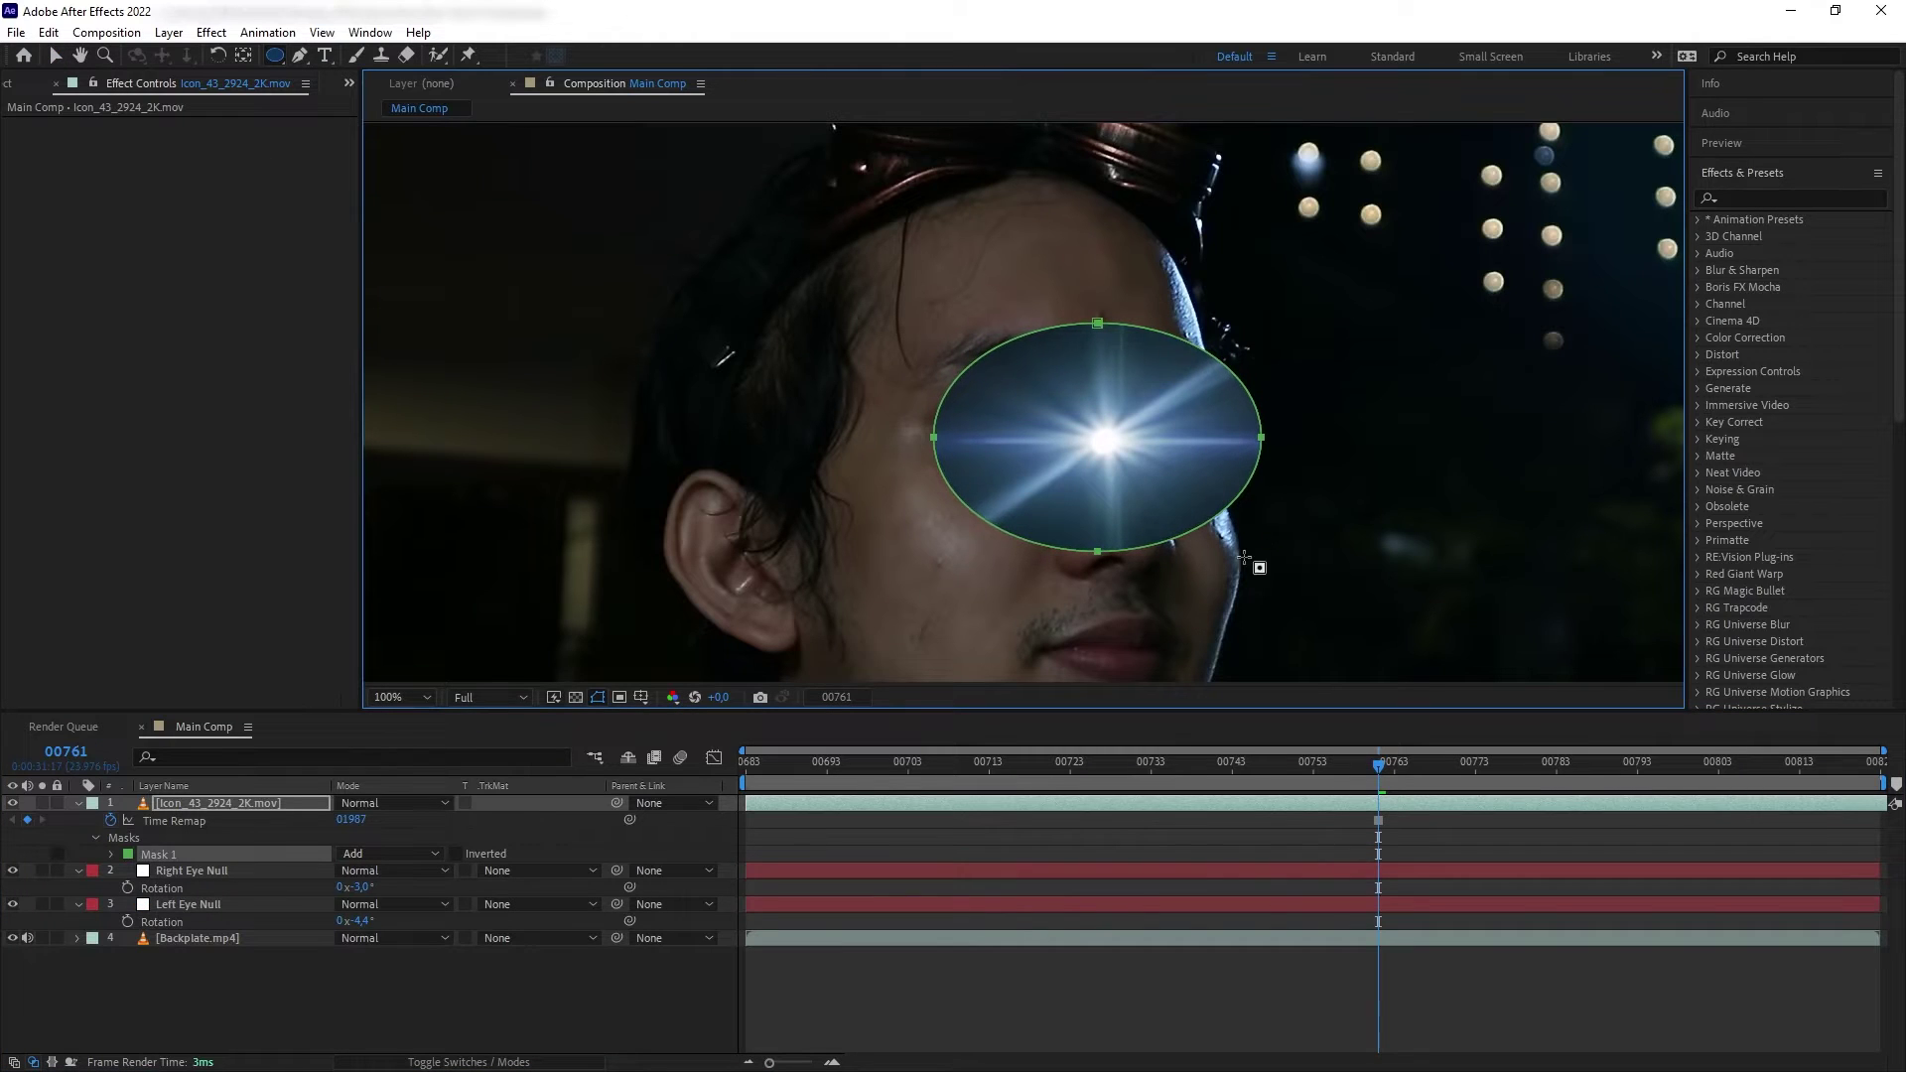
{"action": "key", "text": "f"}
{"action": "left_click_drag", "start_coordinate": [377, 837], "coordinate": [483, 822]}
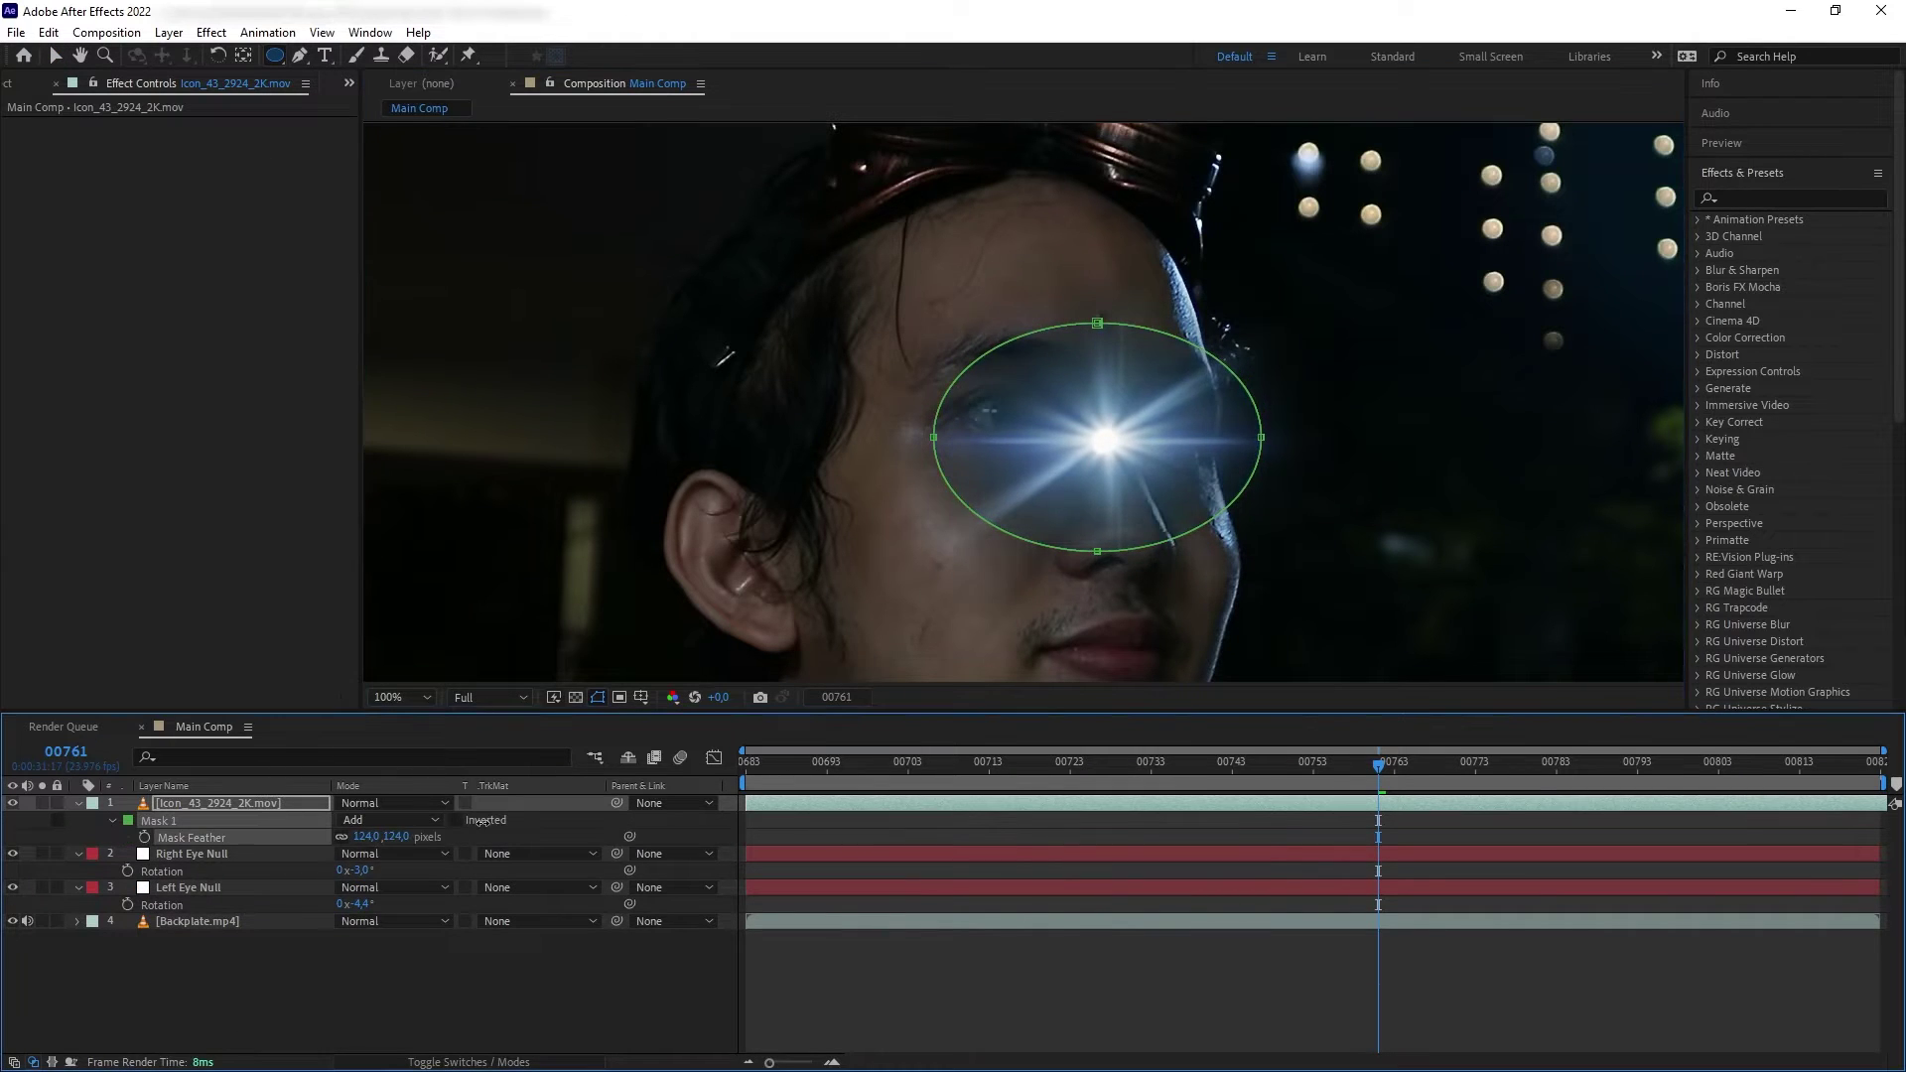
{"action": "left_click", "coordinate": [409, 975]}
Step: Set the flare to Add blending, move it onto the eye, and scale it to 47%
{"action": "left_click", "coordinate": [210, 802]}
{"action": "left_click", "coordinate": [392, 804]}
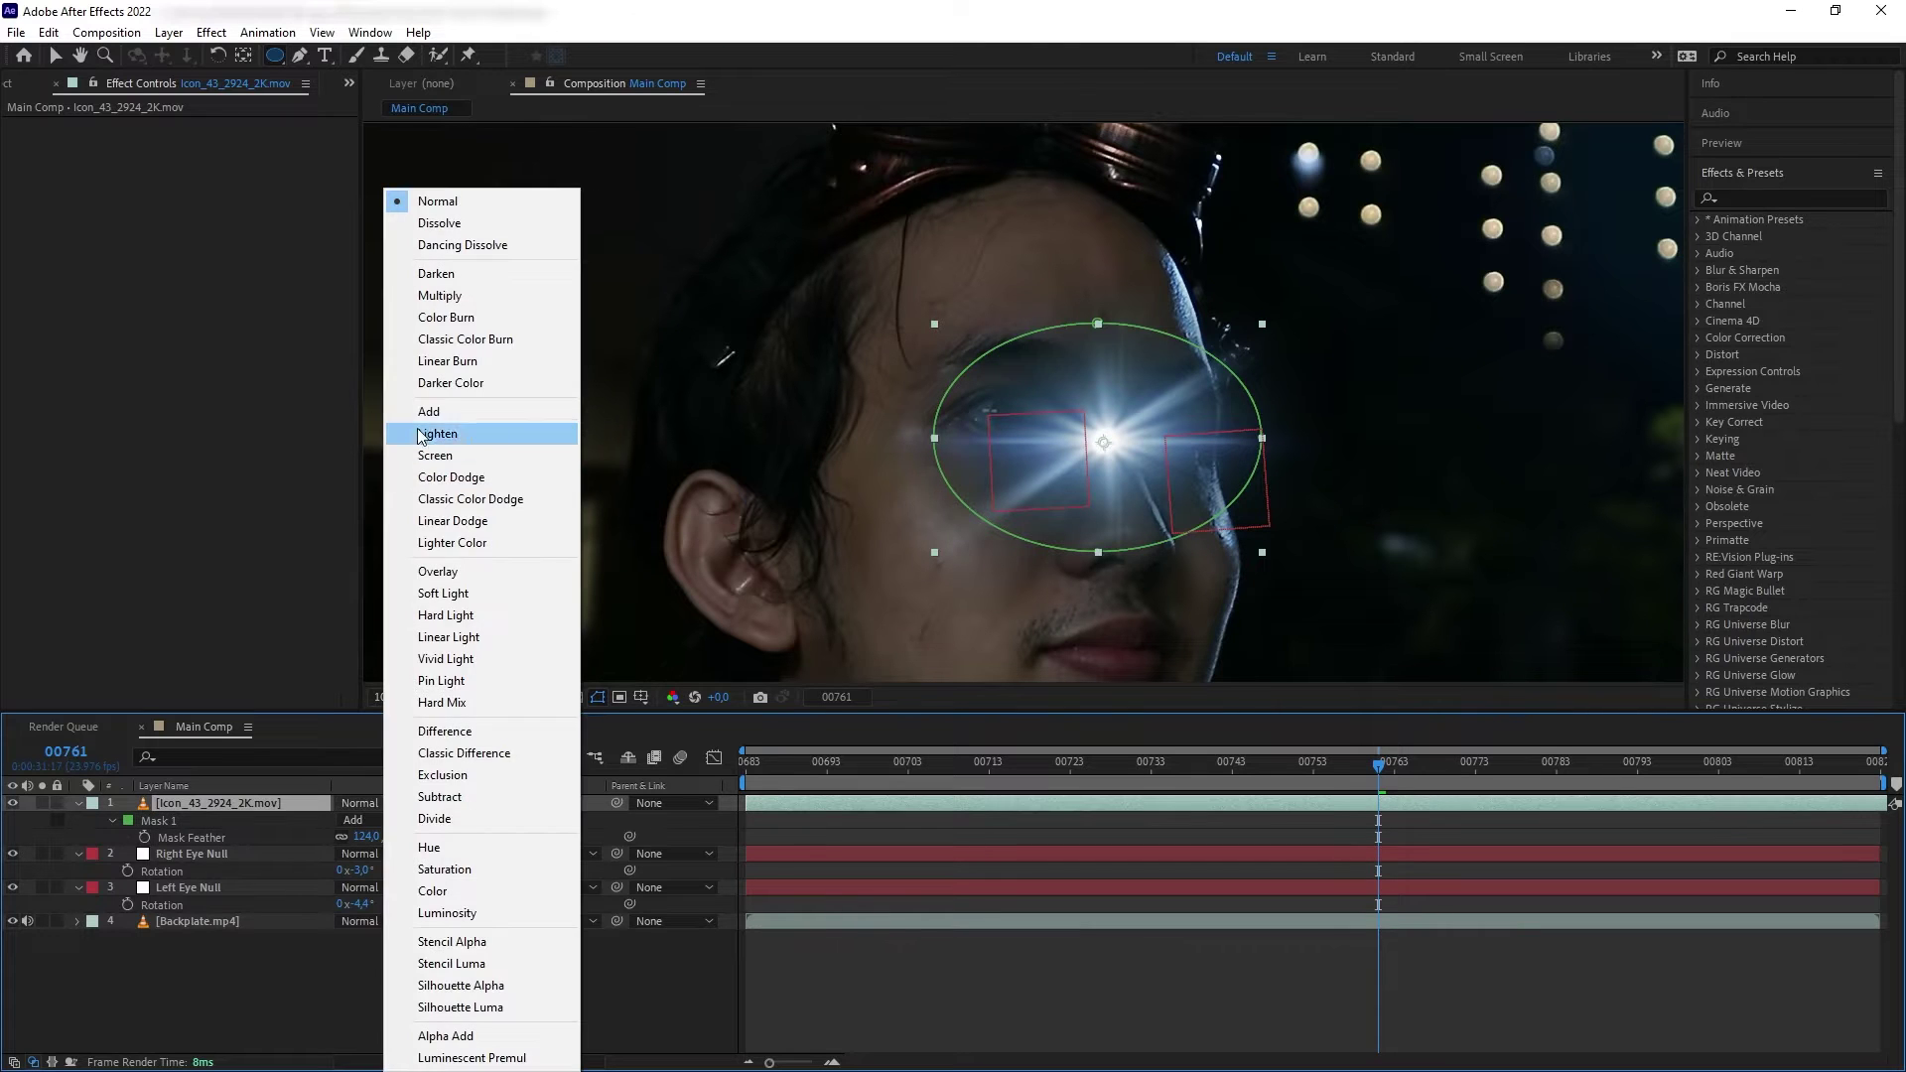
{"action": "left_click", "coordinate": [423, 413]}
{"action": "key", "text": "v"}
{"action": "left_click_drag", "start_coordinate": [1111, 473], "coordinate": [1180, 469]}
{"action": "key", "text": "s"}
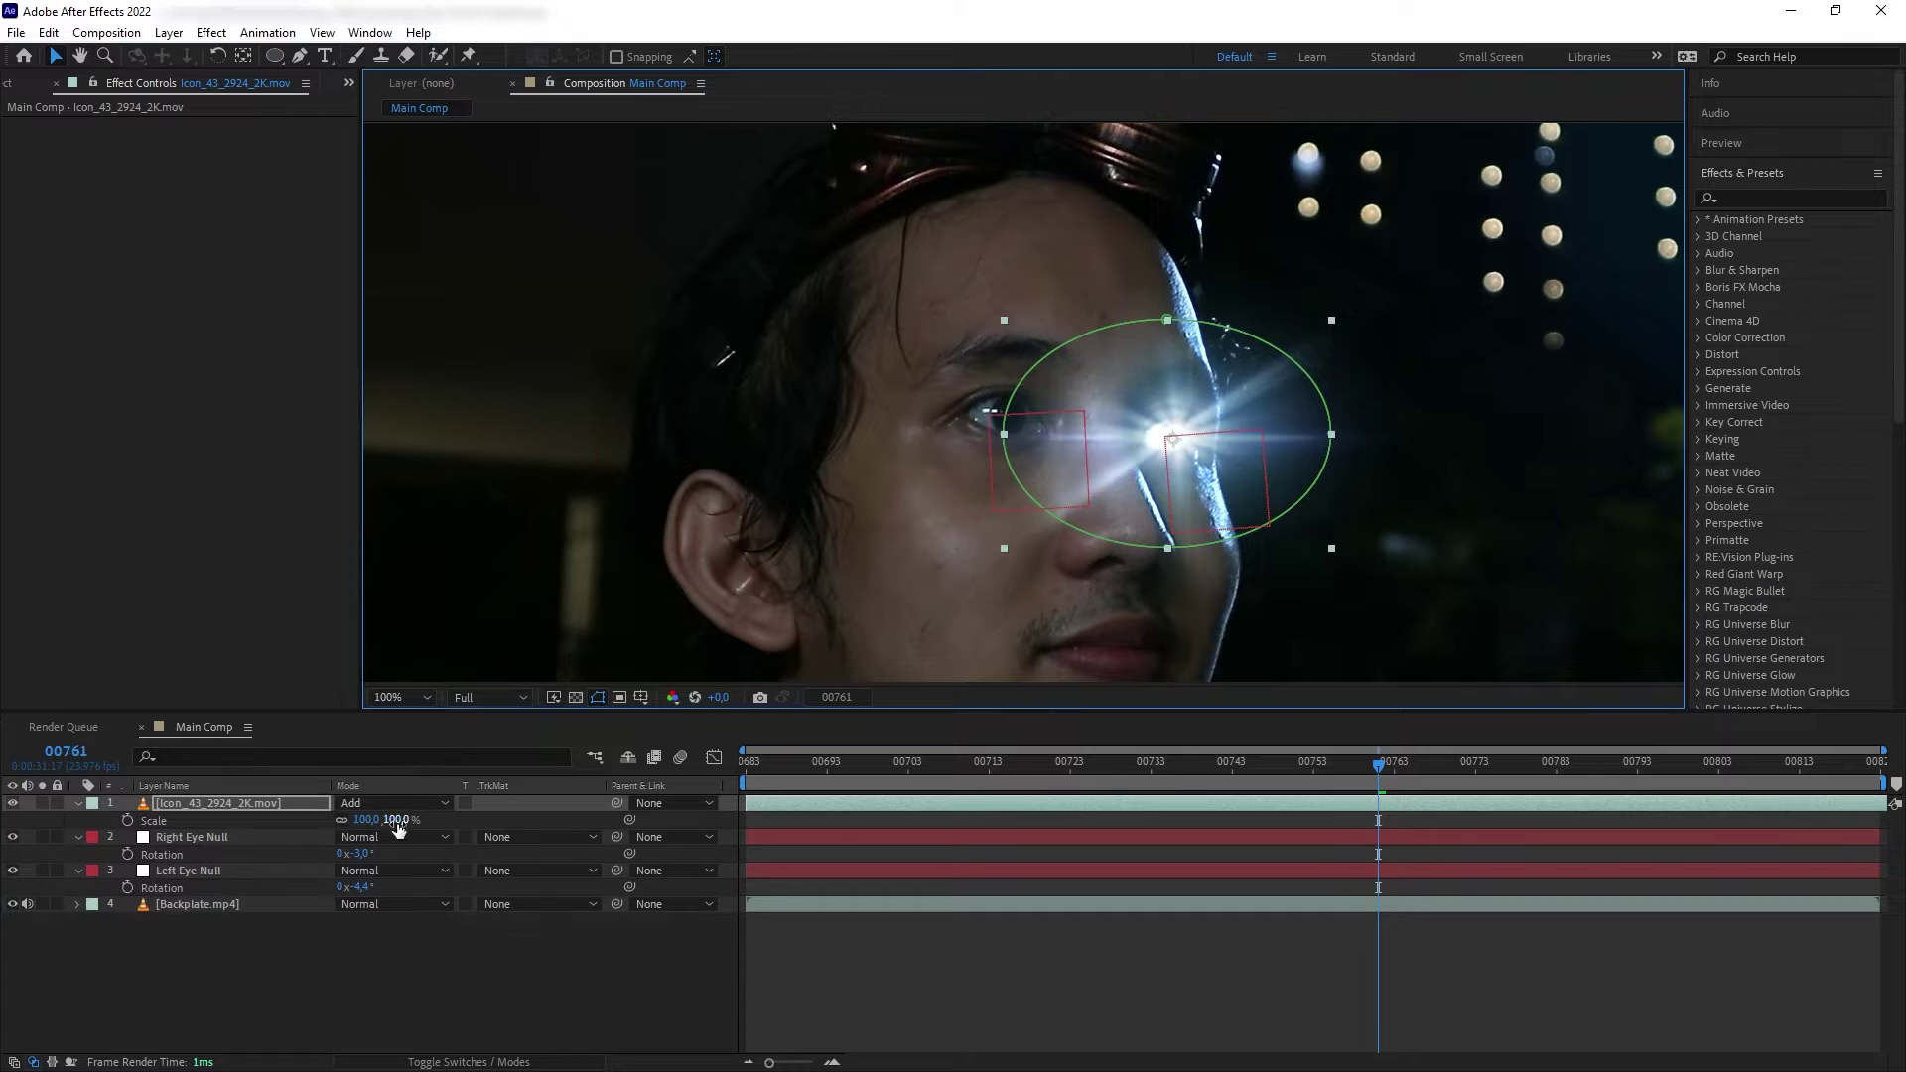
{"action": "left_click_drag", "start_coordinate": [397, 824], "coordinate": [207, 810]}
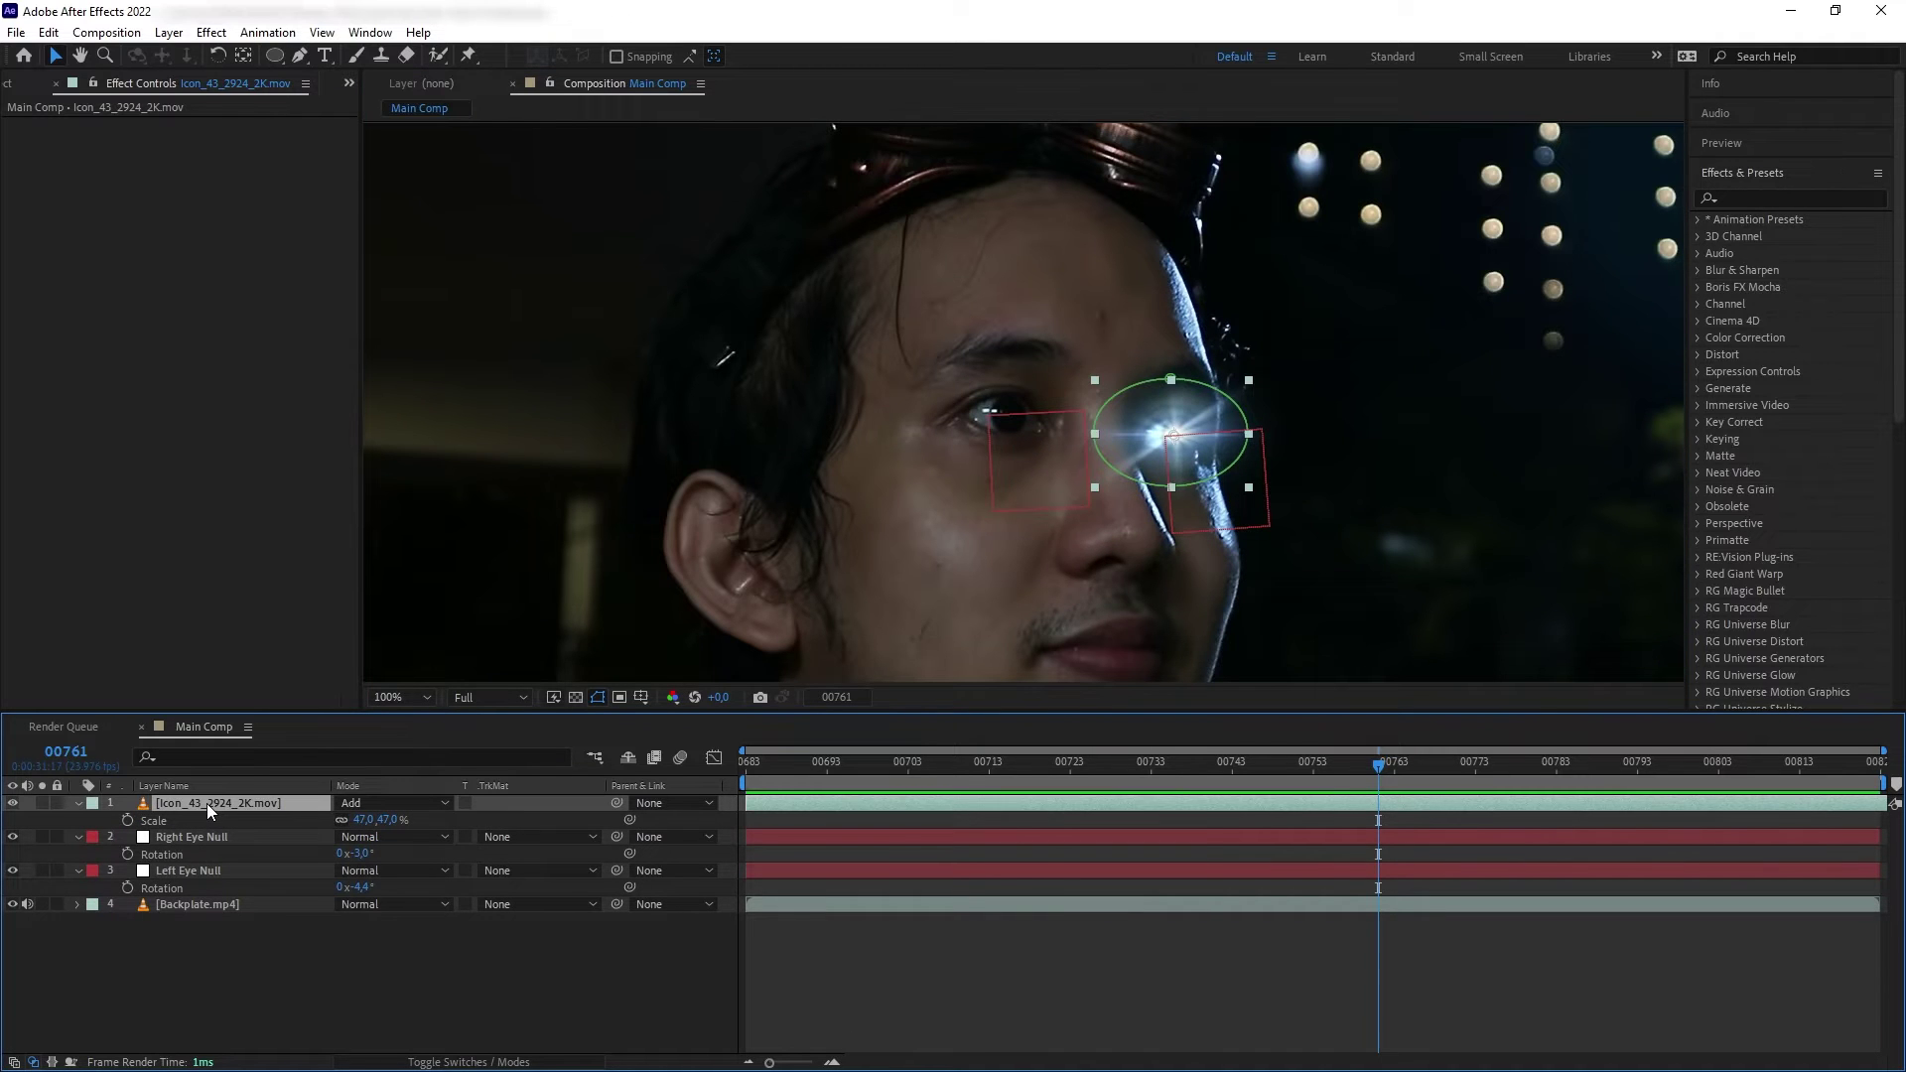
Step: Parent the flare to Left Eye Null and scrub to confirm it follows
{"action": "left_click", "coordinate": [657, 803]}
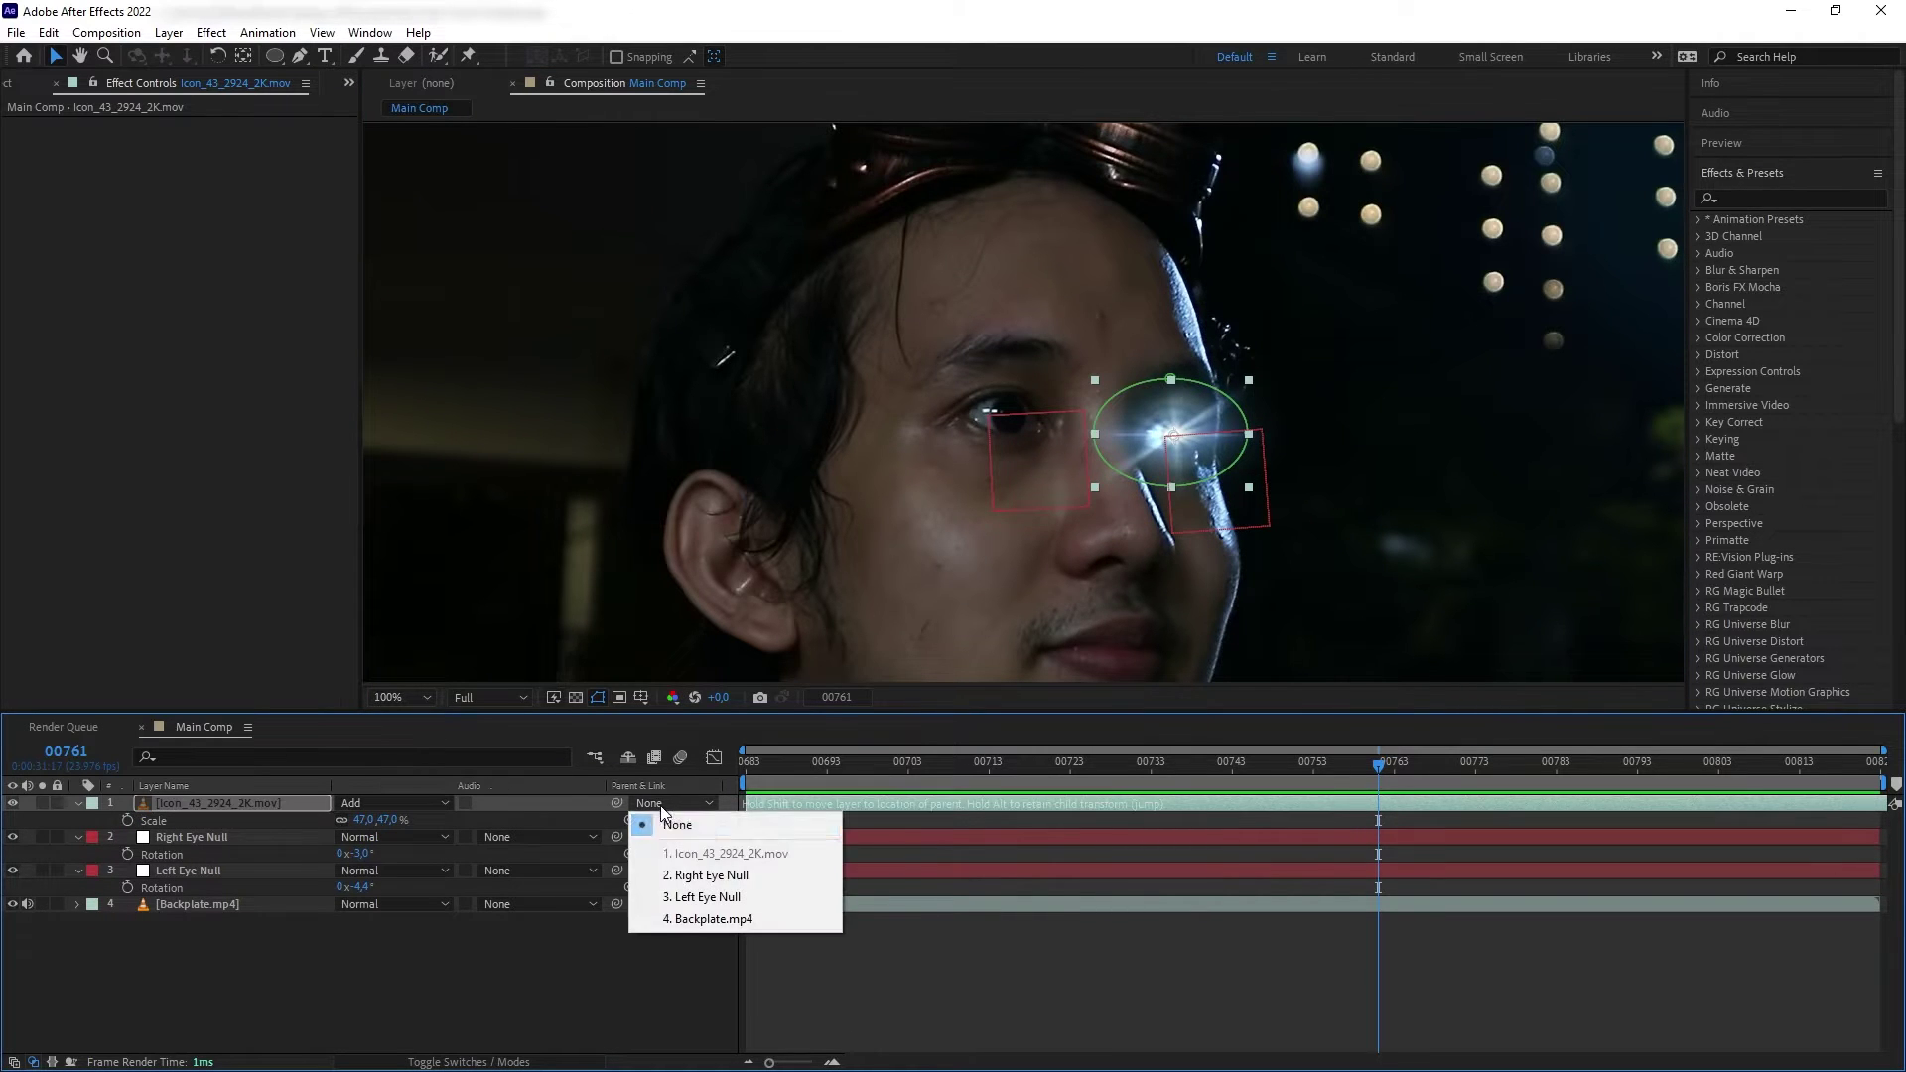
{"action": "left_click", "coordinate": [701, 896]}
{"action": "left_click_drag", "start_coordinate": [1350, 763], "coordinate": [1103, 763]}
Step: Keyframe the flare's Opacity to fade up from 14% around frame 731
{"action": "key", "text": "t"}
{"action": "left_click", "coordinate": [127, 820]}
{"action": "left_click_drag", "start_coordinate": [344, 821], "coordinate": [248, 822]}
{"action": "left_click_drag", "start_coordinate": [1112, 766], "coordinate": [1167, 765]}
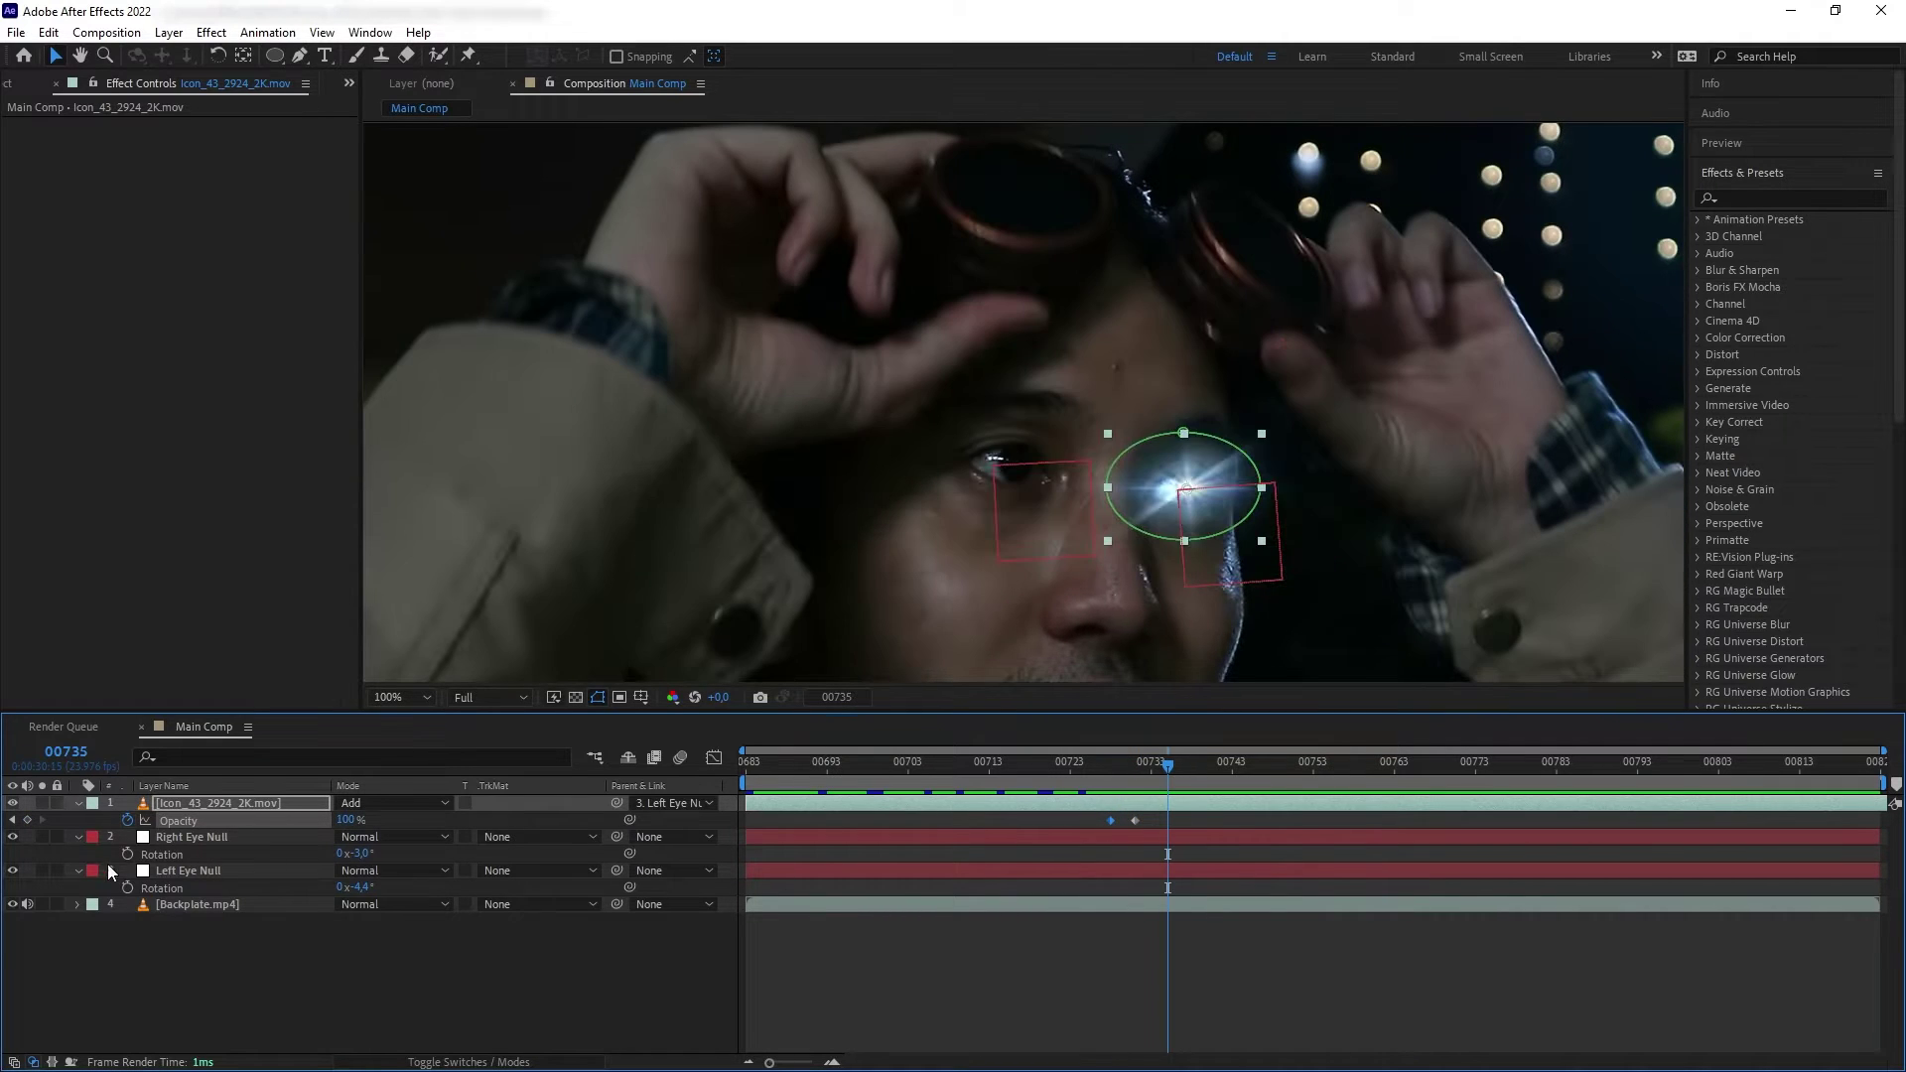
Step: Add a wiggle(8,20) expression to Opacity and preview the flicker
{"action": "left_click", "coordinate": [128, 820], "text": "alt"}
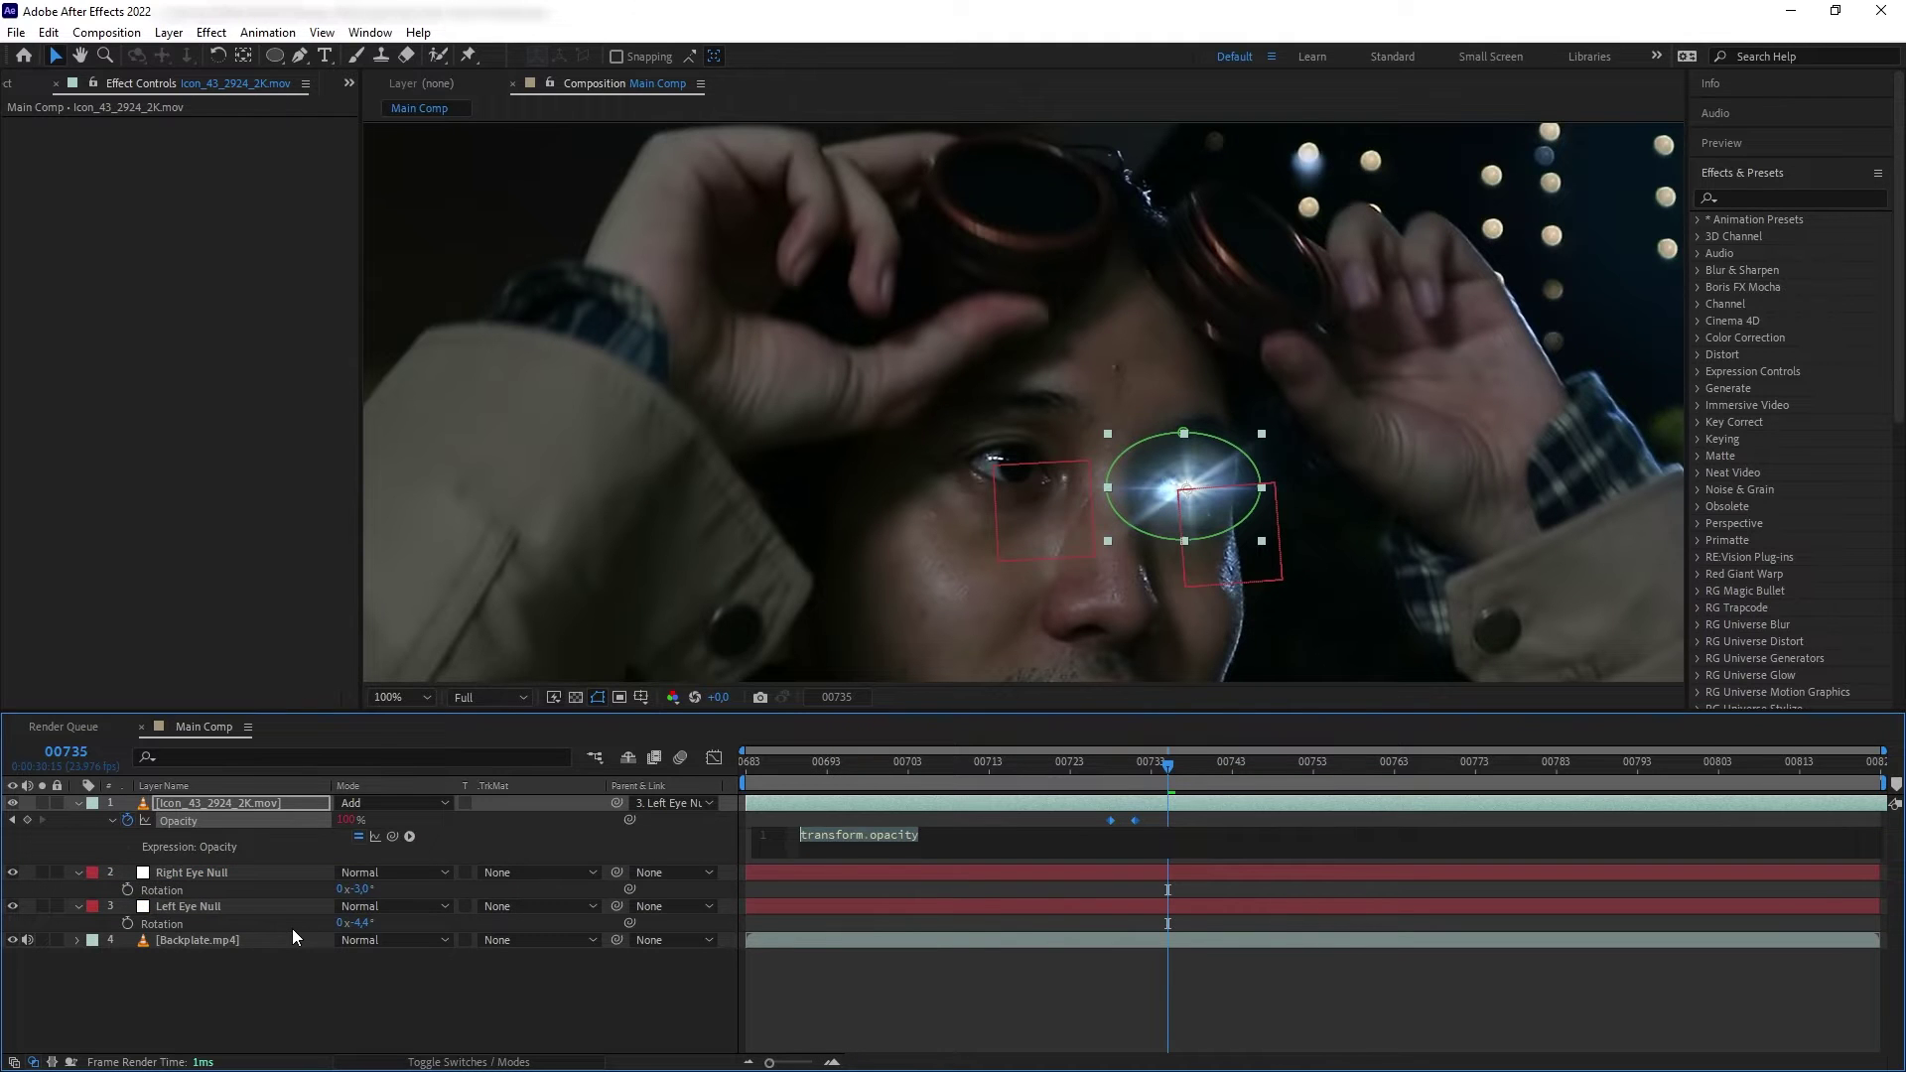
{"action": "type", "text": "wiggle"}
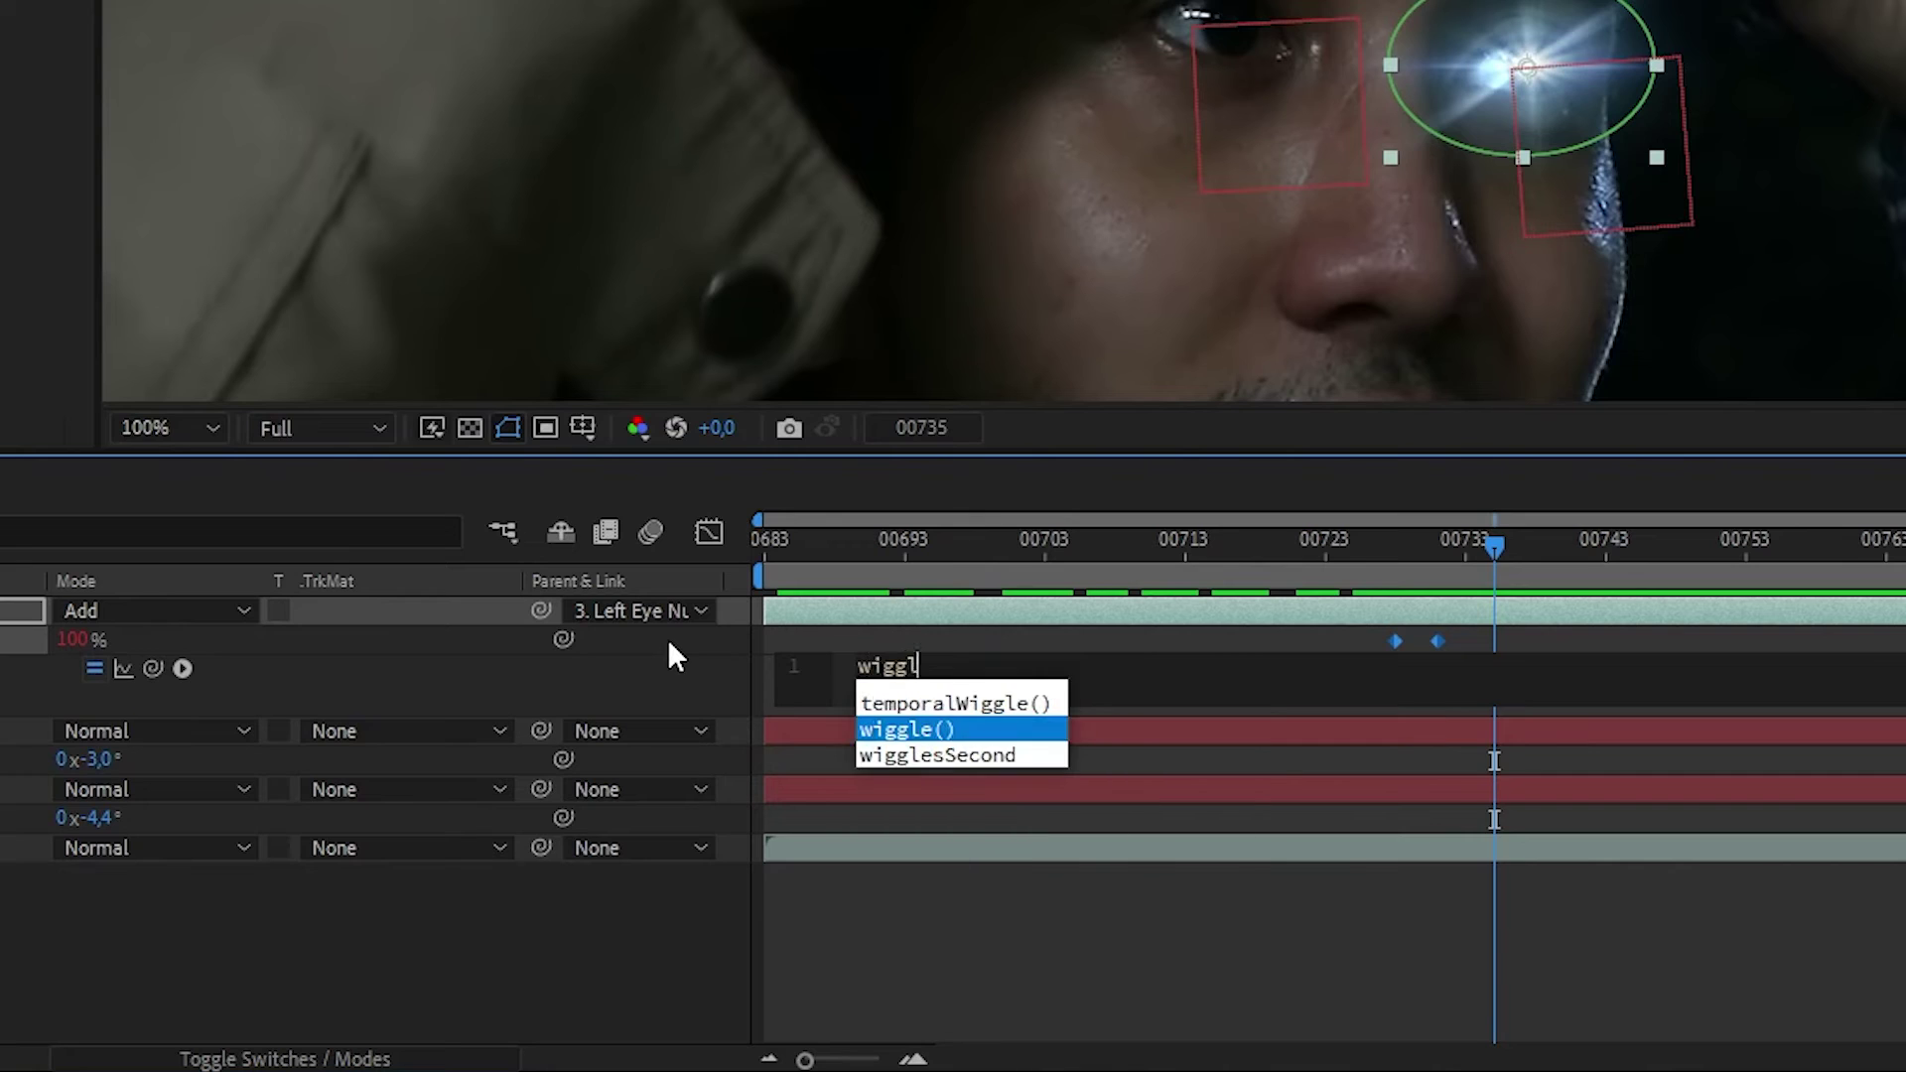
{"action": "key", "text": "Return"}
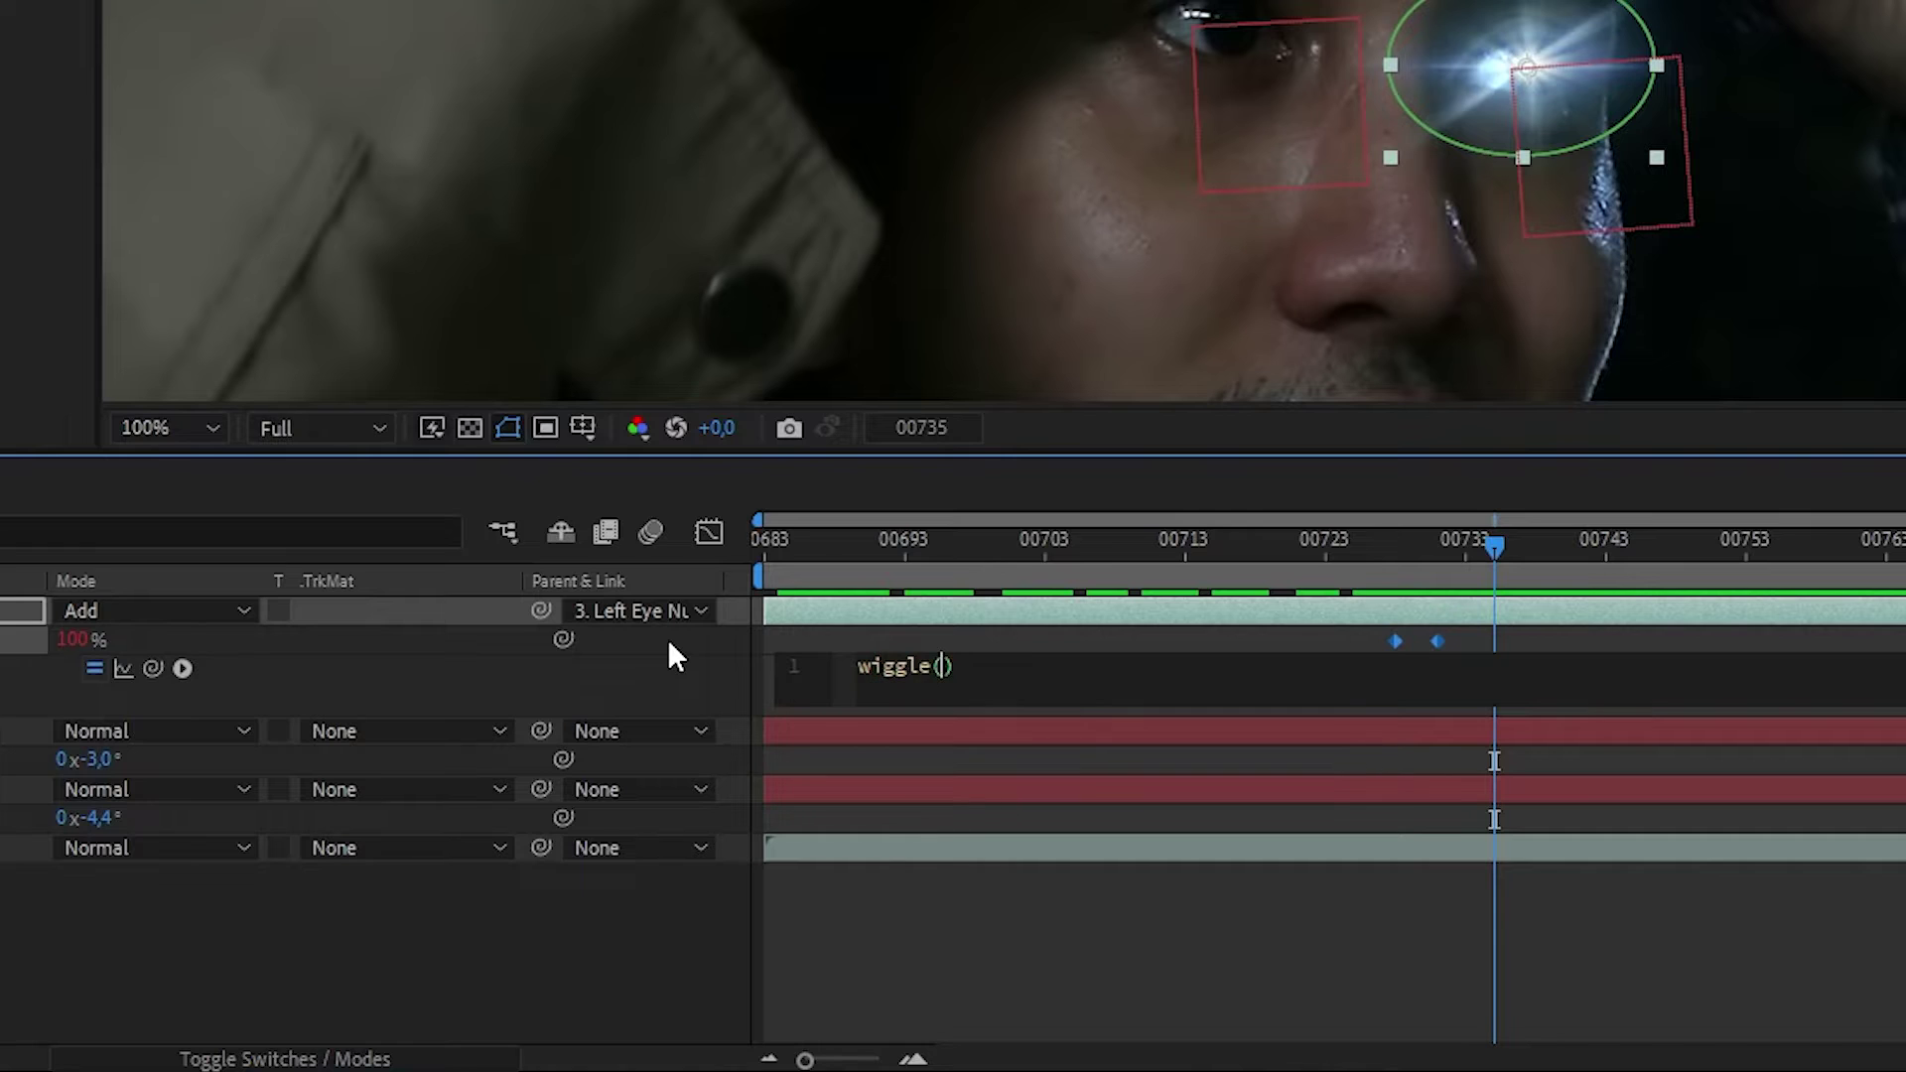
{"action": "type", "text": "8,20"}
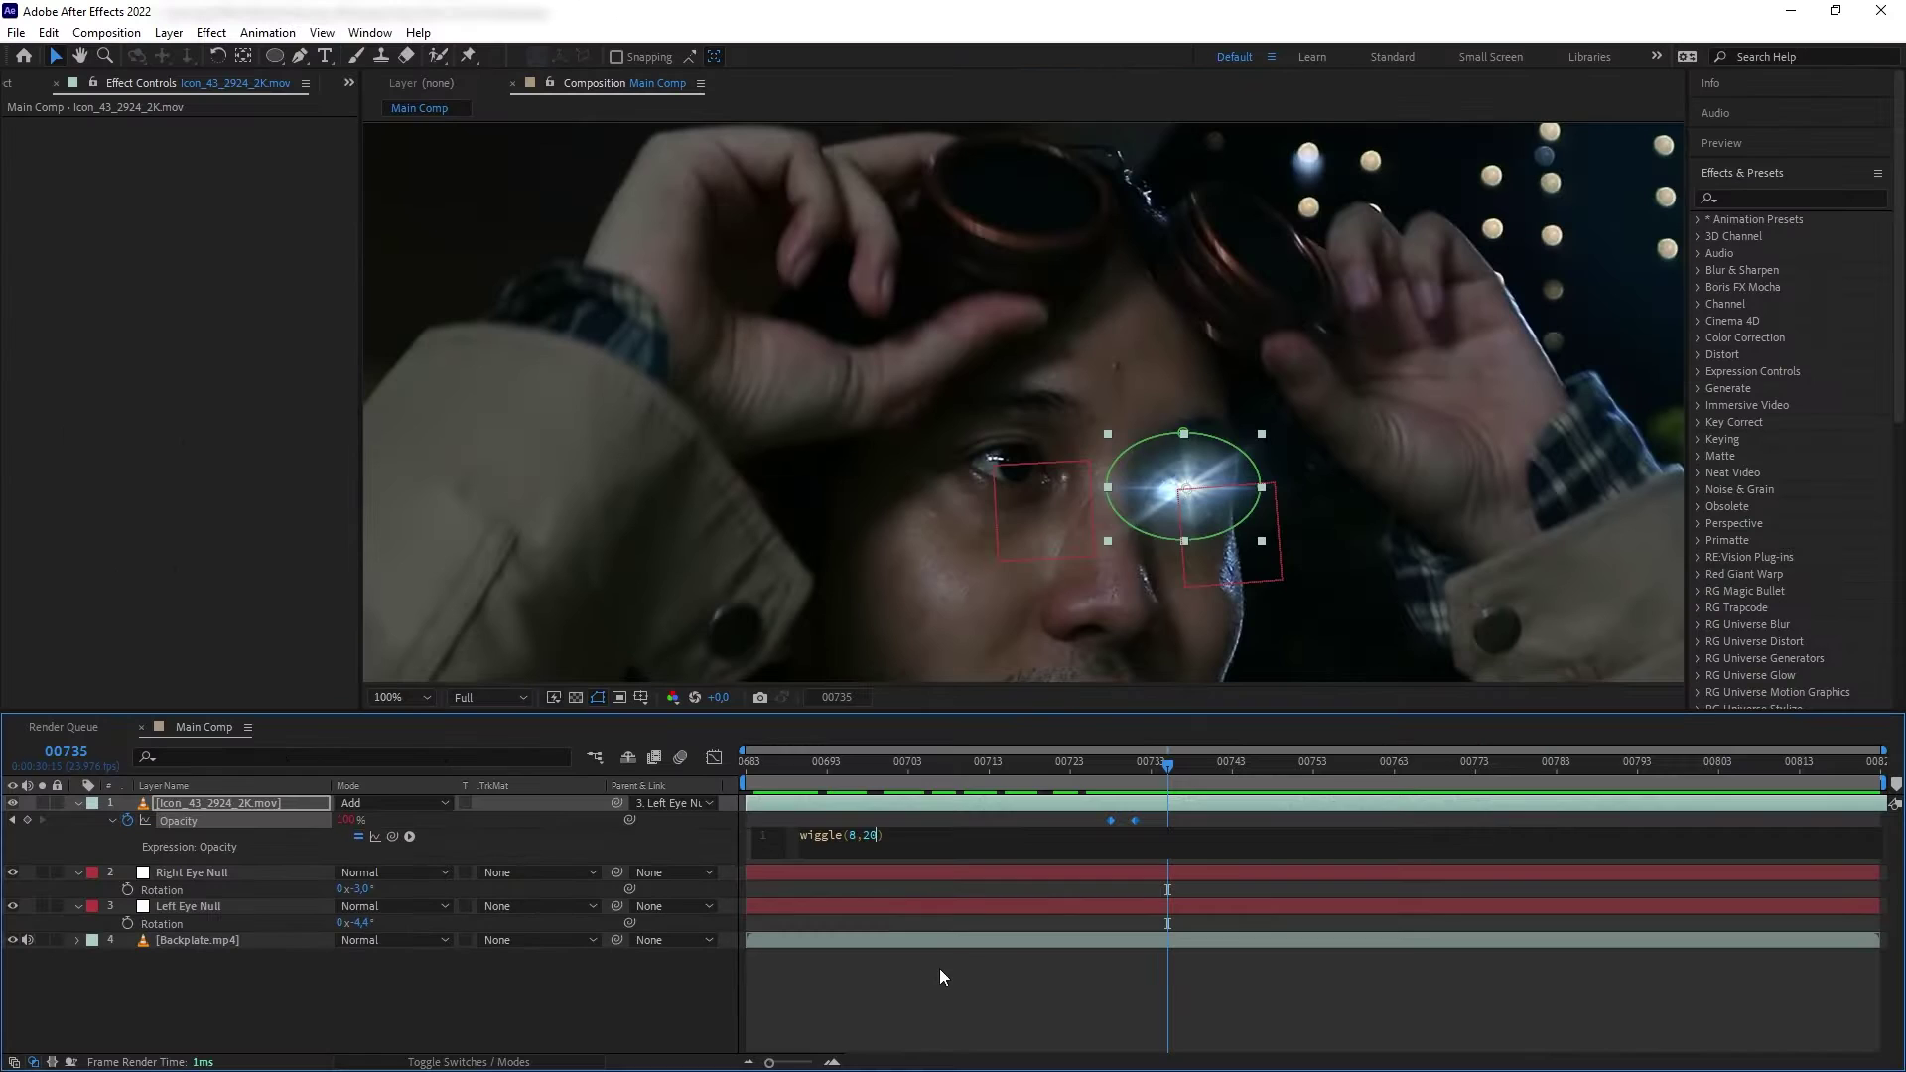
{"action": "left_click", "coordinate": [1128, 943]}
{"action": "key", "text": "space"}
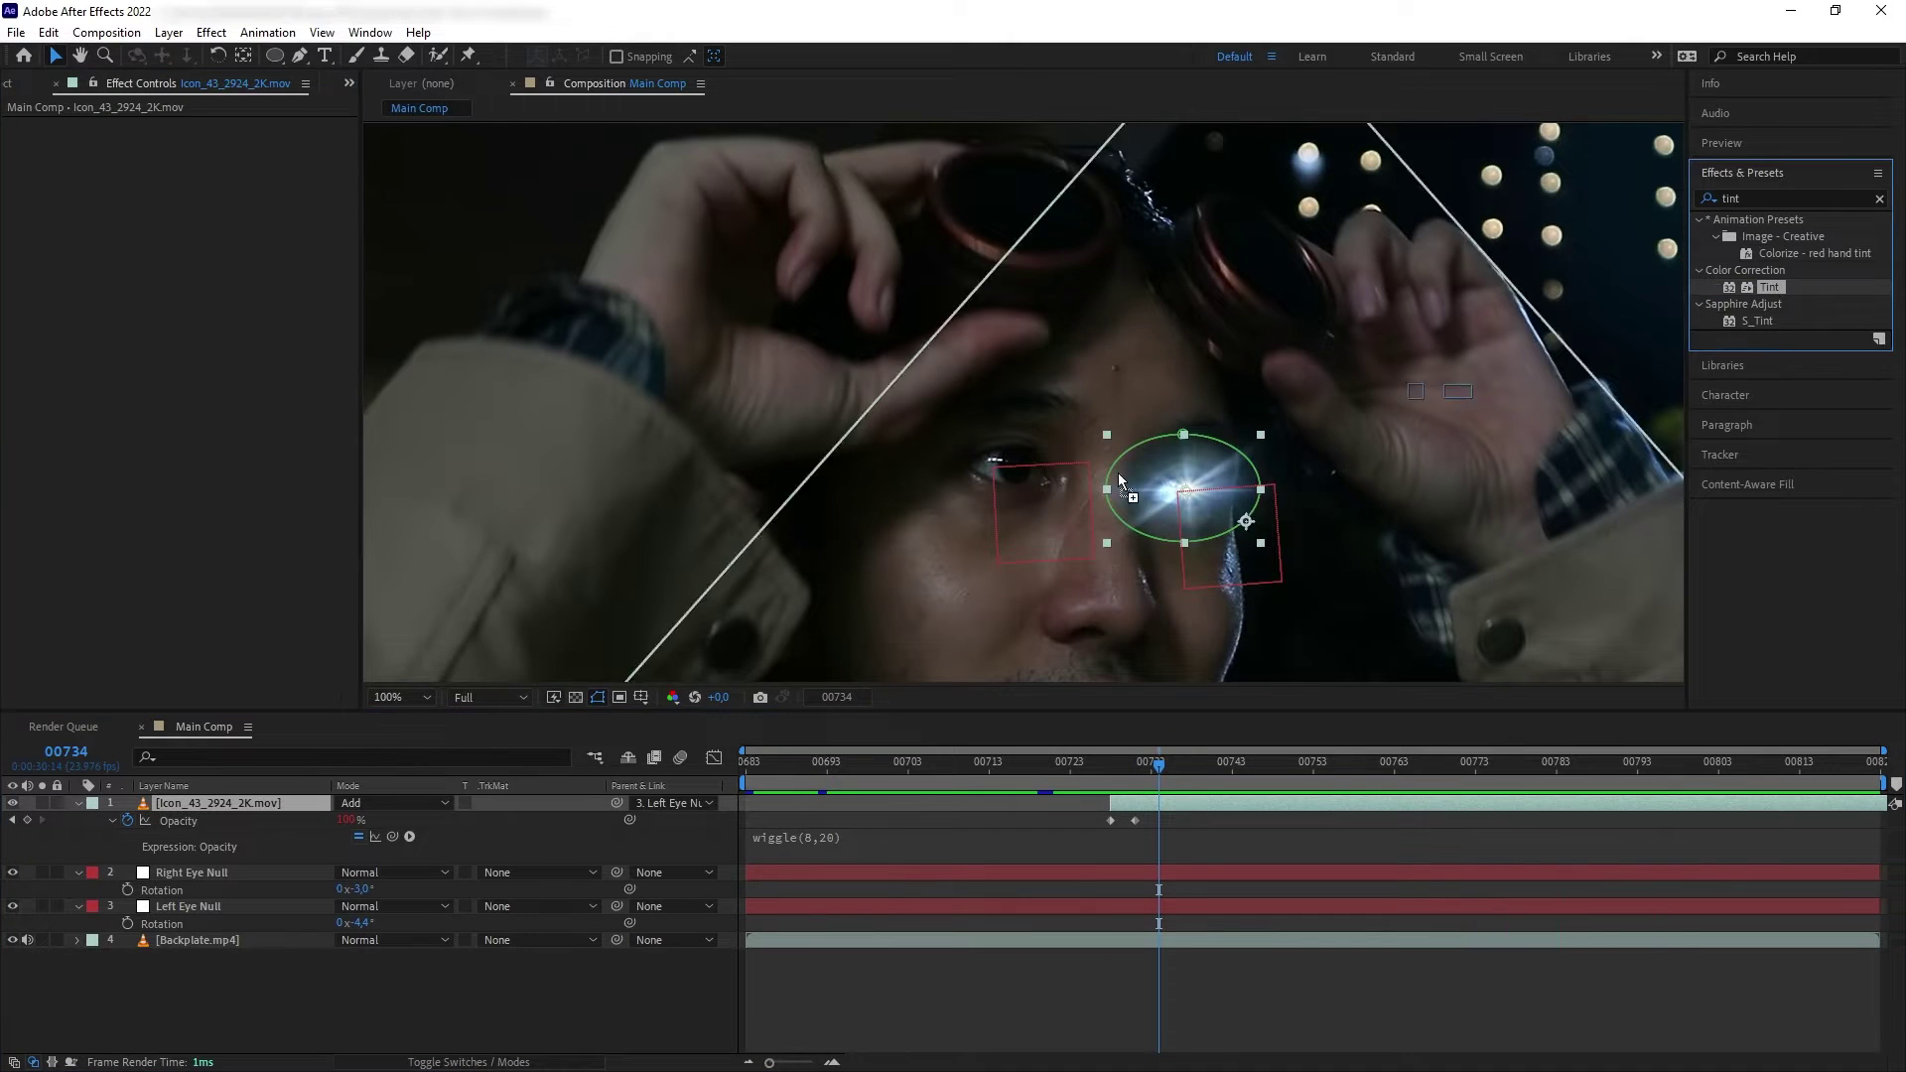
Step: Apply Tint to the flare with Map White To set to a warm orange
{"action": "left_click_drag", "start_coordinate": [1118, 473], "coordinate": [223, 806]}
{"action": "left_click", "coordinate": [206, 159]}
{"action": "left_click_drag", "start_coordinate": [470, 474], "coordinate": [535, 406]}
{"action": "left_click", "coordinate": [699, 668]}
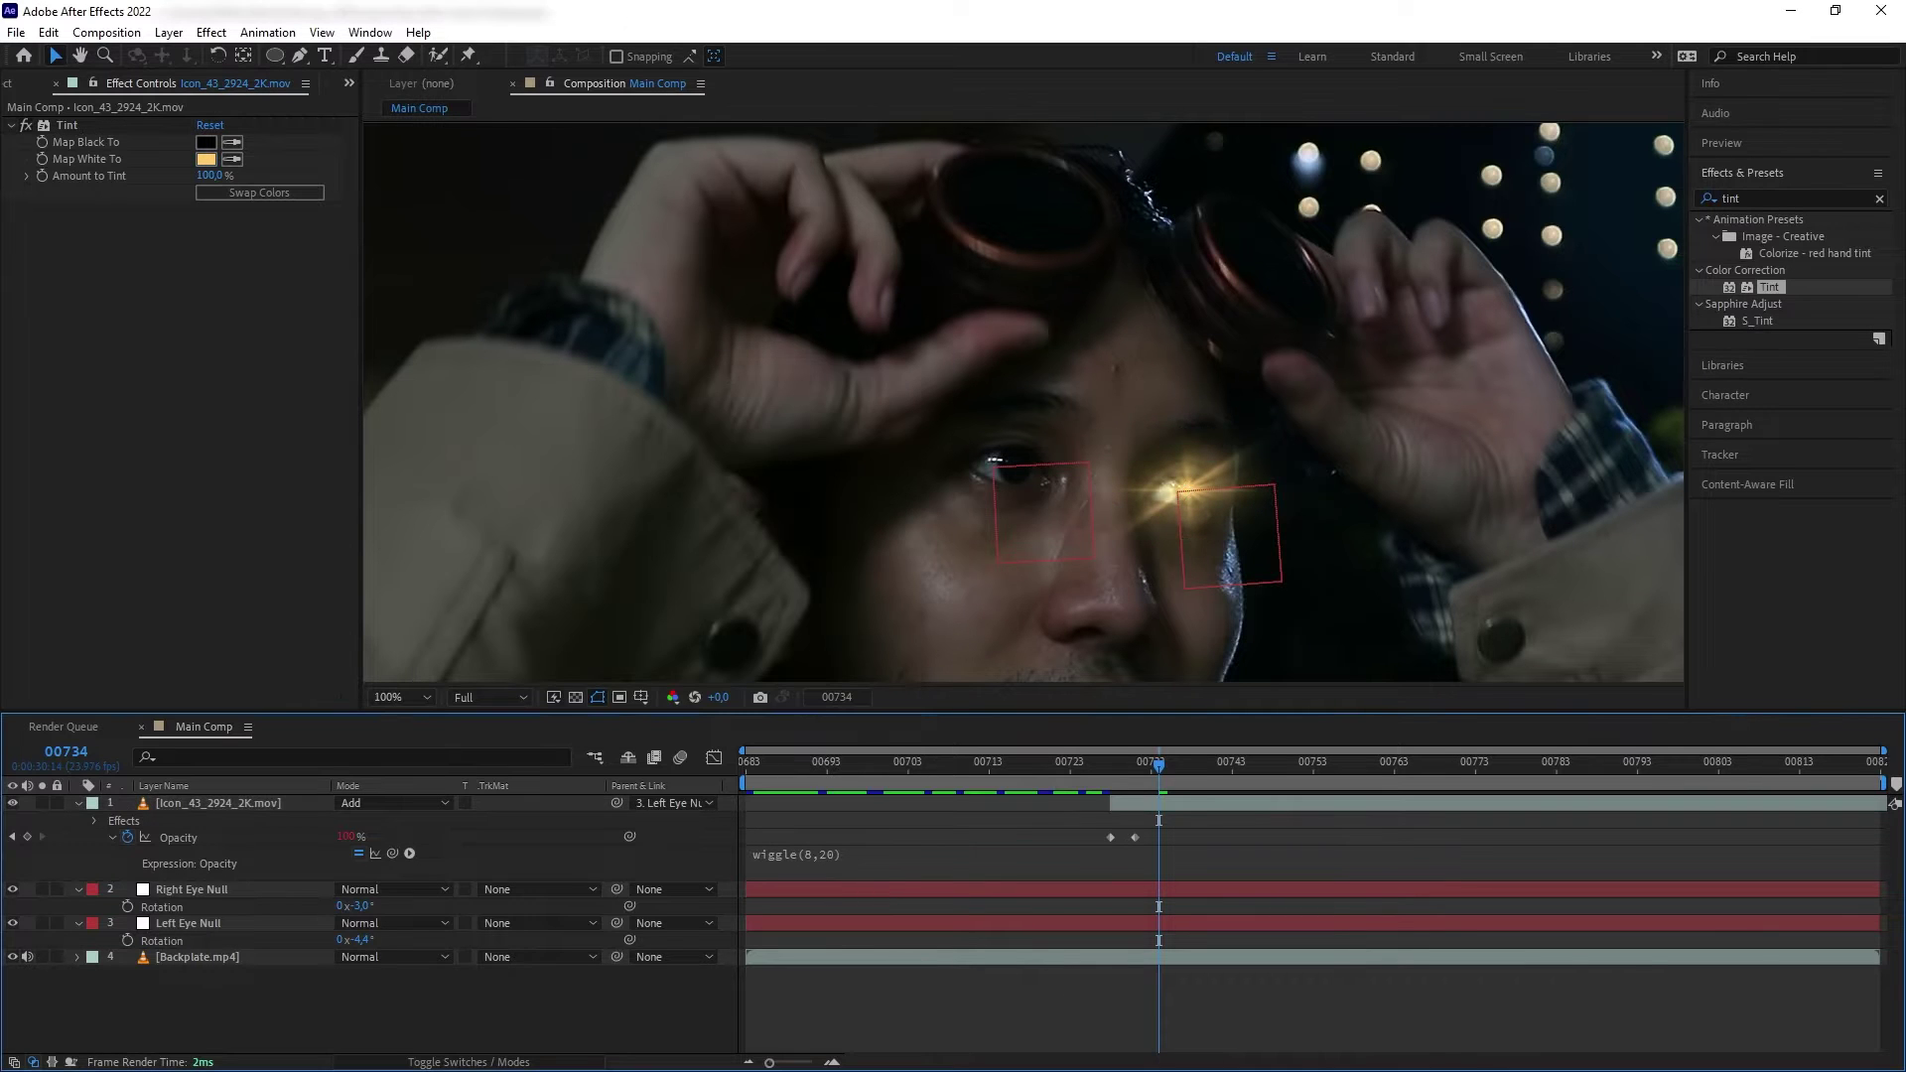
Step: Duplicate the flare onto the other eye, rotate it to about 226°, and parent it to Right Eye Null
{"action": "left_click", "coordinate": [192, 802]}
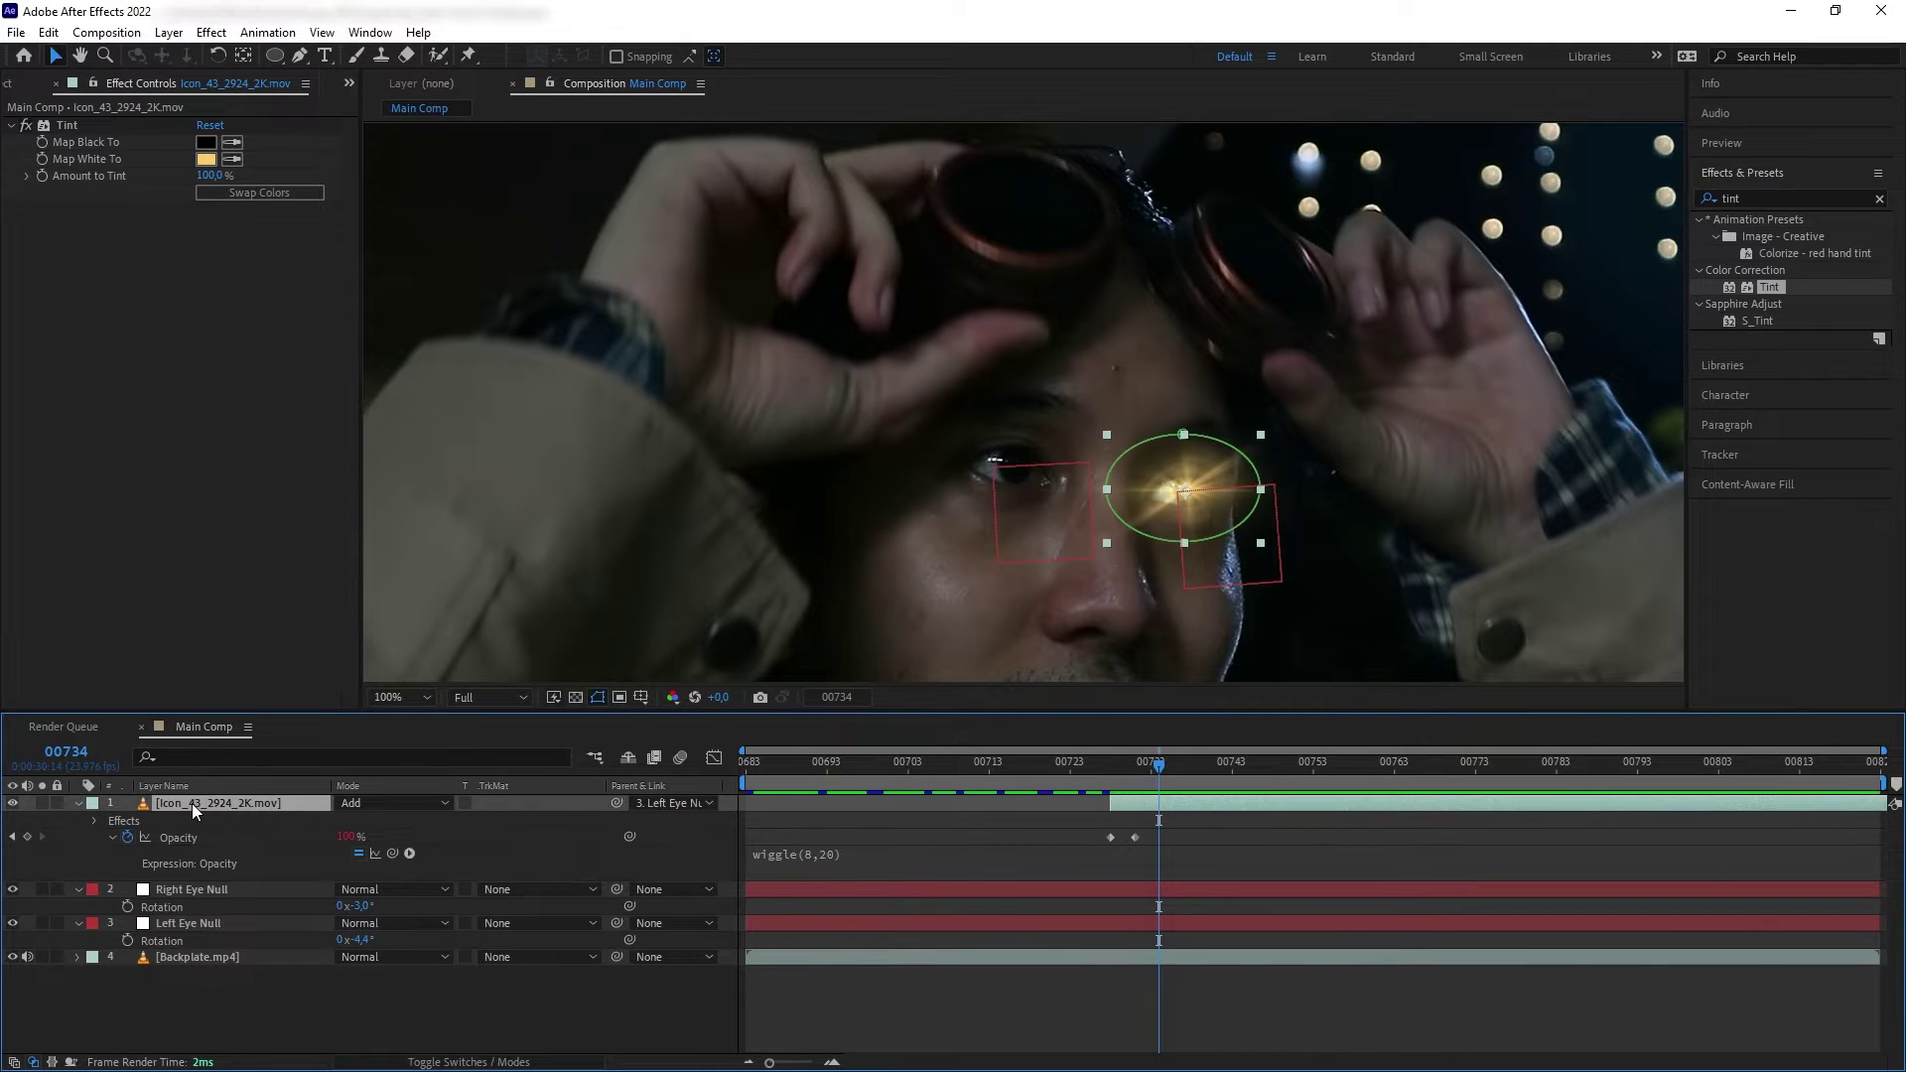
{"action": "key", "text": "ctrl+d"}
{"action": "left_click_drag", "start_coordinate": [1203, 498], "coordinate": [1022, 468]}
{"action": "key", "text": "r"}
{"action": "left_click_drag", "start_coordinate": [364, 820], "coordinate": [596, 837]}
{"action": "left_click_drag", "start_coordinate": [595, 837], "coordinate": [582, 837]}
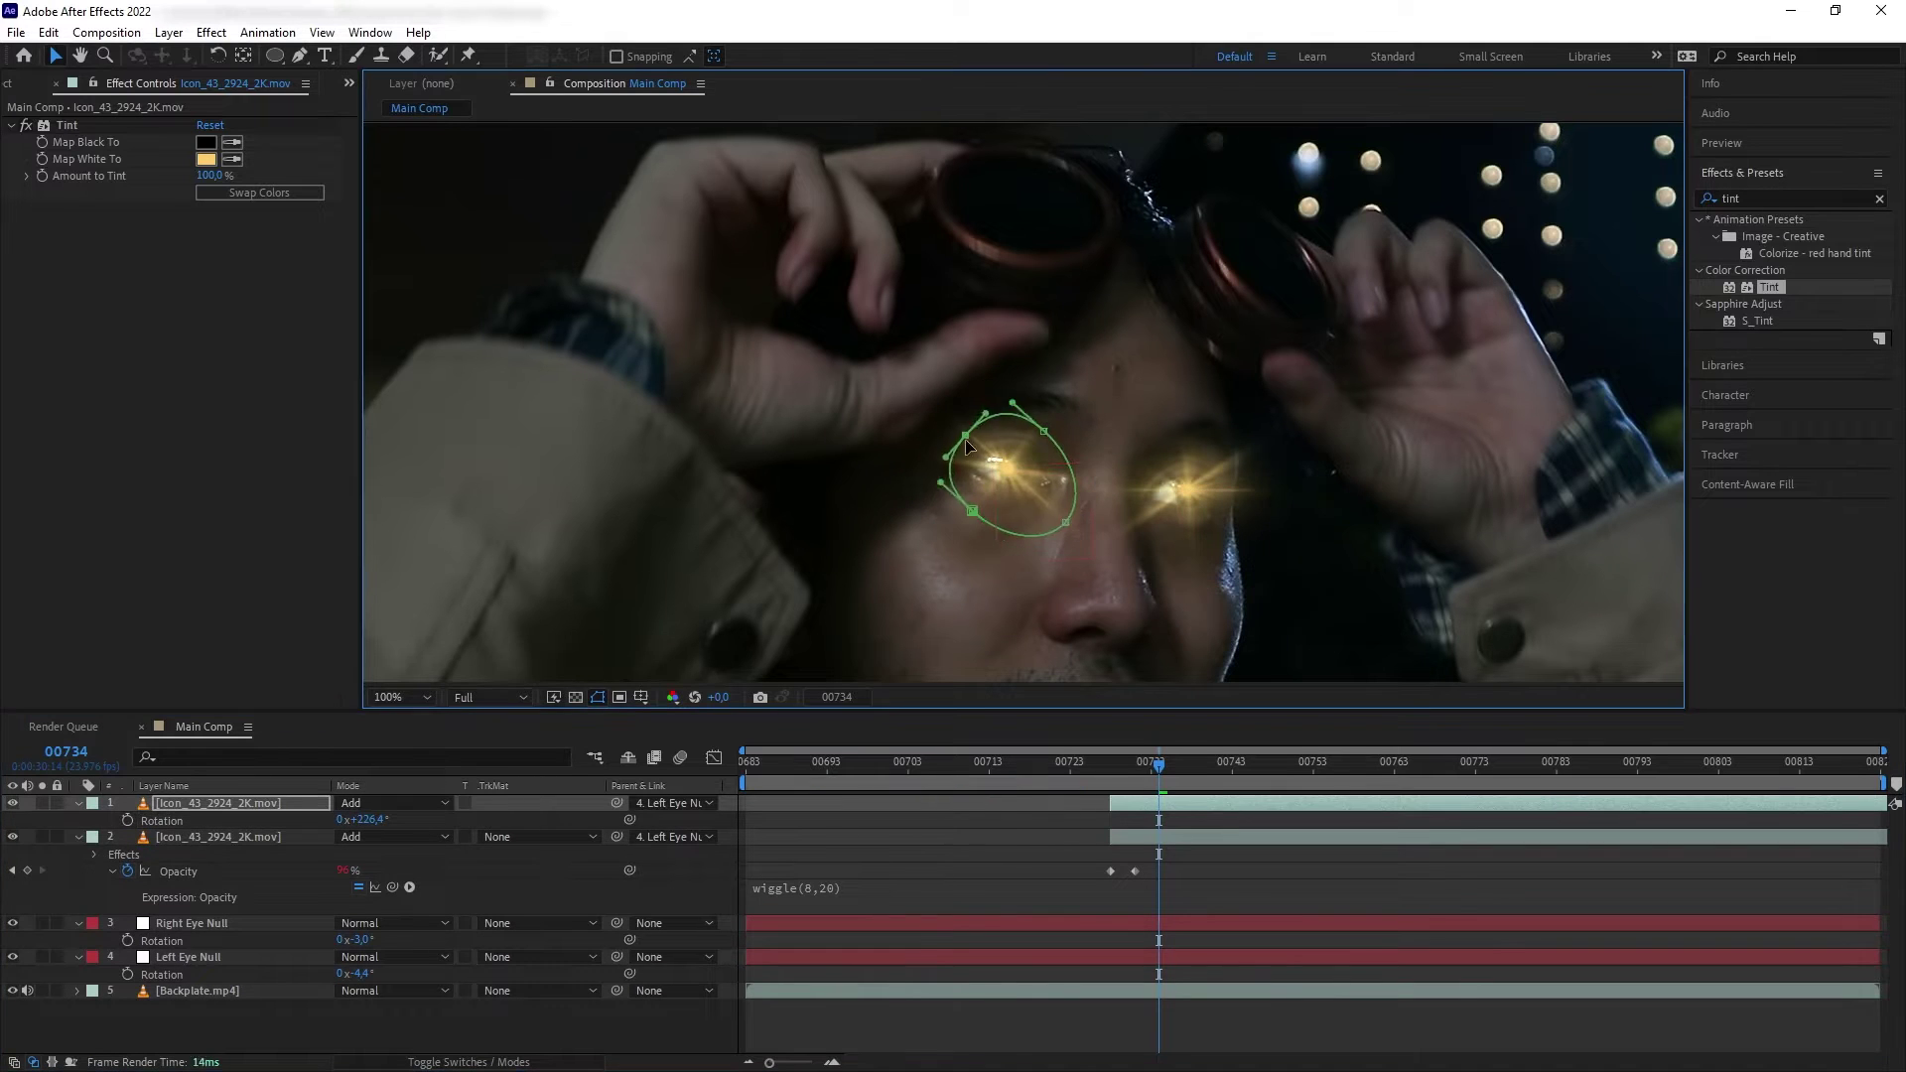
{"action": "left_click_drag", "start_coordinate": [1065, 524], "coordinate": [1054, 513]}
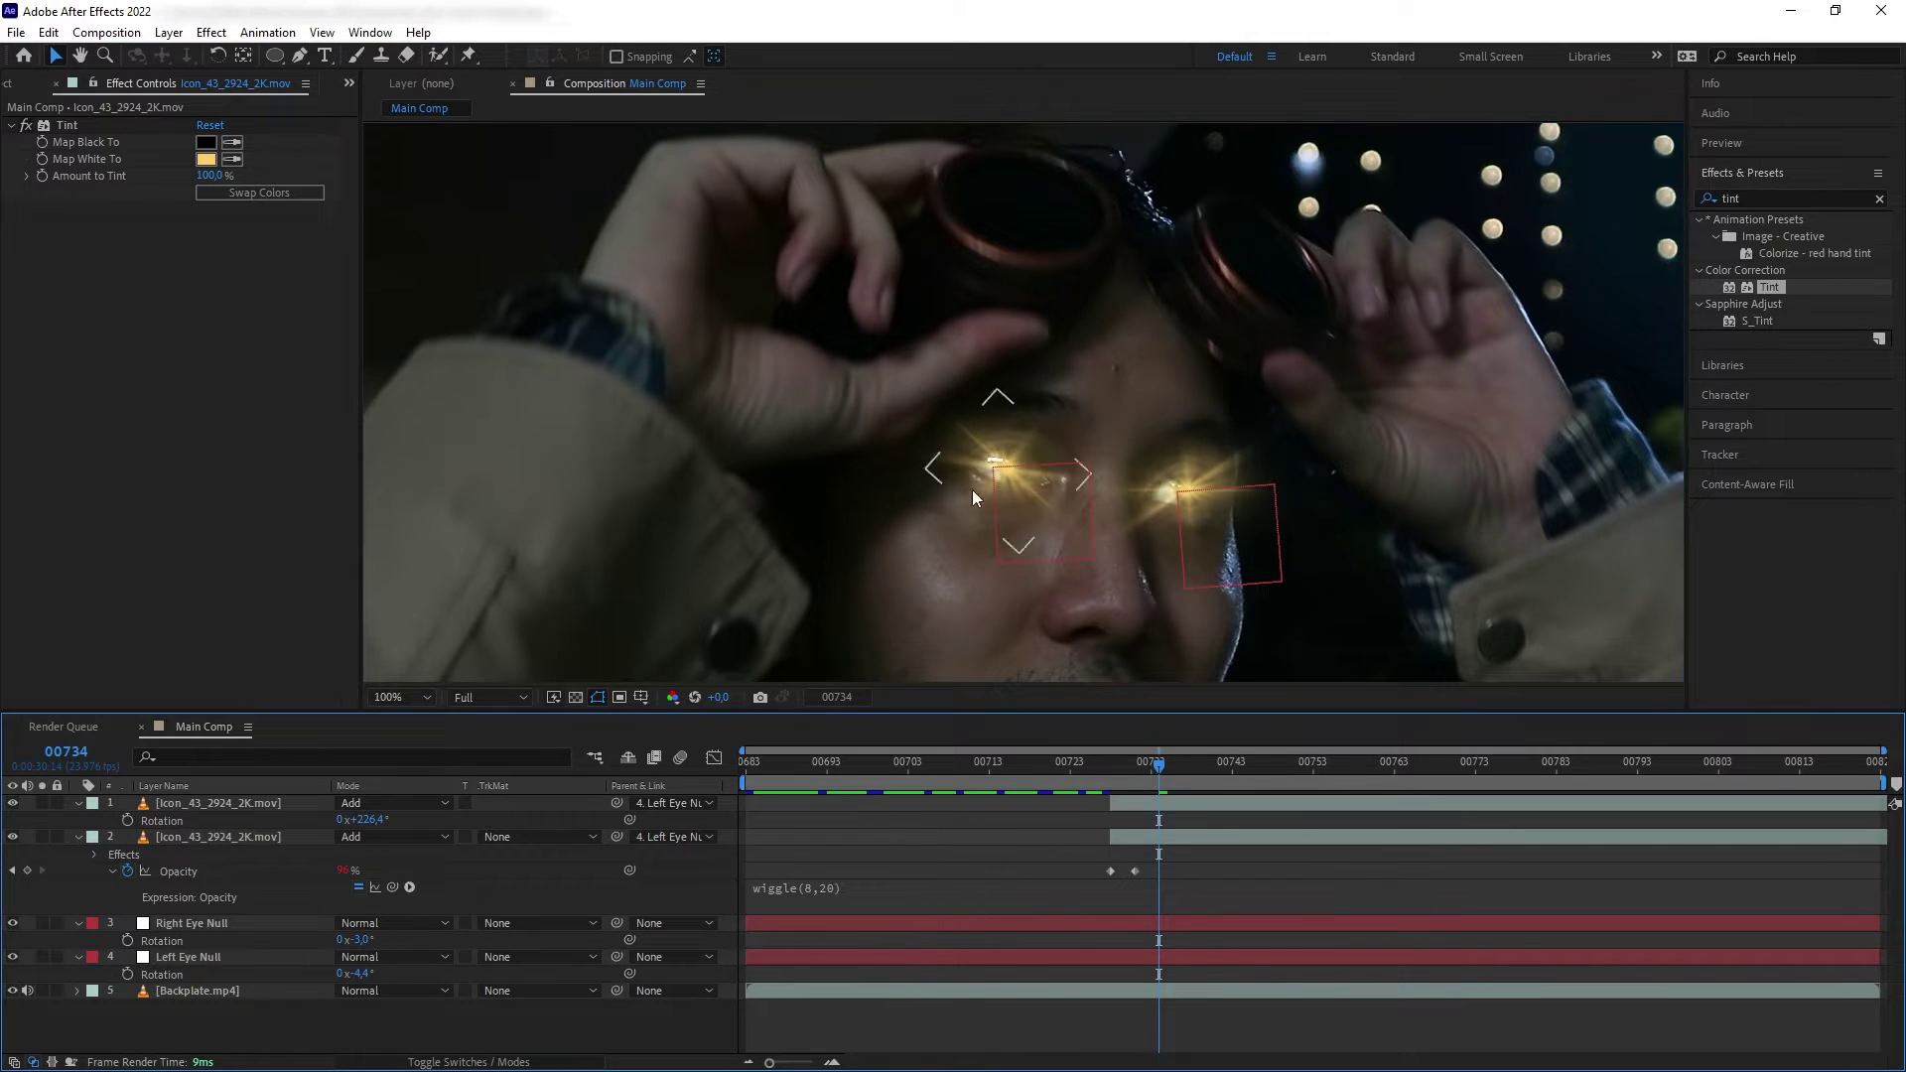
{"action": "left_click", "coordinate": [199, 802]}
{"action": "left_click", "coordinate": [670, 803]}
{"action": "left_click", "coordinate": [695, 898]}
{"action": "key", "text": "space"}
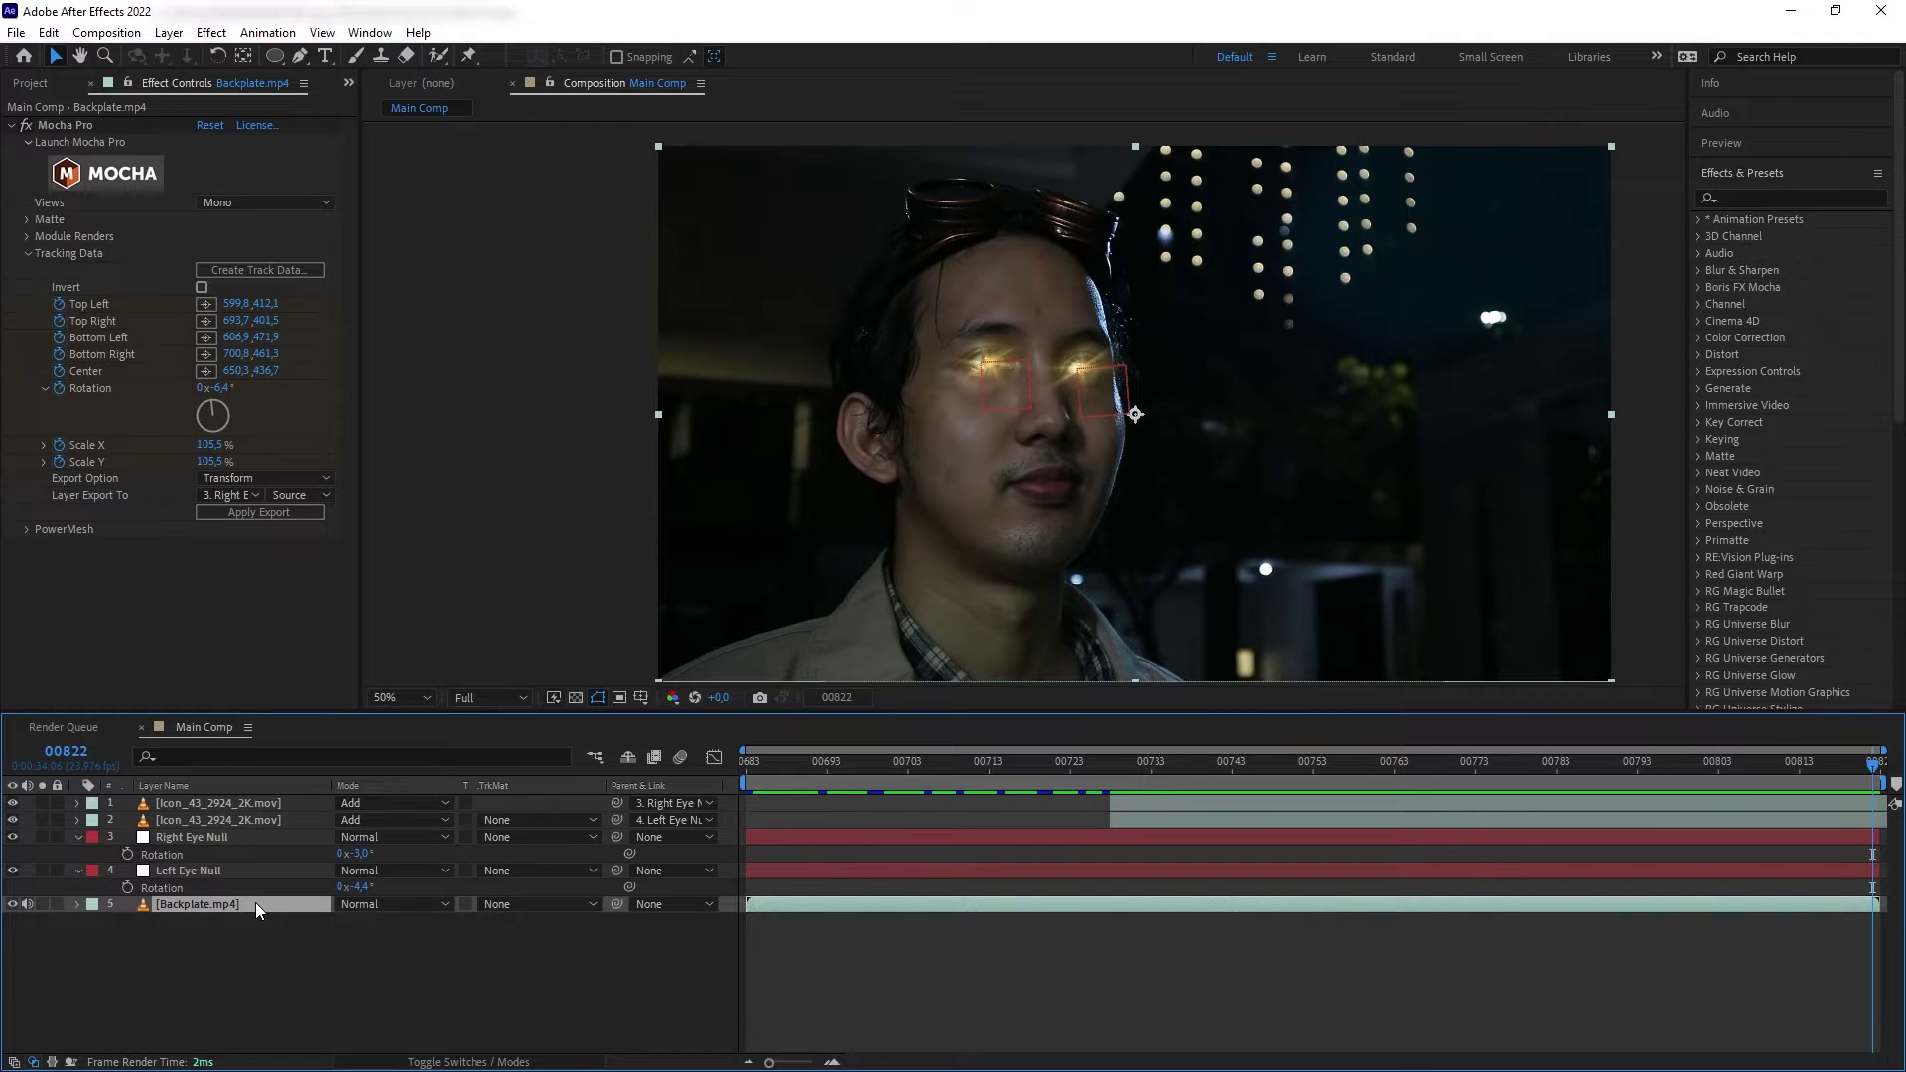
Step: Duplicate Backplate.mp4, move the copy to the top, and rename it 'EyeBalls'
{"action": "key", "text": "ctrl+d"}
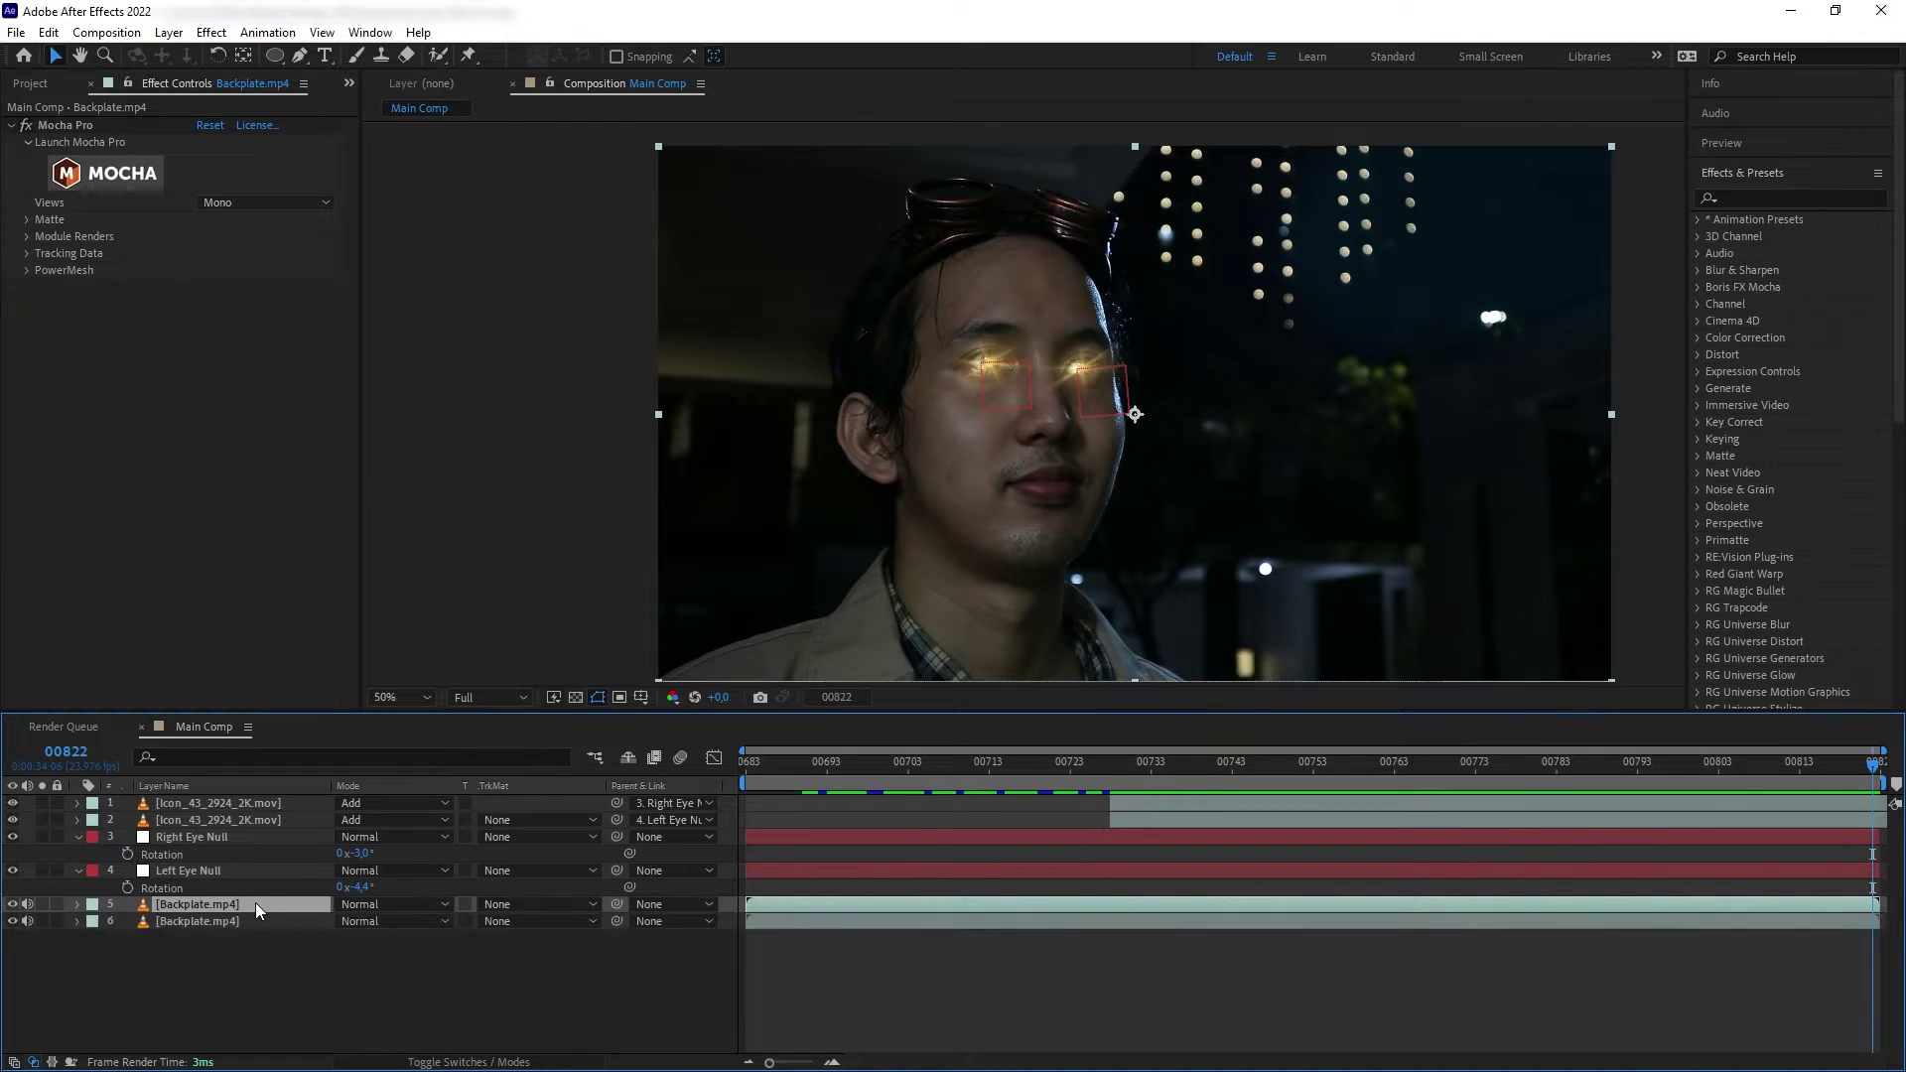
{"action": "left_click_drag", "start_coordinate": [254, 904], "coordinate": [254, 800]}
{"action": "right_click", "coordinate": [254, 800]}
{"action": "left_click", "coordinate": [271, 792]}
{"action": "type", "text": "EyeBalls"}
{"action": "key", "text": "Return"}
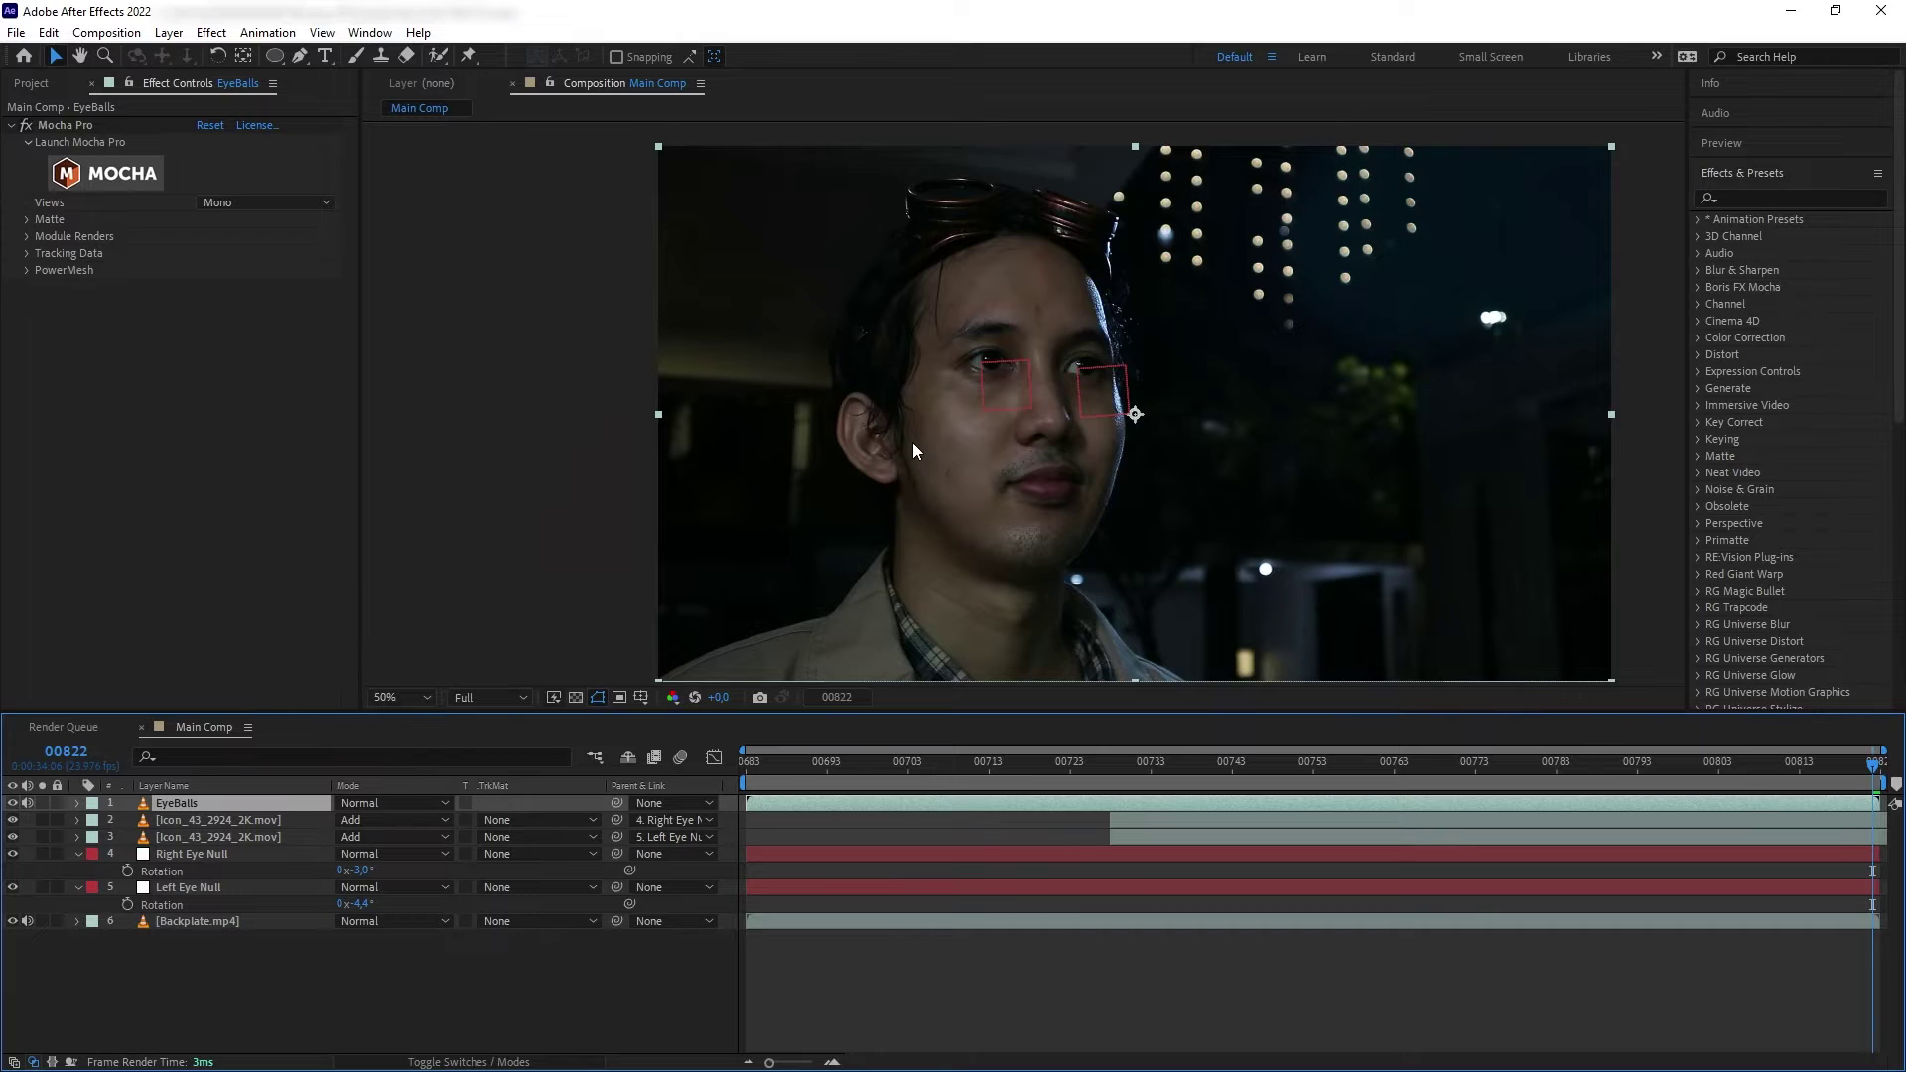
Step: Create AE masks from the Mocha eye mattes on EyeBalls, check it soloed, and preview
{"action": "scroll", "coordinate": [1008, 333], "scroll_direction": "up", "scroll_amount": 2}
{"action": "left_click", "coordinate": [26, 219]}
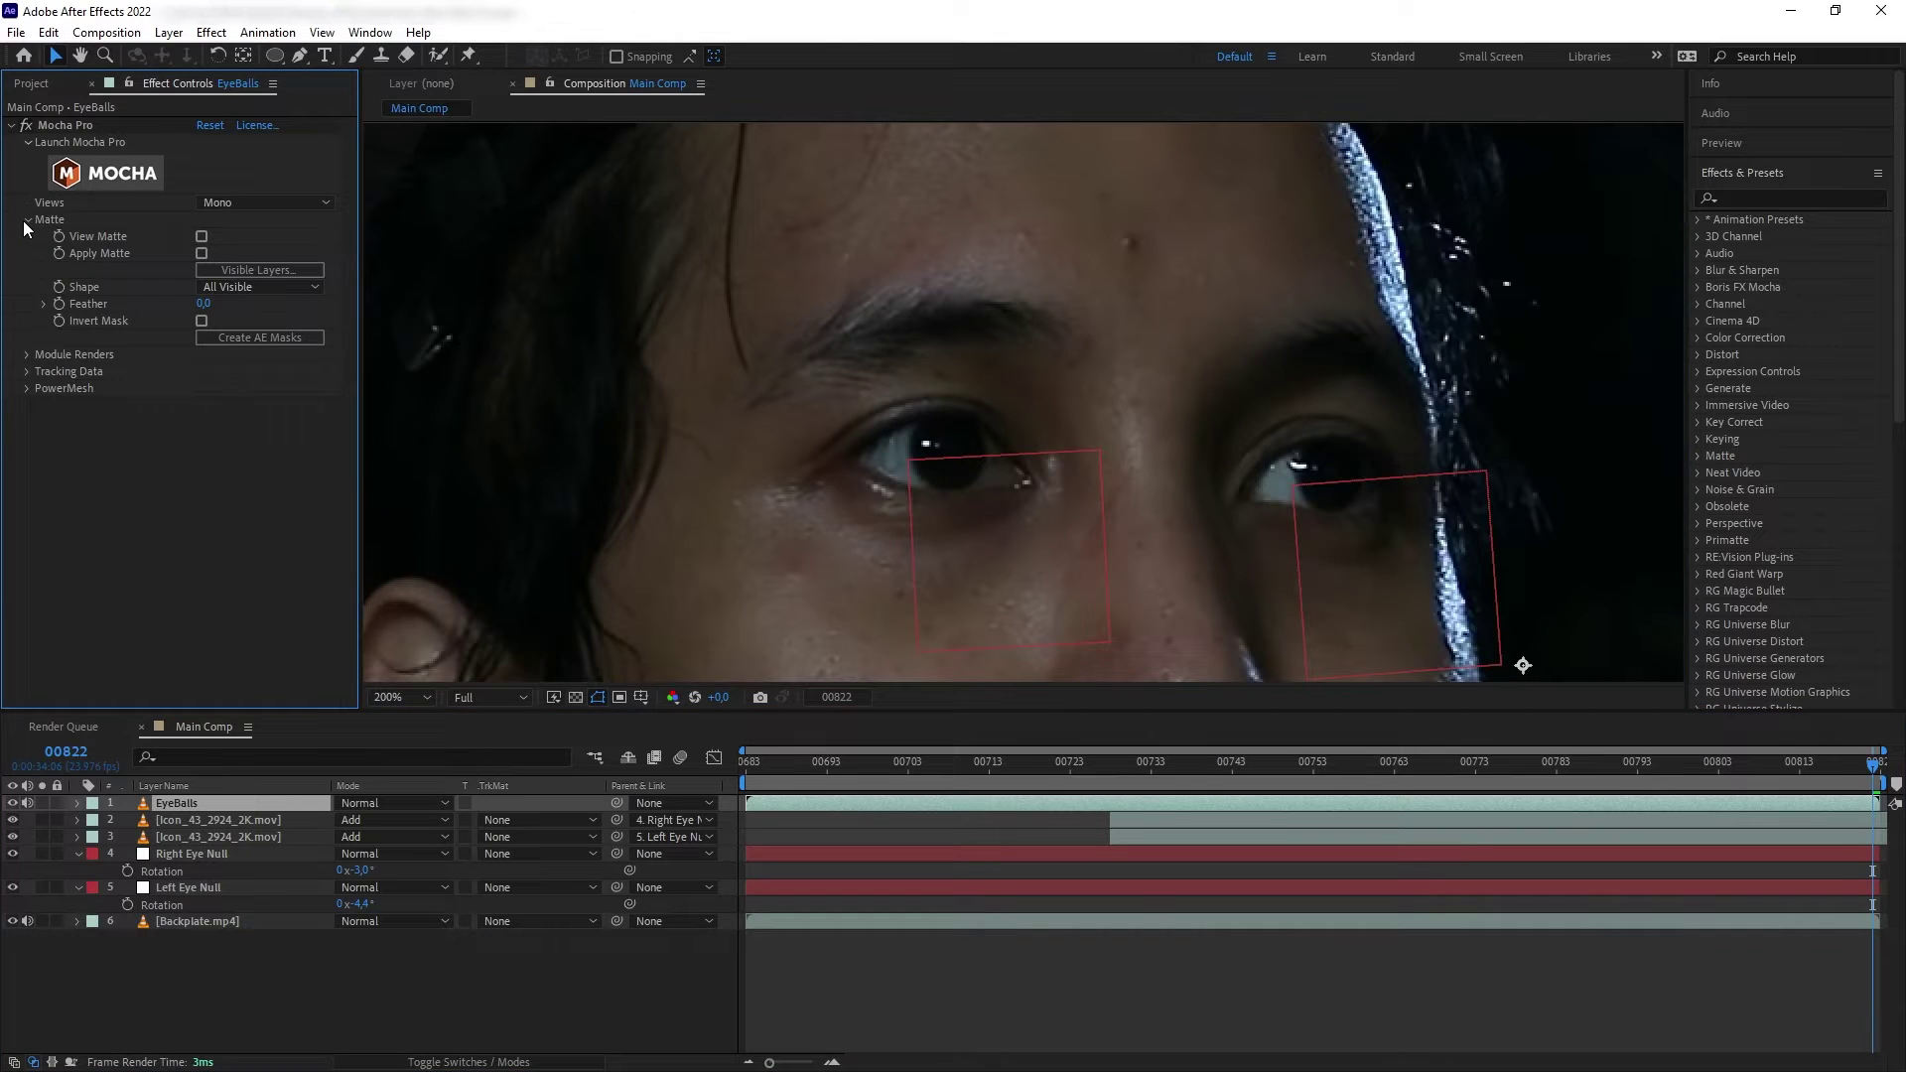
{"action": "left_click", "coordinate": [238, 346]}
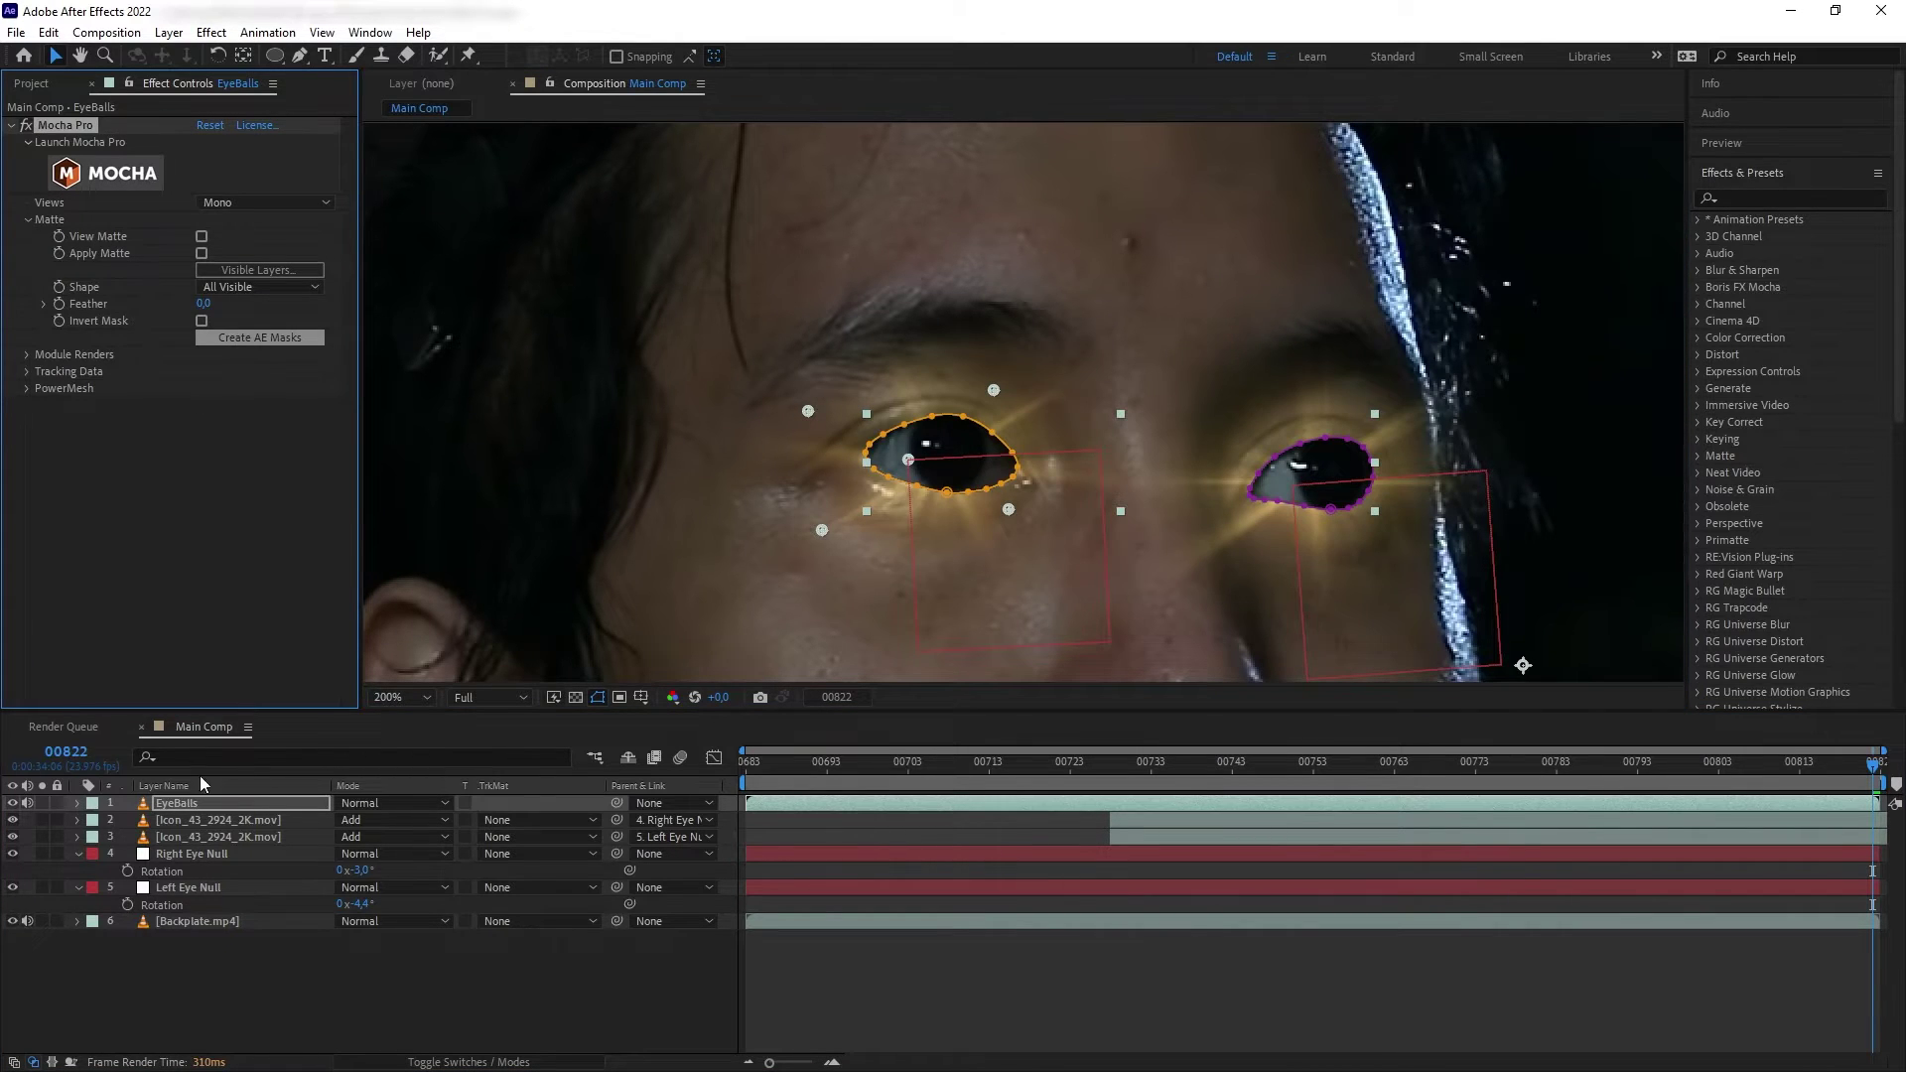
{"action": "left_click", "coordinate": [43, 803]}
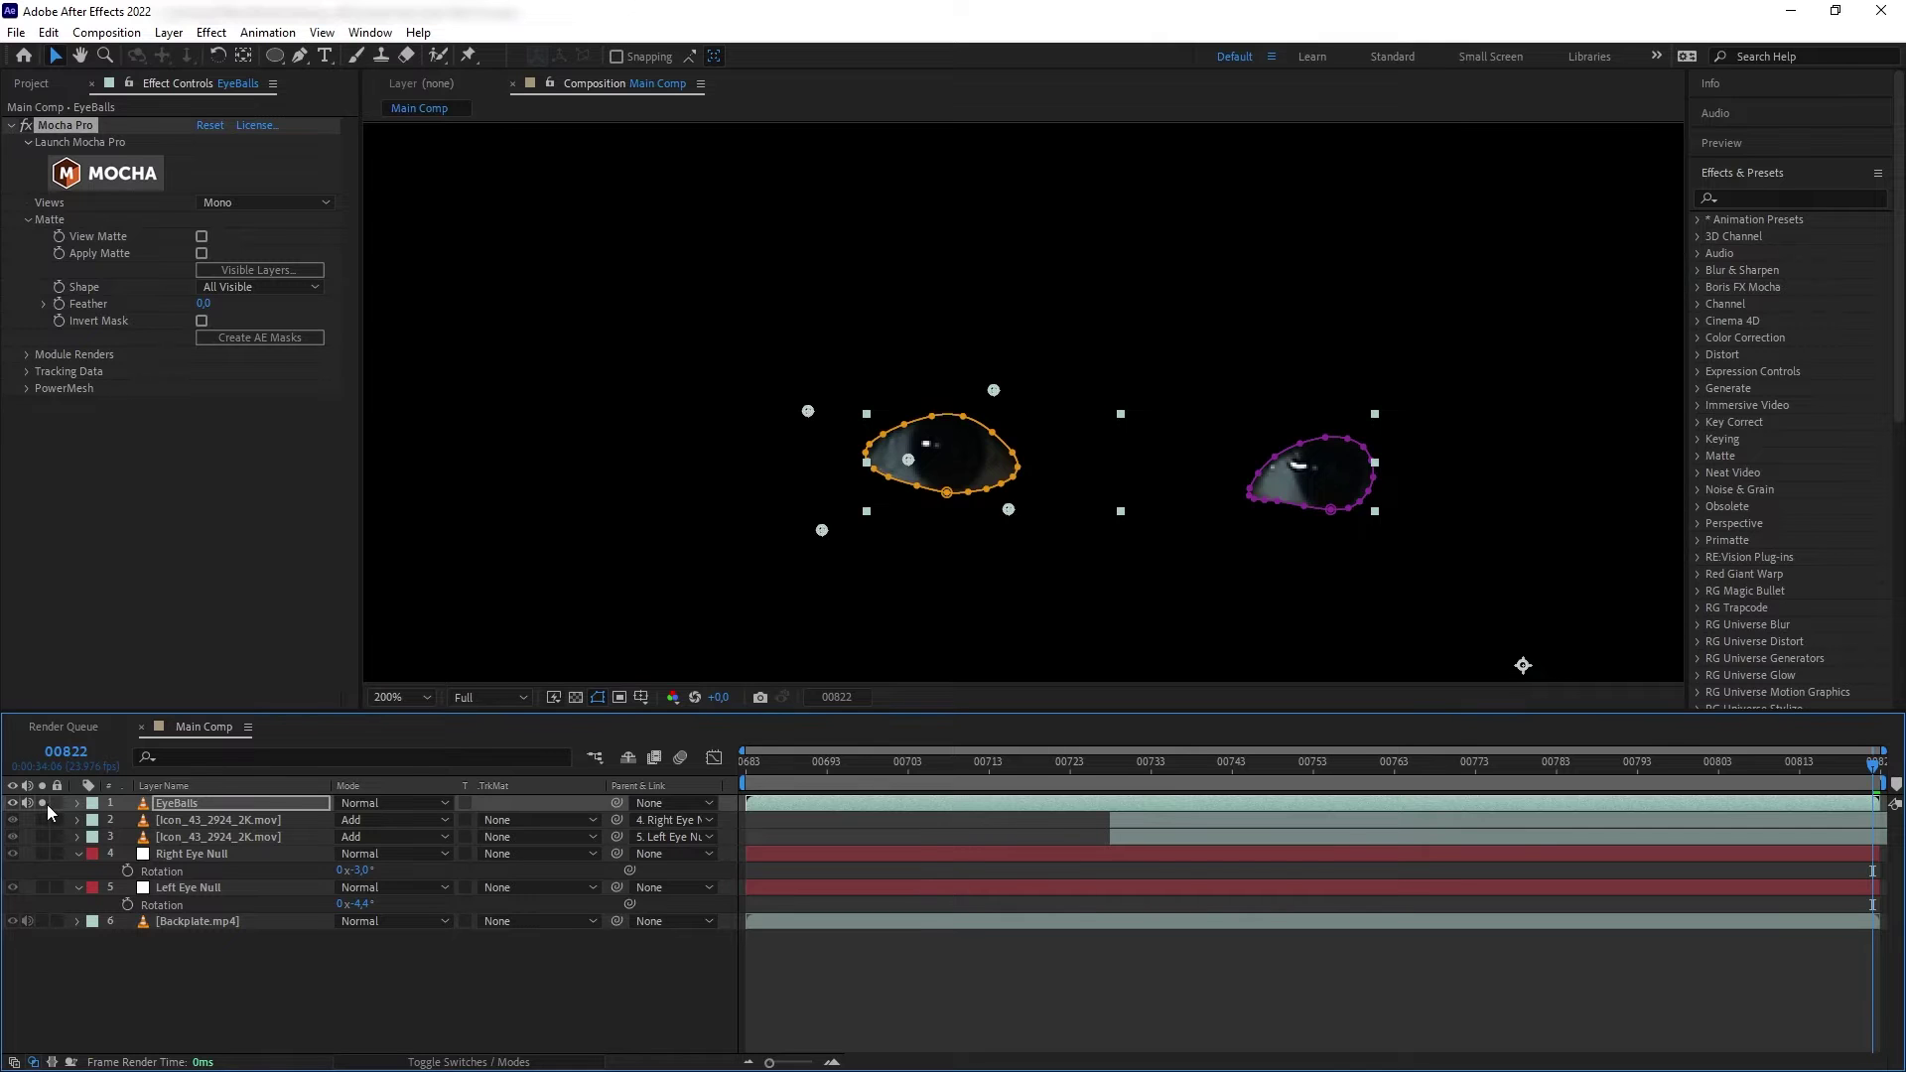
{"action": "left_click", "coordinate": [42, 804]}
{"action": "key", "text": "space"}
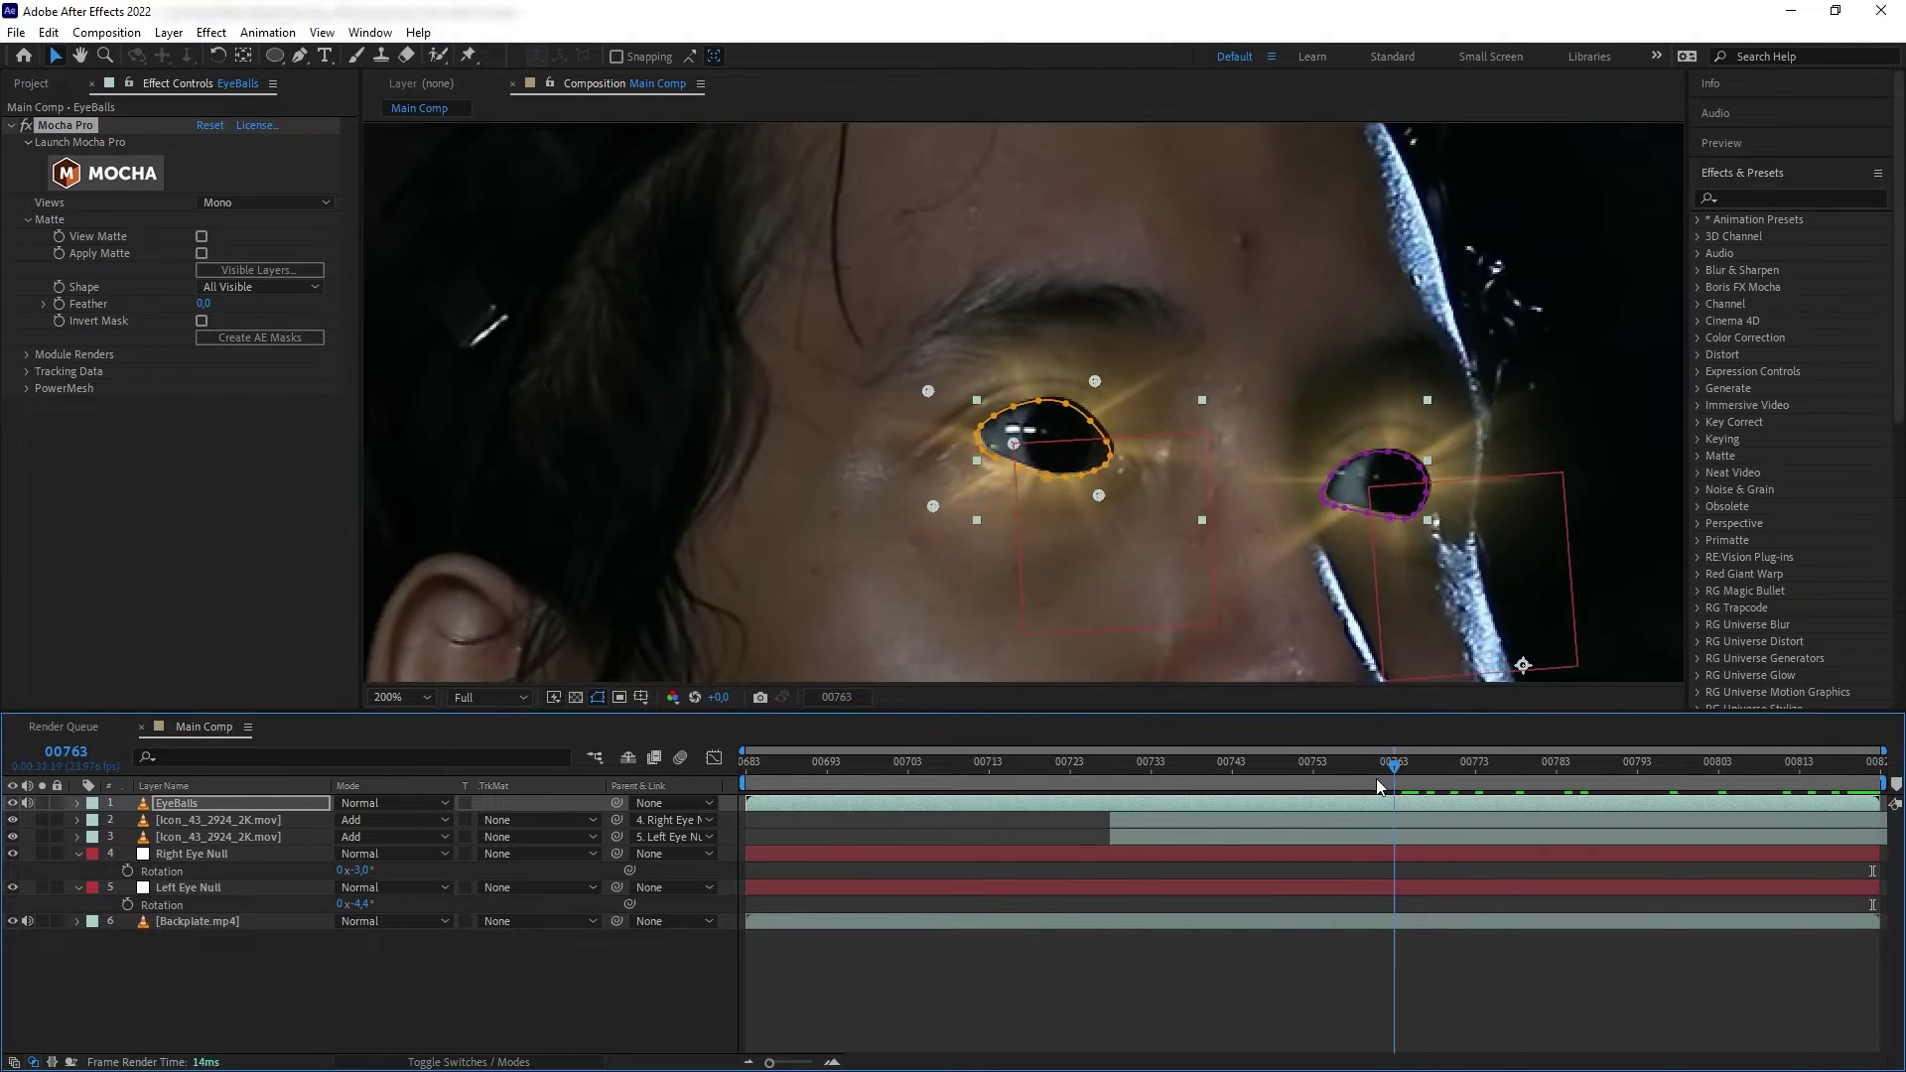
{"action": "key", "text": "space"}
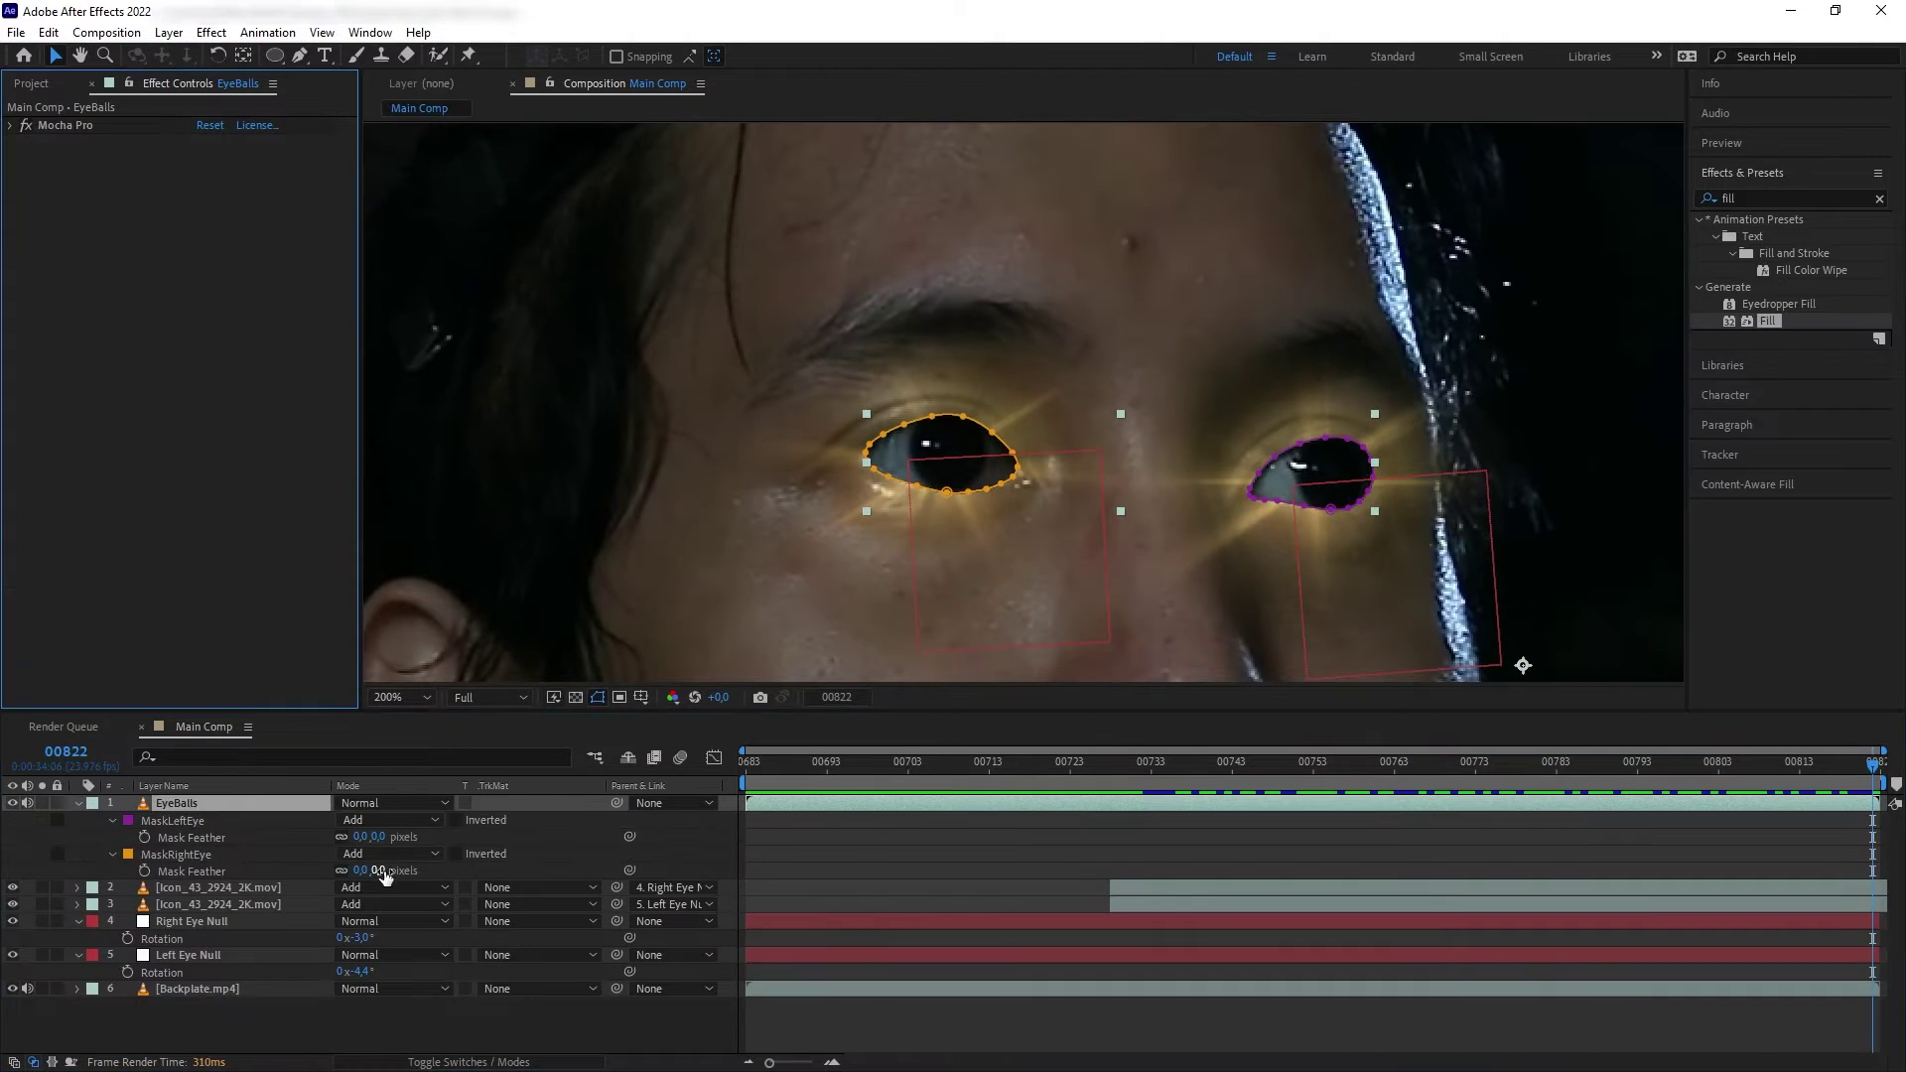
Step: Feather both EyeBalls eye masks by 3 pixels
{"action": "left_click_drag", "start_coordinate": [381, 841], "coordinate": [385, 841]}
{"action": "left_click", "coordinate": [475, 854]}
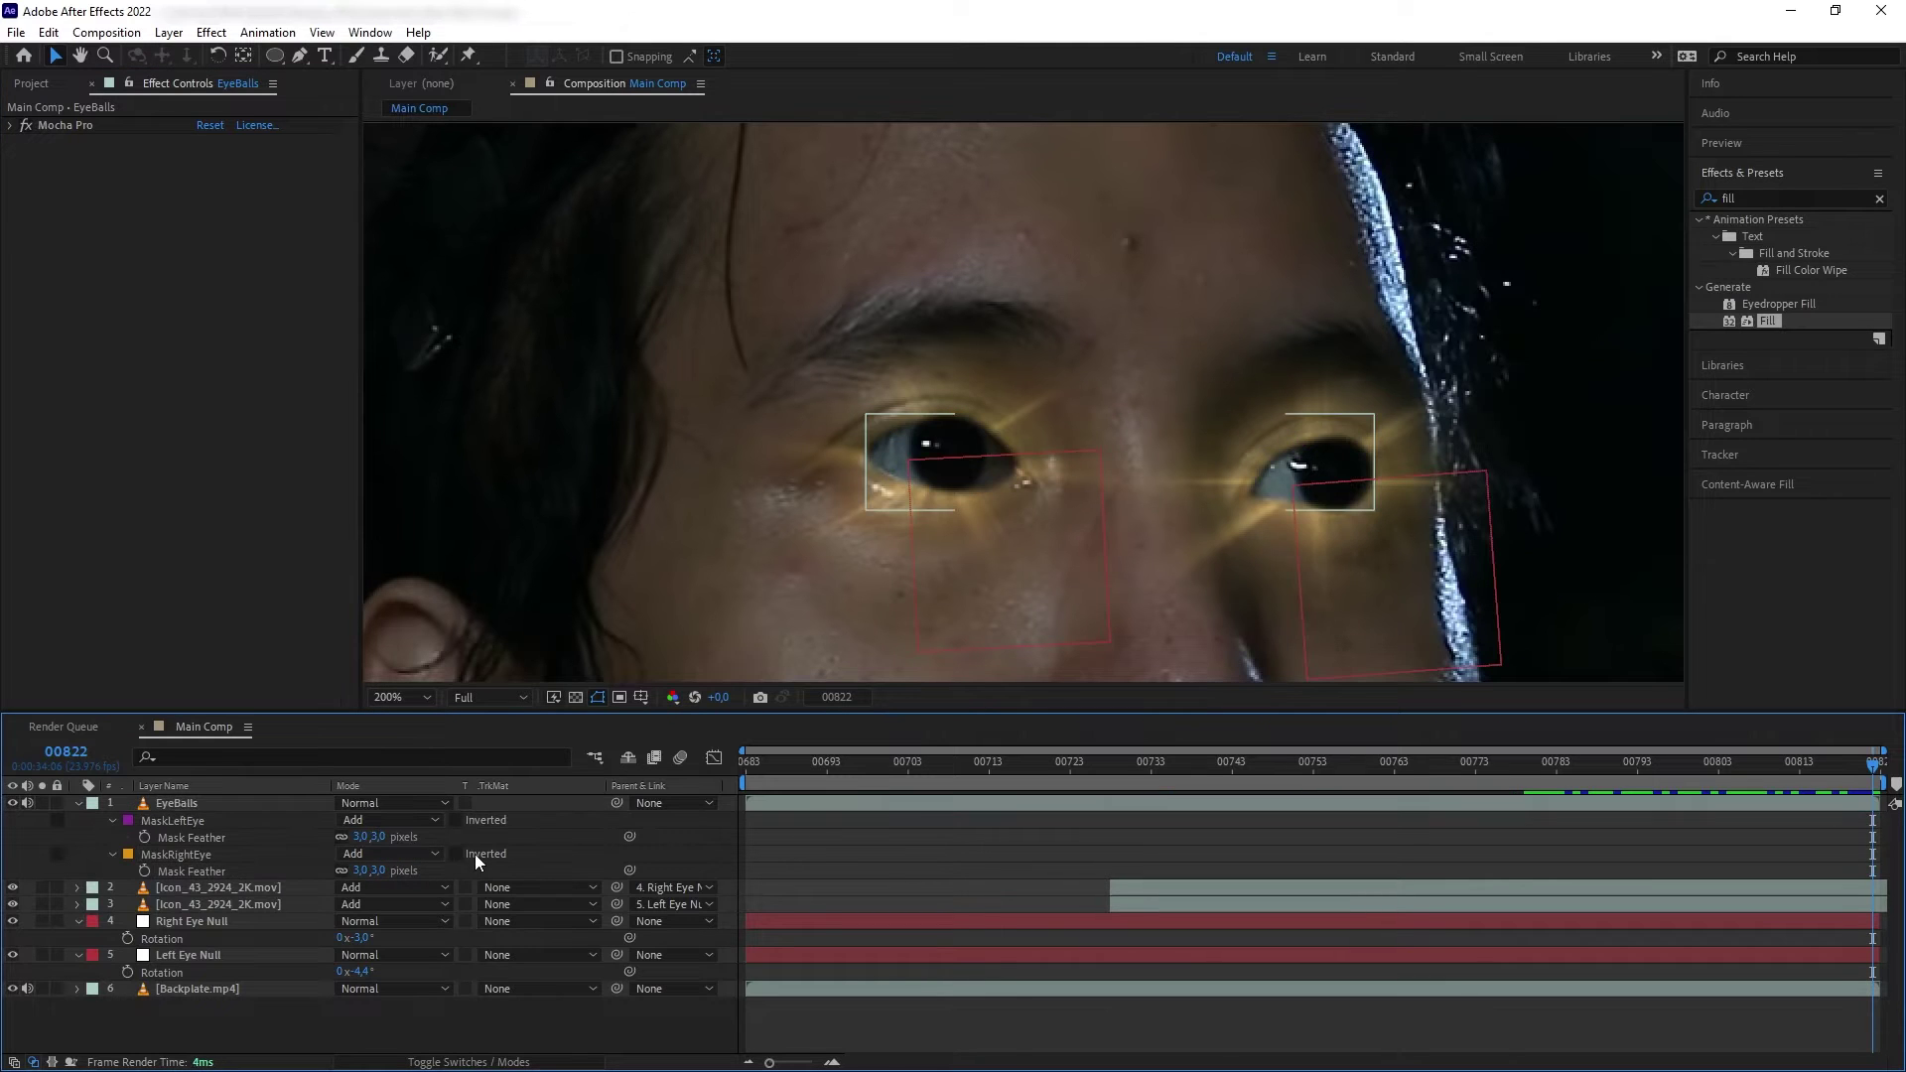
{"action": "left_click", "coordinate": [79, 803]}
Step: Apply a trial Fill effect to EyeBalls, then delete it again
{"action": "left_click_drag", "start_coordinate": [1768, 321], "coordinate": [111, 254]}
{"action": "left_click", "coordinate": [472, 1002]}
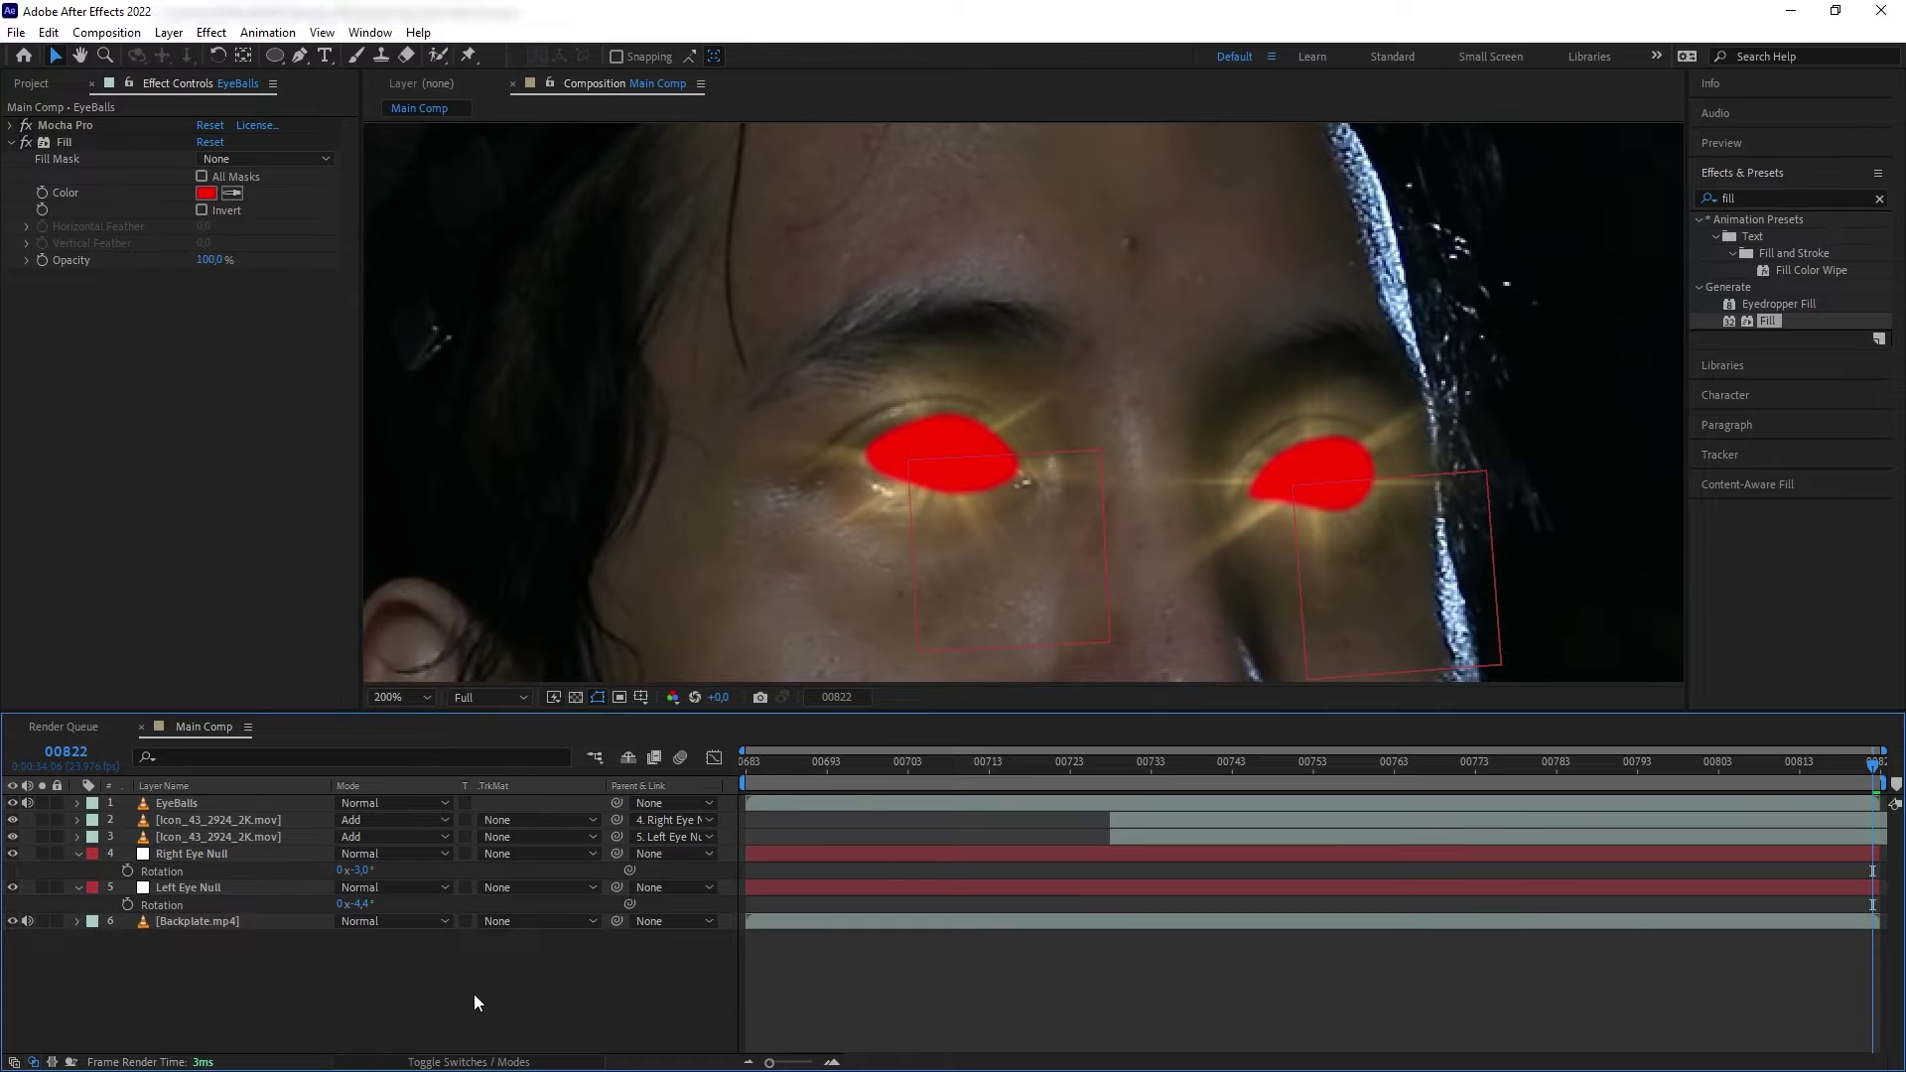
{"action": "left_click", "coordinate": [67, 142]}
{"action": "key", "text": "Delete"}
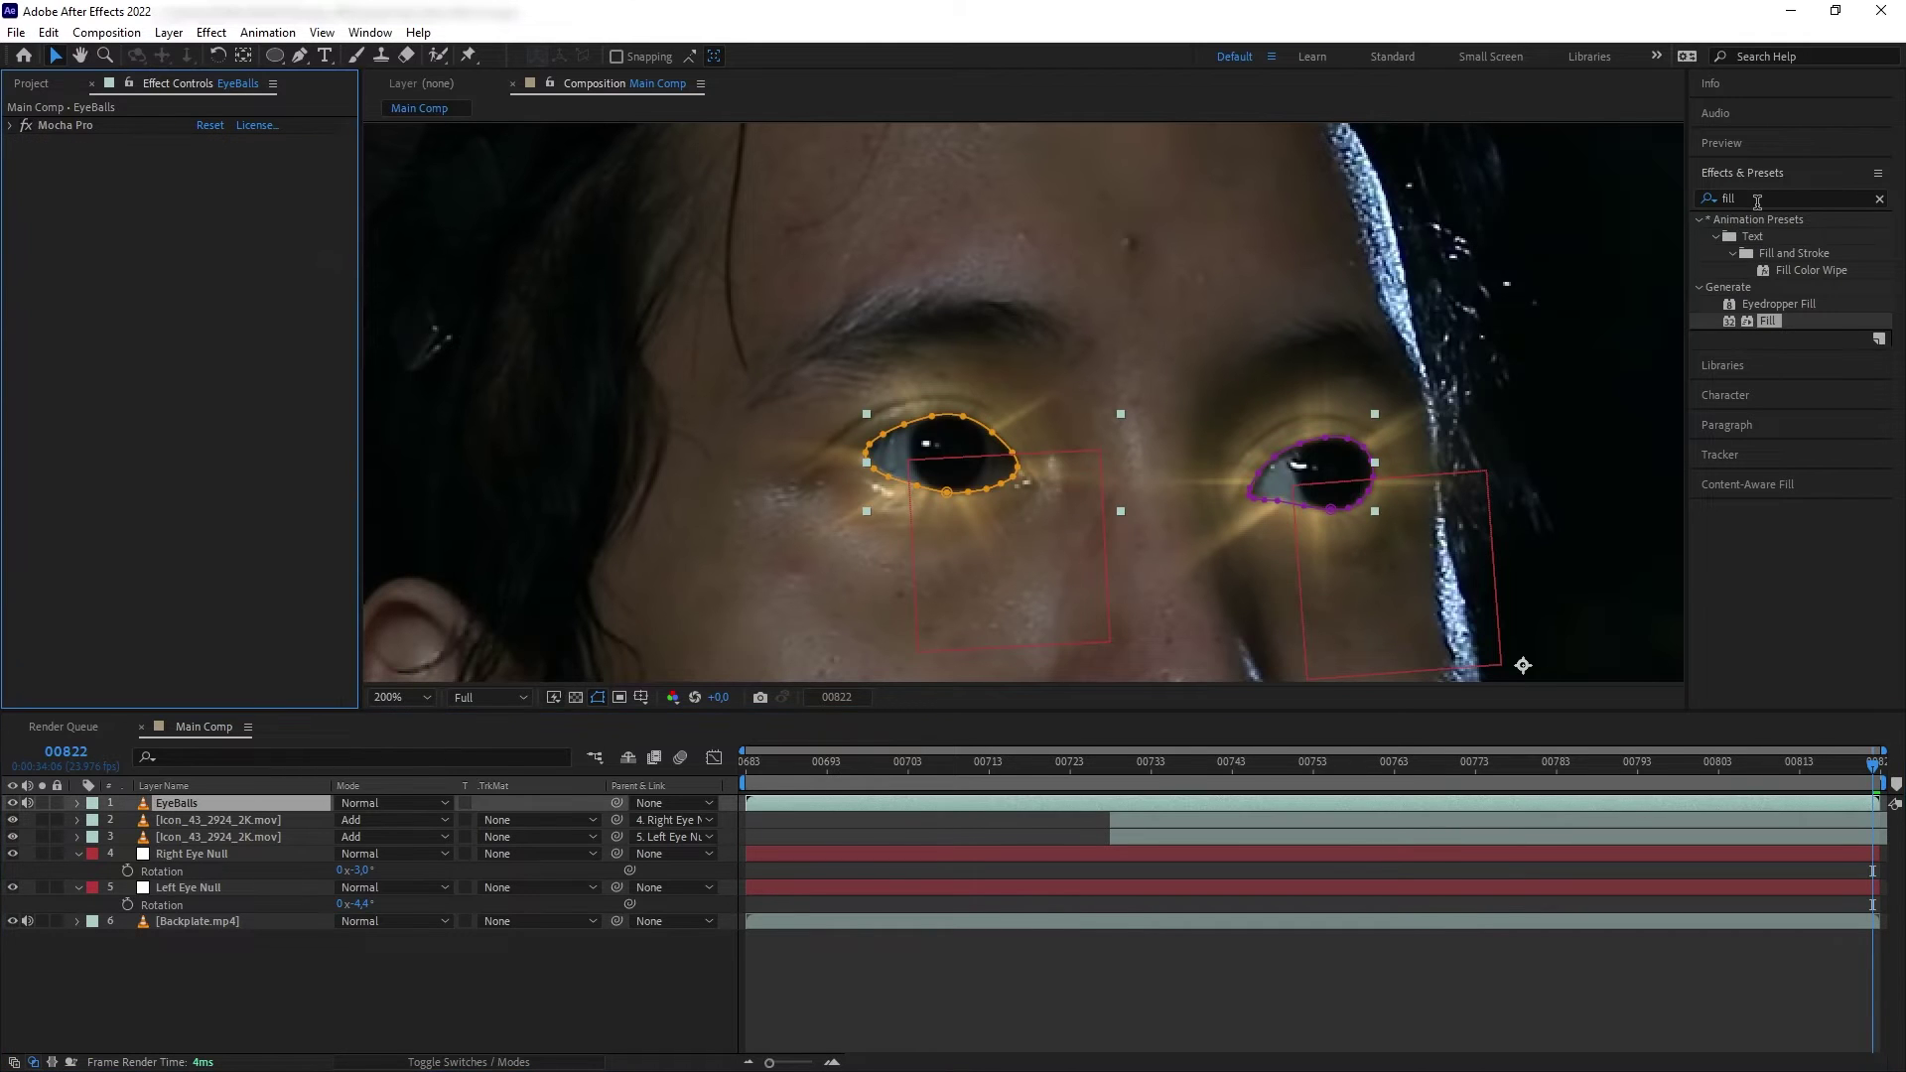
{"action": "left_click", "coordinate": [1760, 200]}
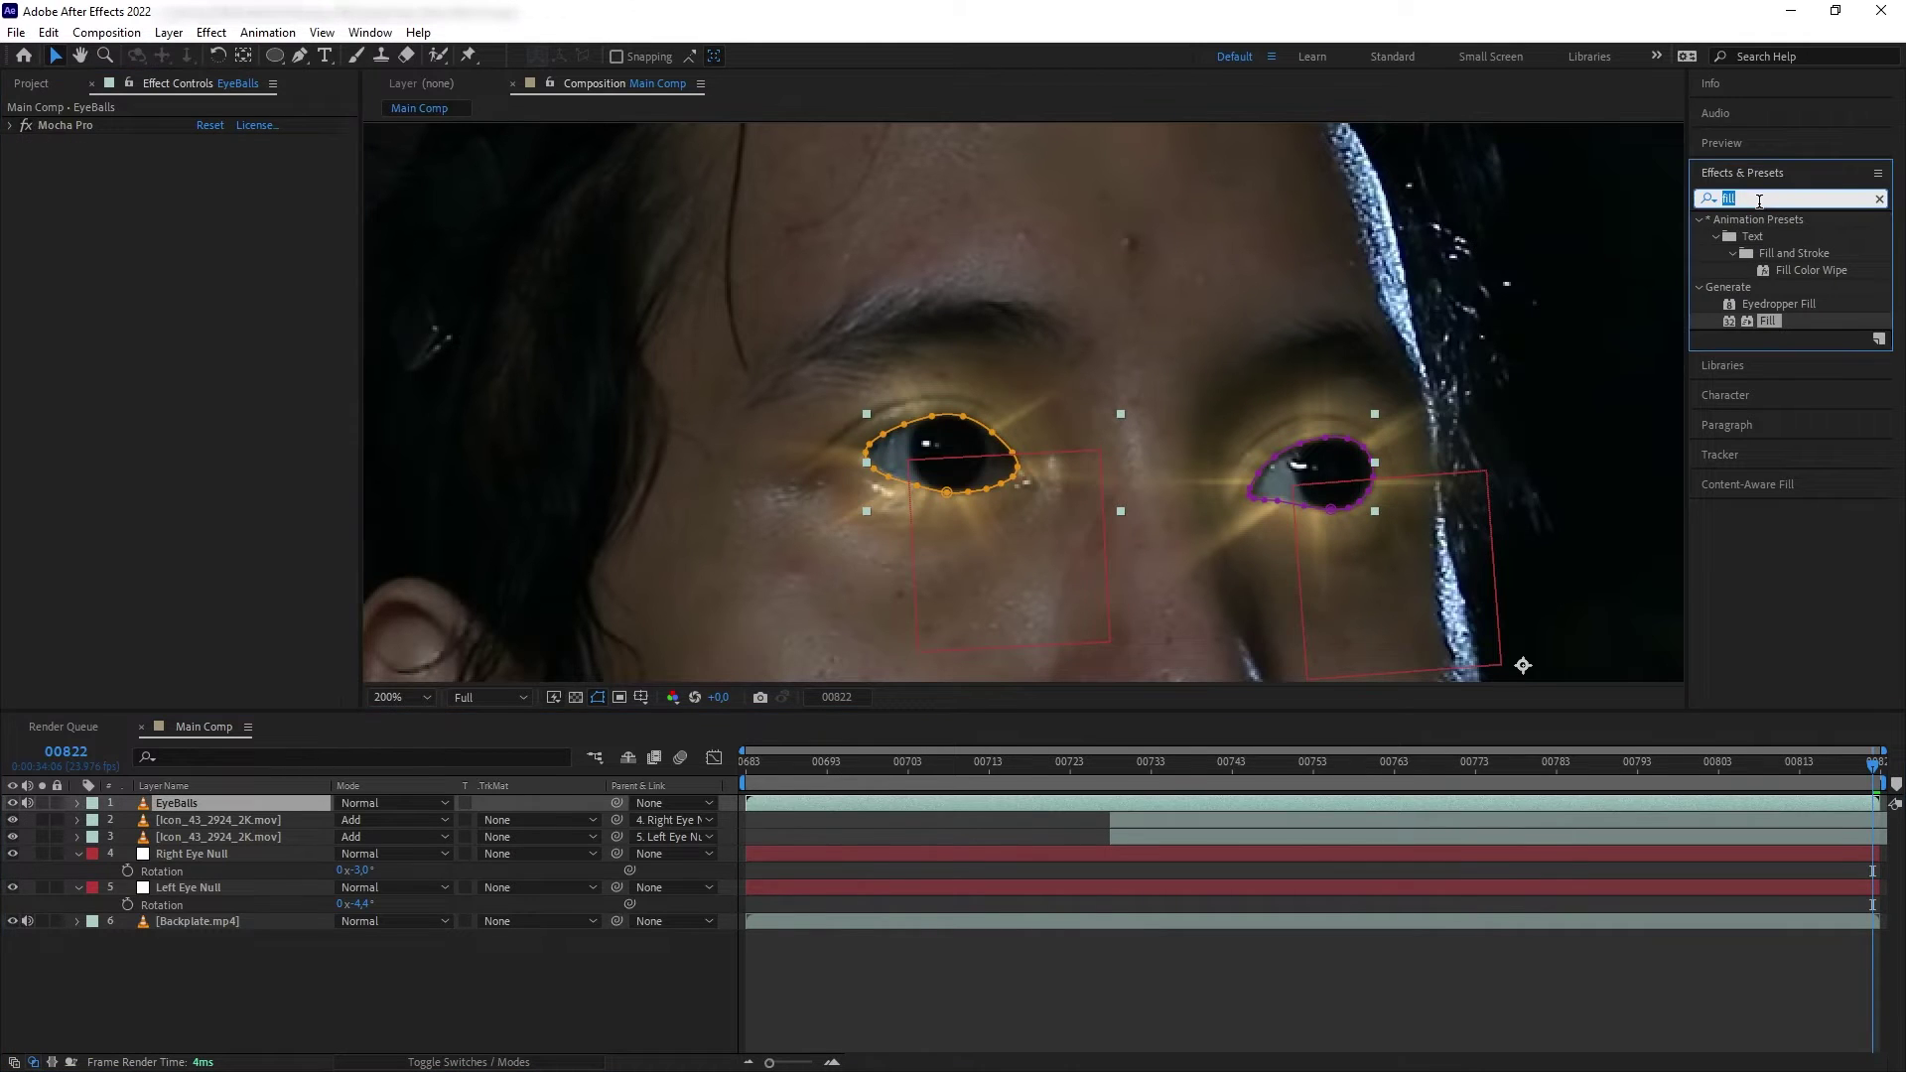
{"action": "left_click", "coordinate": [1523, 664]}
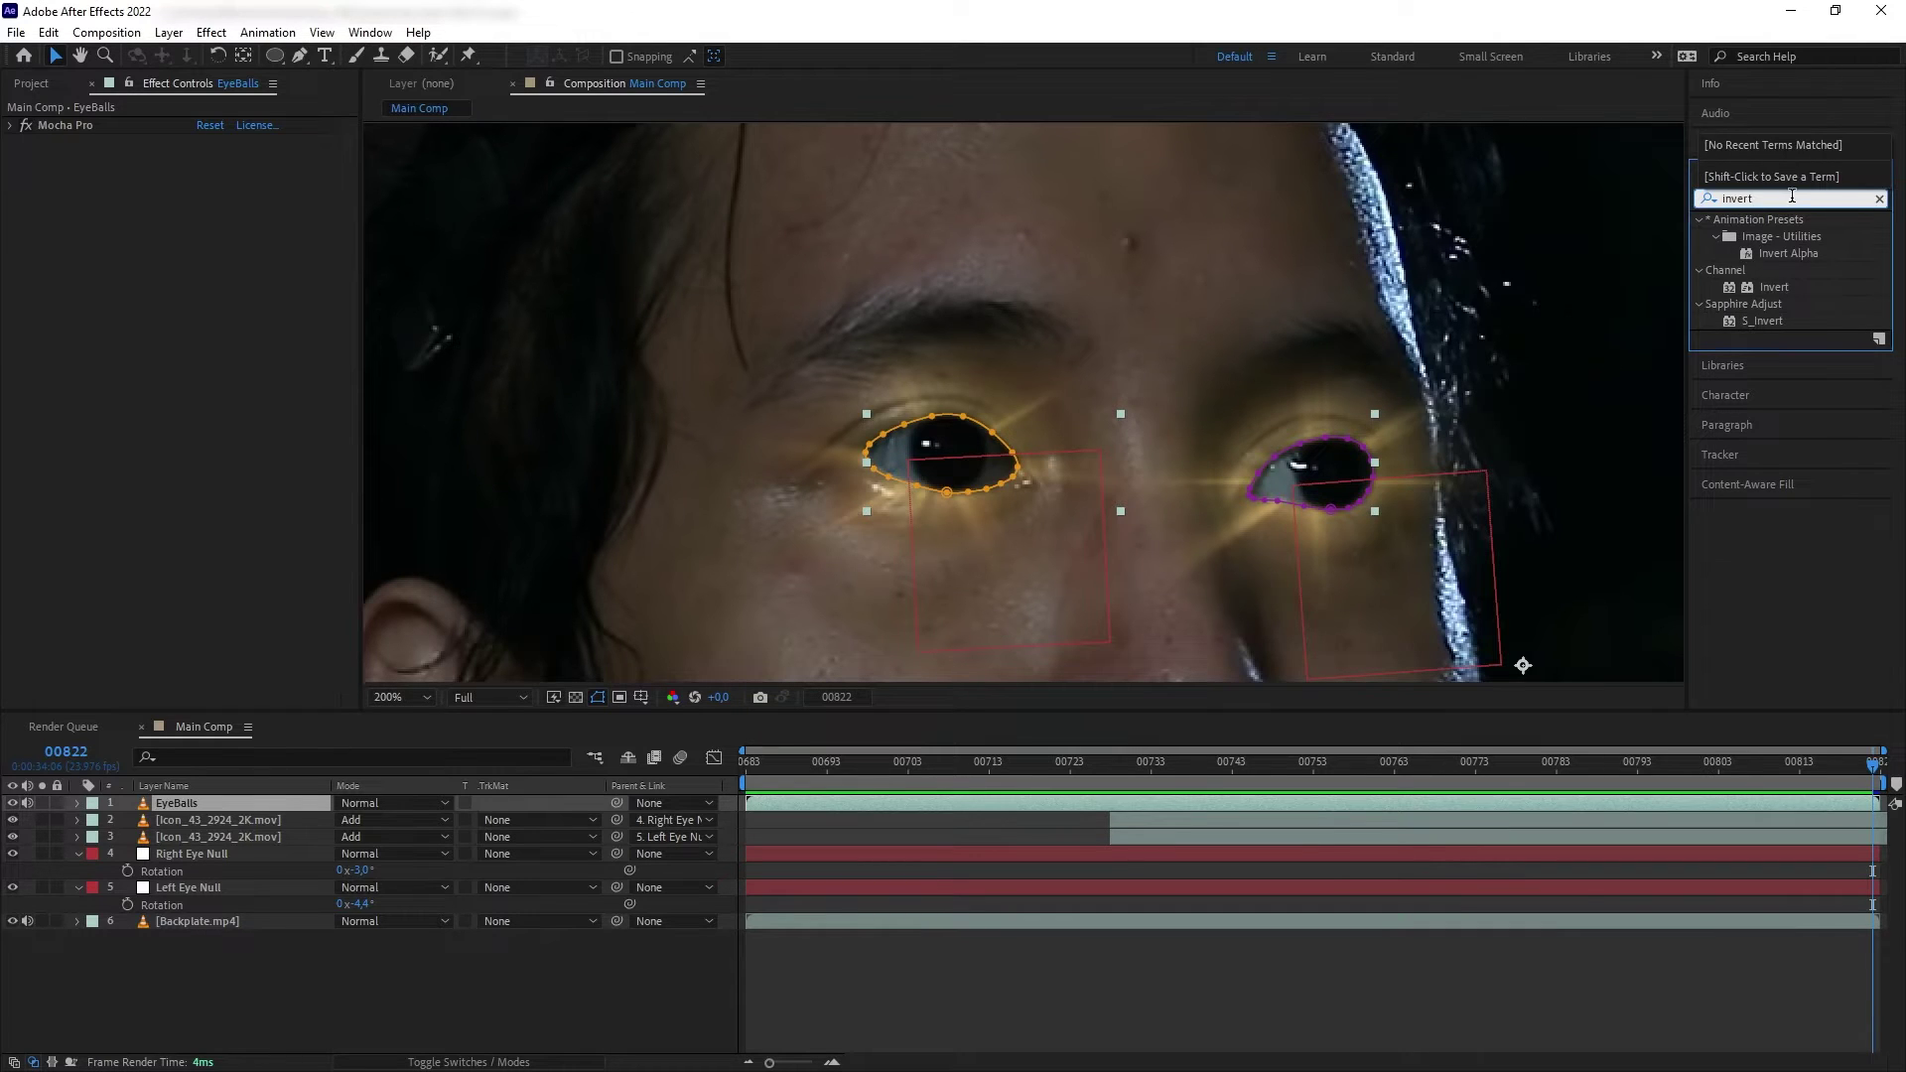
Step: Apply Invert to EyeBalls and set the tint's white target to a warm cream
{"action": "left_click_drag", "start_coordinate": [1774, 286], "coordinate": [217, 806]}
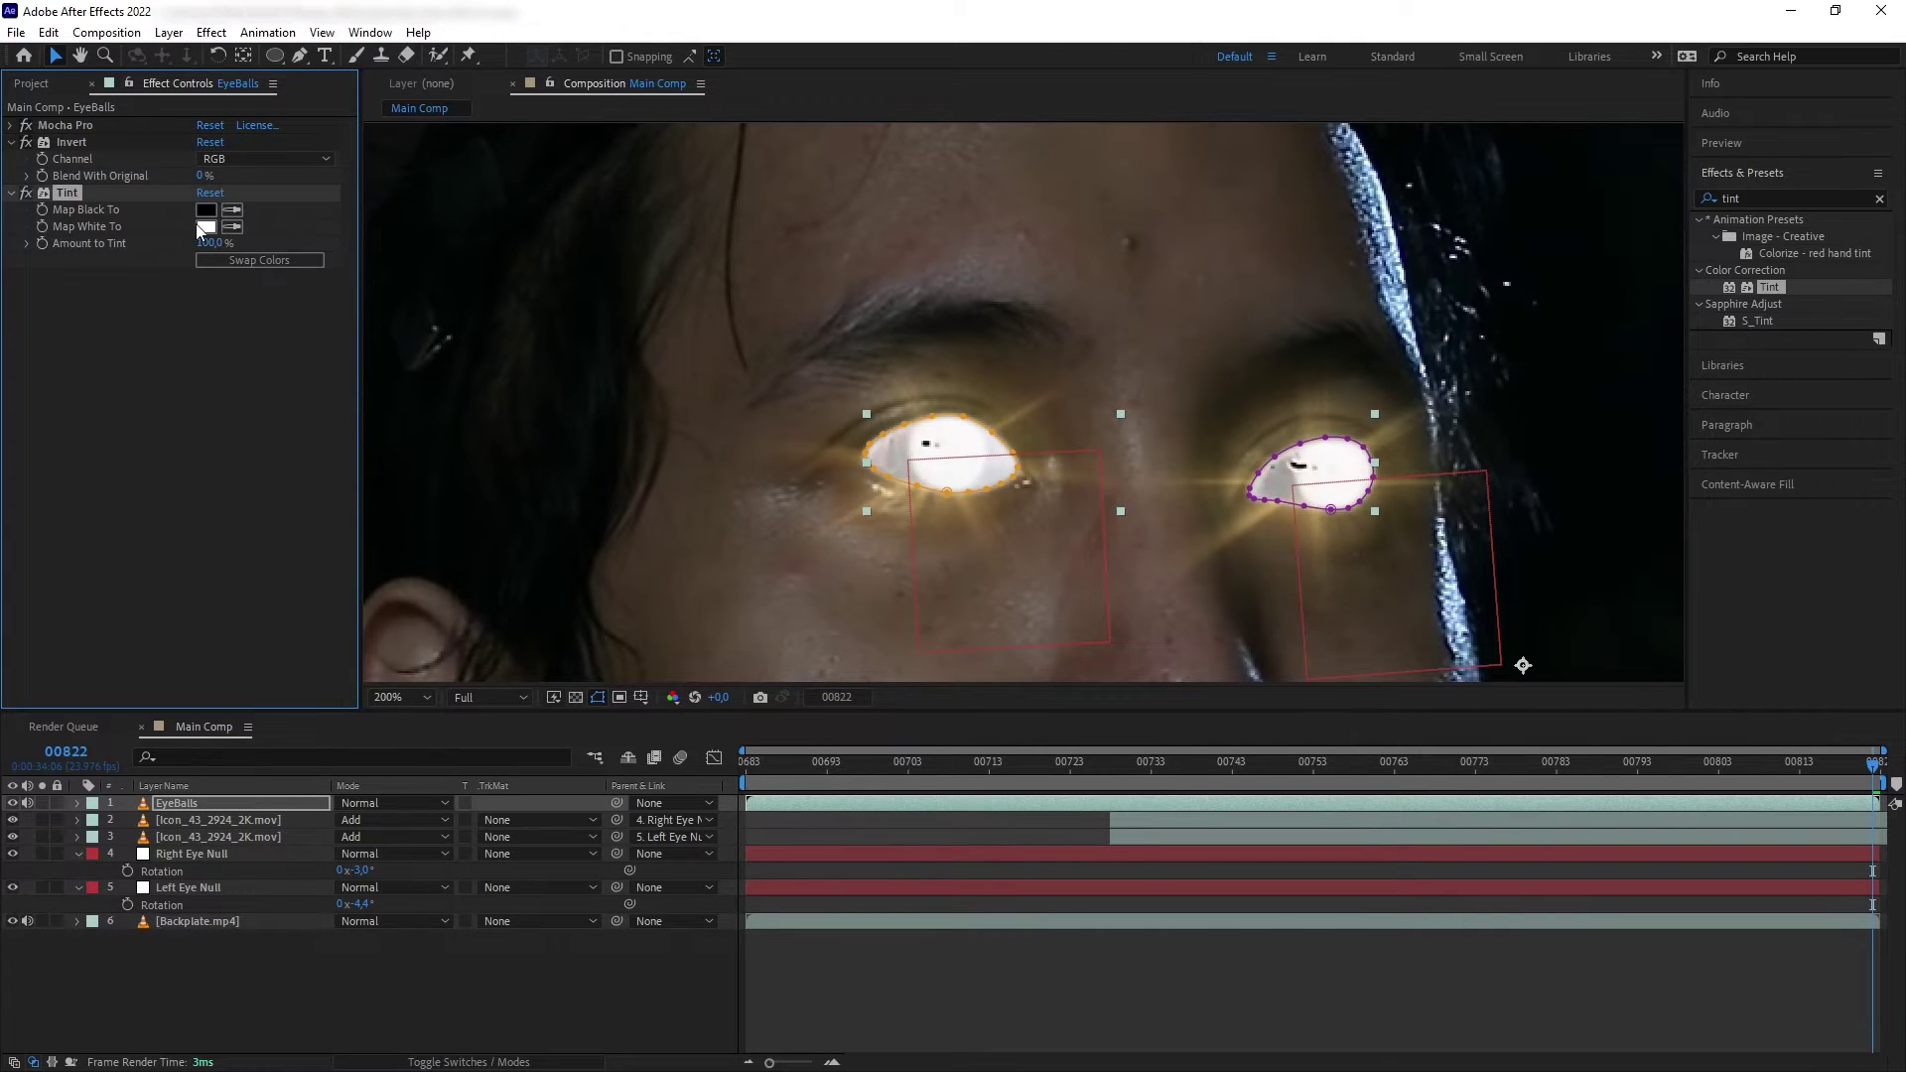
{"action": "left_click", "coordinate": [206, 226]}
{"action": "mouse_move", "coordinate": [512, 496]}
{"action": "left_mouse_down"}
{"action": "mouse_move", "coordinate": [477, 370]}
{"action": "mouse_move", "coordinate": [501, 349]}
{"action": "mouse_move", "coordinate": [474, 326]}
{"action": "left_mouse_up"}
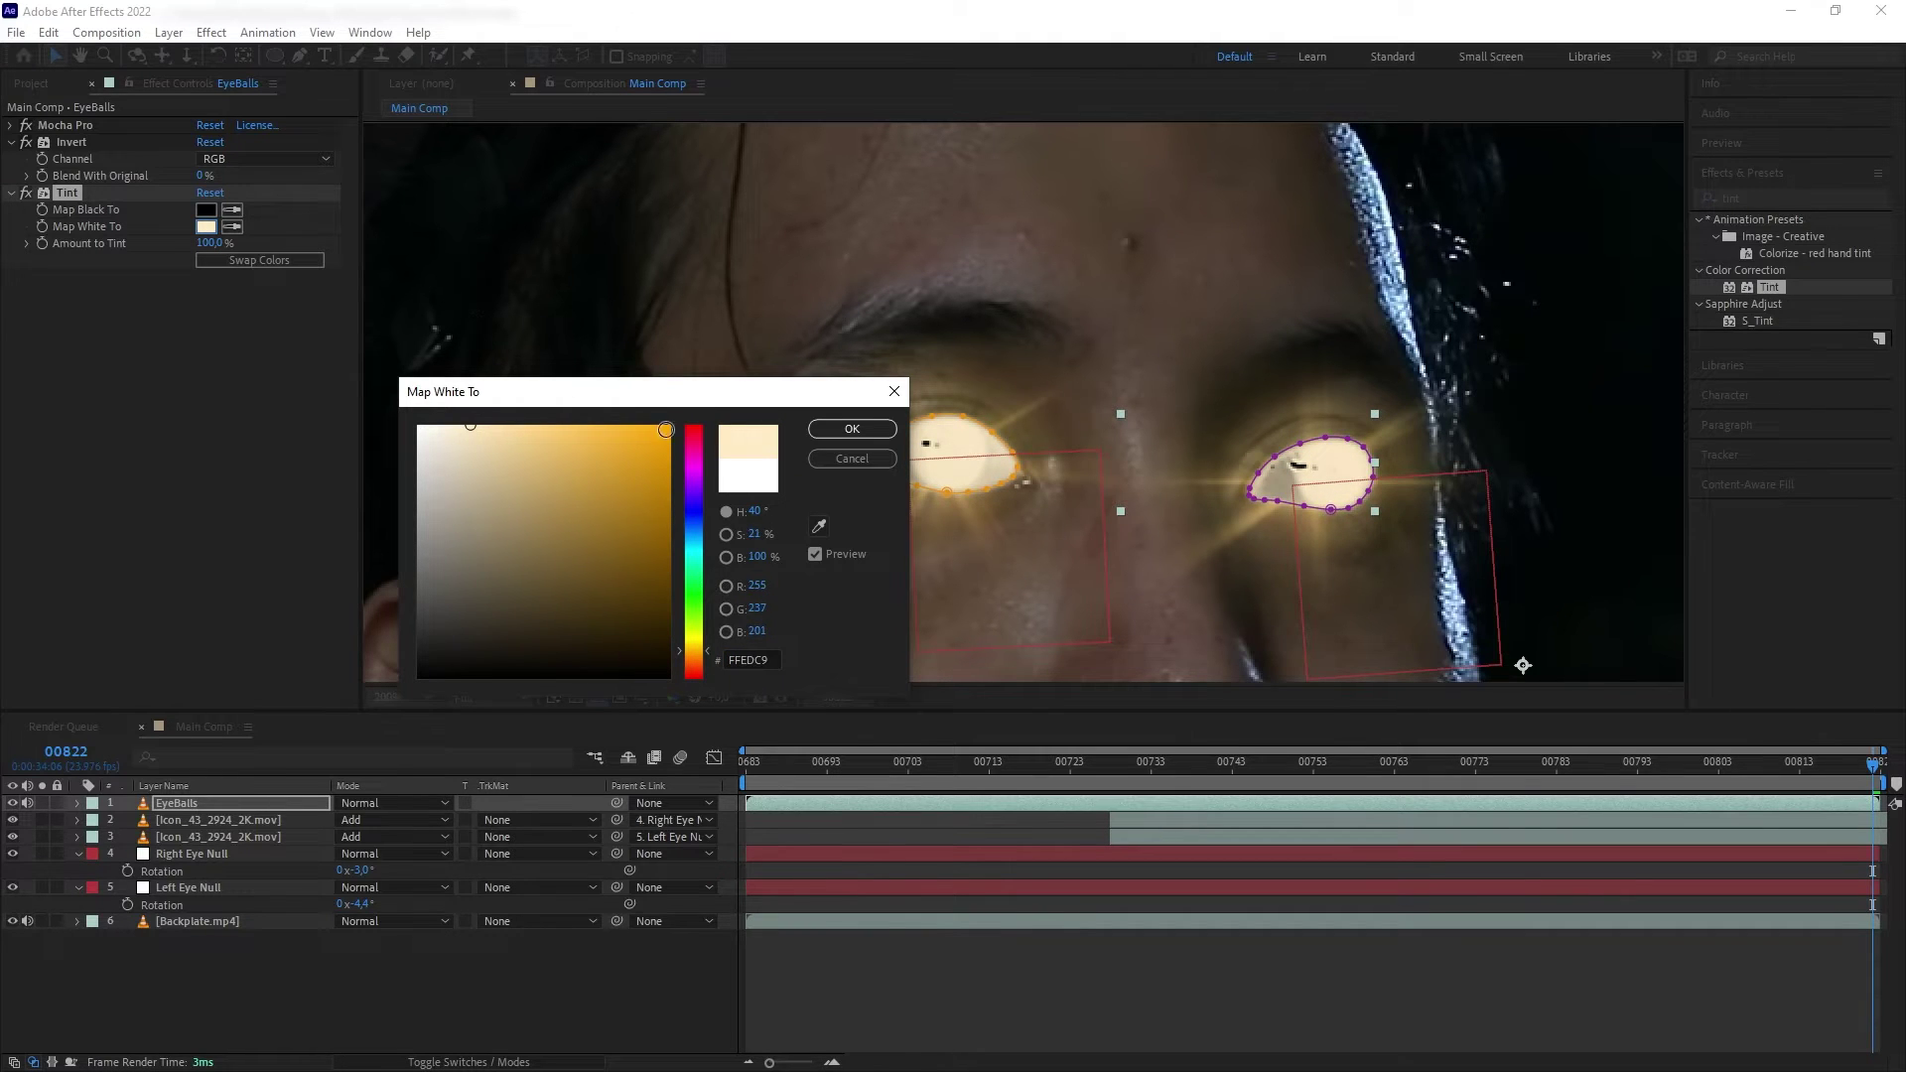
{"action": "left_click", "coordinate": [852, 429]}
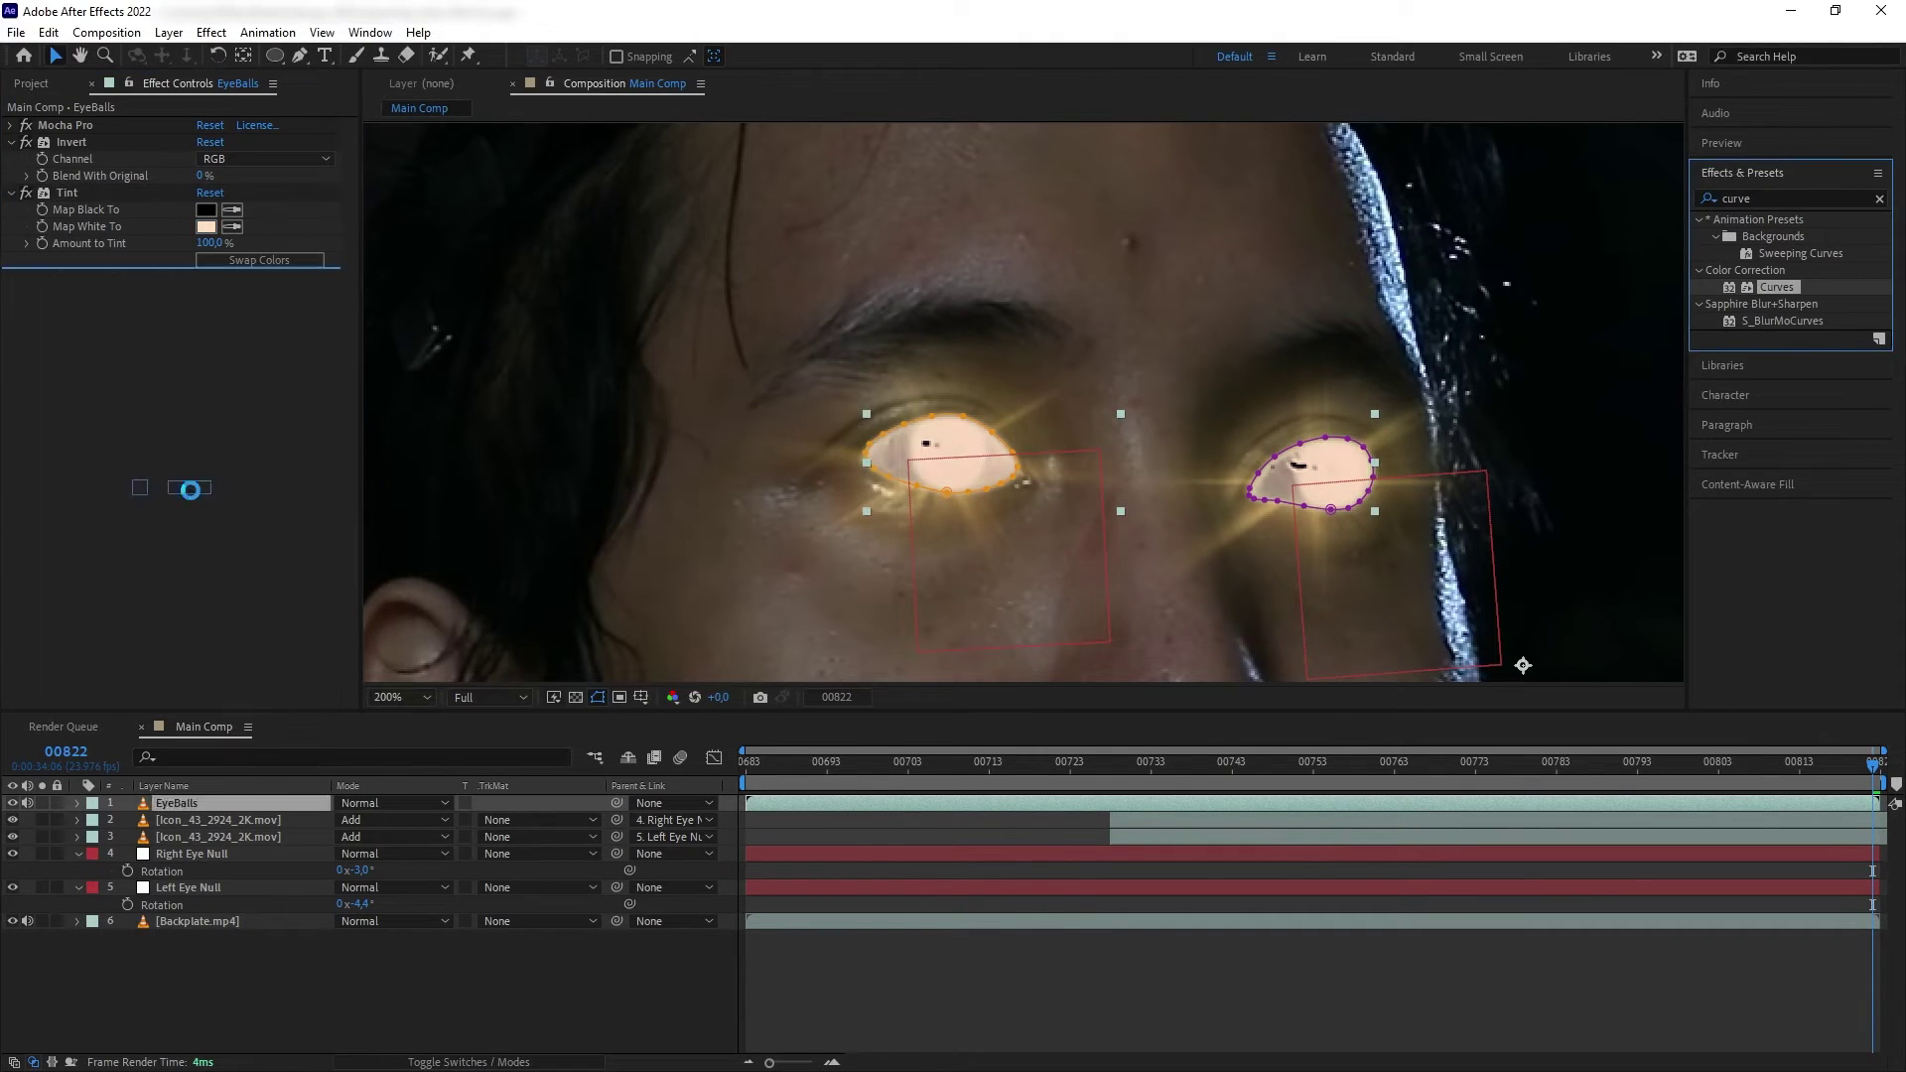
Step: Add Curves with the white point dragged left to brighten the eyes, then add Glow
{"action": "left_click_drag", "start_coordinate": [1776, 287], "coordinate": [100, 612]}
{"action": "left_click_drag", "start_coordinate": [283, 365], "coordinate": [244, 361]}
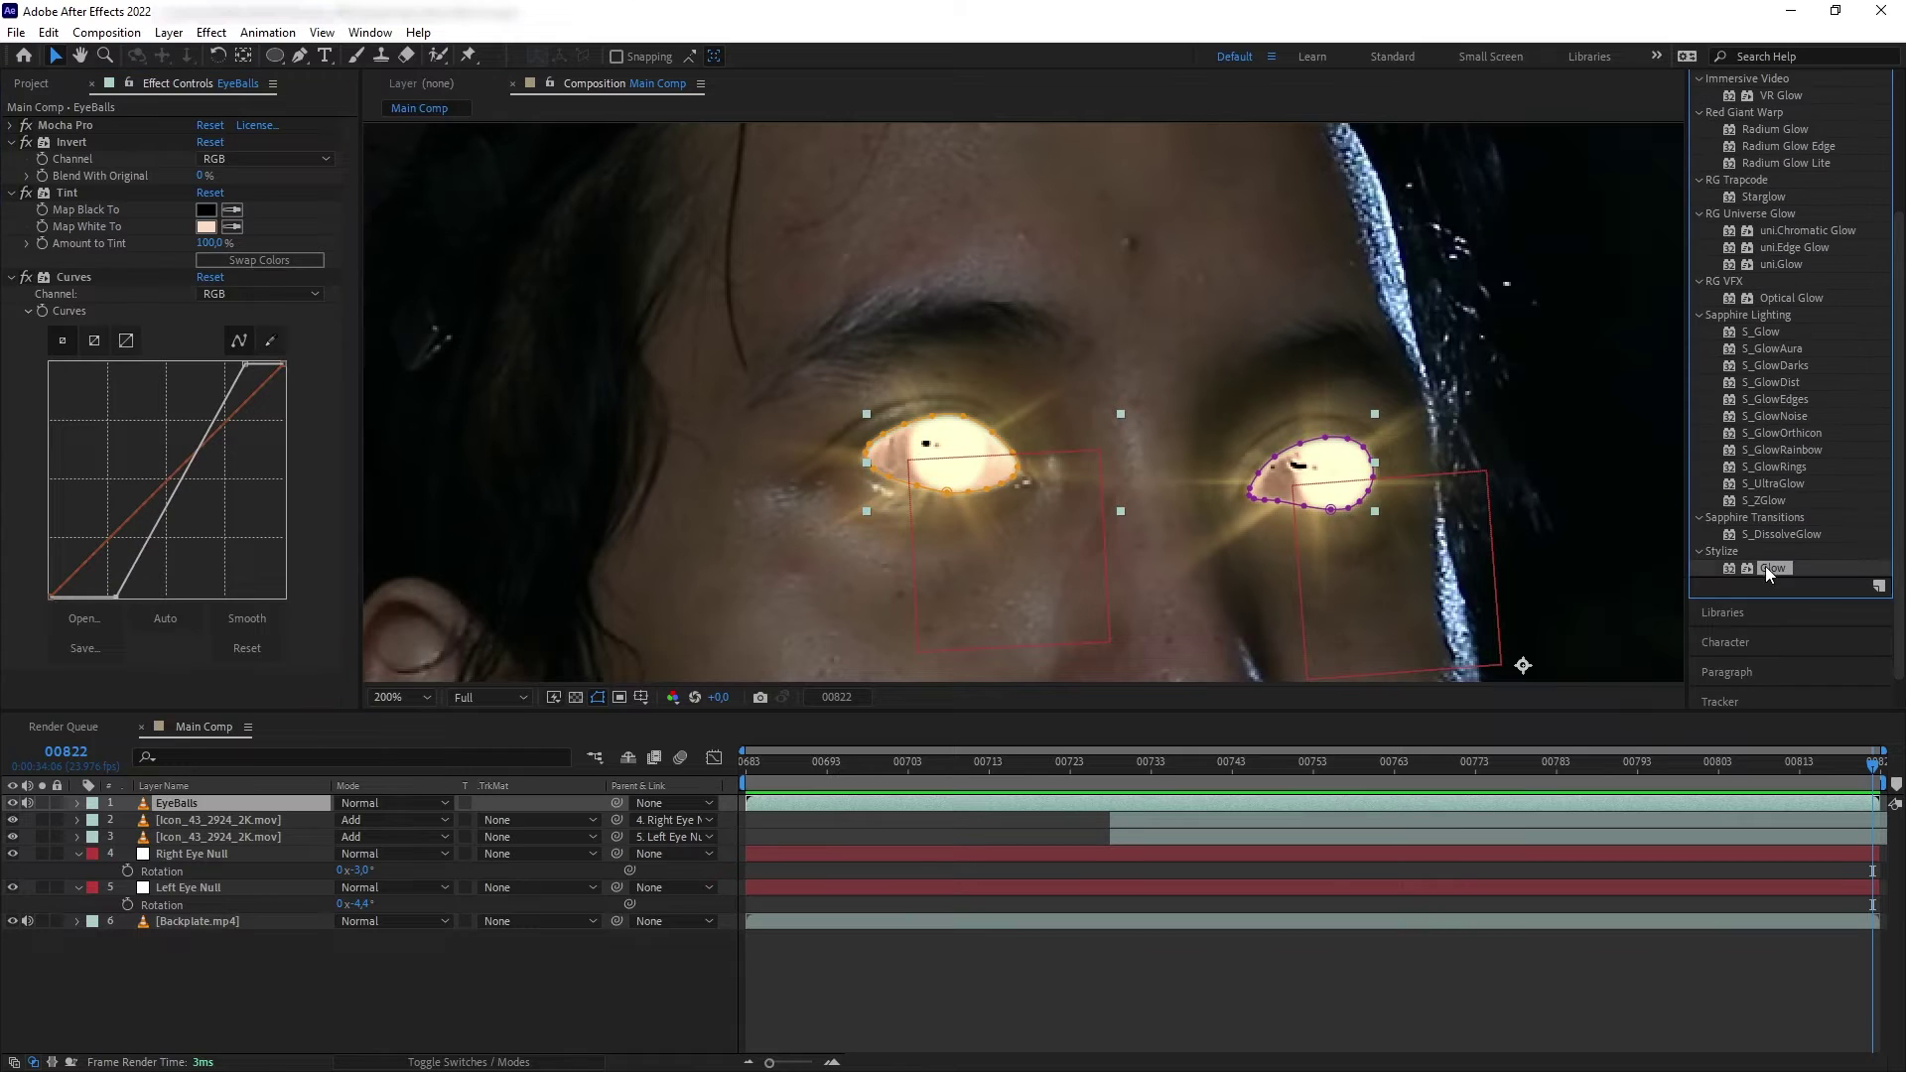
{"action": "left_click_drag", "start_coordinate": [1773, 568], "coordinate": [119, 615]}
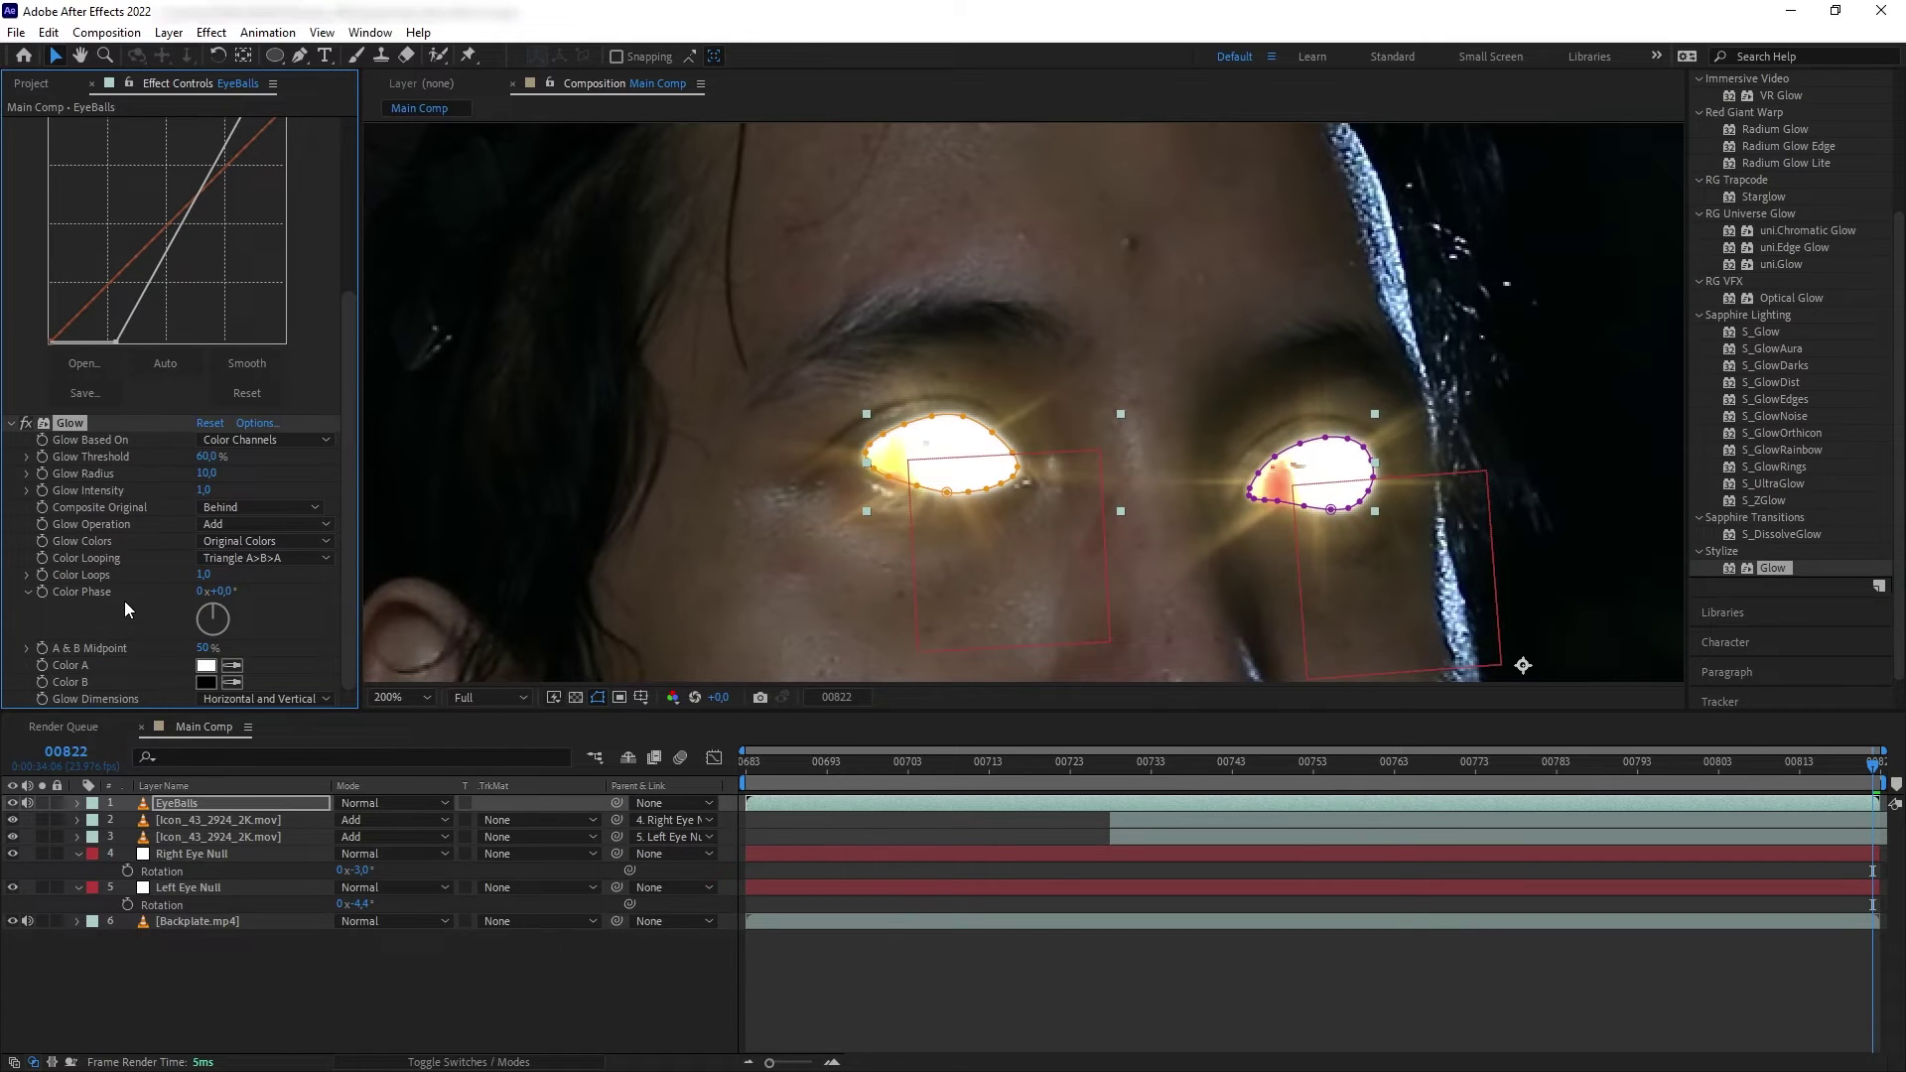
Step: Set the Glow to threshold 80%, radius 7 and intensity 0,5
{"action": "left_click", "coordinate": [209, 459]}
{"action": "type", "text": "80"}
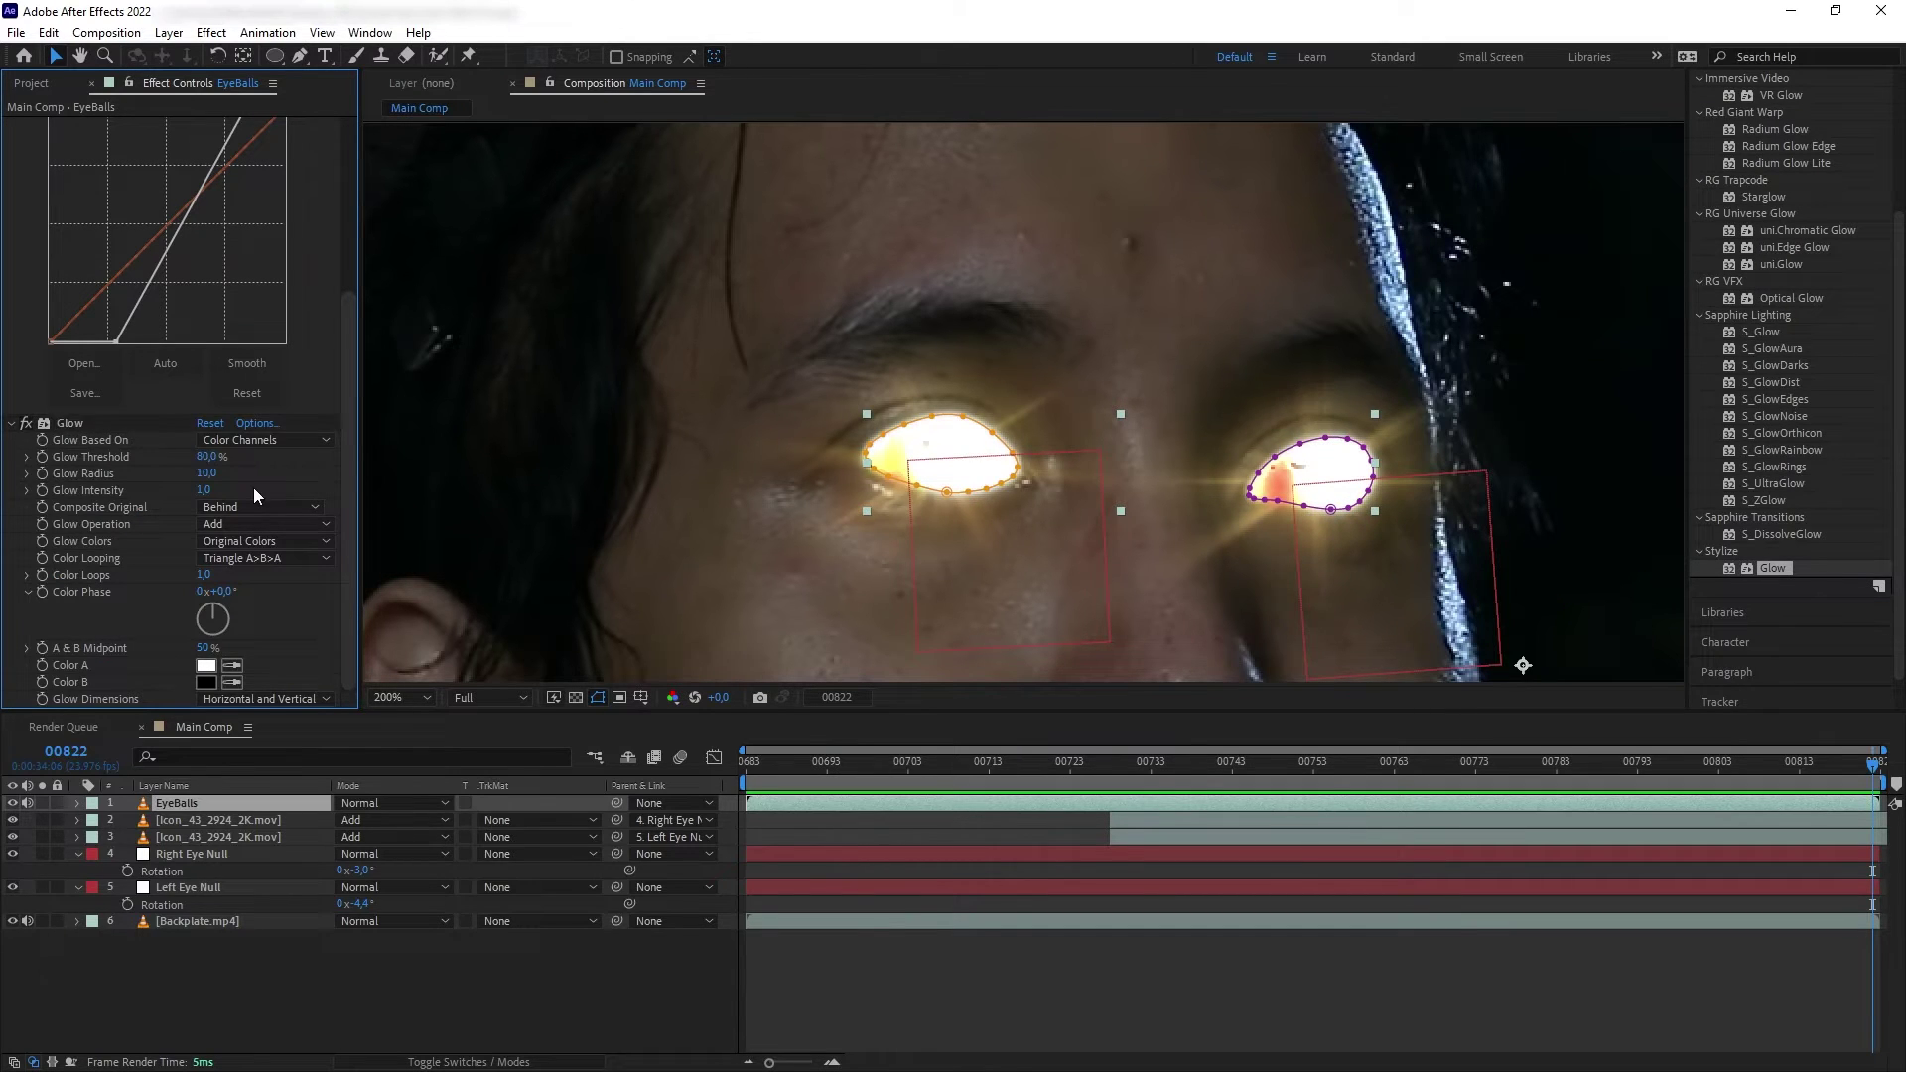
{"action": "key", "text": "Tab"}
{"action": "type", "text": "7"}
{"action": "key", "text": "Tab"}
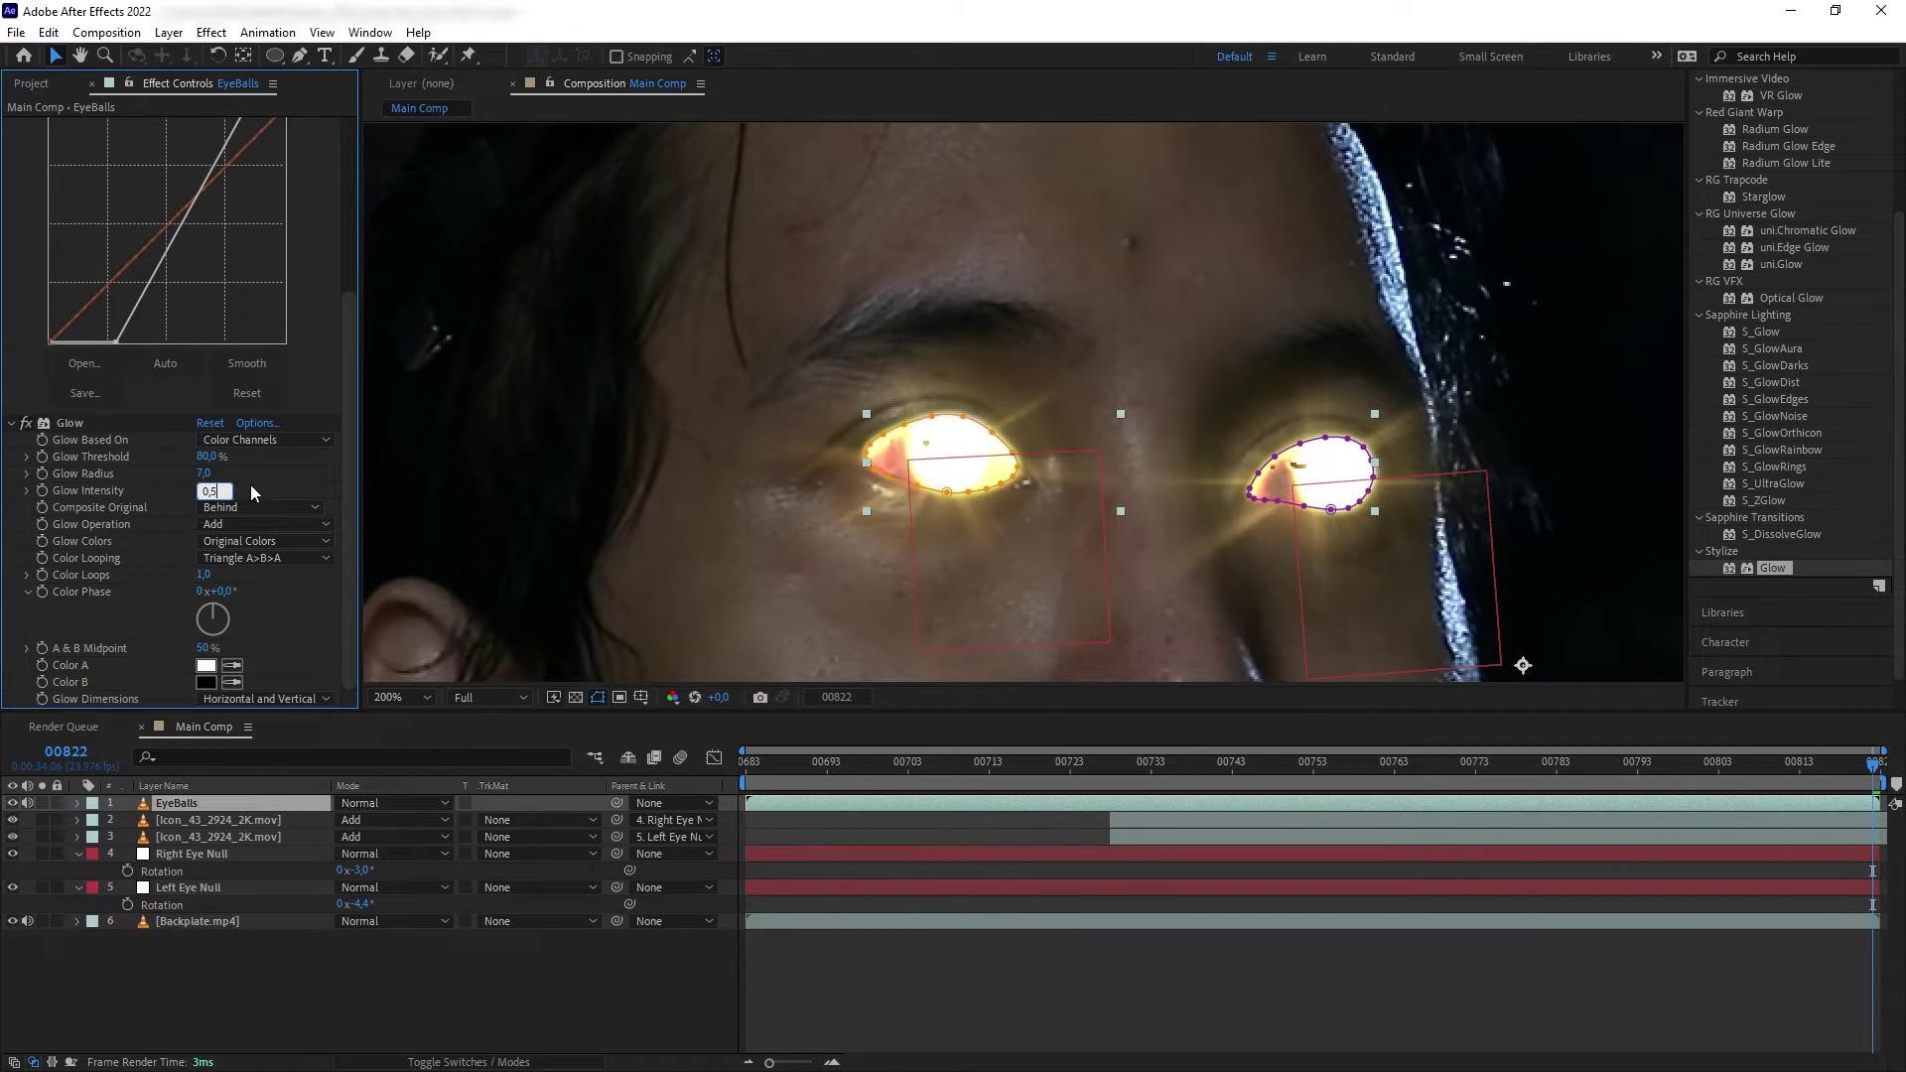
{"action": "type", "text": "0,5"}
{"action": "key", "text": "Return"}
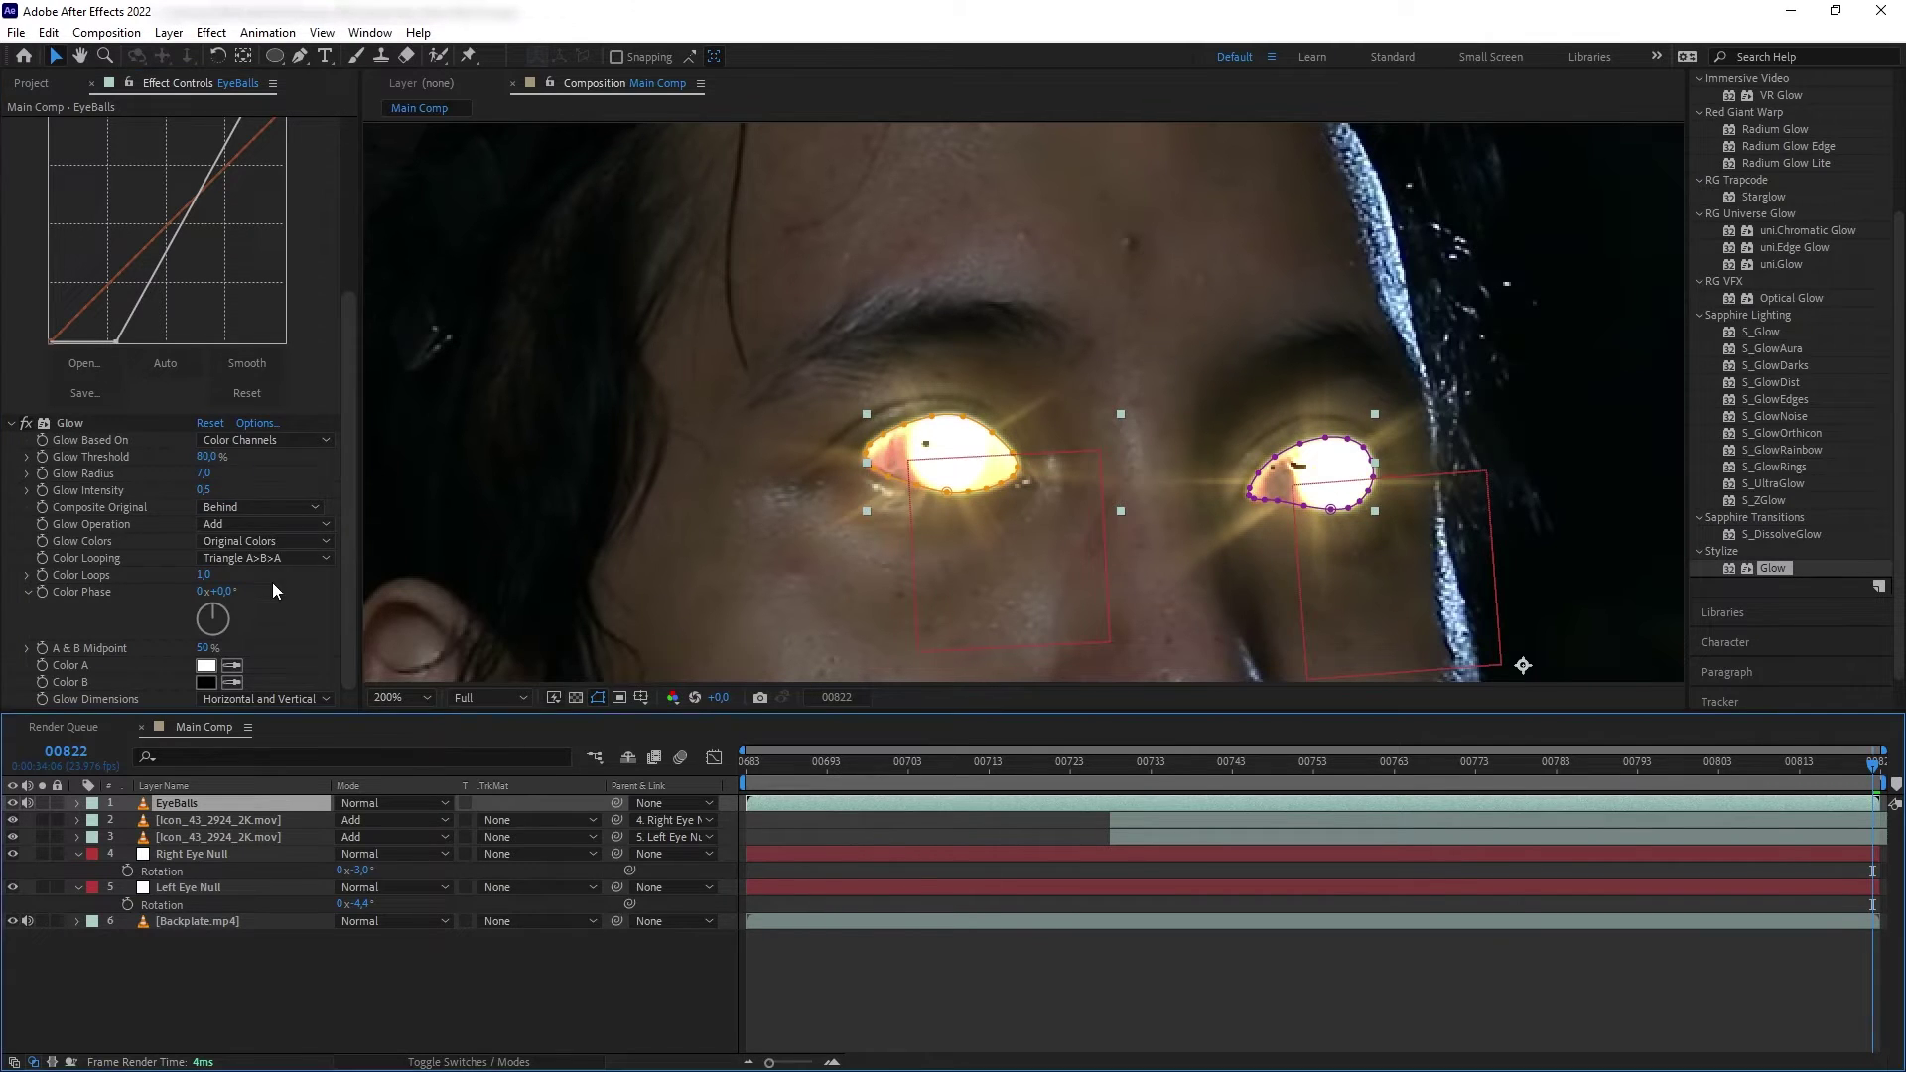
Step: Switch Glow Colors to A & B Colors with an orange Color B
{"action": "left_click", "coordinate": [260, 541]}
{"action": "left_click", "coordinate": [248, 582]}
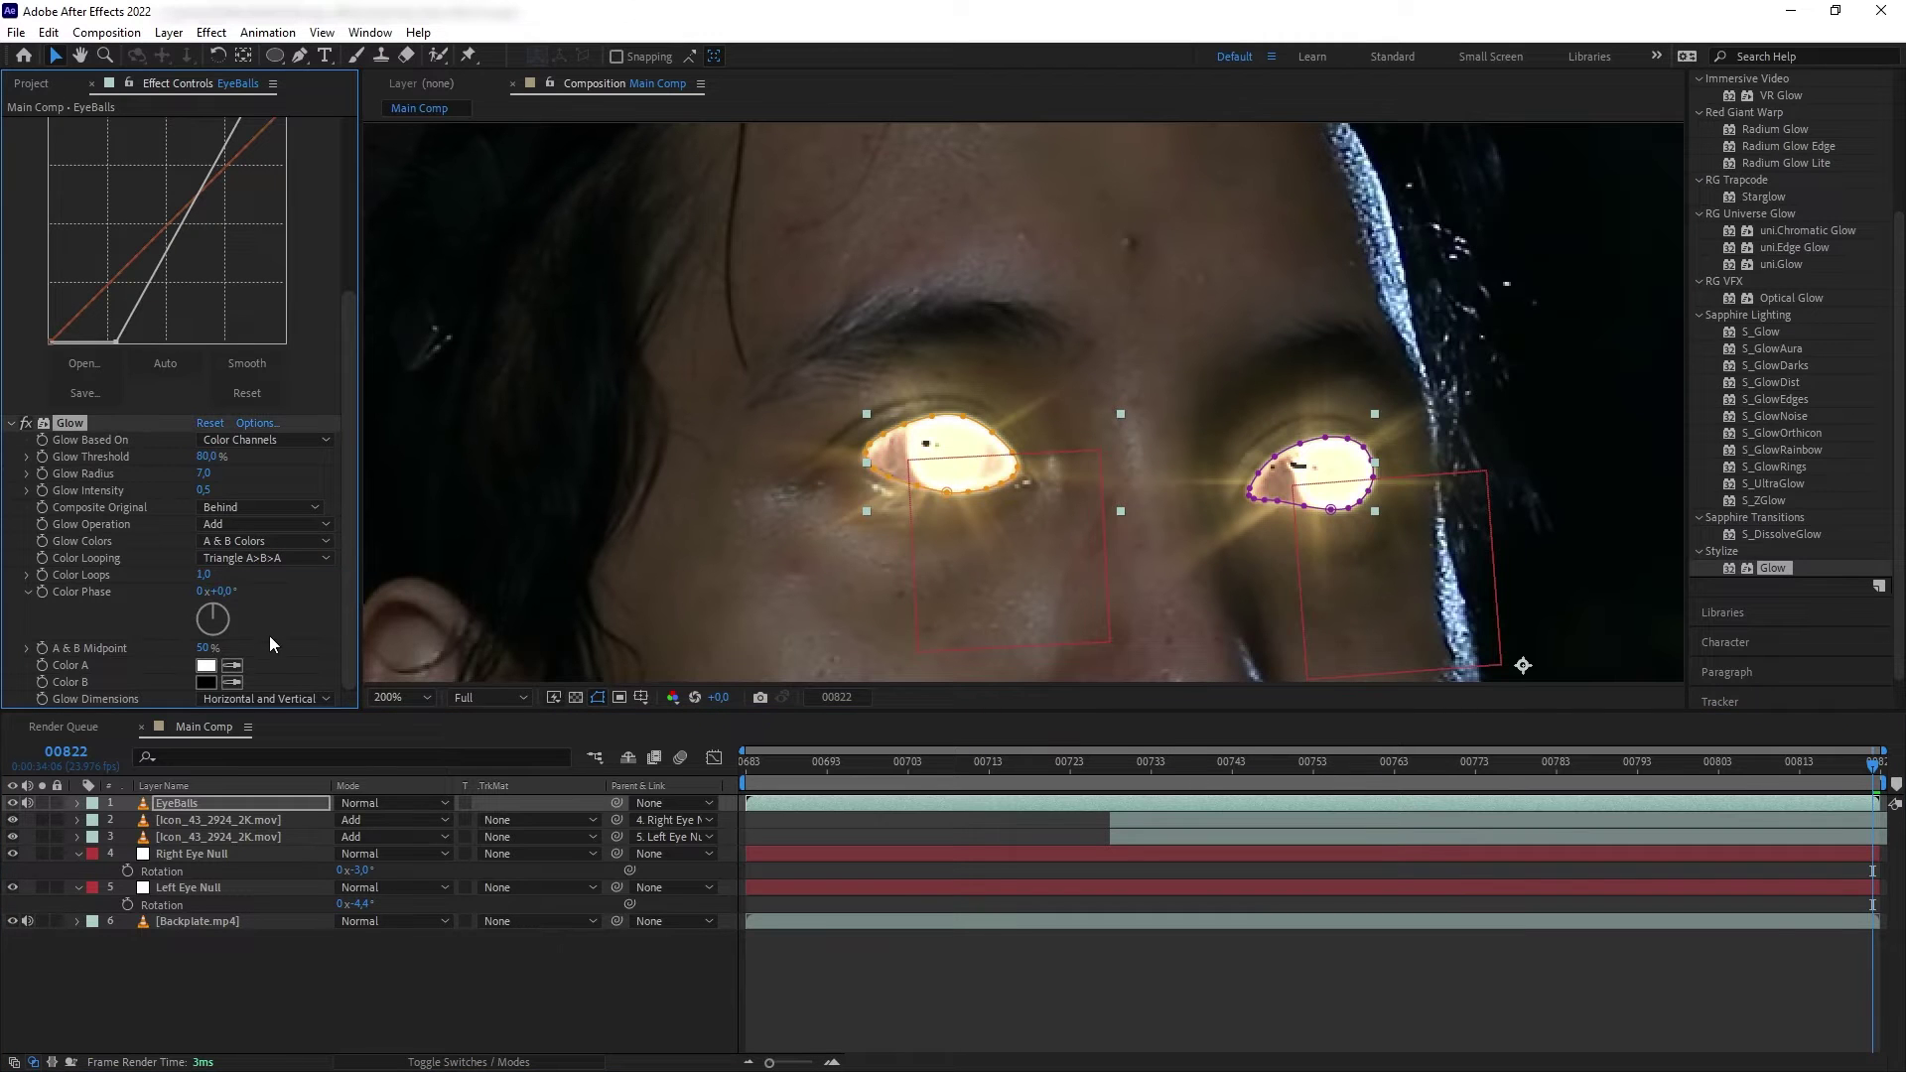
{"action": "left_click", "coordinate": [200, 683]}
{"action": "left_click_drag", "start_coordinate": [701, 677], "coordinate": [702, 663]}
{"action": "left_click", "coordinate": [665, 431]}
{"action": "left_click", "coordinate": [852, 428]}
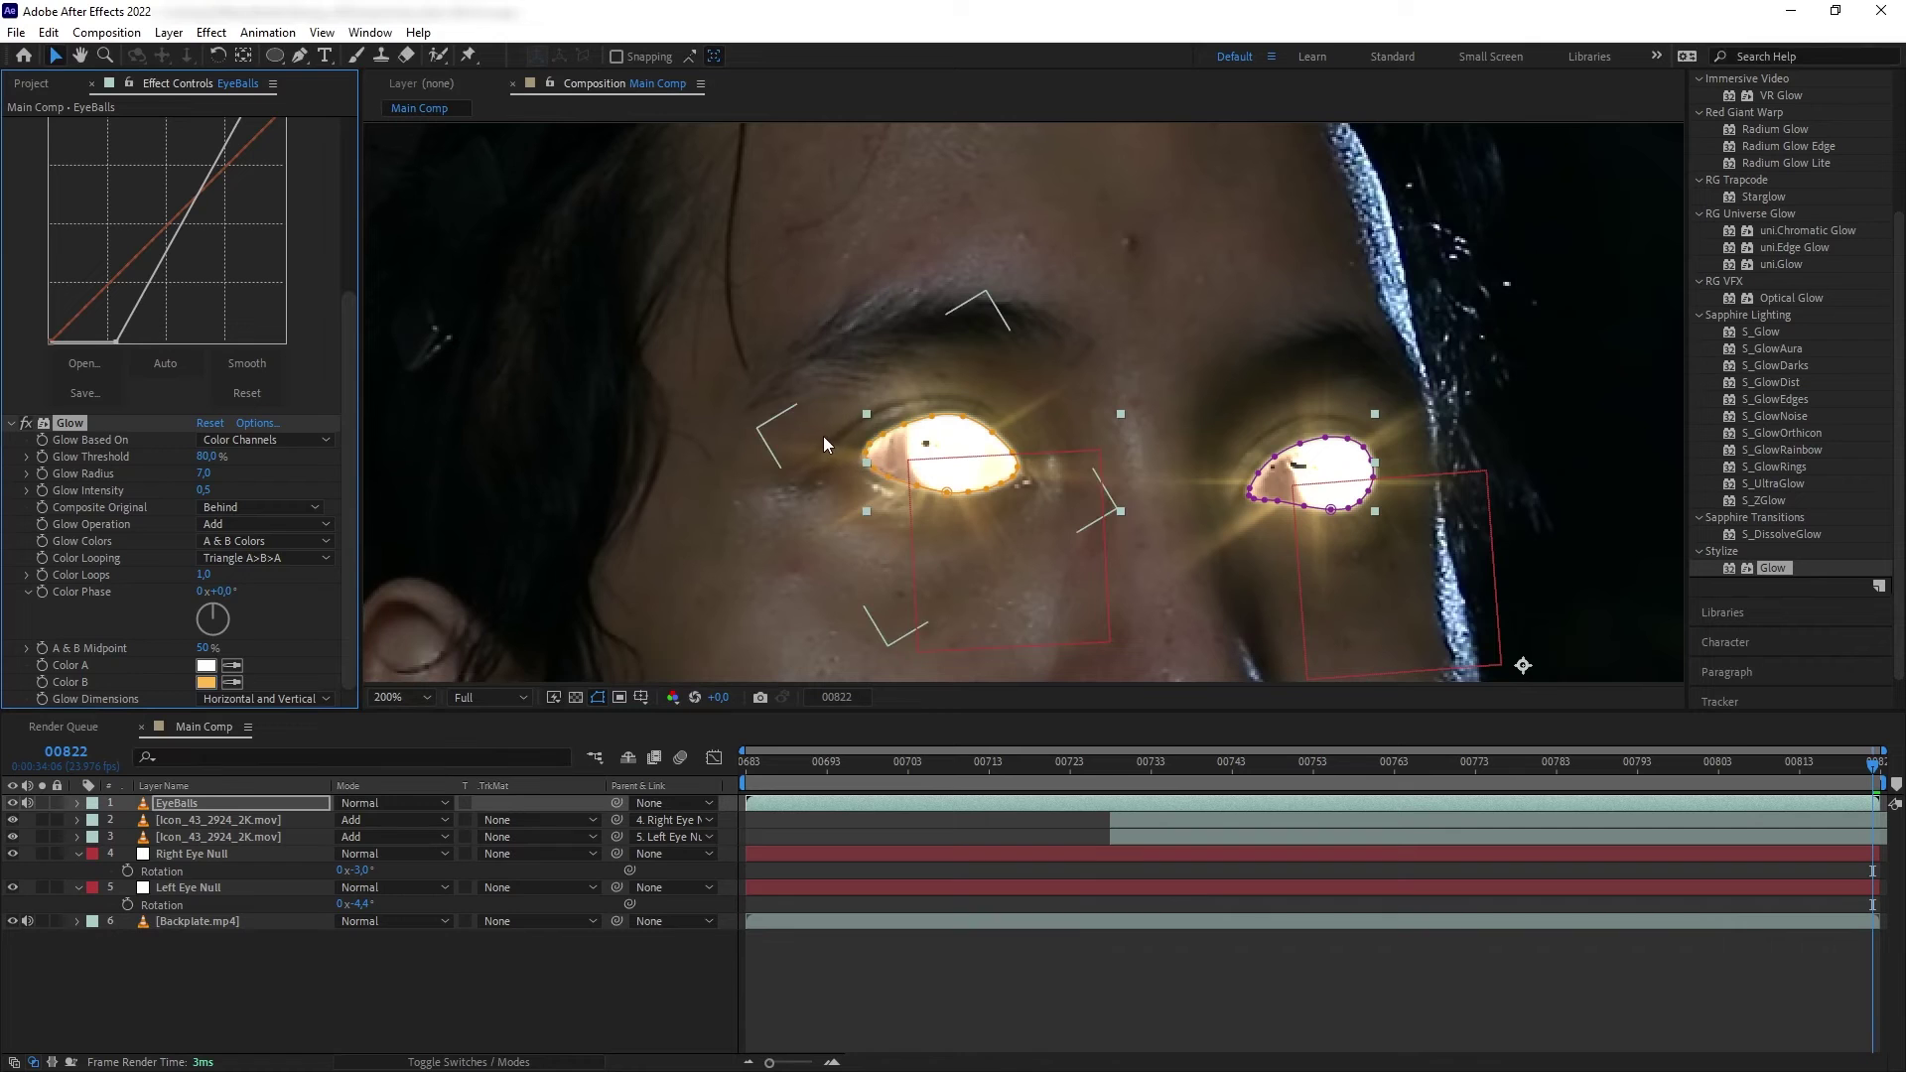
Step: Duplicate the Glow and give Glow 2 a 4,5% threshold and radius 50
{"action": "key", "text": "ctrl+d"}
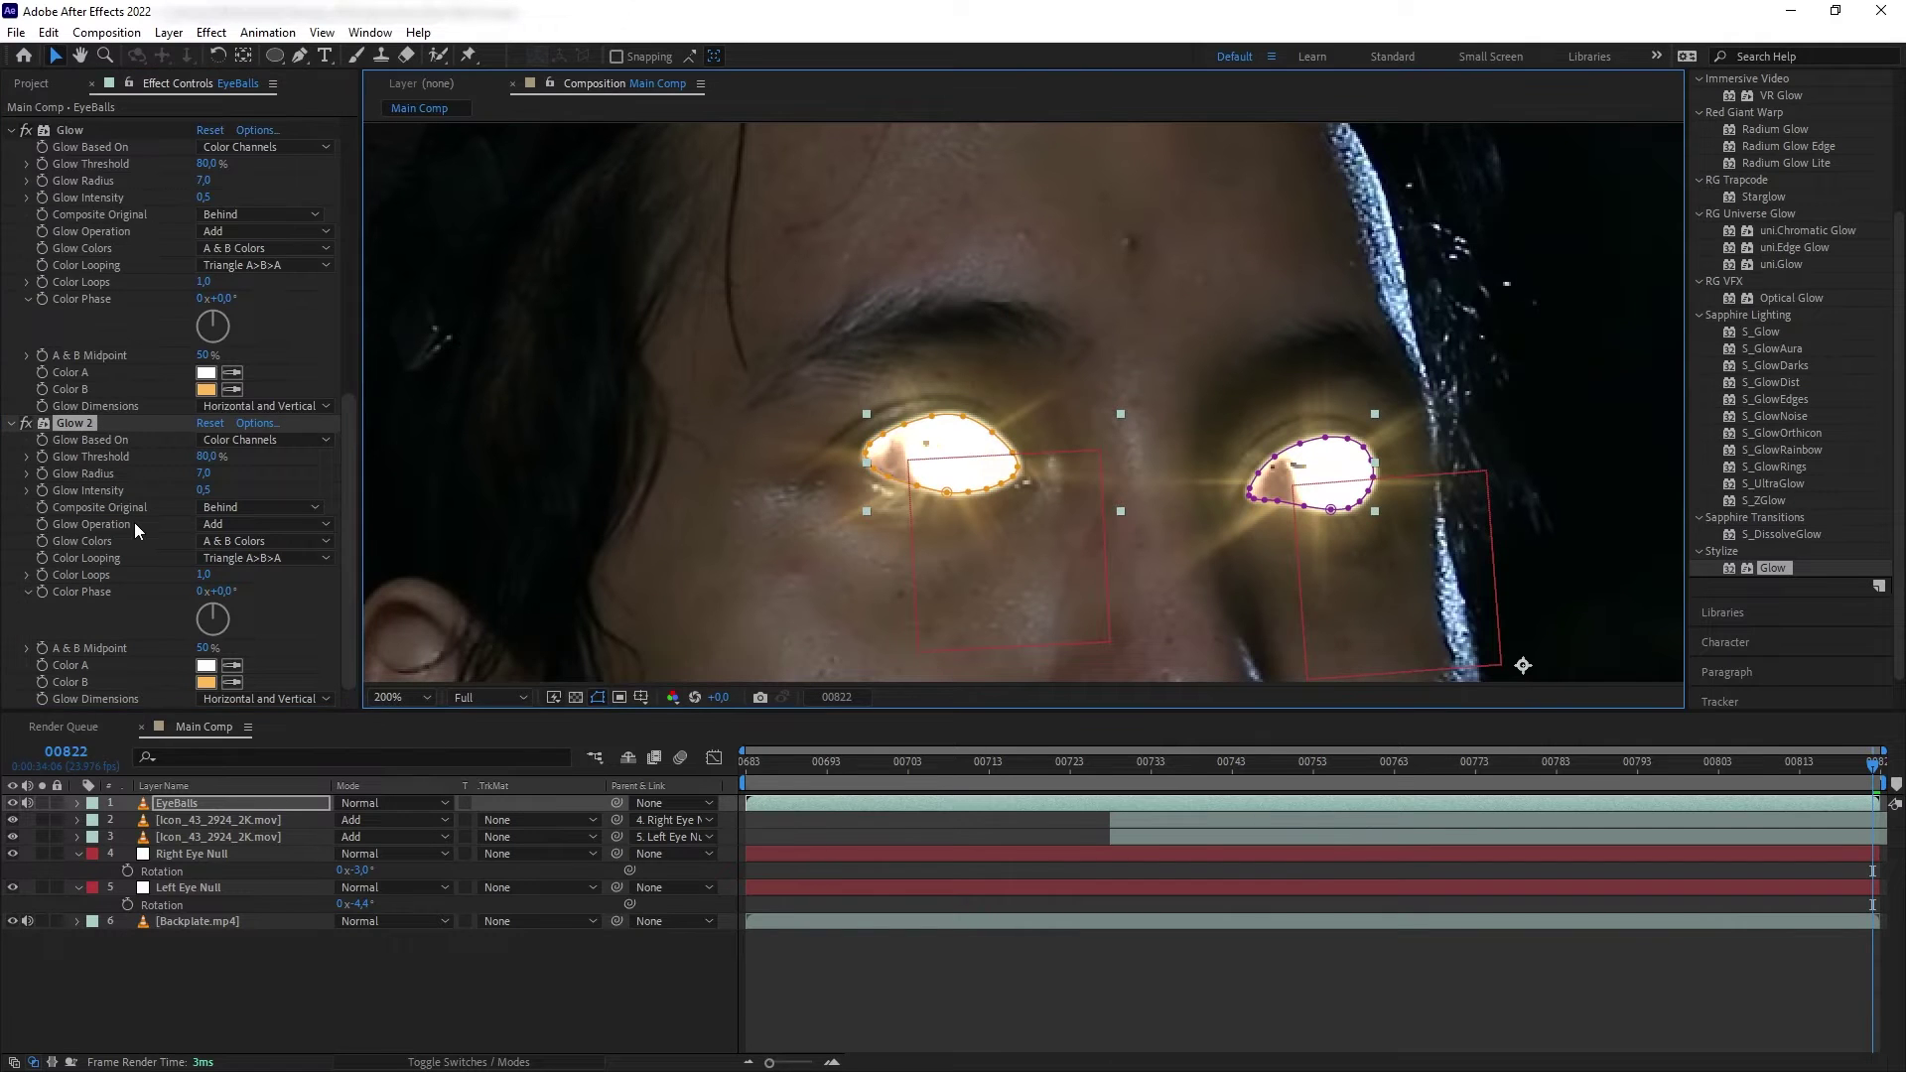
{"action": "left_click", "coordinate": [206, 457]}
{"action": "type", "text": "4"}
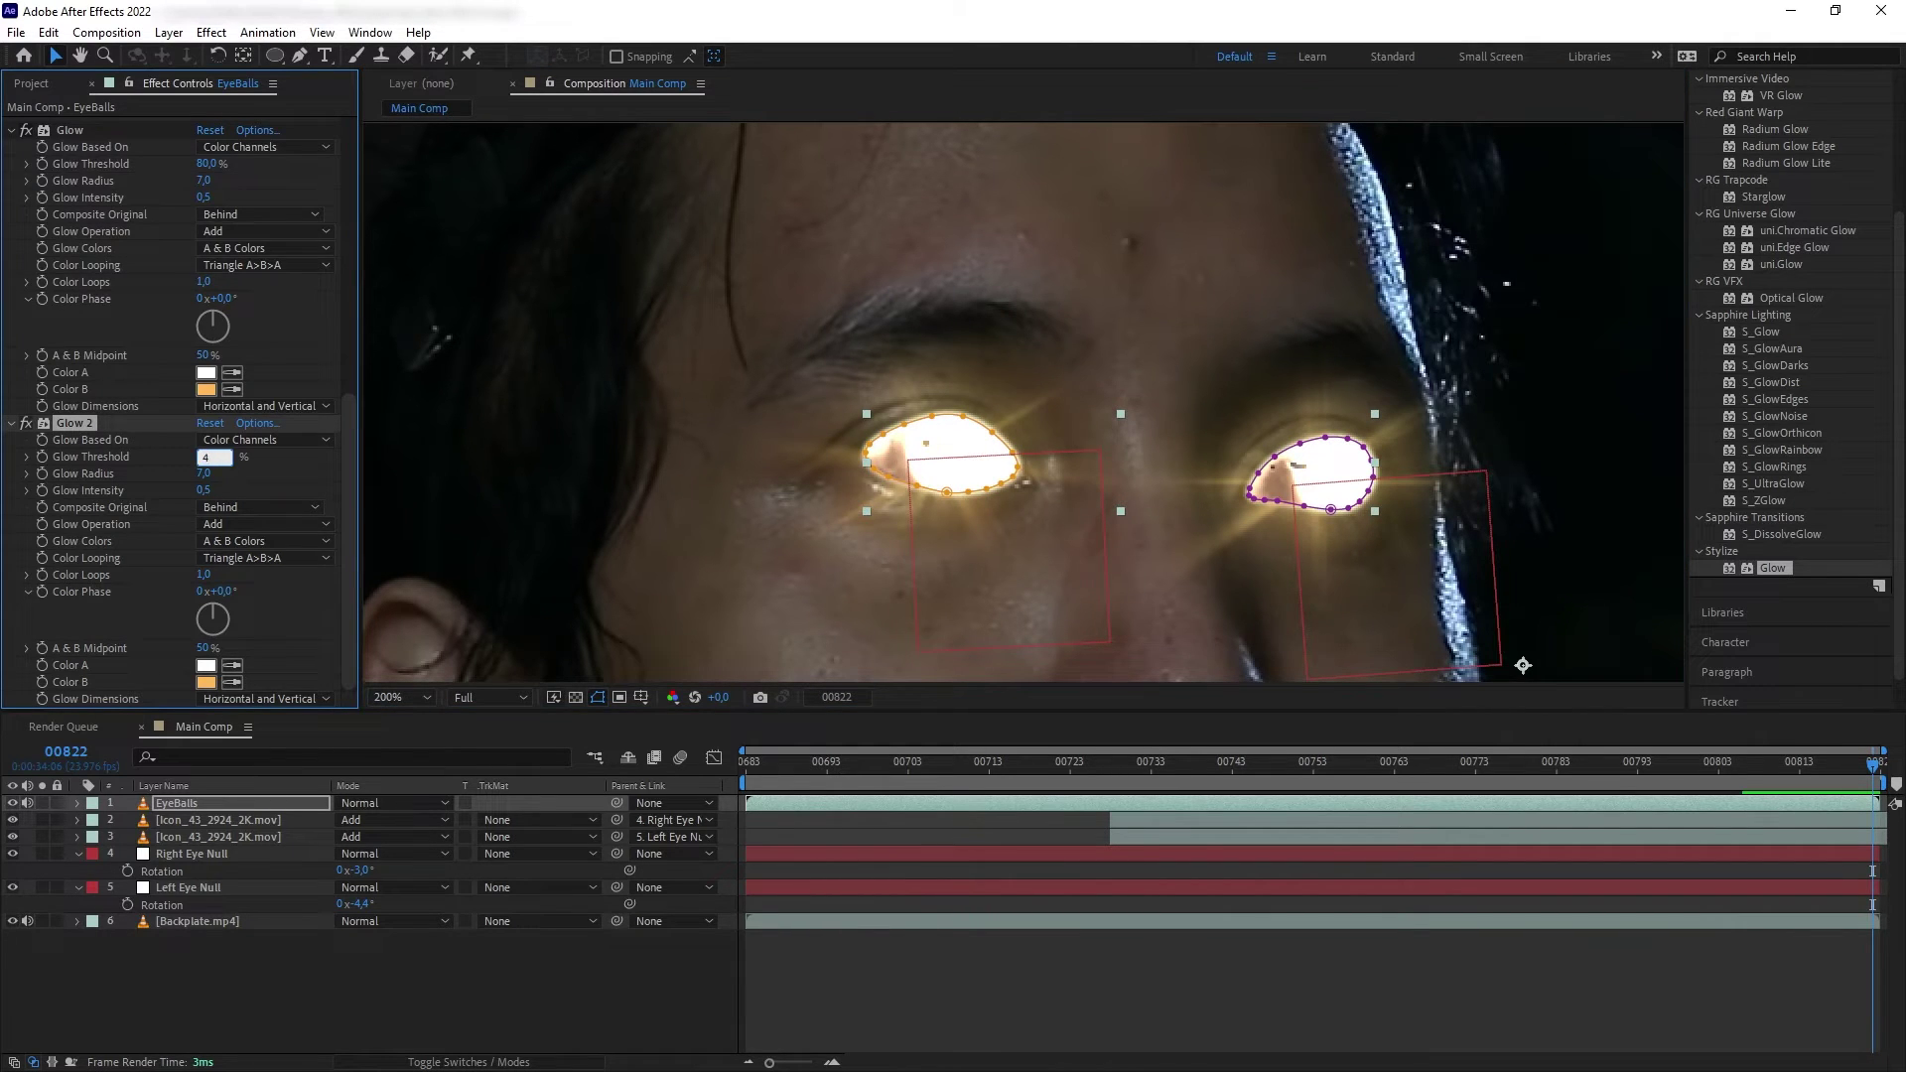
{"action": "type", "text": ",5"}
{"action": "key", "text": "Return"}
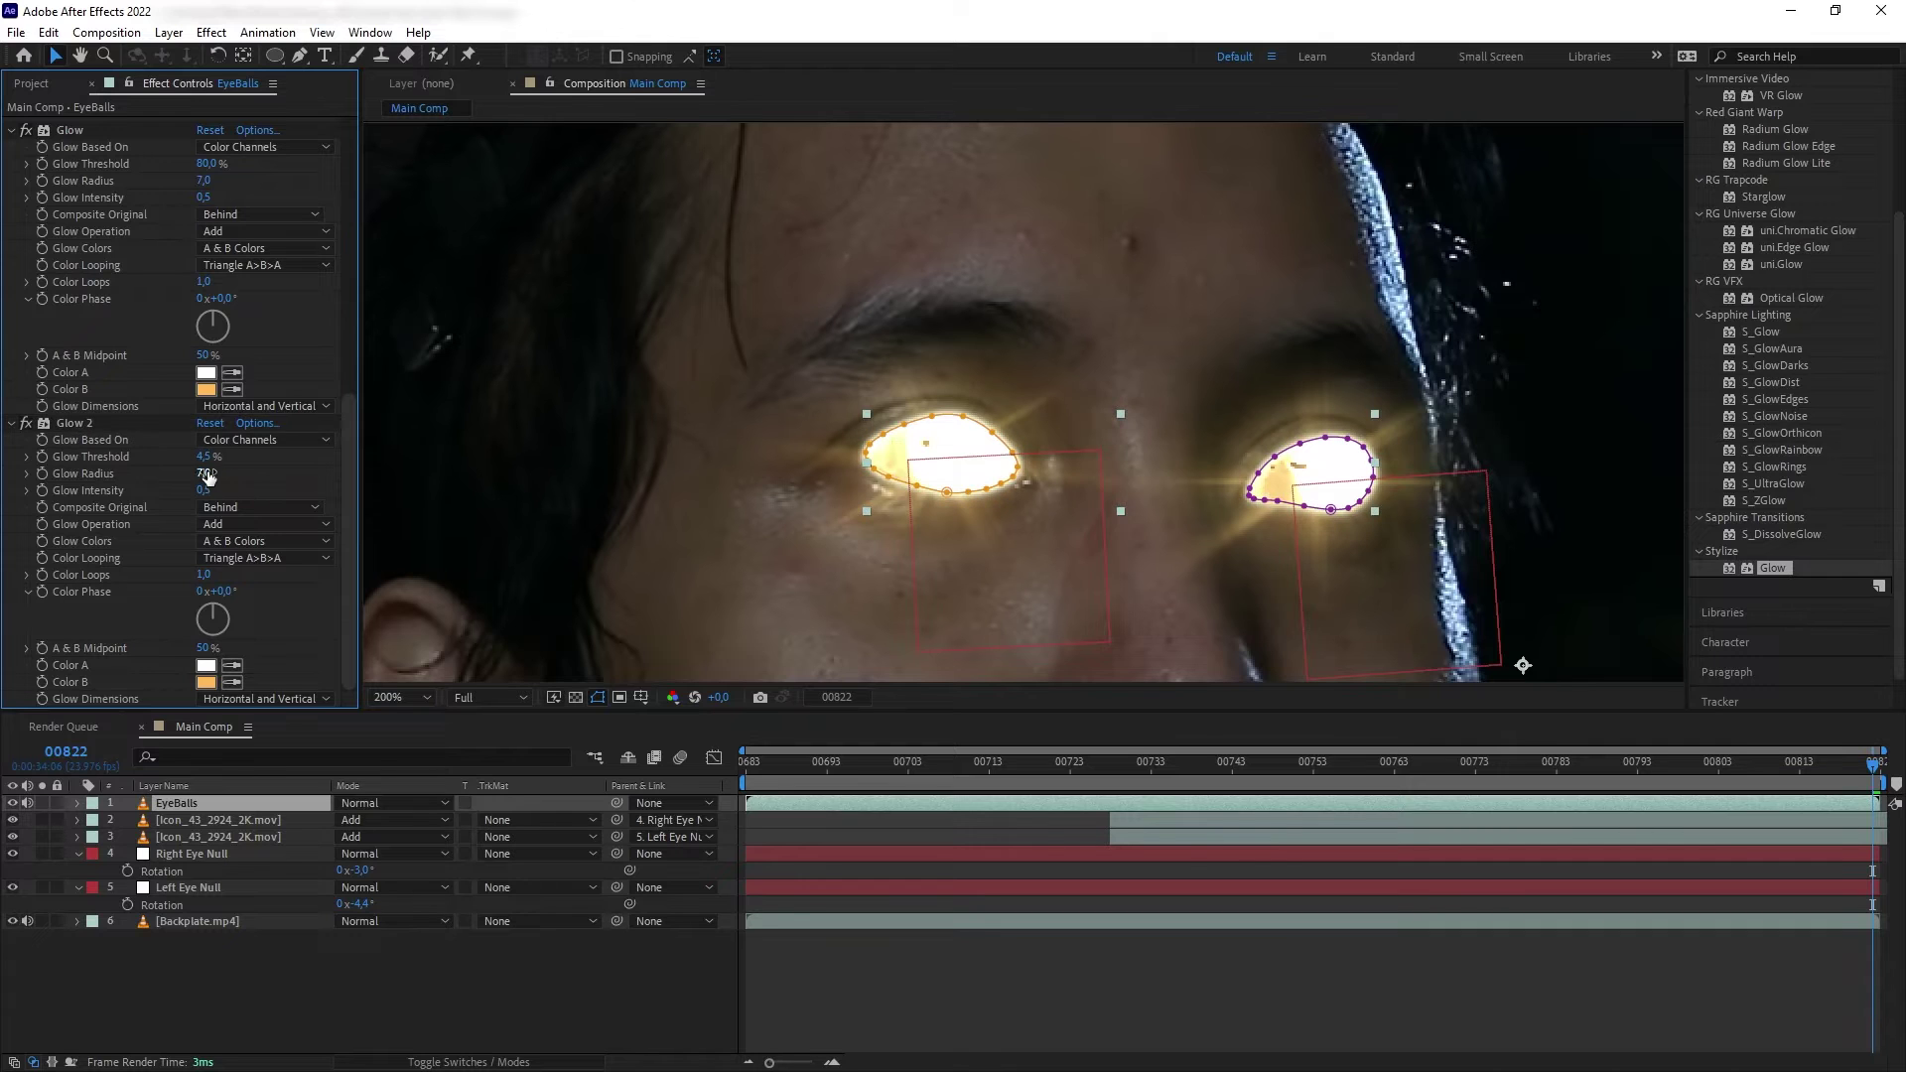
{"action": "left_click", "coordinate": [207, 474]}
{"action": "type", "text": "50"}
{"action": "key", "text": "Return"}
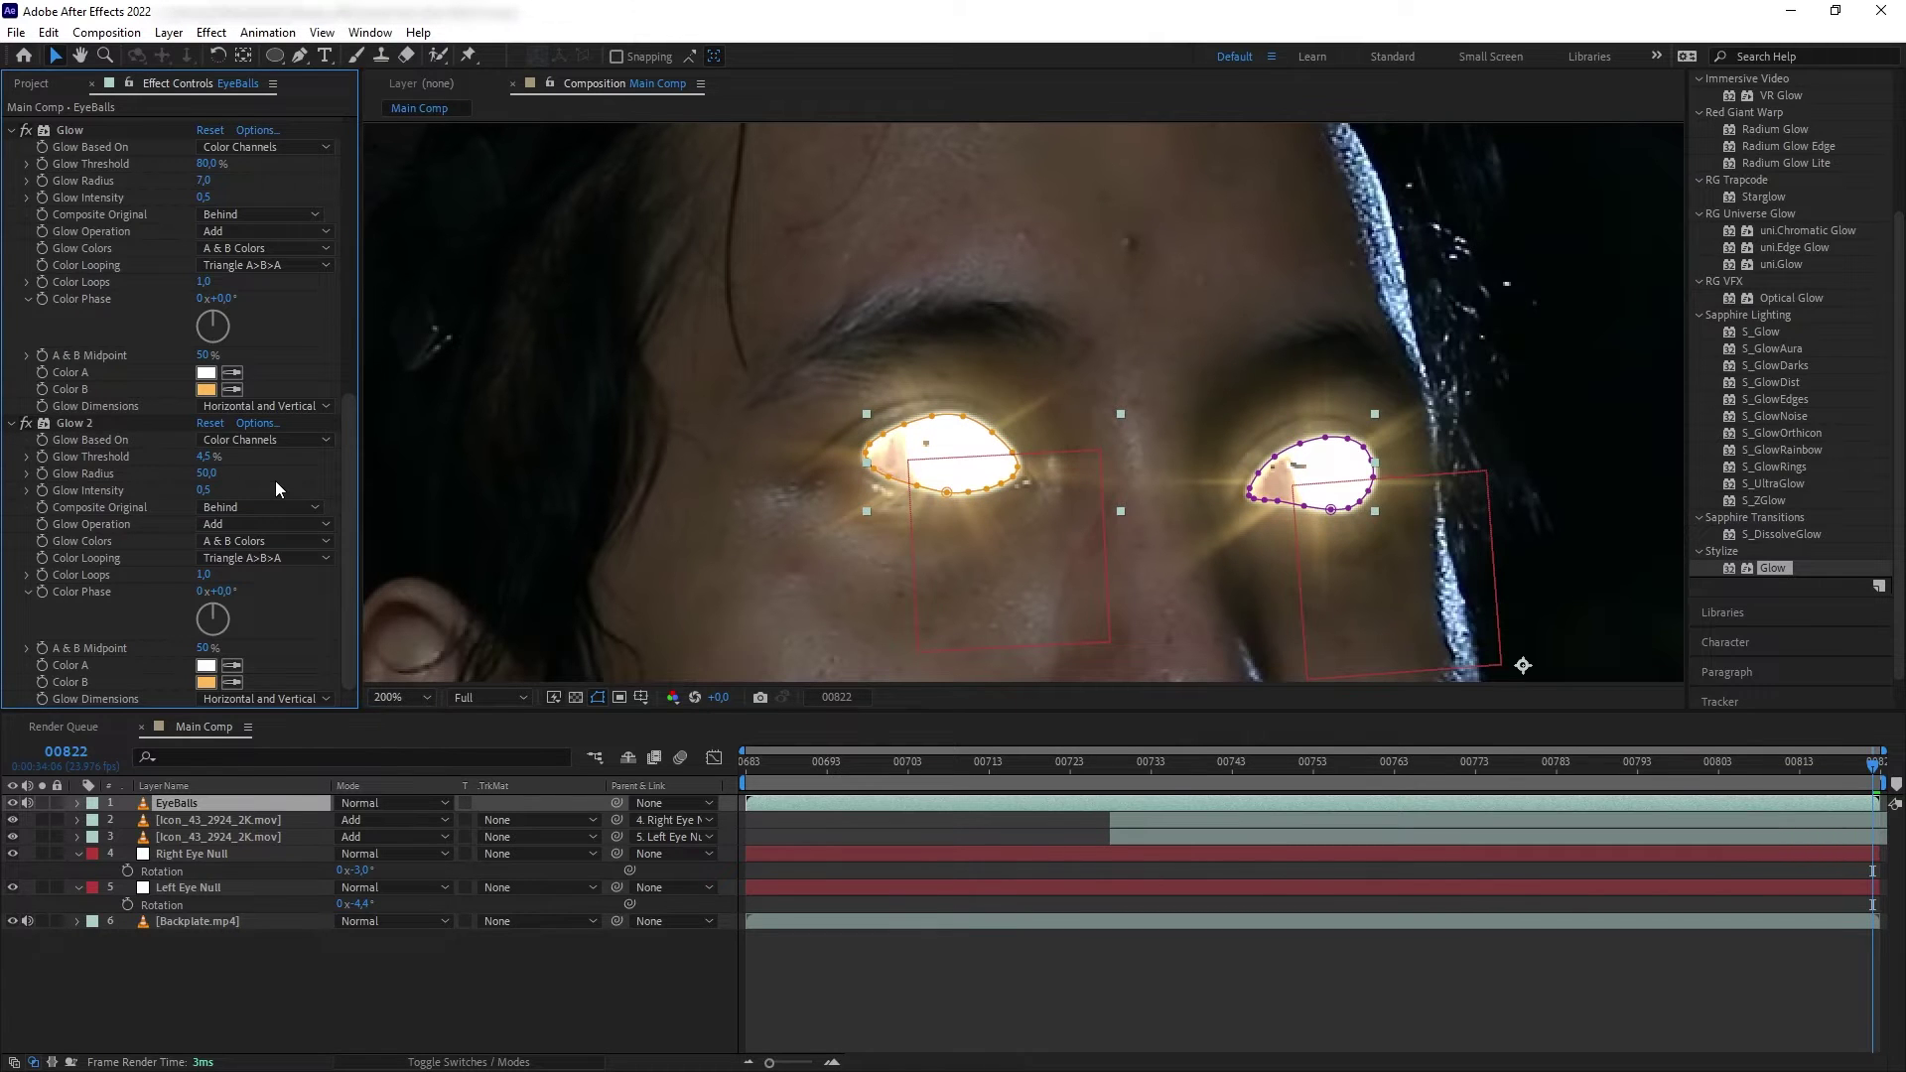
{"action": "left_click", "coordinate": [340, 1040]}
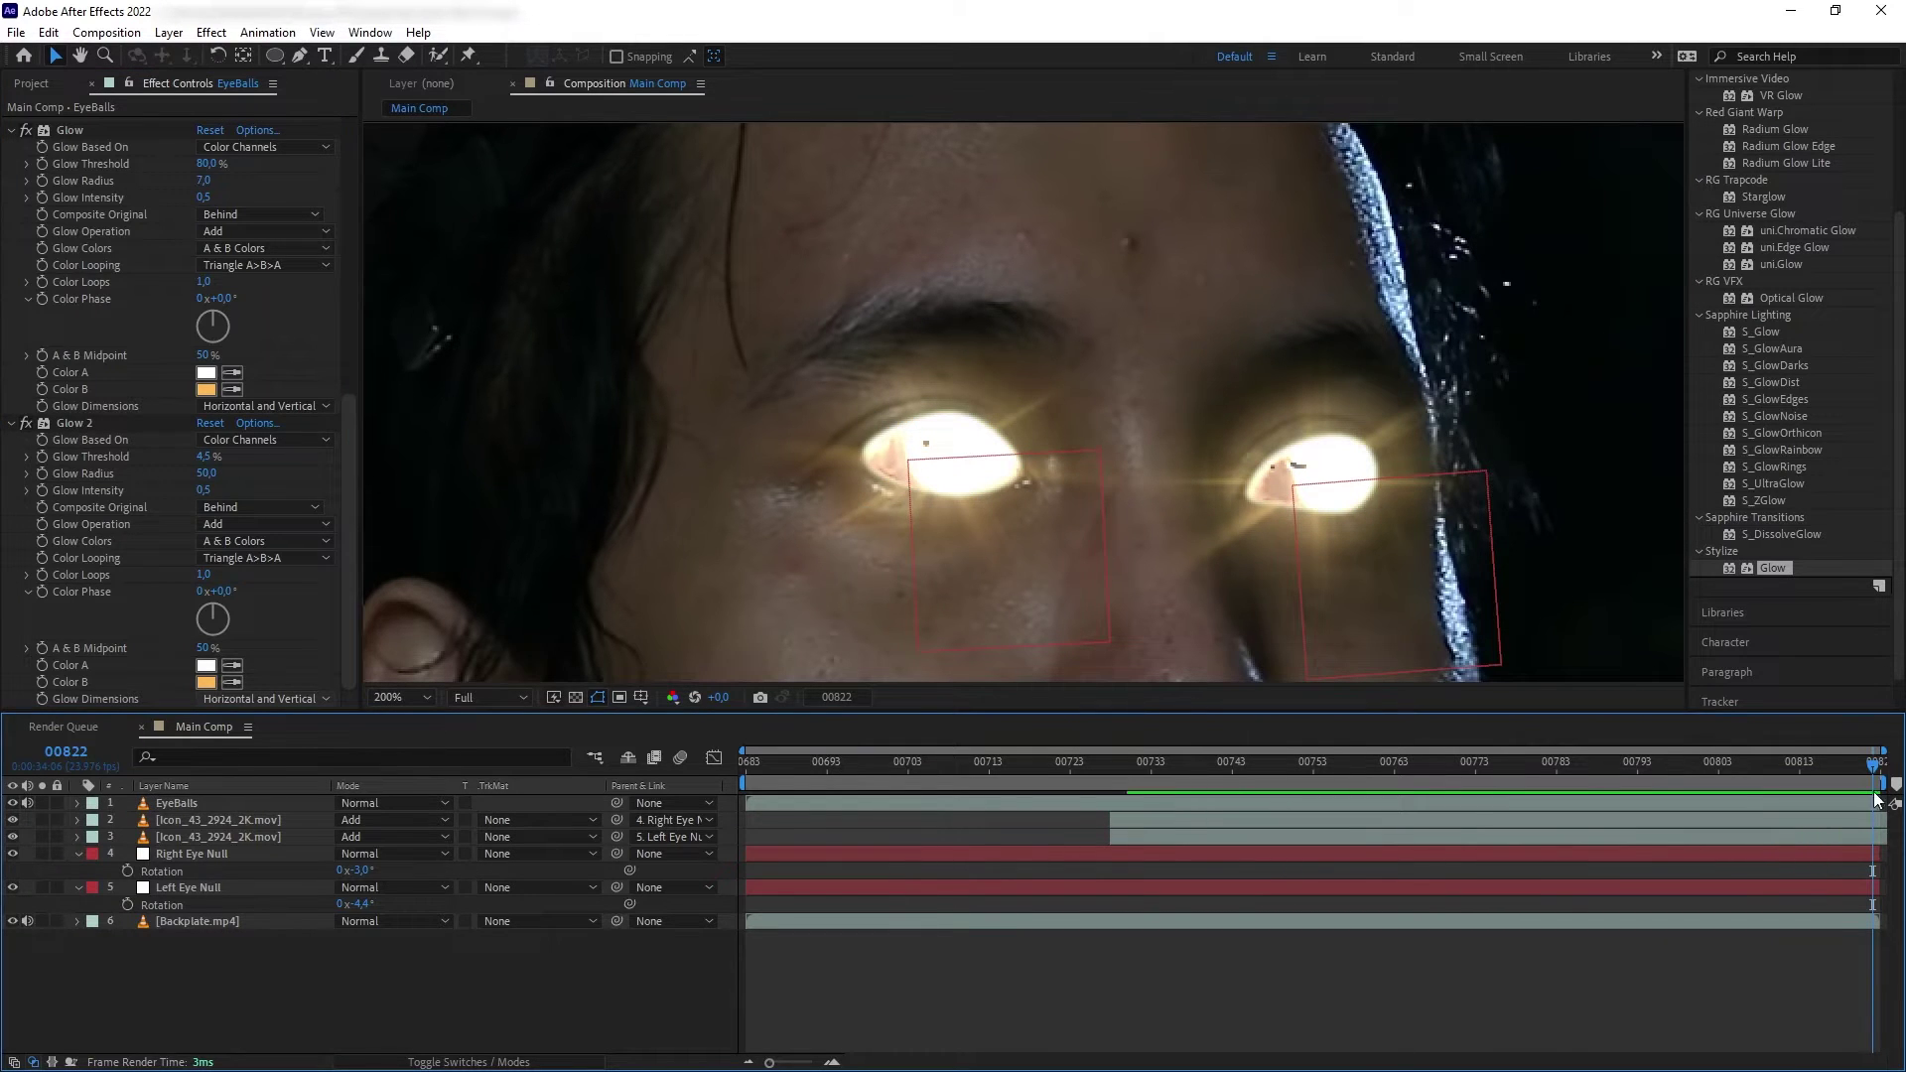
Step: Set the EyeBalls layer's blend mode to Overlay for golden eyes
{"action": "mouse_move", "coordinate": [1870, 768]}
{"action": "left_mouse_down"}
{"action": "mouse_move", "coordinate": [1638, 782]}
{"action": "mouse_move", "coordinate": [1243, 766]}
{"action": "mouse_move", "coordinate": [1636, 747]}
{"action": "mouse_move", "coordinate": [1873, 764]}
{"action": "left_mouse_up"}
{"action": "left_click", "coordinate": [431, 800]}
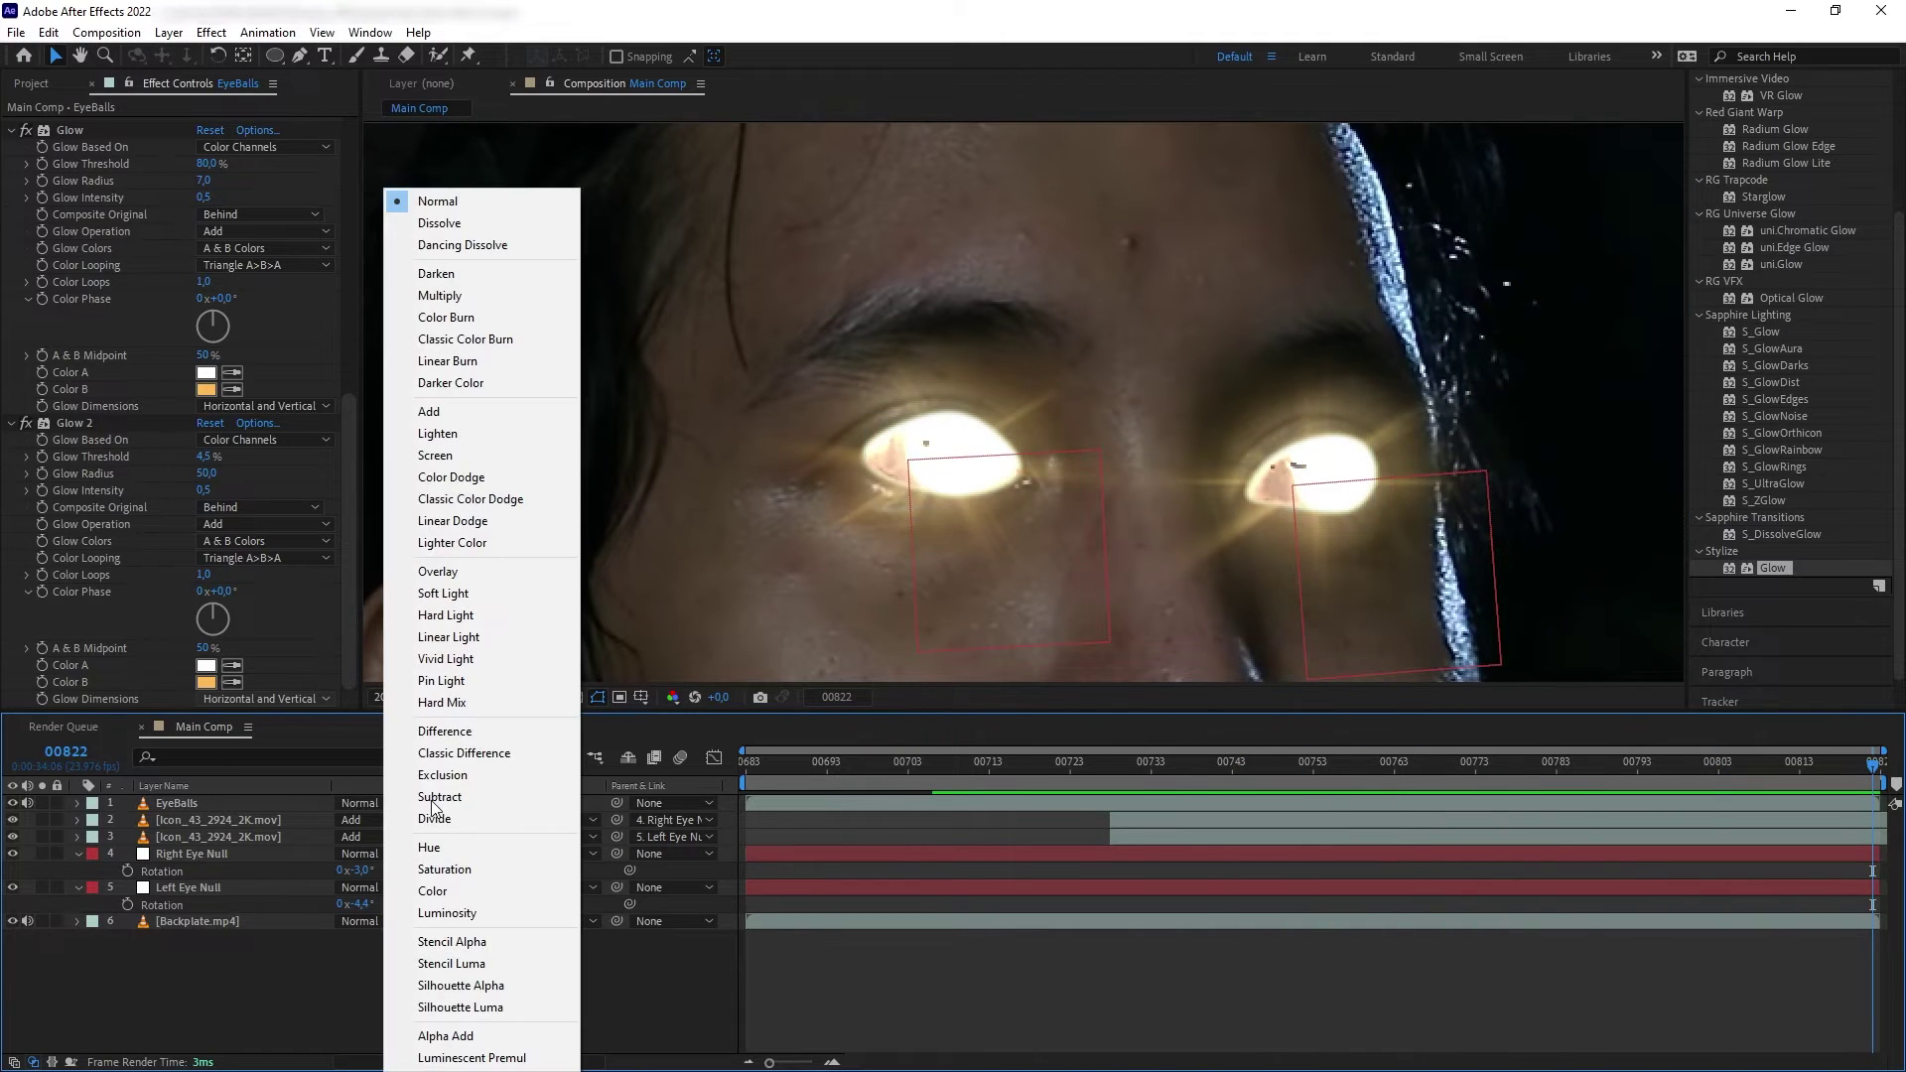
{"action": "left_click", "coordinate": [437, 570]}
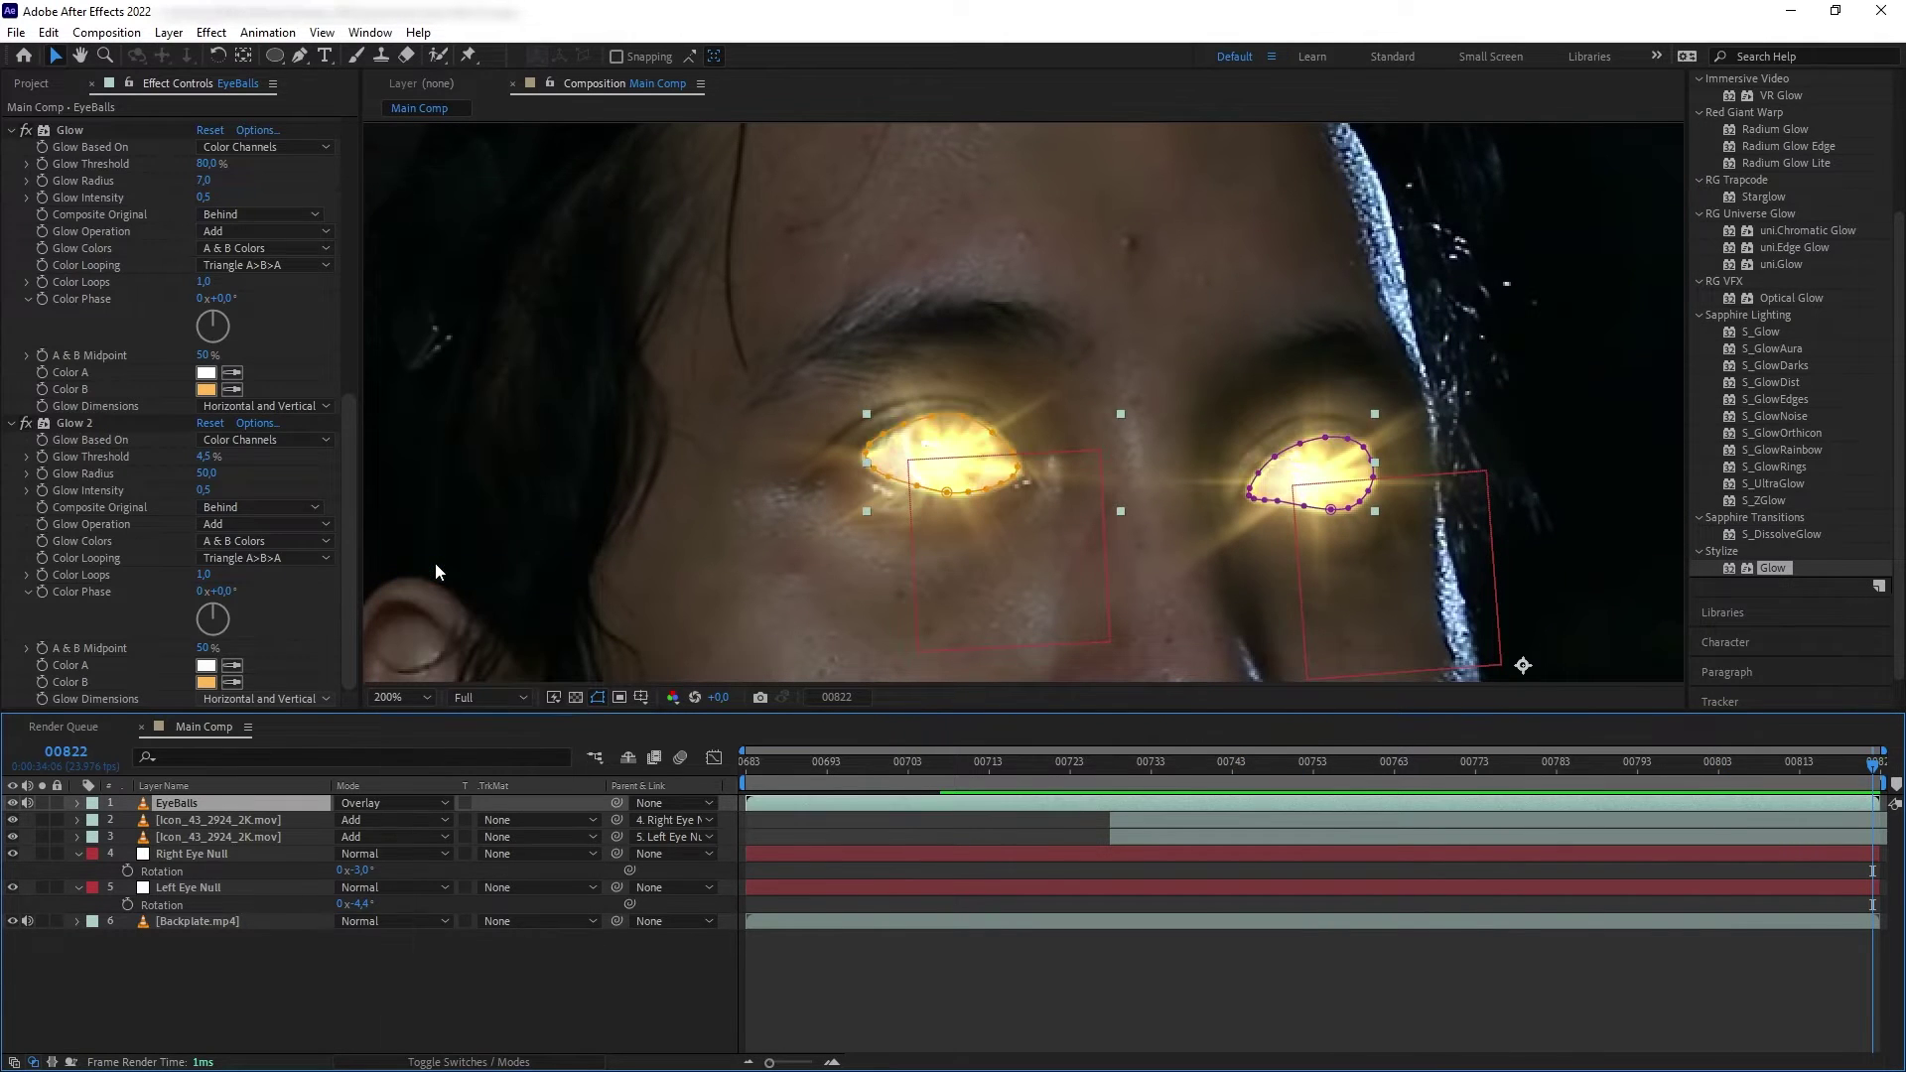
{"action": "left_click", "coordinate": [1523, 997]}
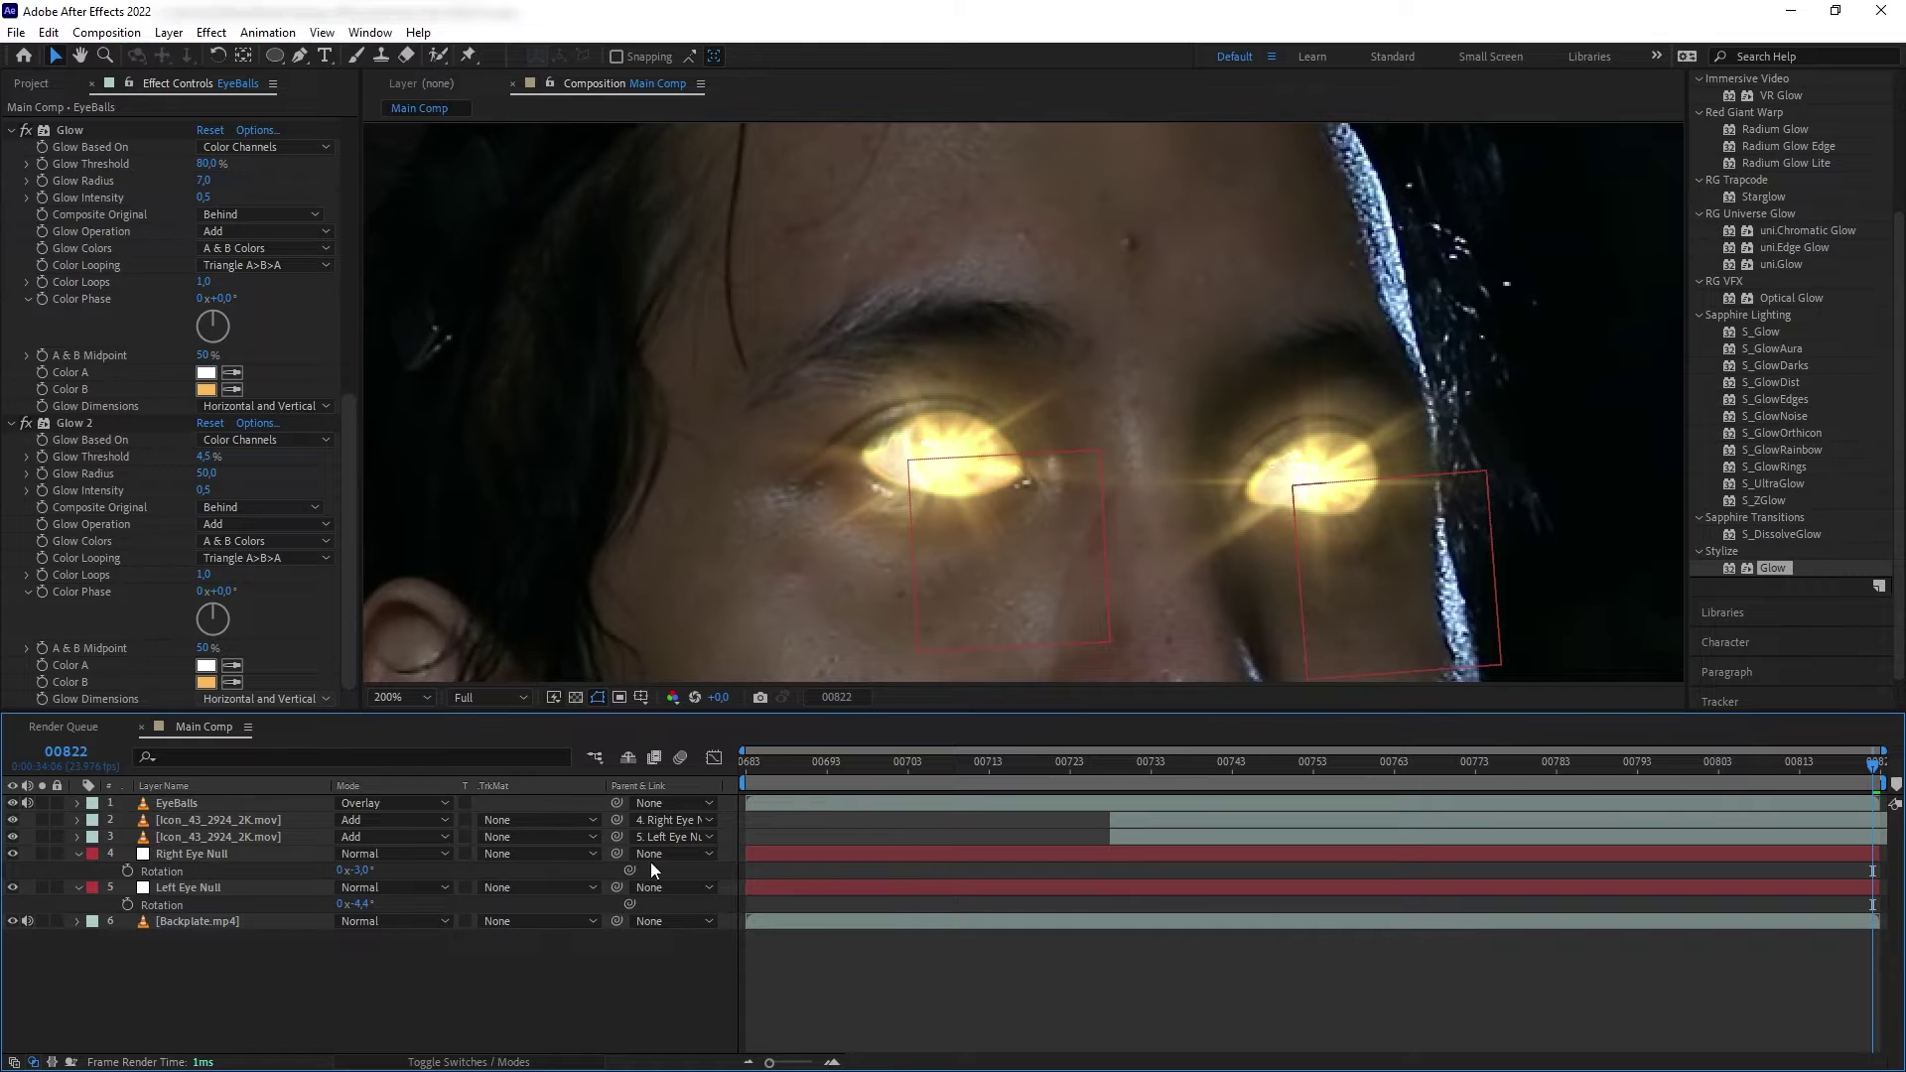
Step: Add an Opacity keyframe on EyeBalls near frame 732
{"action": "left_click", "coordinate": [13, 803]}
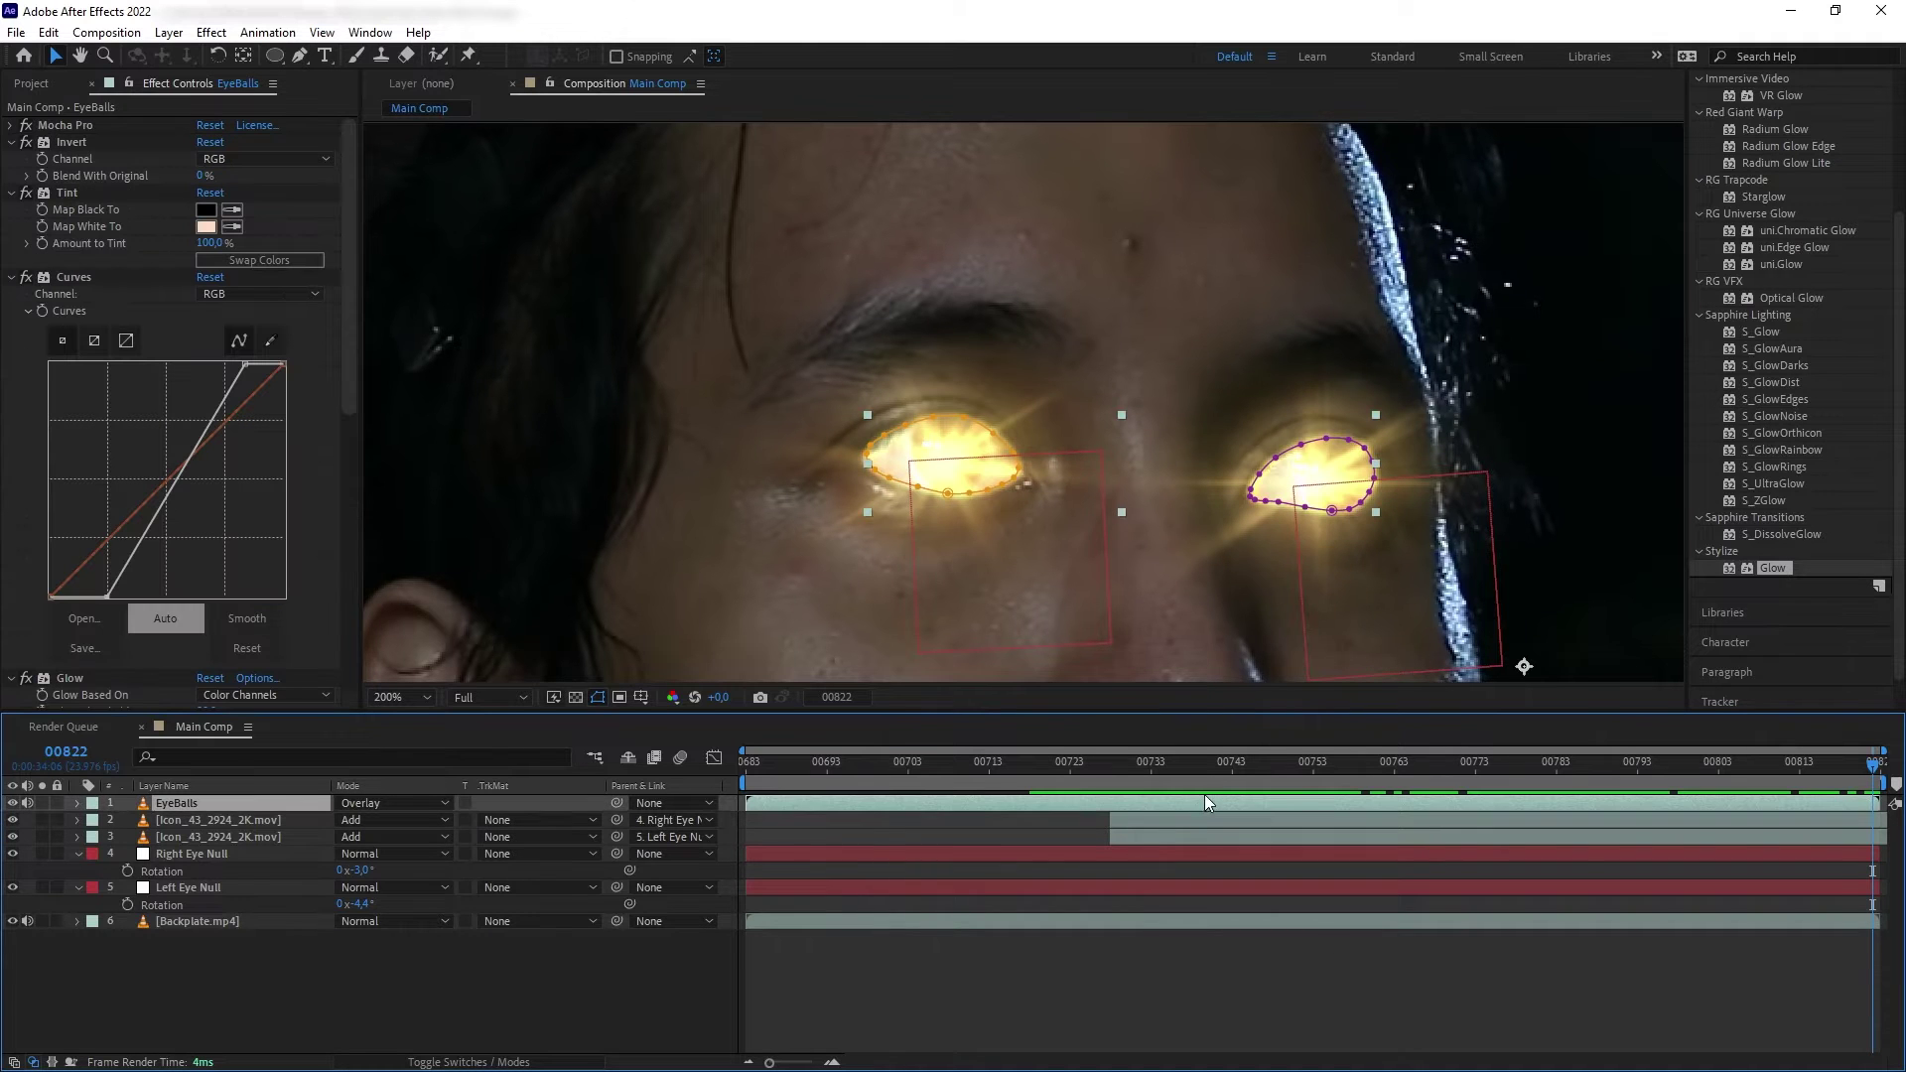
{"action": "key", "text": "t"}
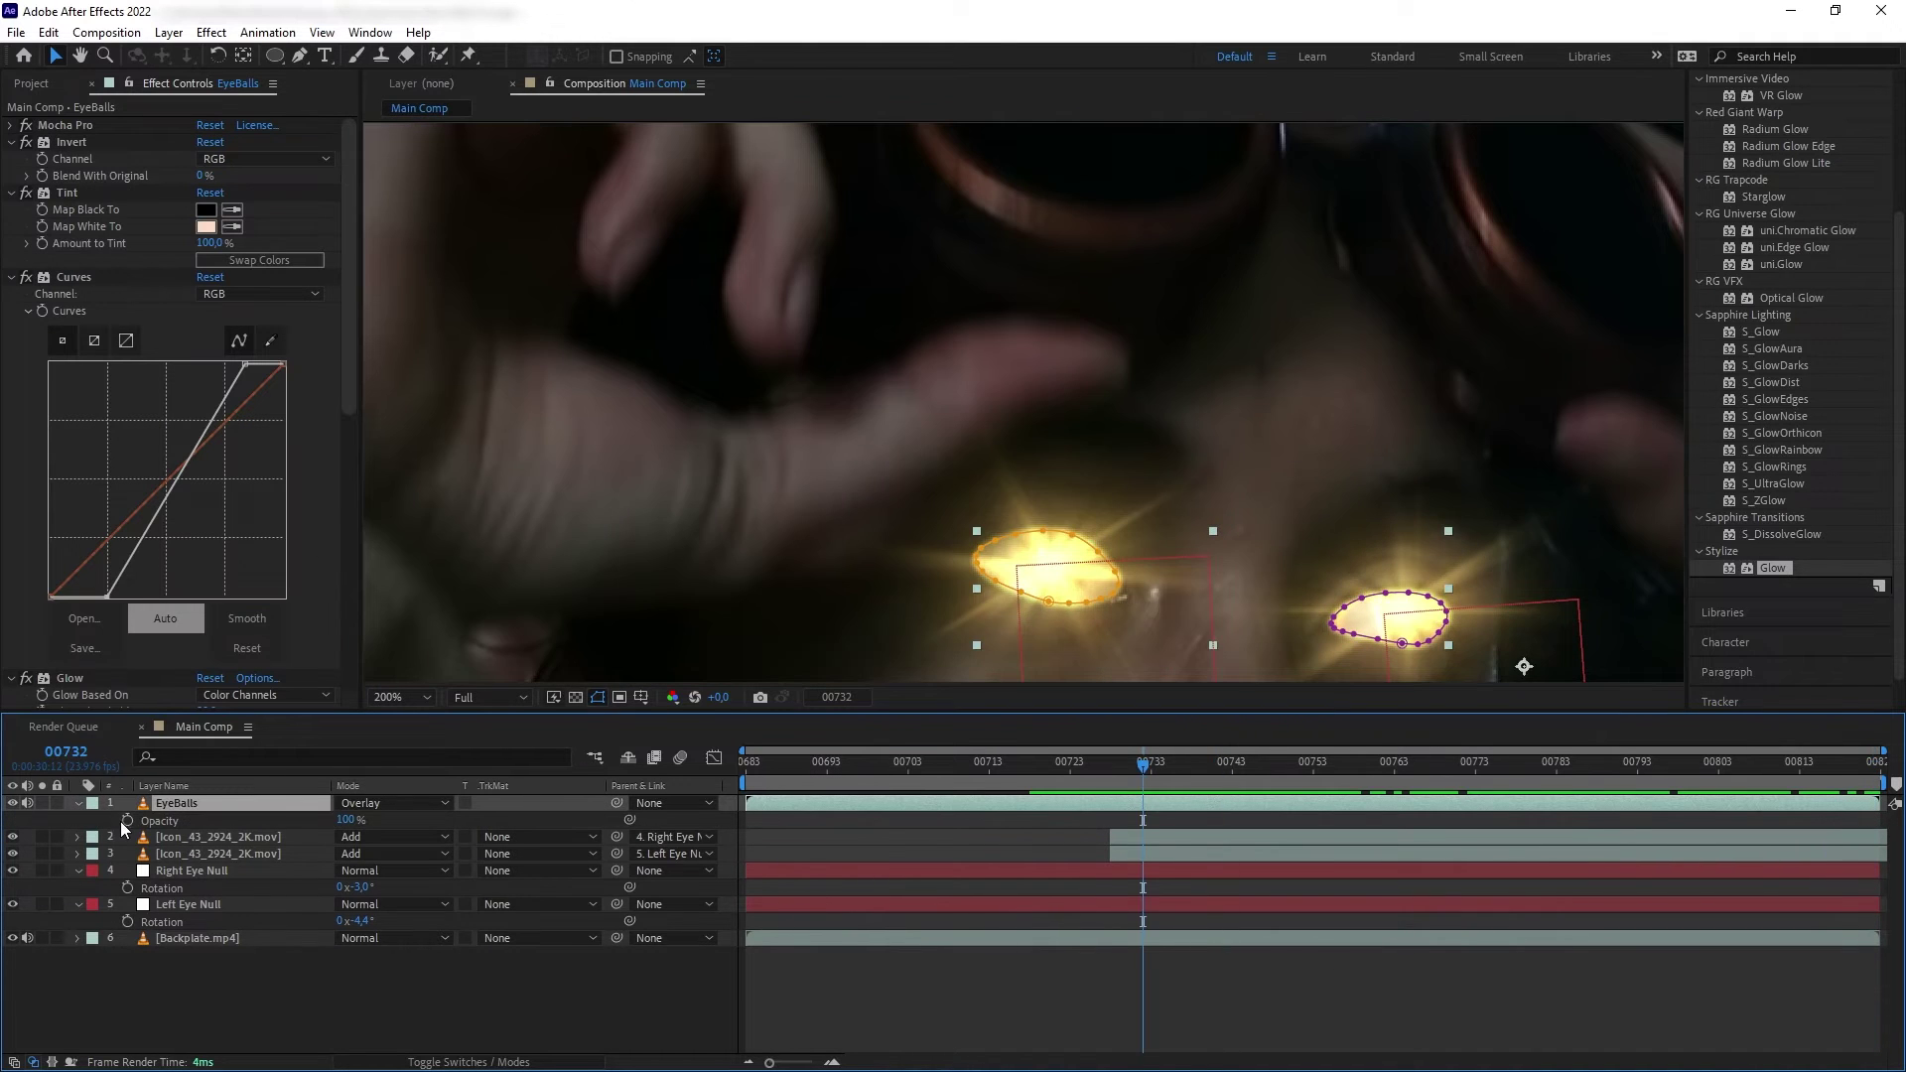
{"action": "left_click", "coordinate": [127, 821]}
{"action": "left_click_drag", "start_coordinate": [1140, 768], "coordinate": [1104, 767]}
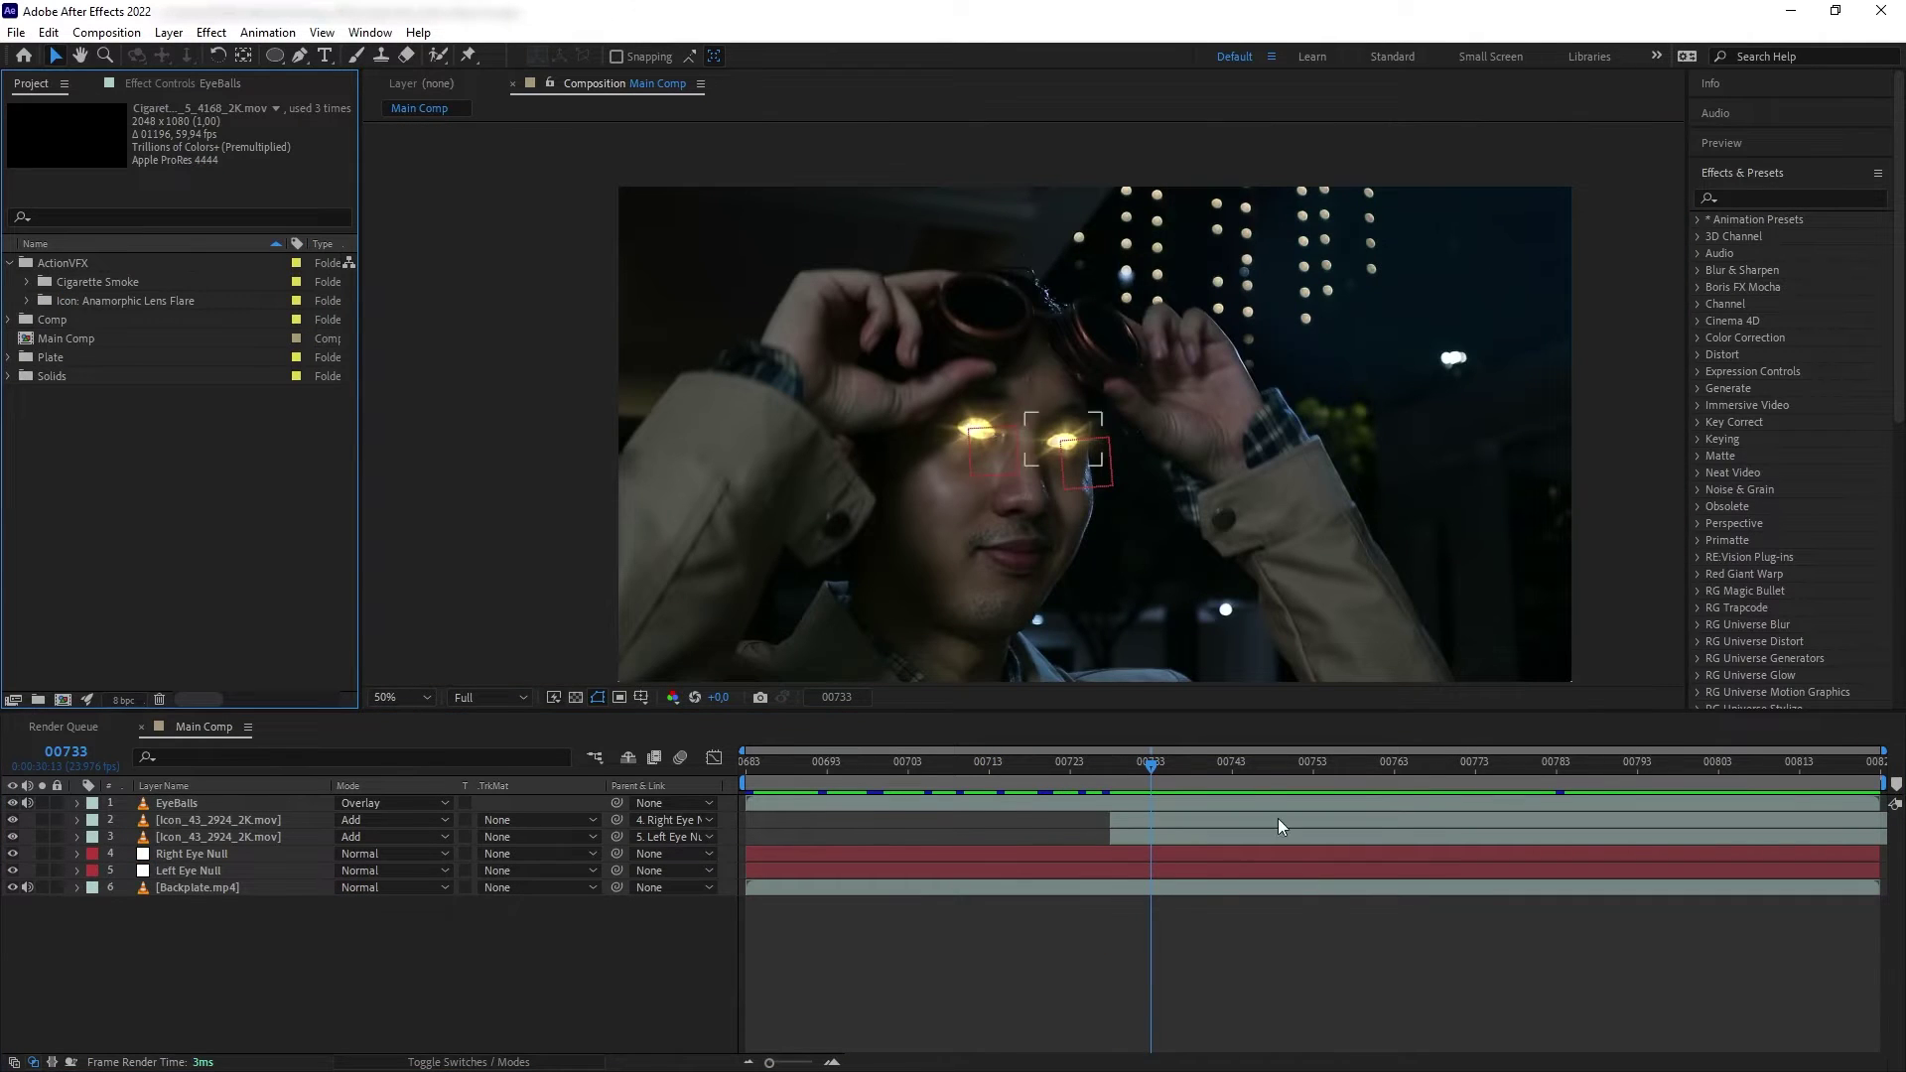
Step: Add Cigarette_Smoke_5_4168_2K.mov to the comp, positioned to rise from the eye
{"action": "left_click", "coordinate": [914, 788]}
{"action": "left_click_drag", "start_coordinate": [873, 788], "coordinate": [1325, 799]}
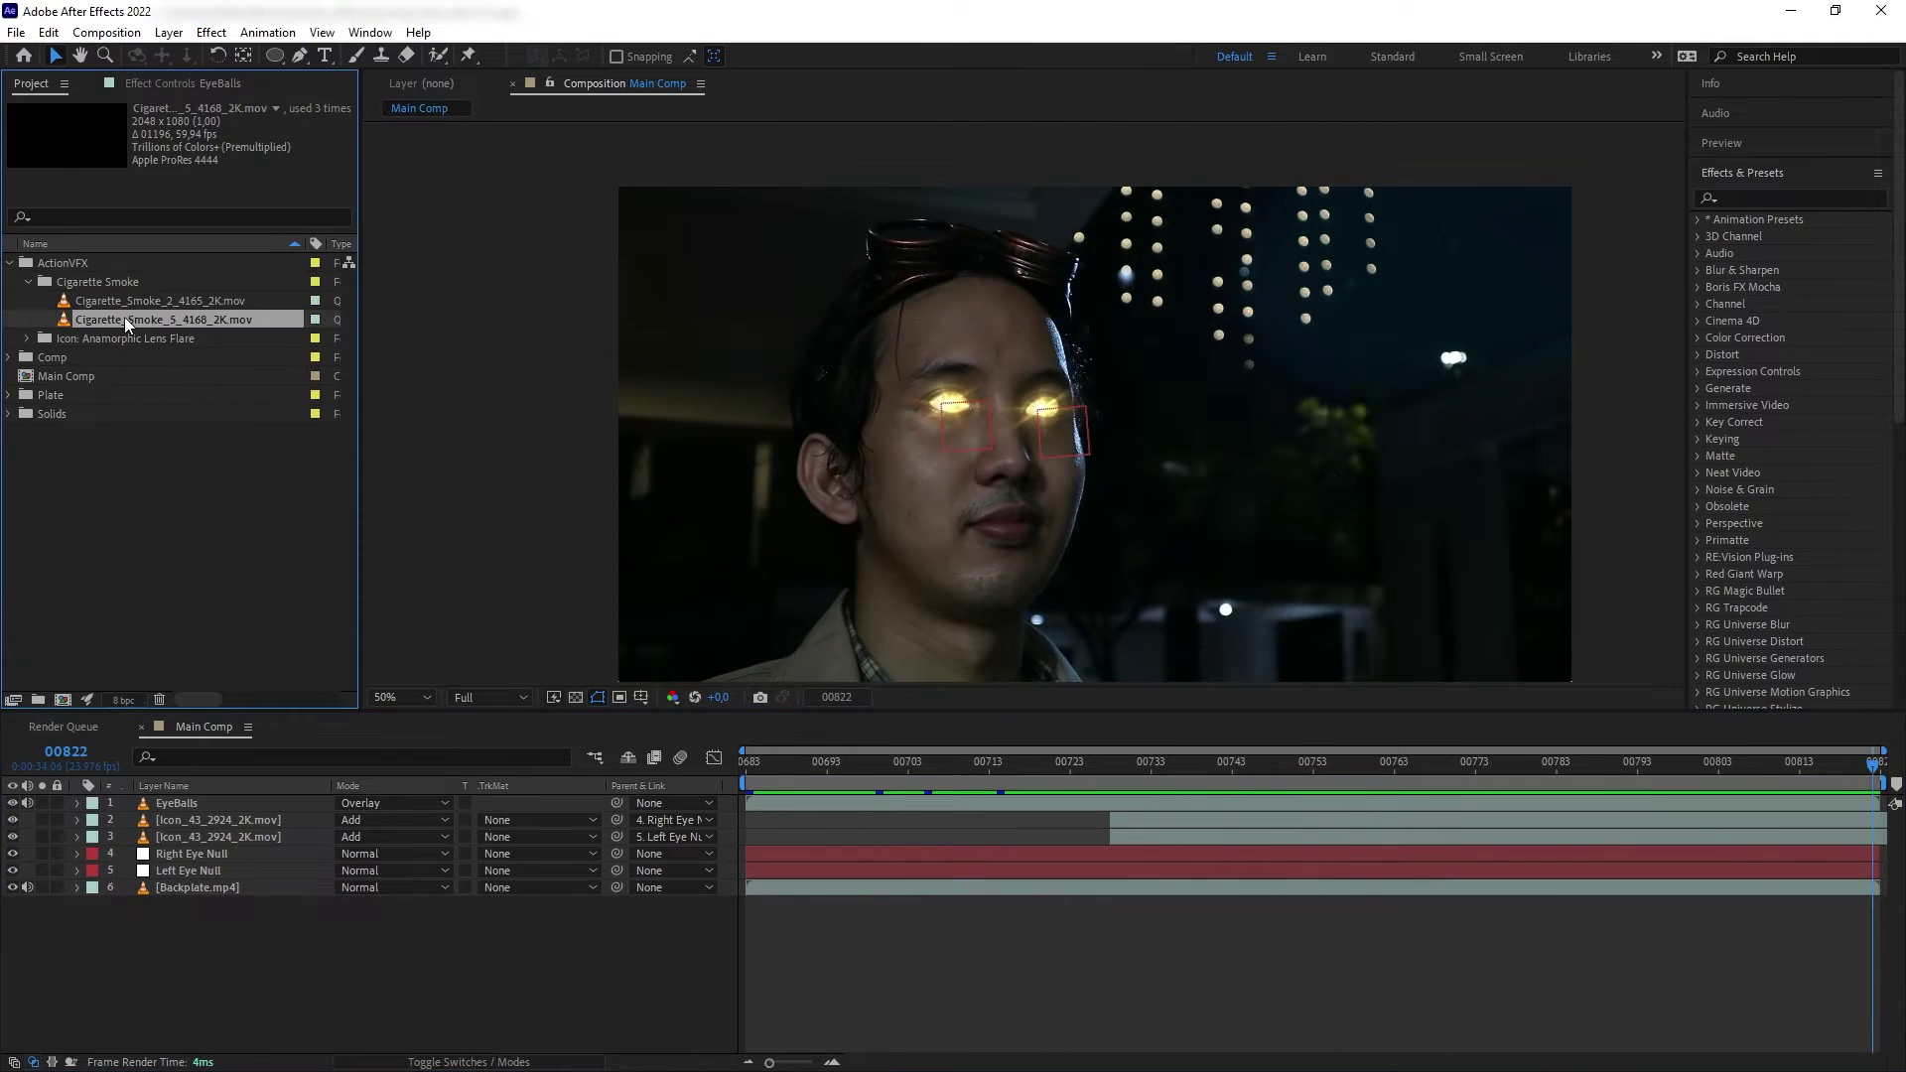
{"action": "left_click_drag", "start_coordinate": [123, 320], "coordinate": [1134, 438]}
{"action": "left_click_drag", "start_coordinate": [1098, 595], "coordinate": [1037, 417]}
Step: Parent the smoke layer to Left Eye Null and preview the shot
{"action": "scroll", "coordinate": [991, 443], "scroll_direction": "up", "scroll_amount": 2}
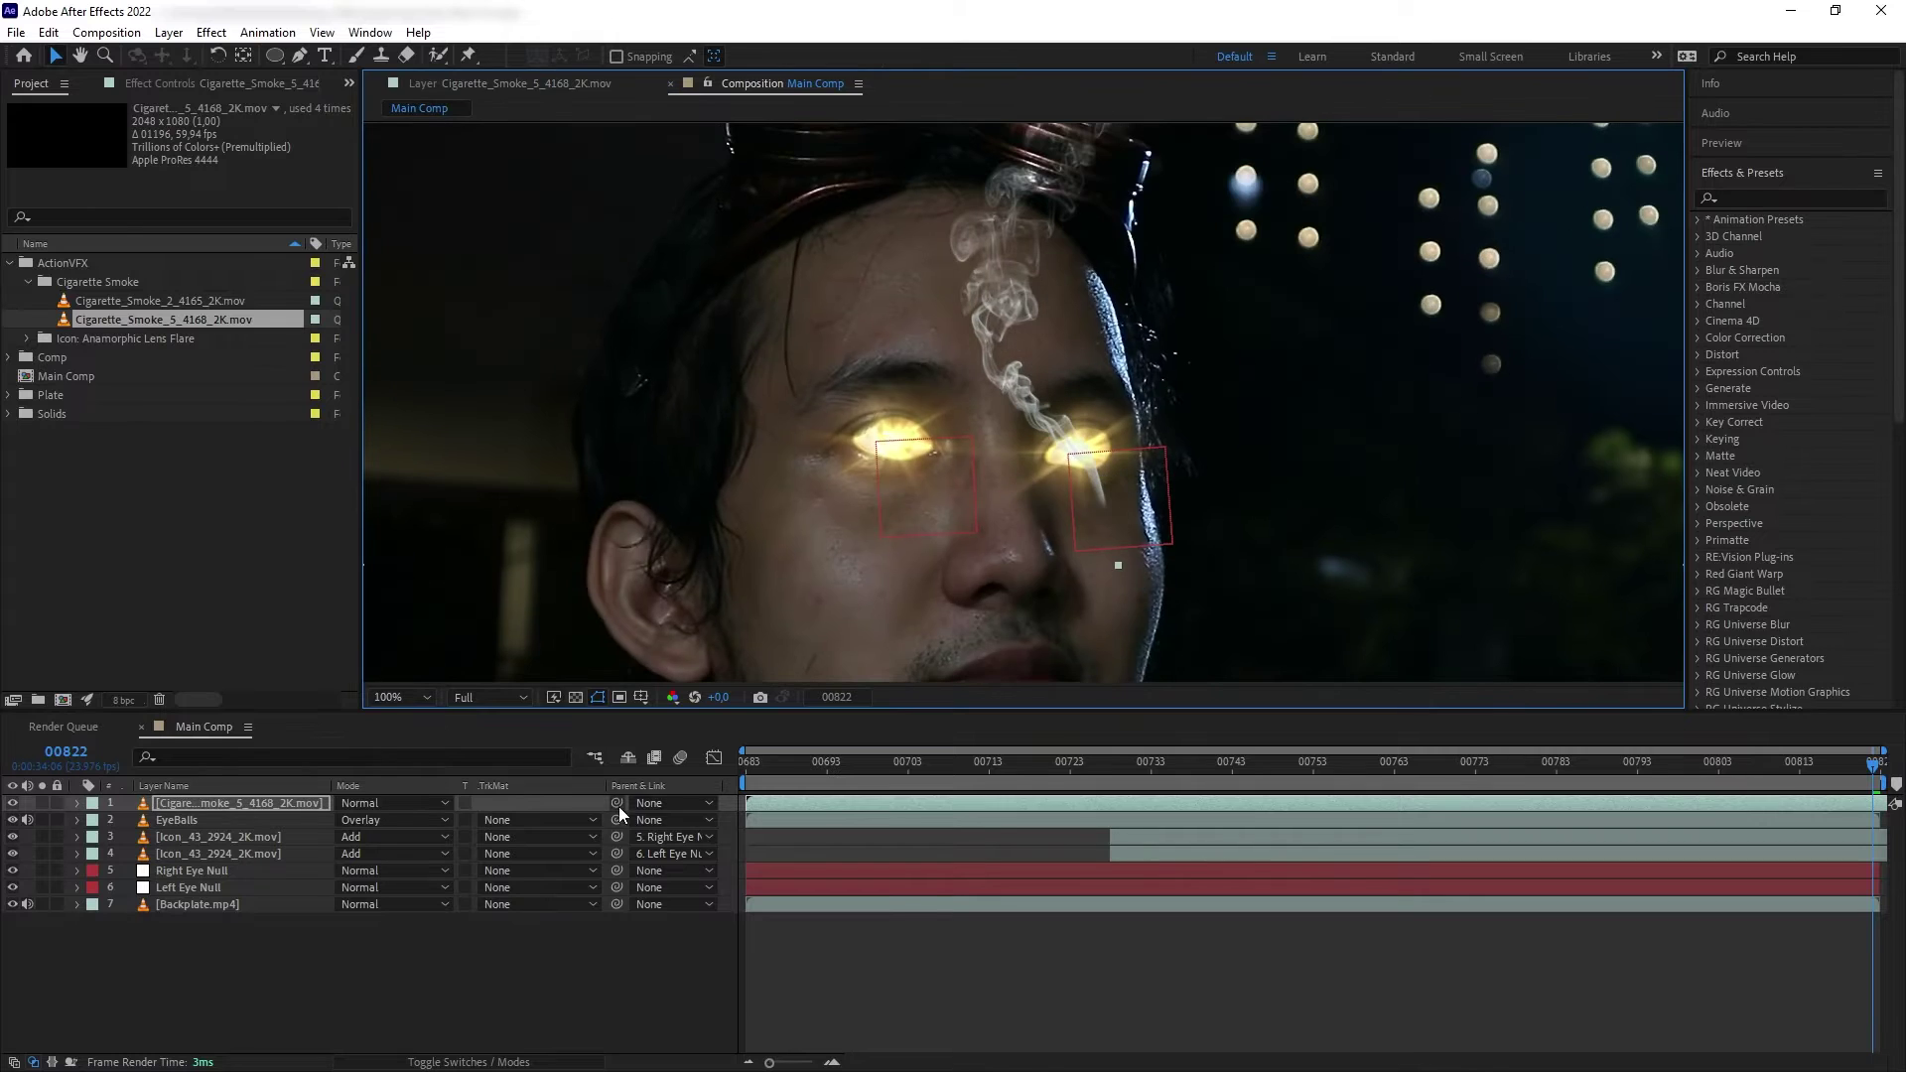
{"action": "left_click", "coordinate": [660, 804]}
{"action": "left_click", "coordinate": [722, 963]}
{"action": "key", "text": "space"}
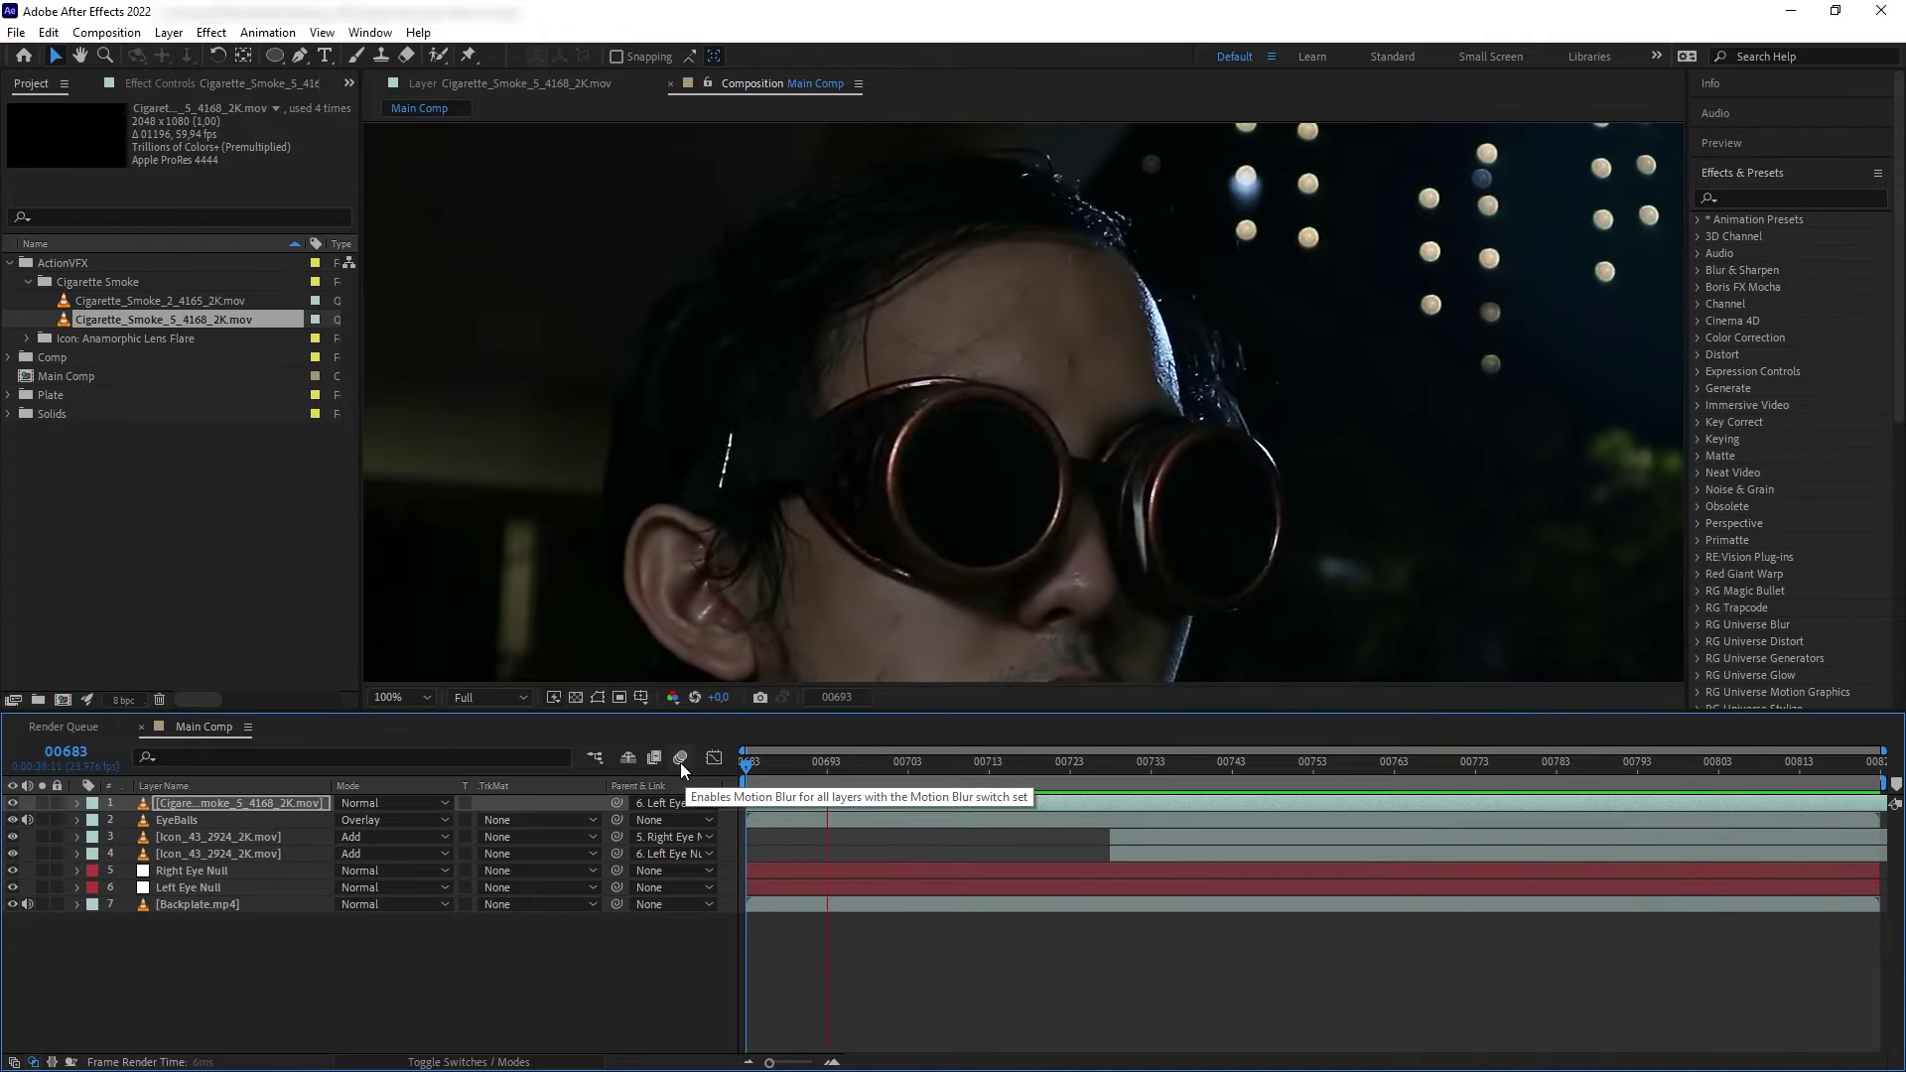
Step: Time-stretch the smoke layer to 50%
{"action": "right_click", "coordinate": [248, 805]}
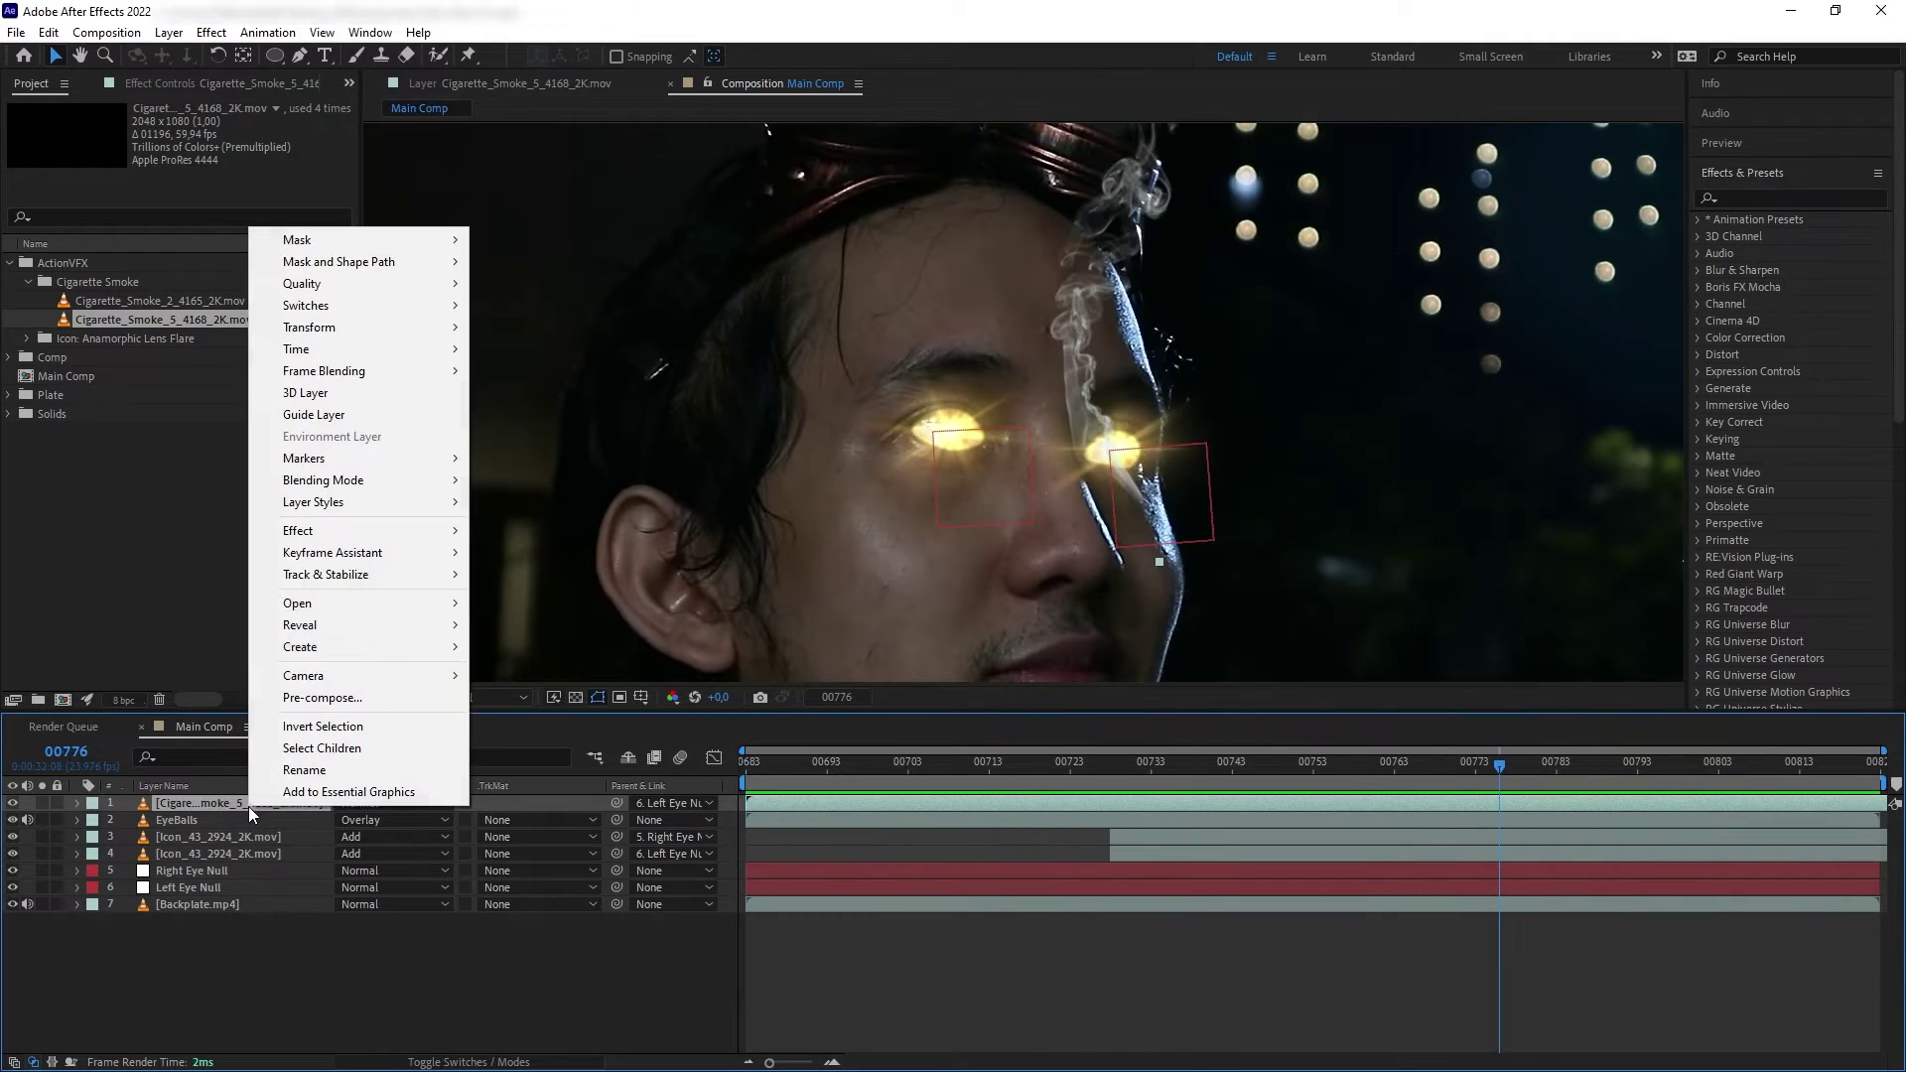
{"action": "mouse_move", "coordinate": [356, 348]}
{"action": "left_click", "coordinate": [529, 395]}
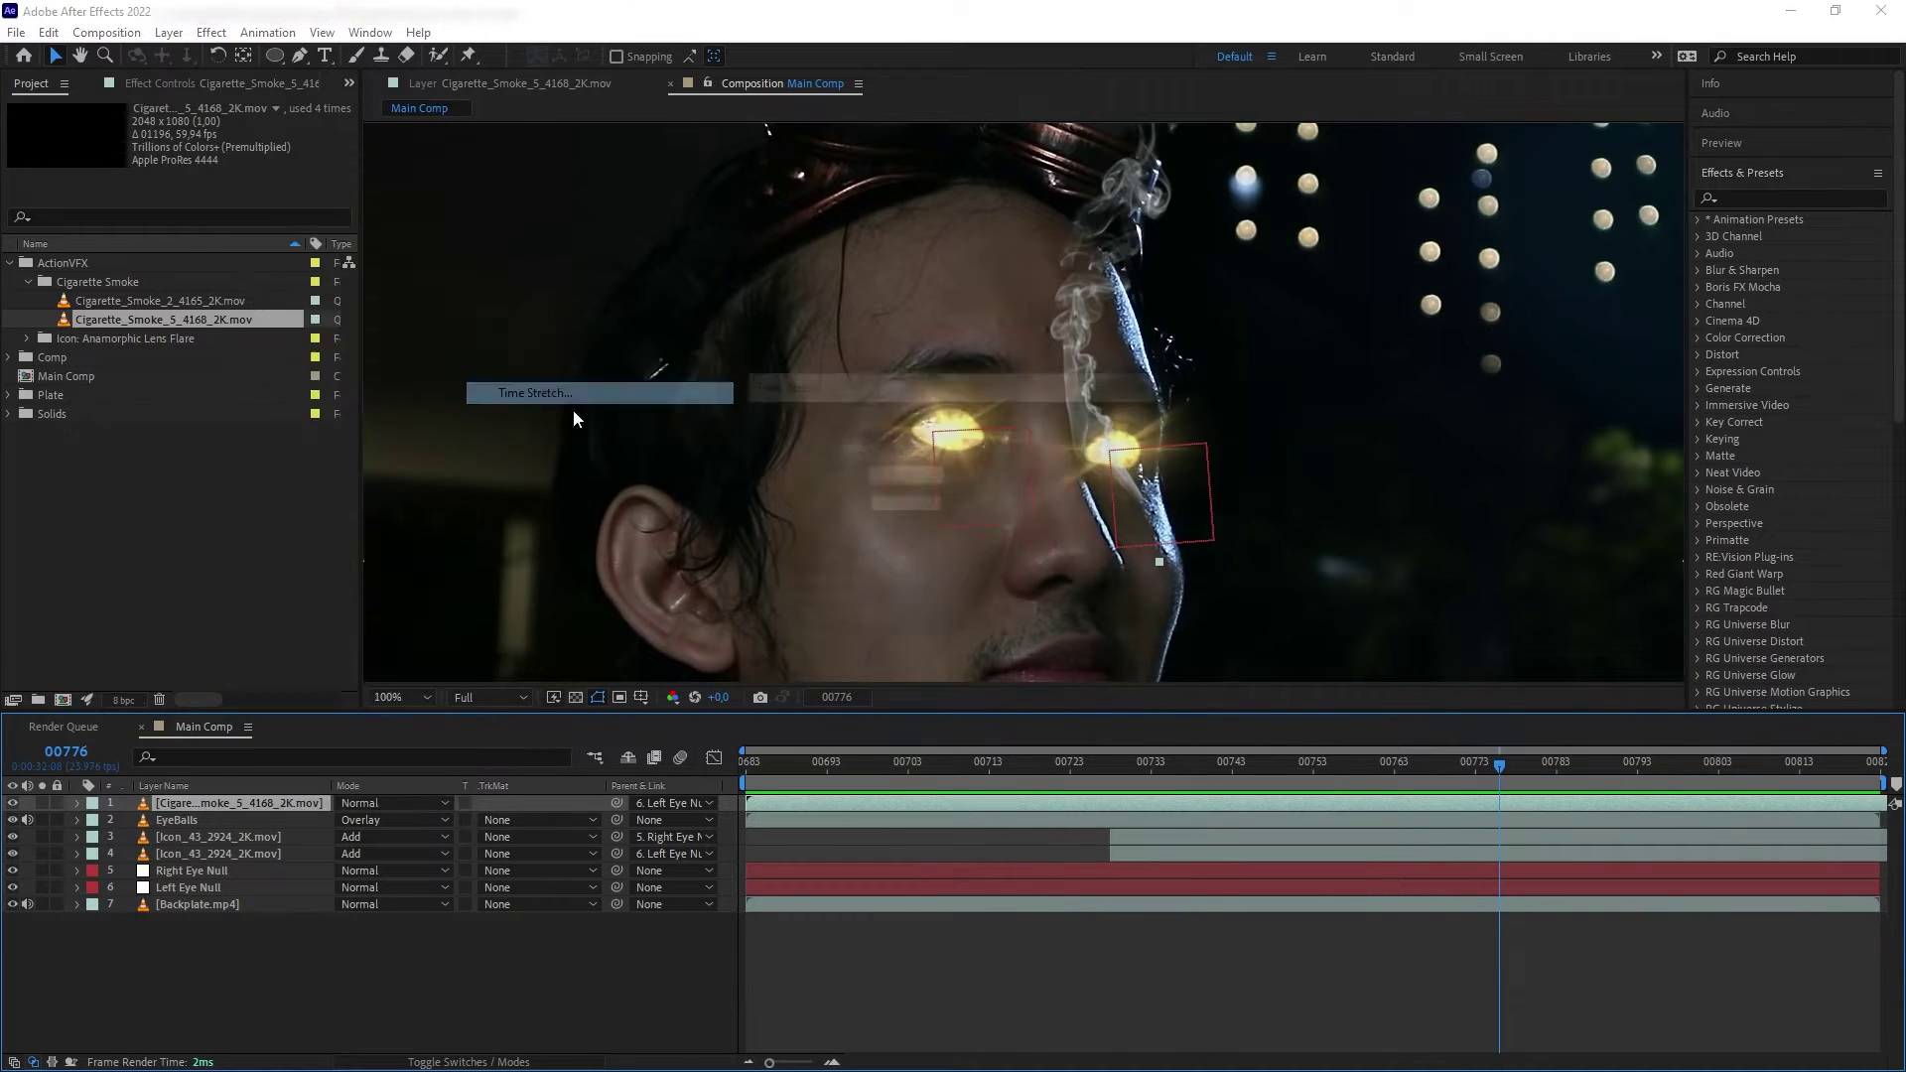
{"action": "type", "text": "50"}
{"action": "key", "text": "Return"}
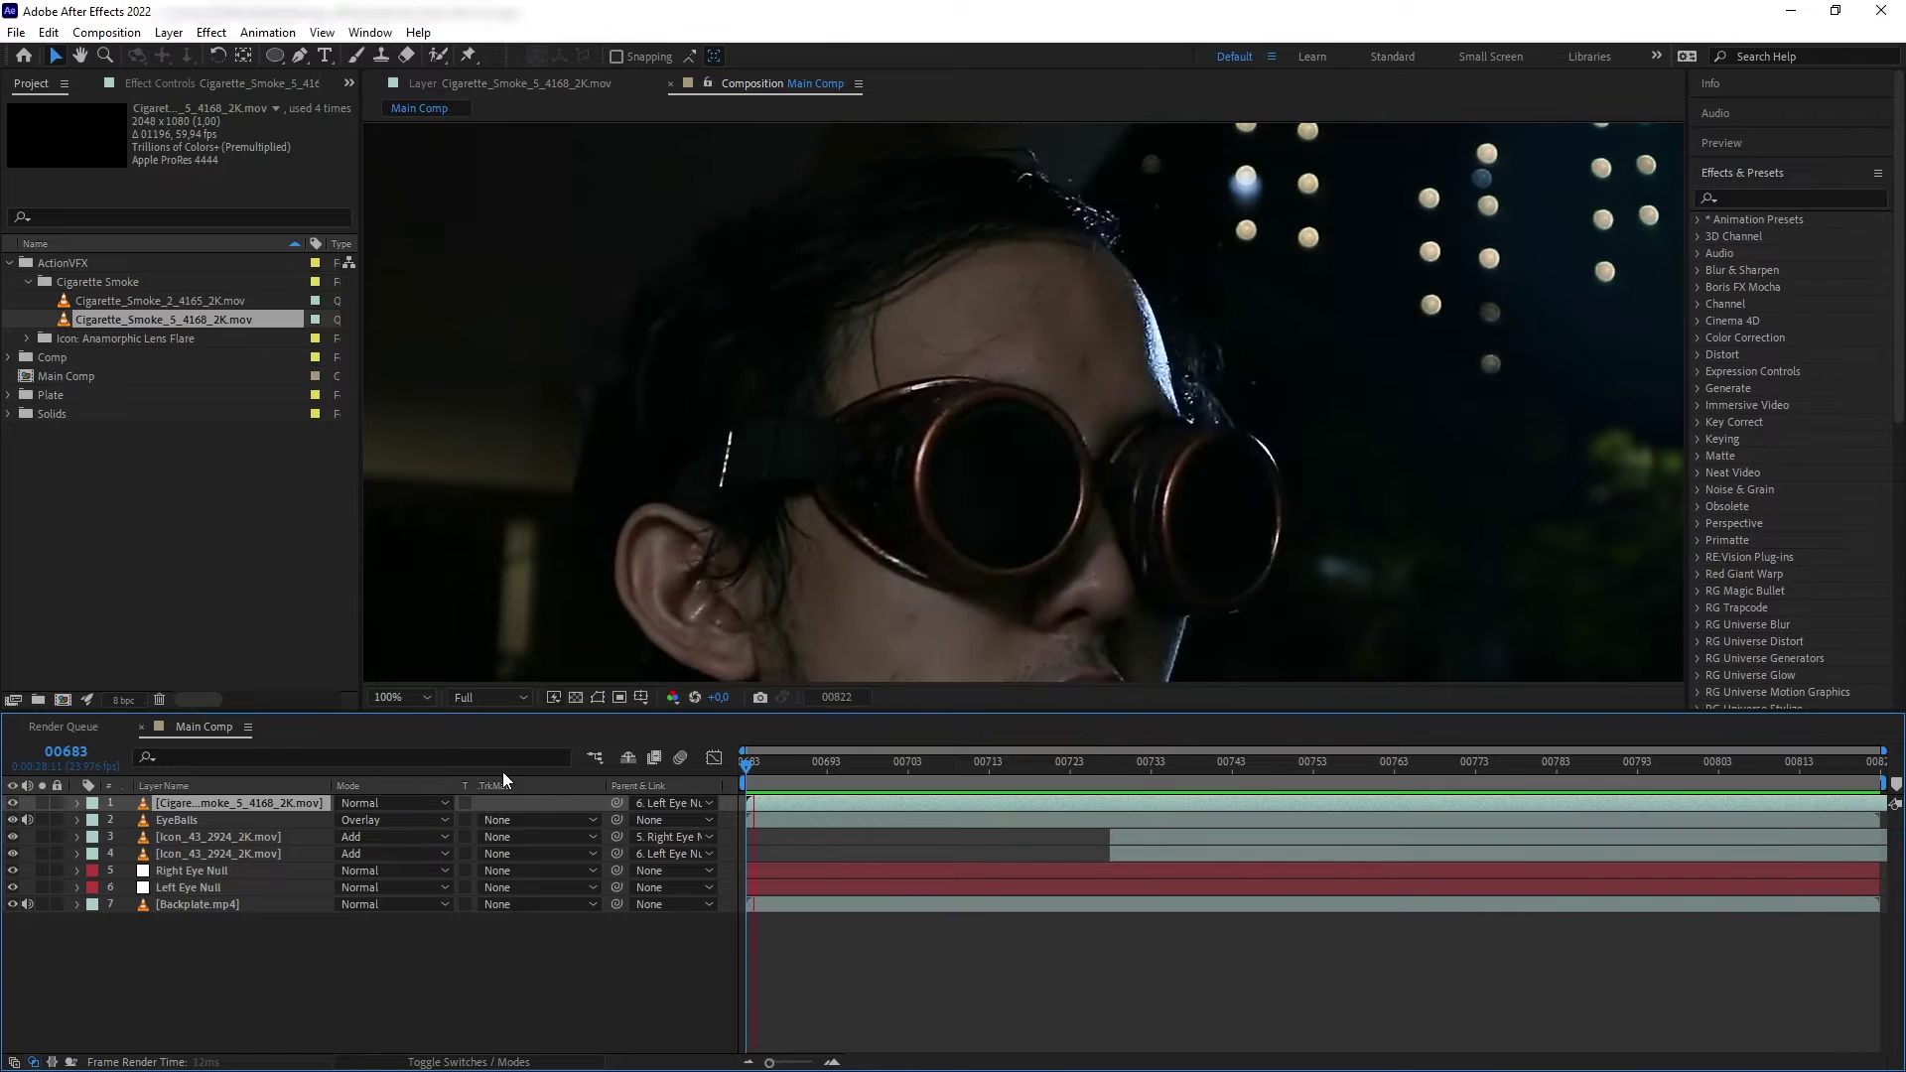
Step: Slide the smoke layer in time so it starts around frame 00731
{"action": "key", "text": "space"}
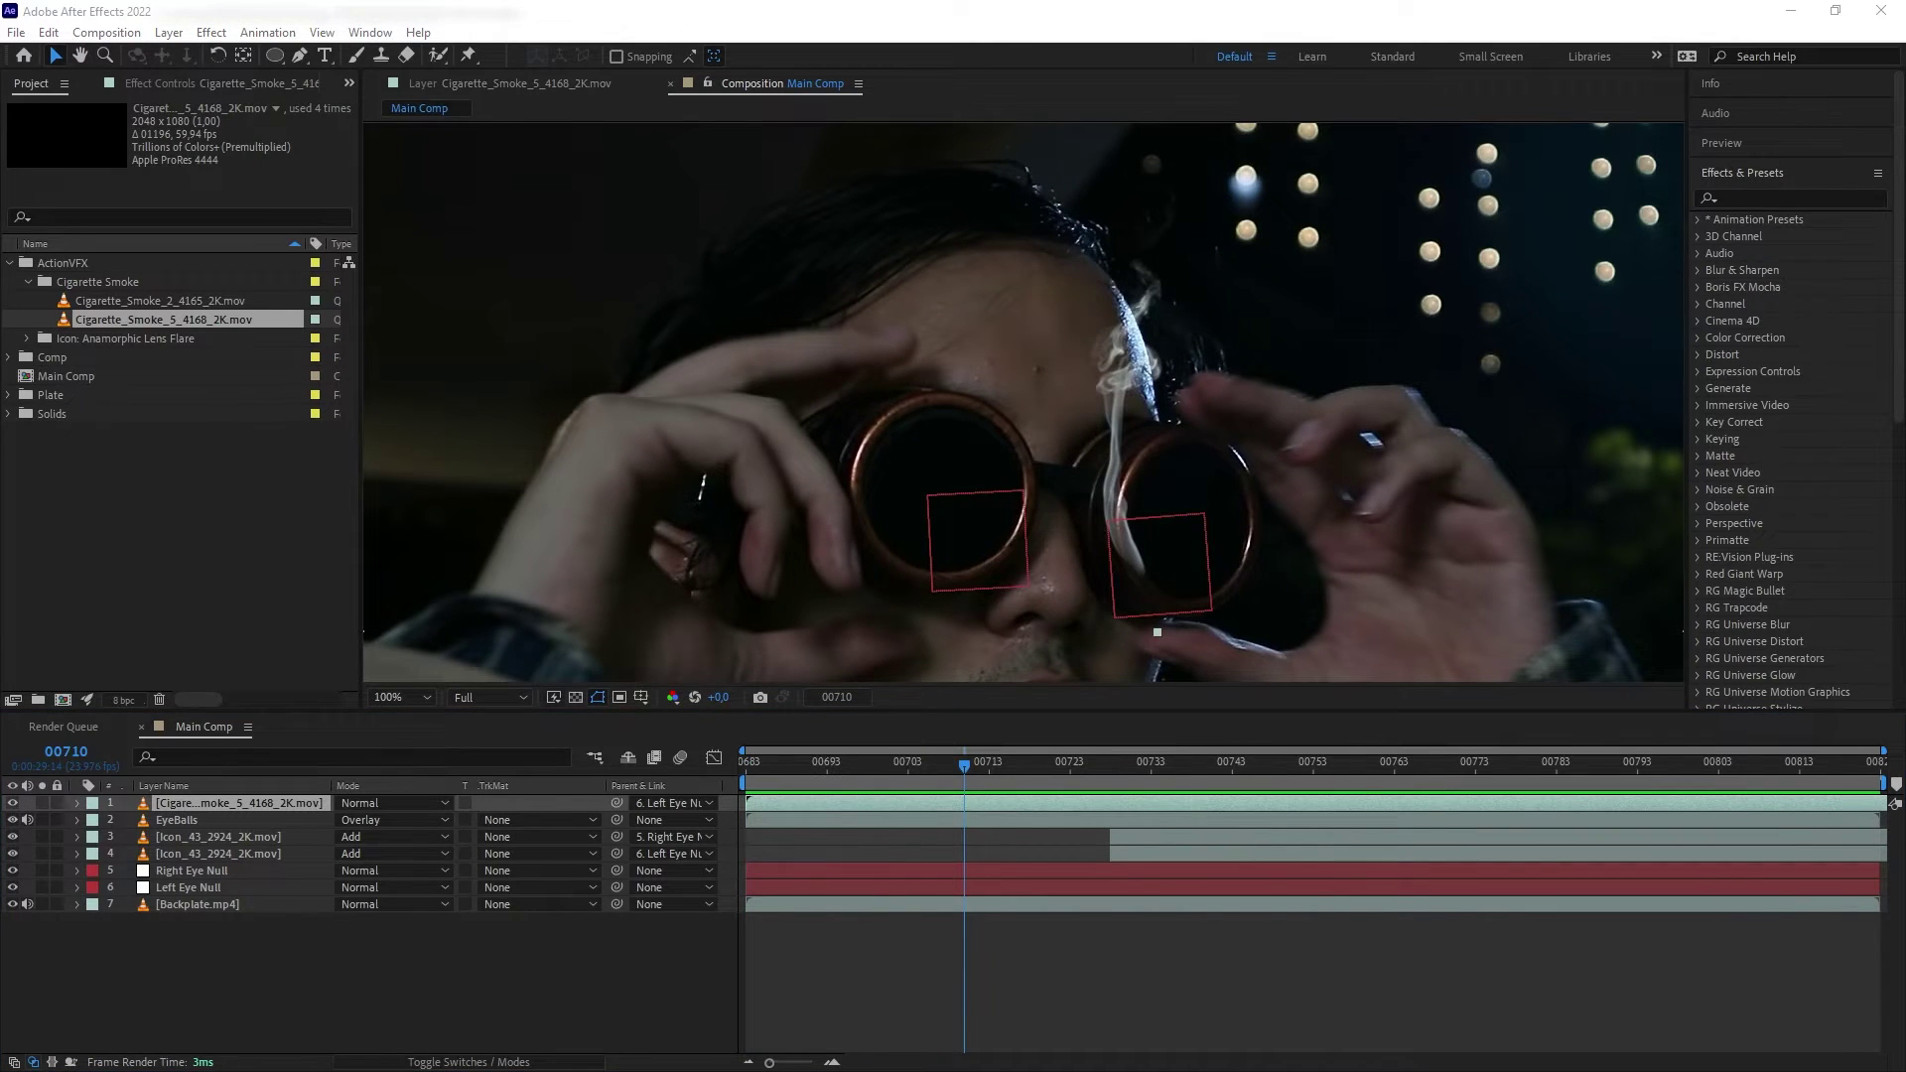
{"action": "left_click_drag", "start_coordinate": [755, 802], "coordinate": [1033, 831]}
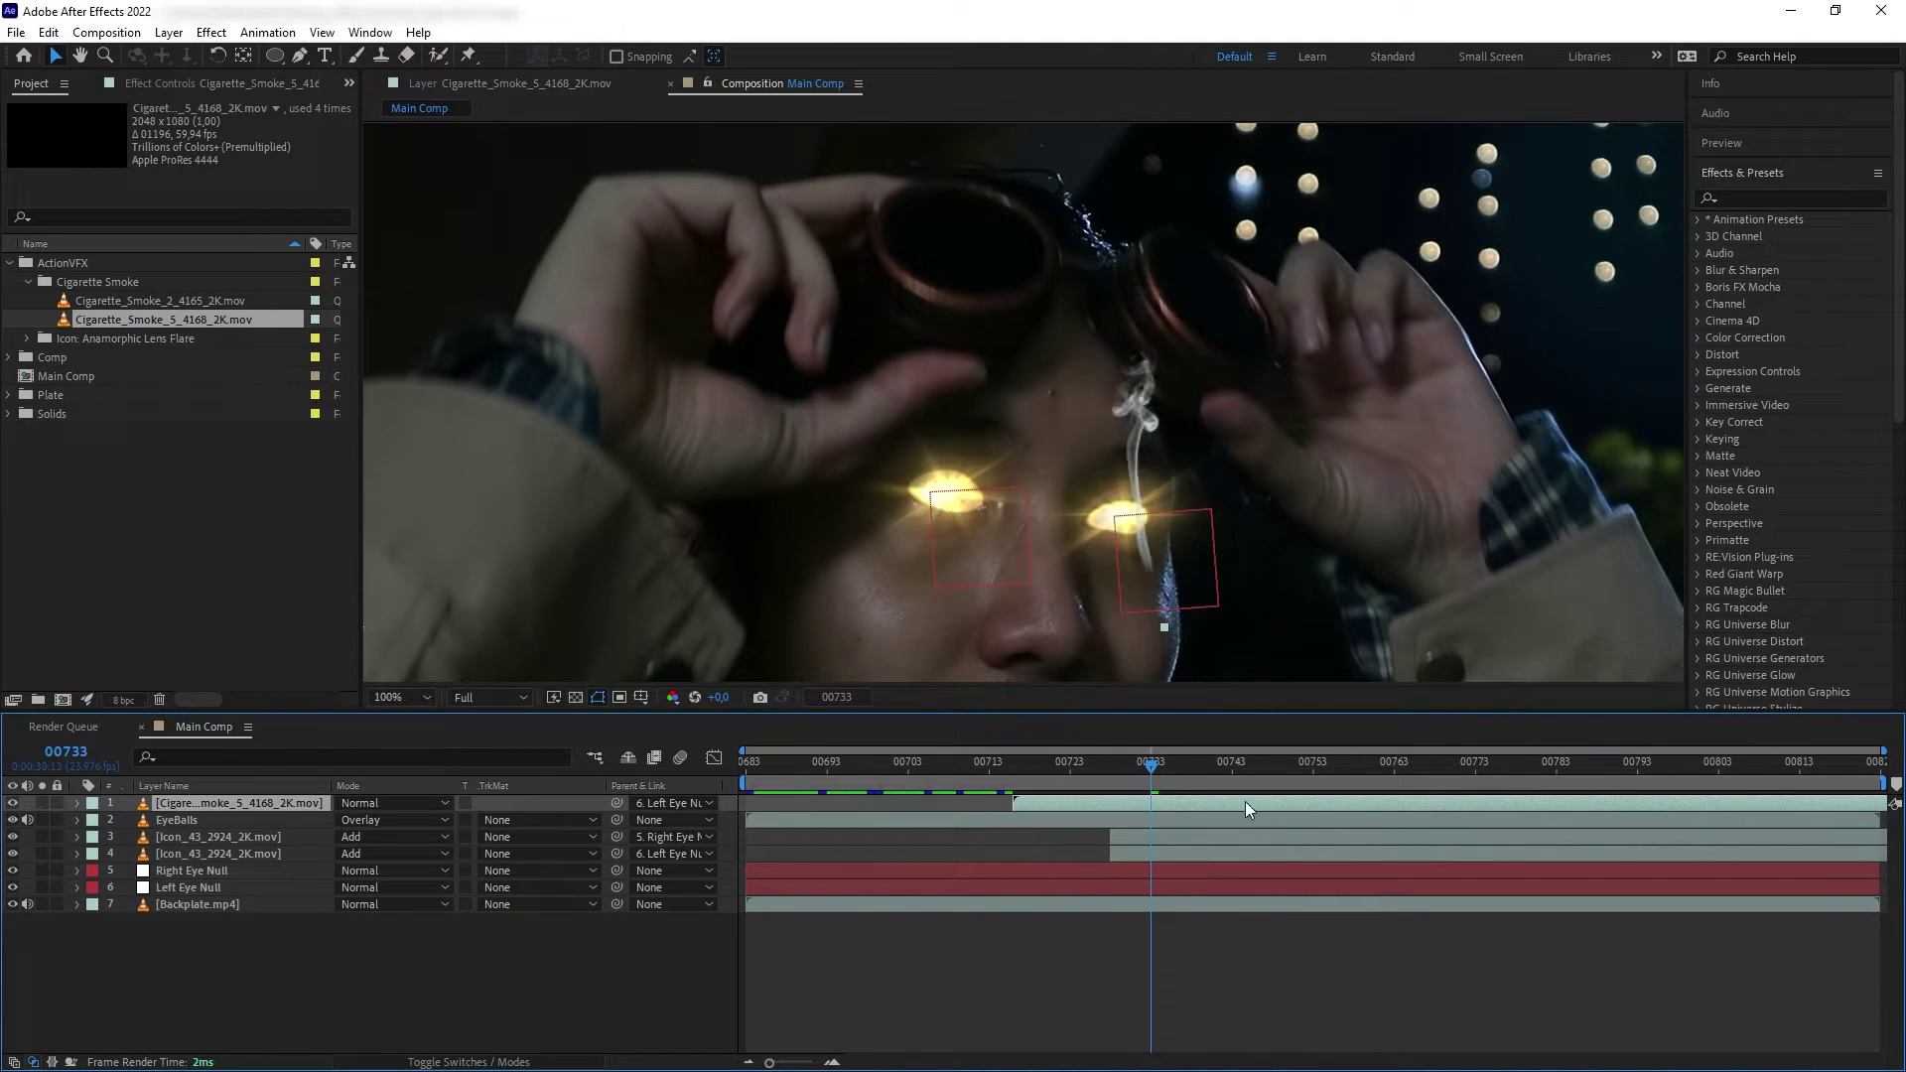
{"action": "left_click_drag", "start_coordinate": [1243, 802], "coordinate": [979, 802]}
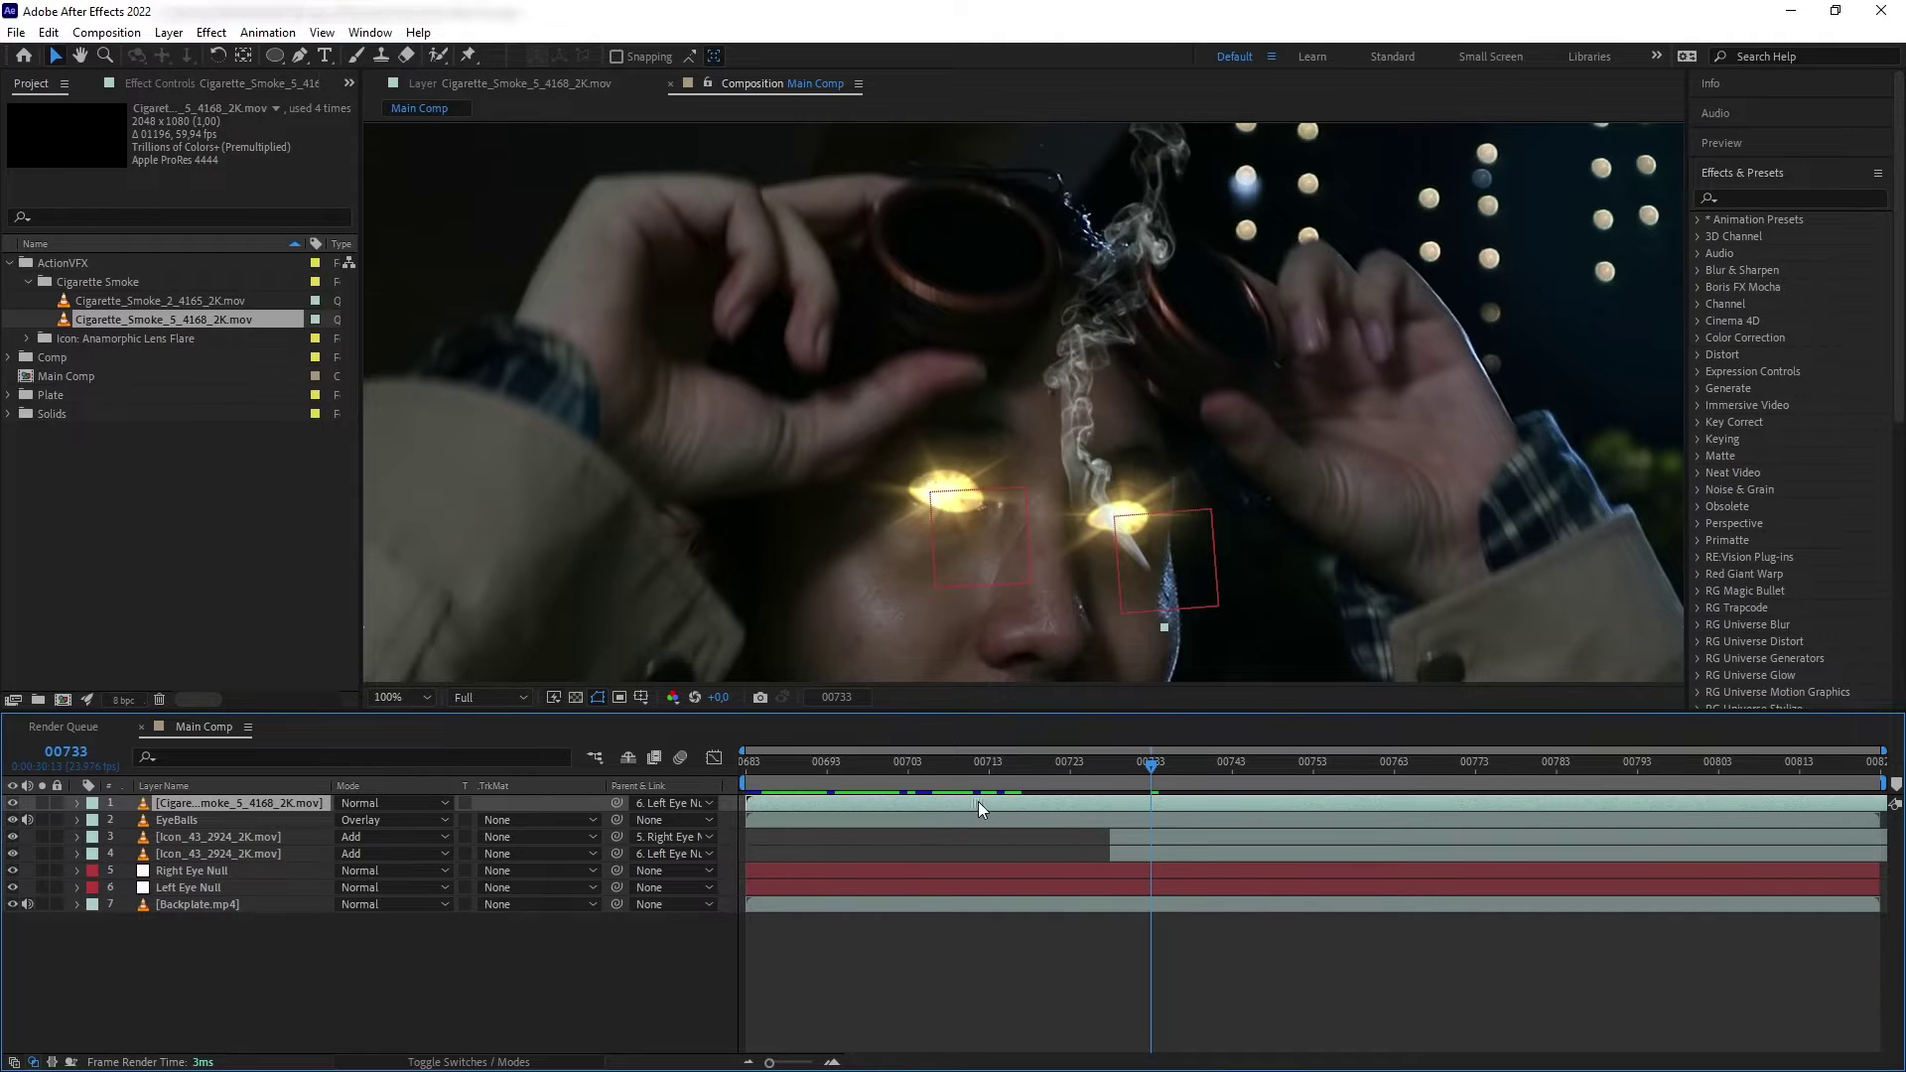
Step: Open the smoke clip in its Layer viewer, play it, and zoom between 25% and 50%
{"action": "double_click", "coordinate": [178, 804]}
{"action": "key", "text": "space"}
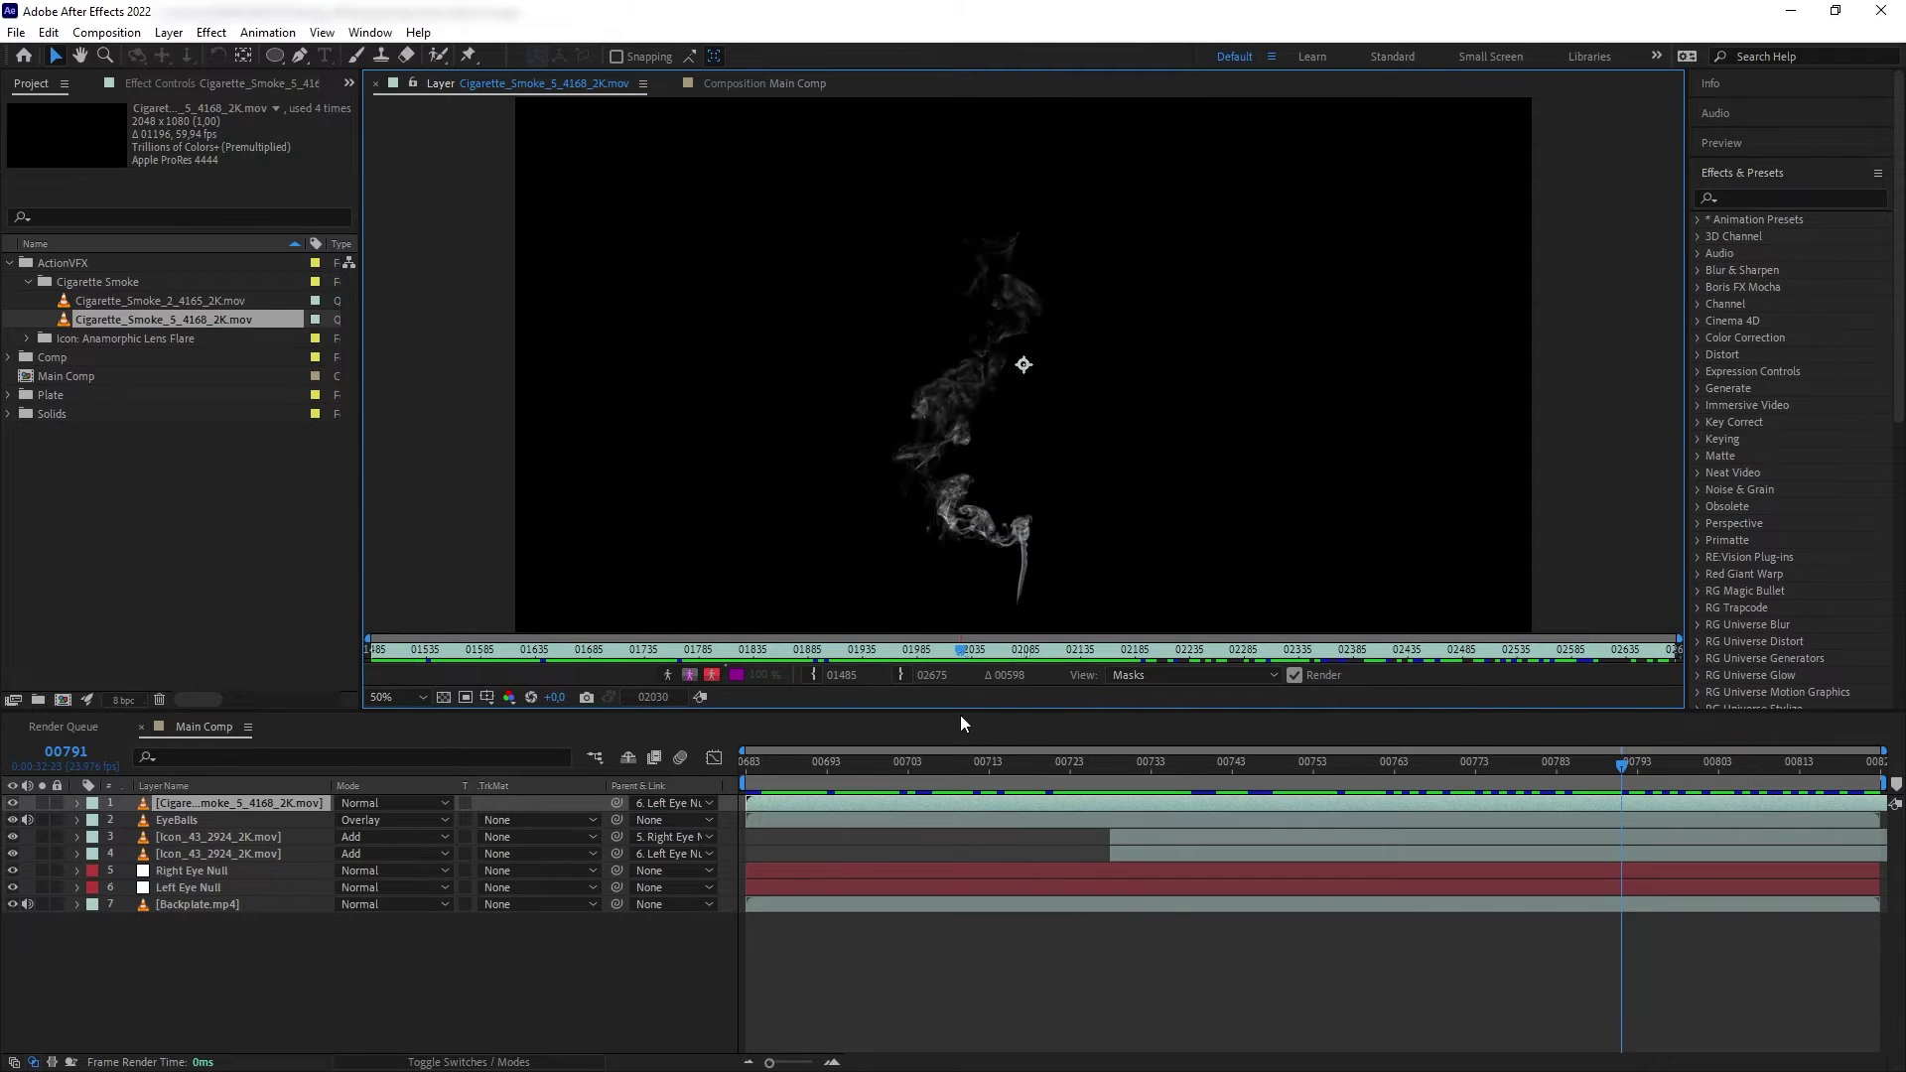
{"action": "key", "text": "comma"}
{"action": "key", "text": "period"}
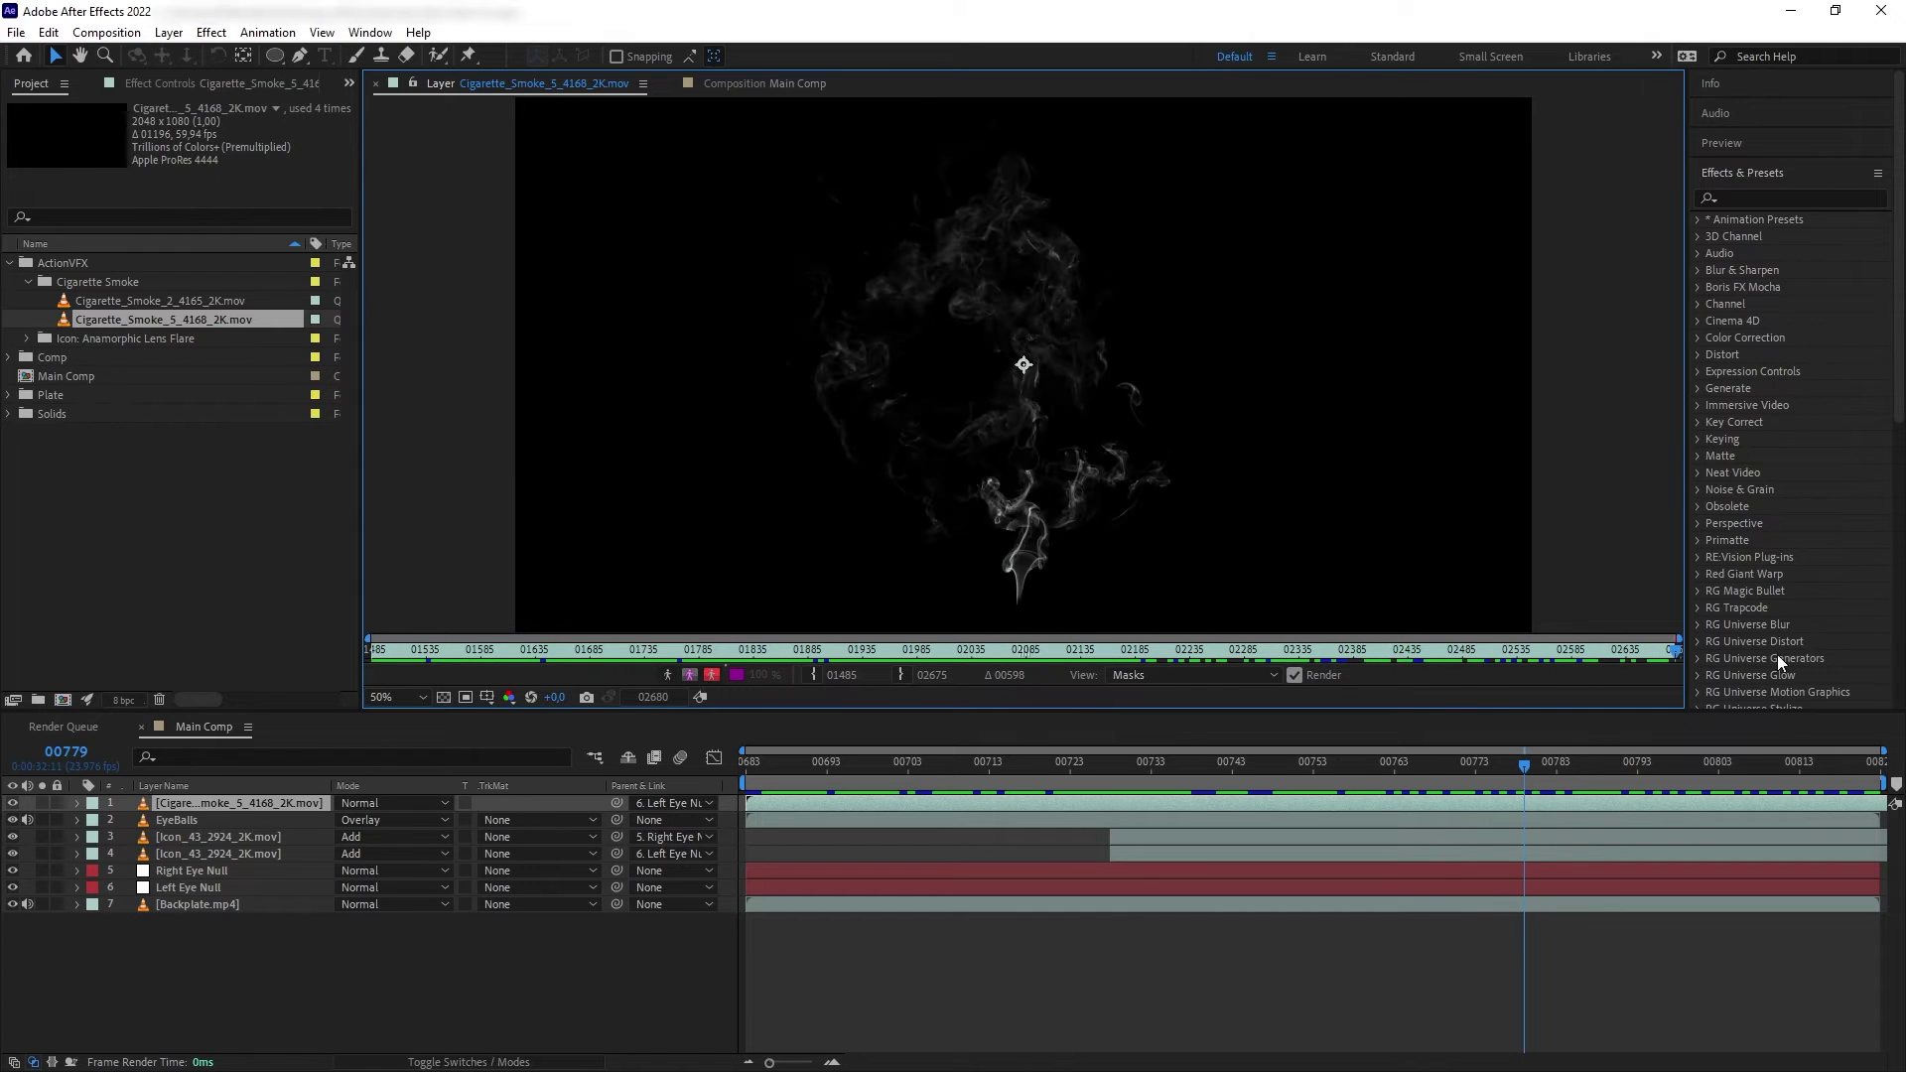
{"action": "key", "text": "F3"}
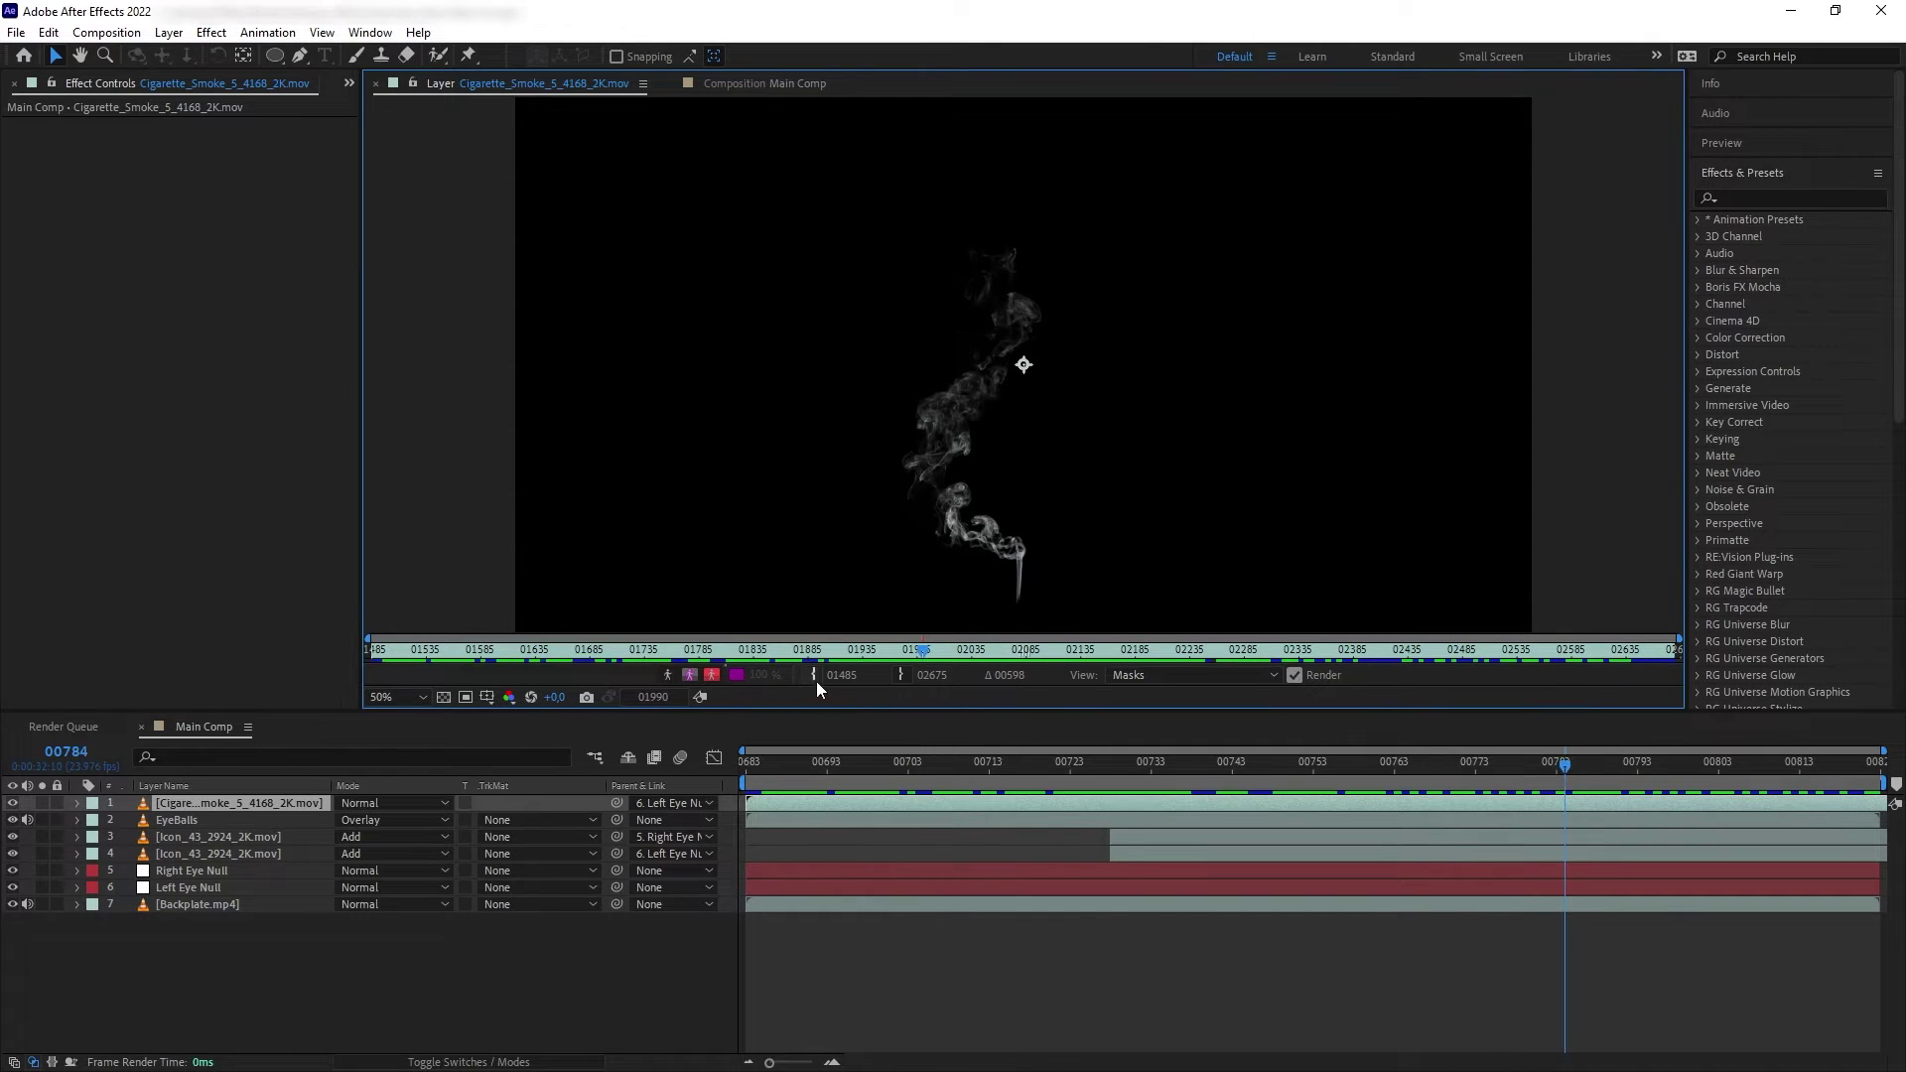
Step: Trim the smoke layer to start at frame 00728 and nudge it onto the eye
{"action": "left_click", "coordinate": [726, 87]}
{"action": "key", "text": "alt+["}
{"action": "left_click_drag", "start_coordinate": [1624, 806], "coordinate": [1168, 811]}
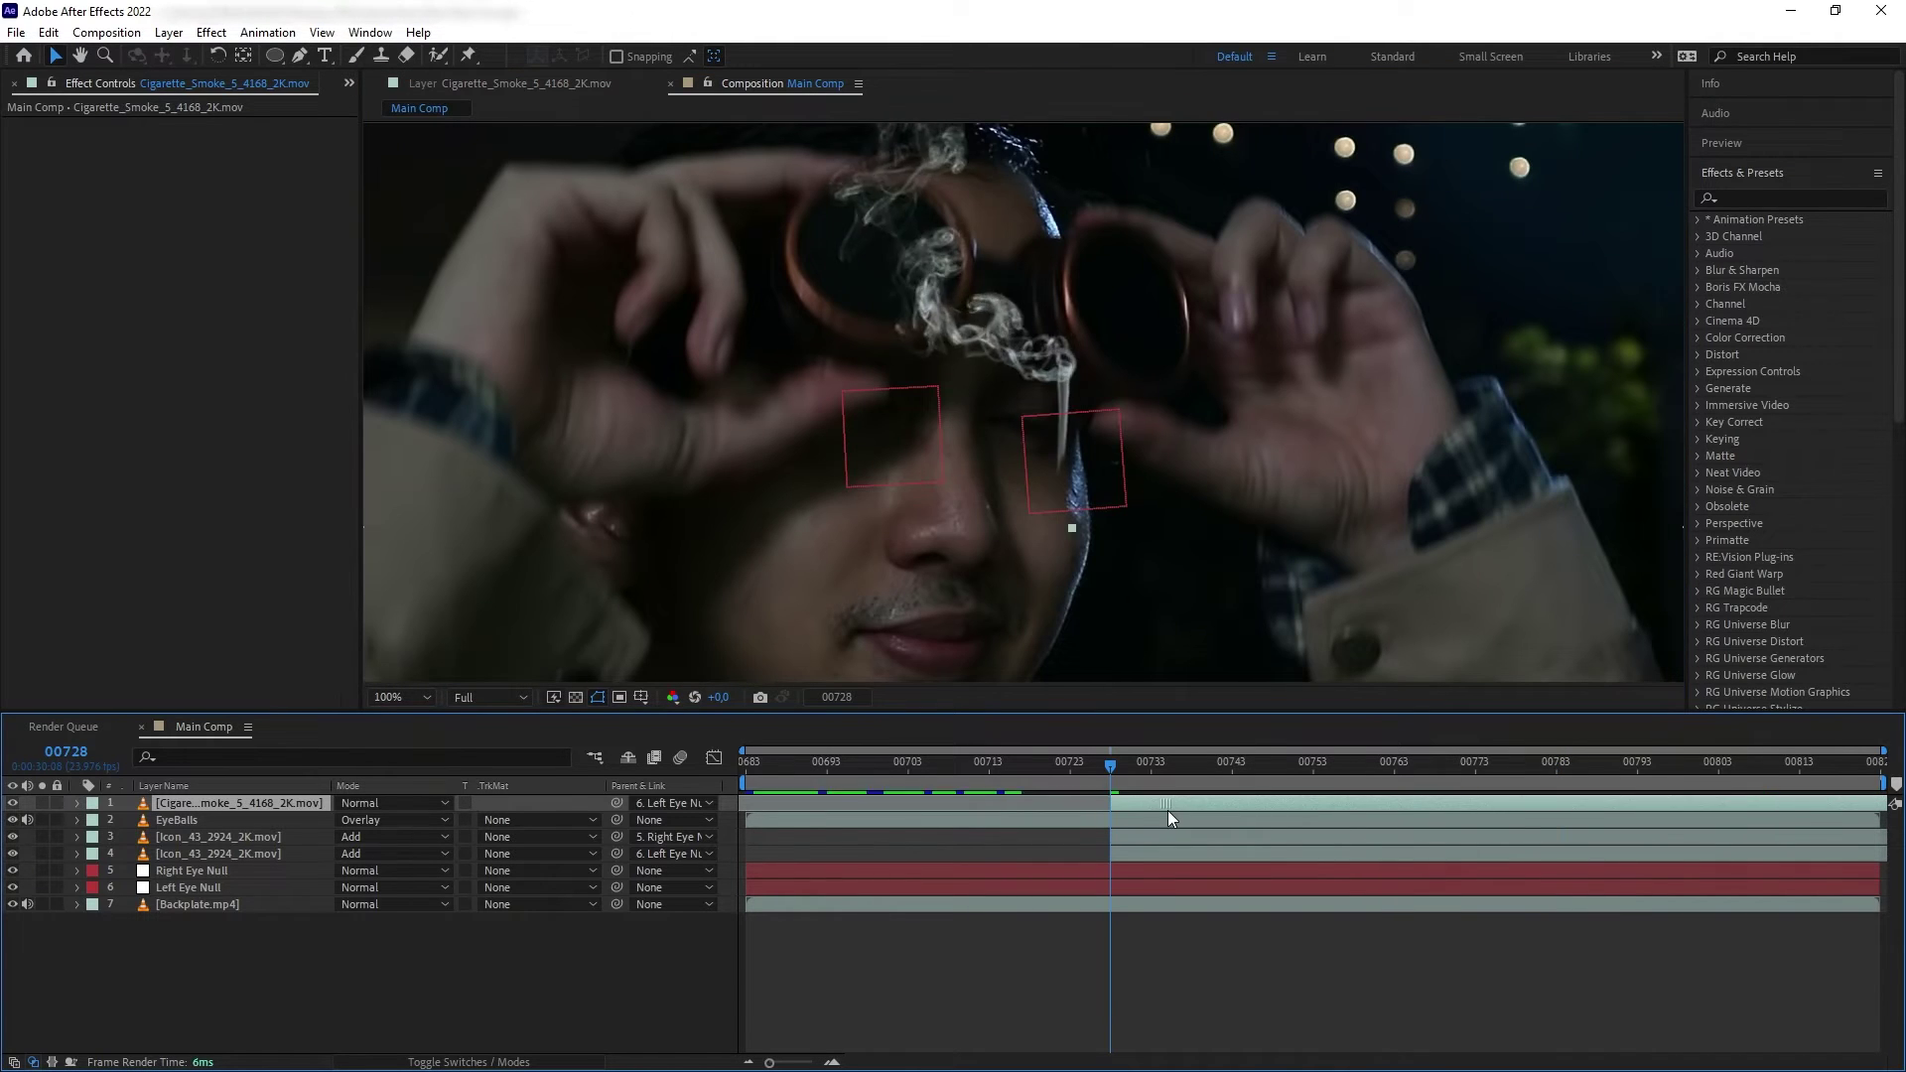
{"action": "left_click_drag", "start_coordinate": [1030, 379], "coordinate": [1011, 415]}
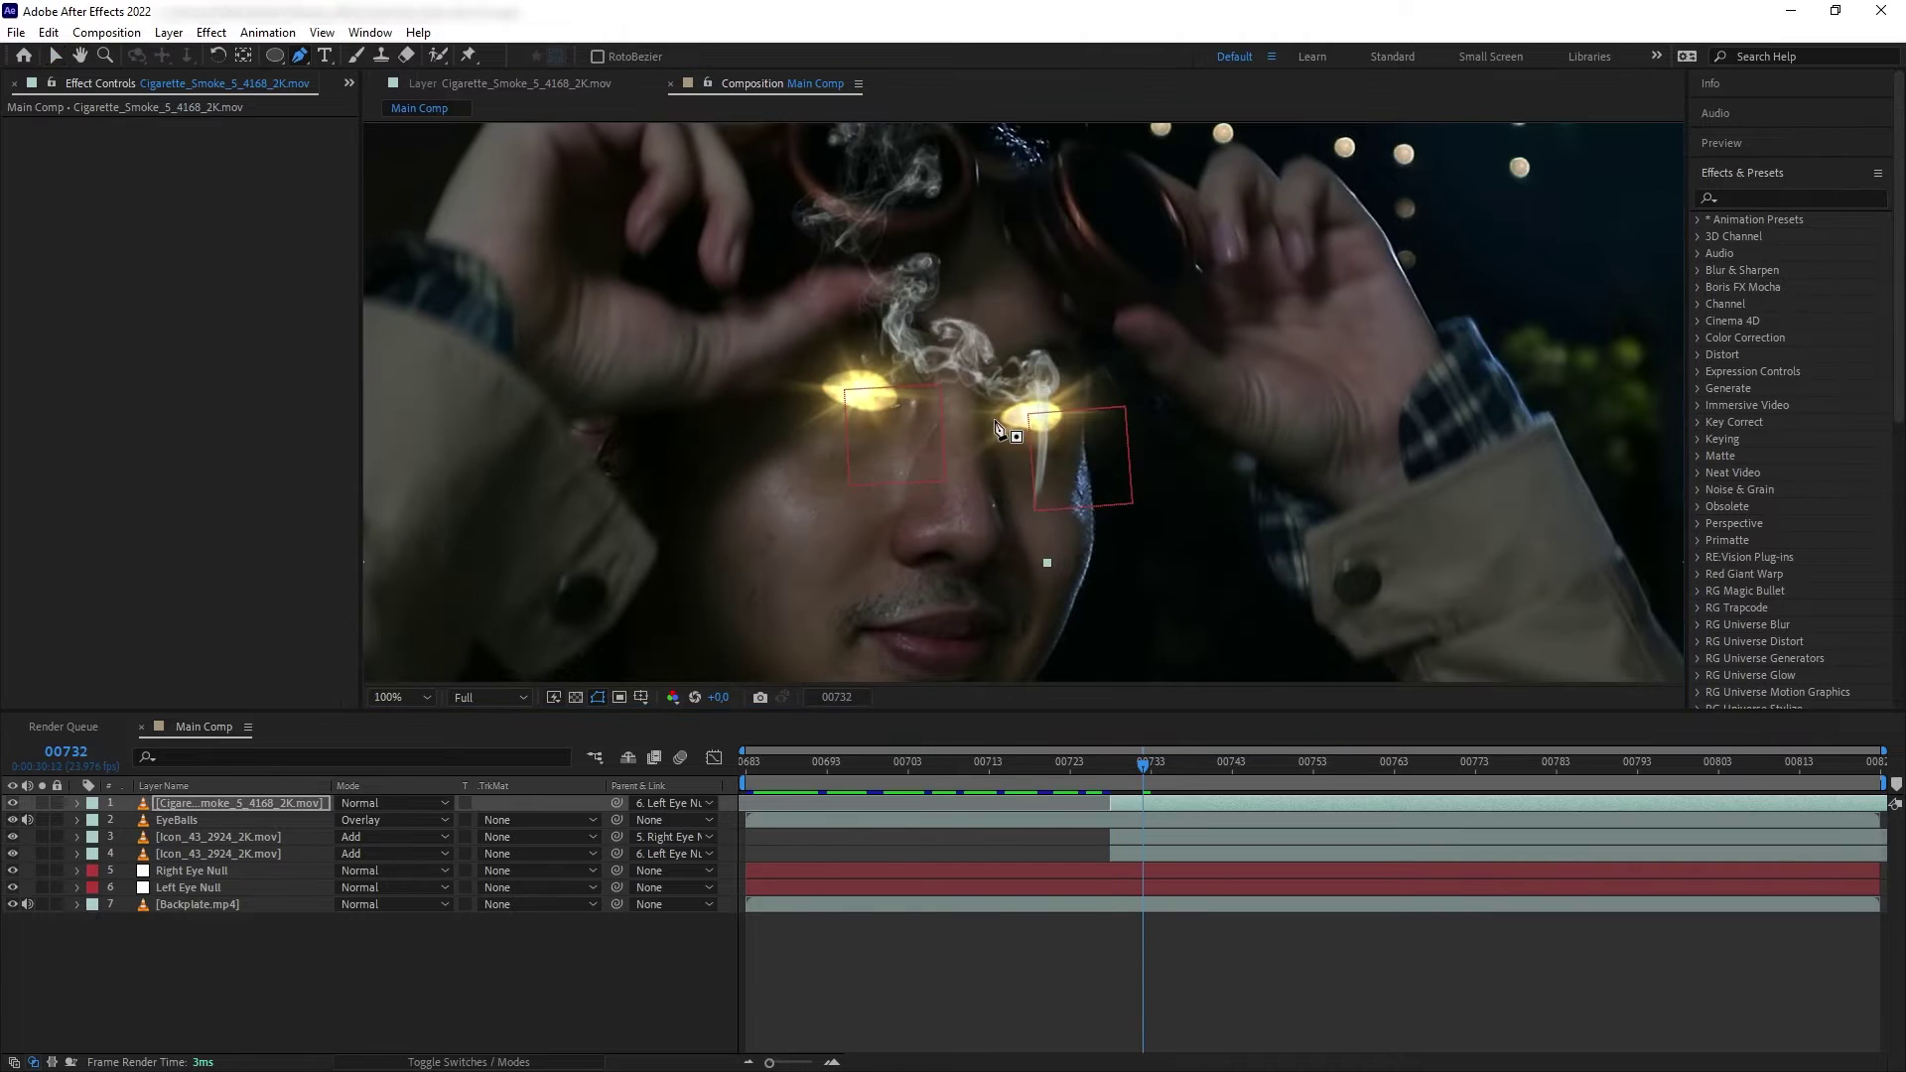
Step: Draw a mask around the smoke beside the eye and keyframe its shape
{"action": "left_click_drag", "start_coordinate": [997, 420], "coordinate": [1016, 434]}
{"action": "left_click_drag", "start_coordinate": [1088, 379], "coordinate": [1103, 403]}
{"action": "left_click", "coordinate": [998, 420]}
{"action": "key", "text": "m"}
{"action": "left_click", "coordinate": [144, 837]}
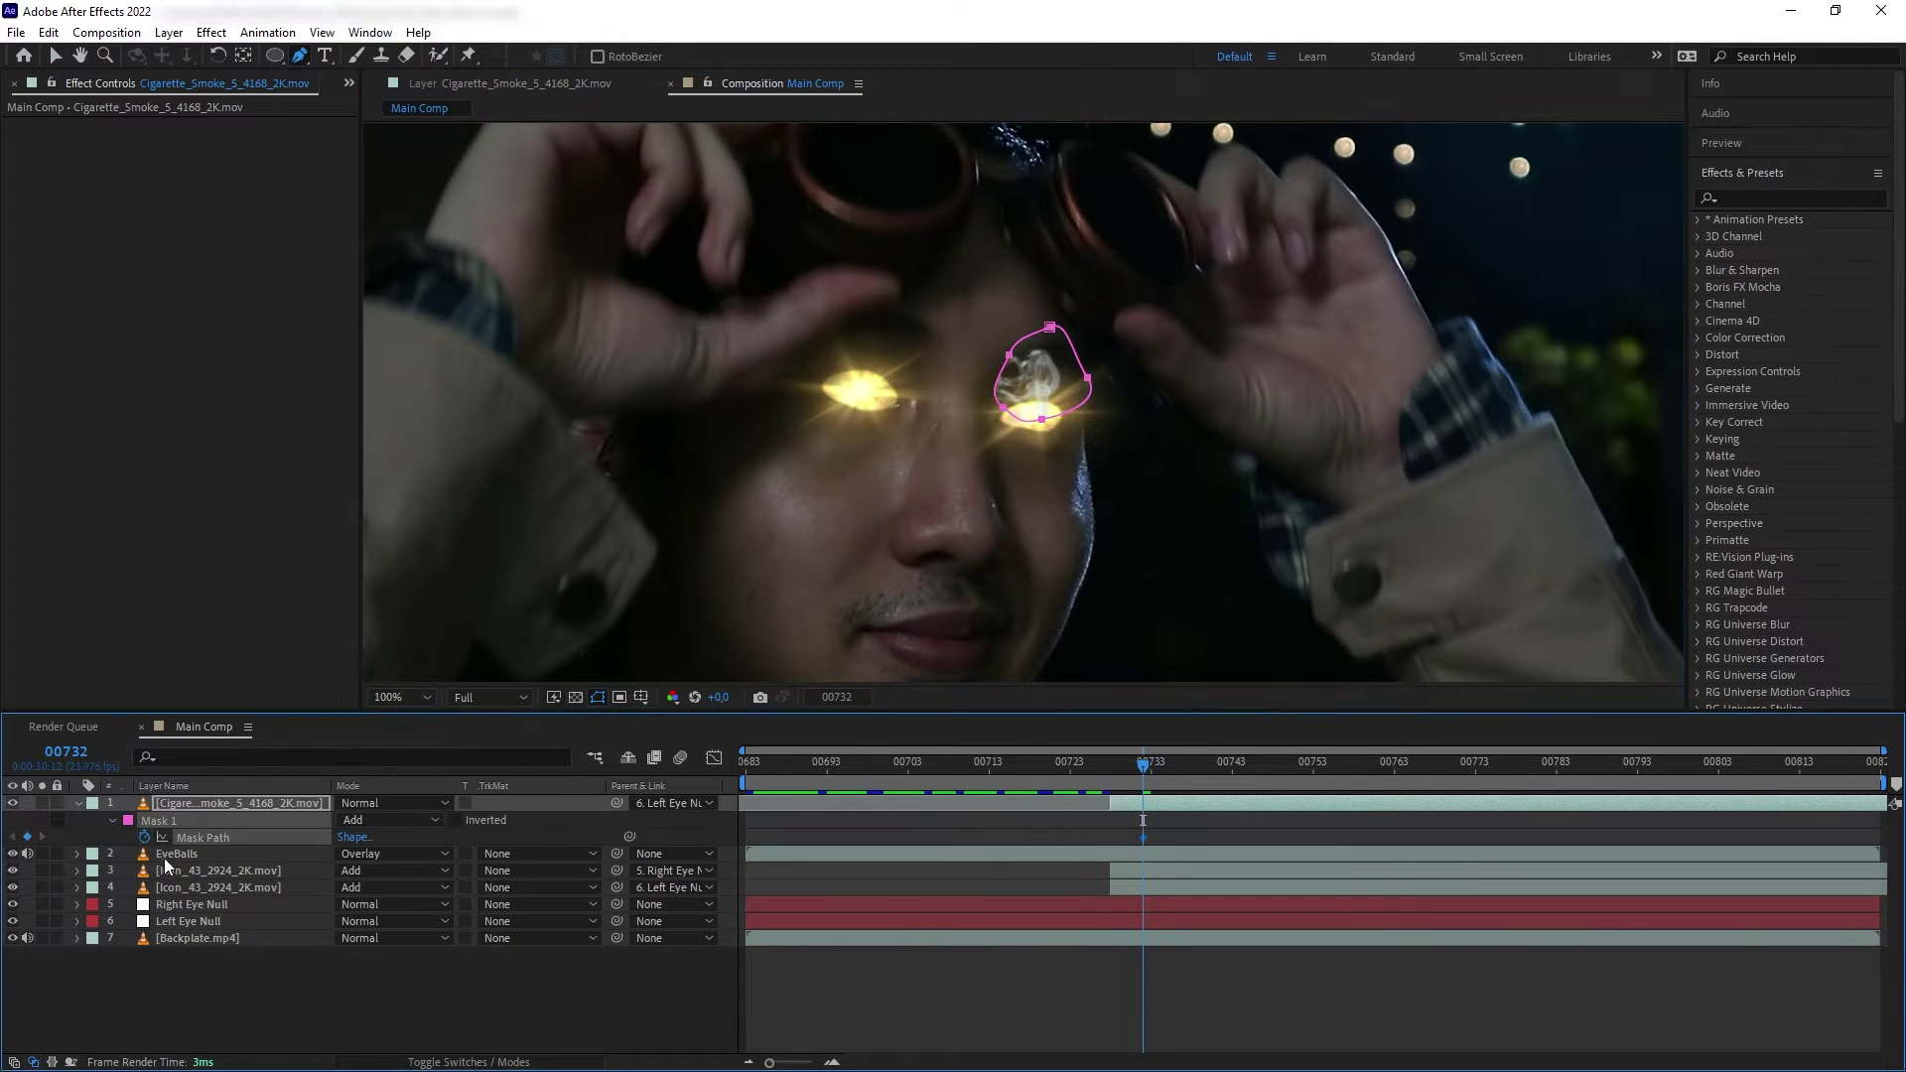
{"action": "key", "text": "Page_Up"}
{"action": "key", "text": "Page_Up"}
{"action": "key", "text": "Page_Up"}
{"action": "key", "text": "Page_Up"}
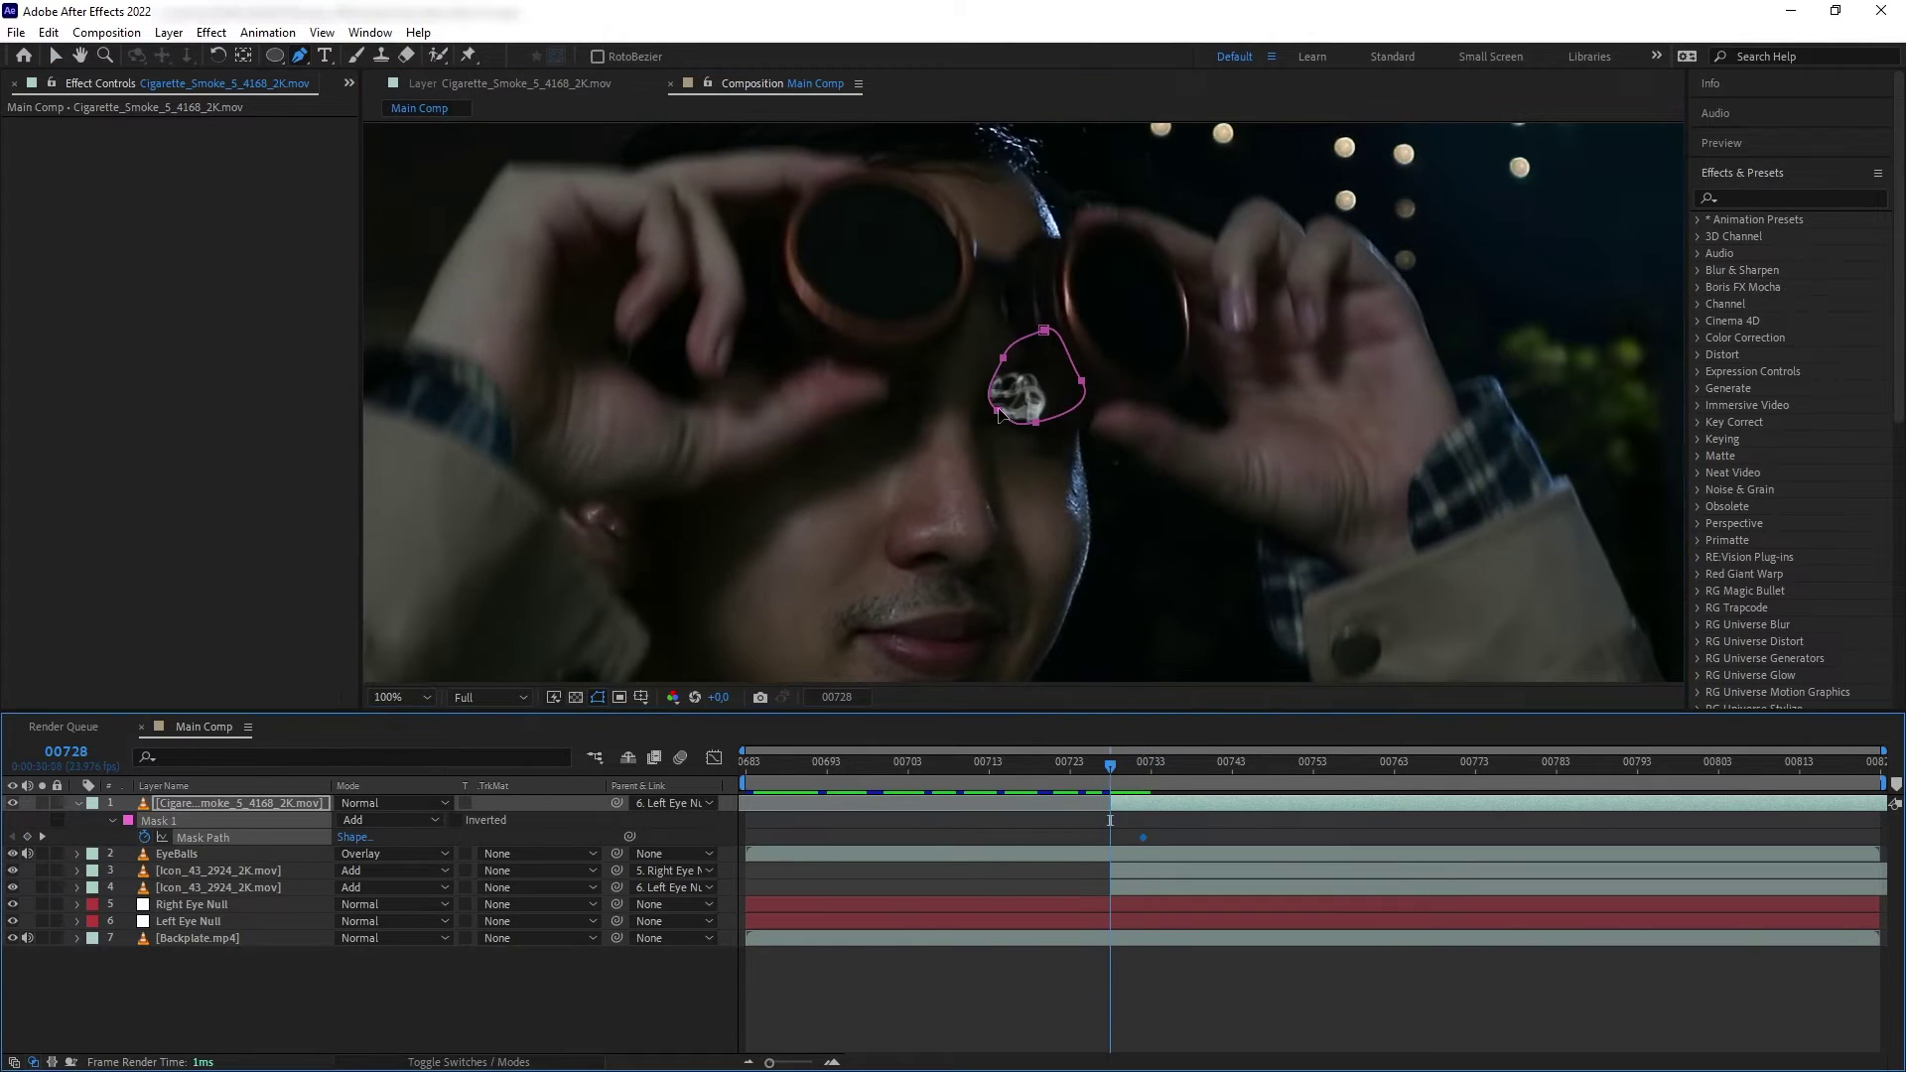
{"action": "key", "text": "v"}
{"action": "left_click", "coordinate": [1131, 537]}
Step: Reshape the mask around the rising smoke at a later frame, then preview from 00727
{"action": "left_click_drag", "start_coordinate": [1111, 766], "coordinate": [1240, 760]}
{"action": "left_click_drag", "start_coordinate": [1050, 328], "coordinate": [1093, 200]}
{"action": "left_click_drag", "start_coordinate": [1009, 357], "coordinate": [1004, 266]}
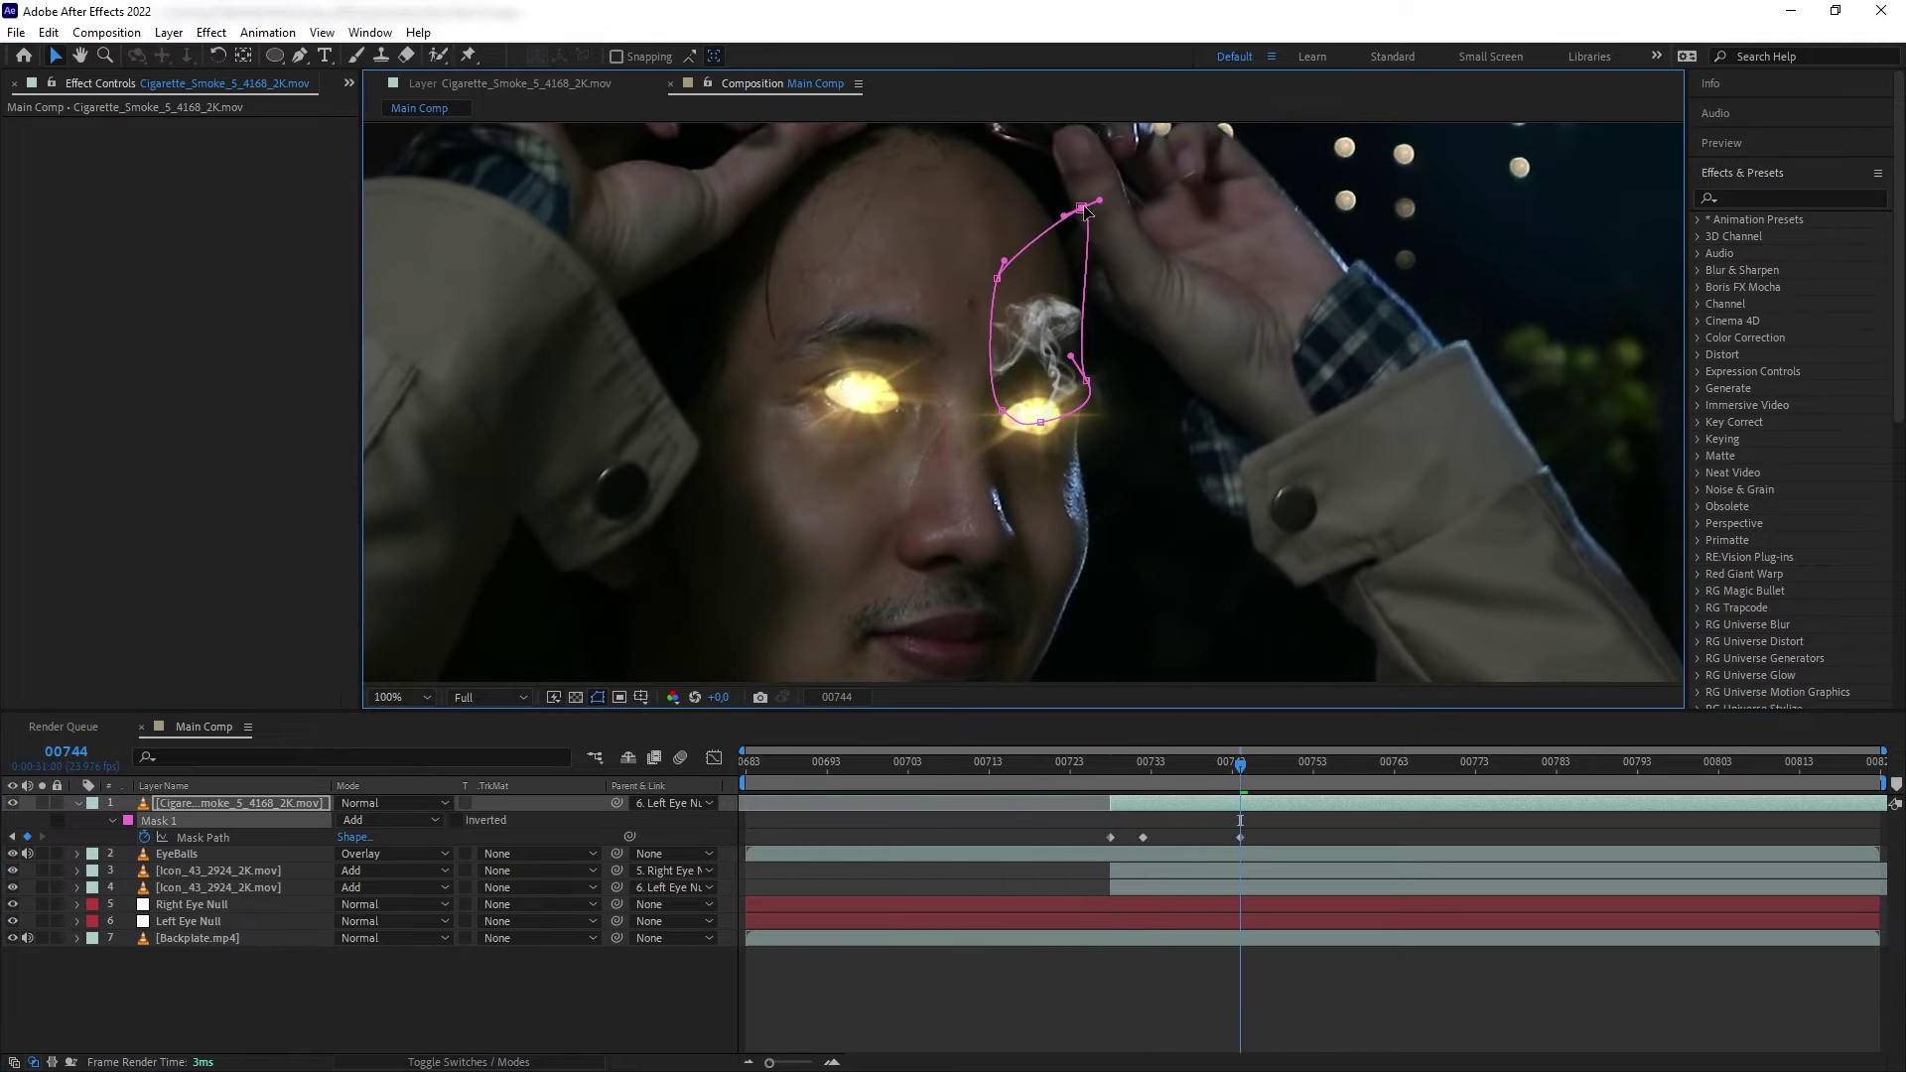
{"action": "left_click_drag", "start_coordinate": [1090, 380], "coordinate": [1231, 308]}
{"action": "left_click_drag", "start_coordinate": [1240, 766], "coordinate": [1116, 771]}
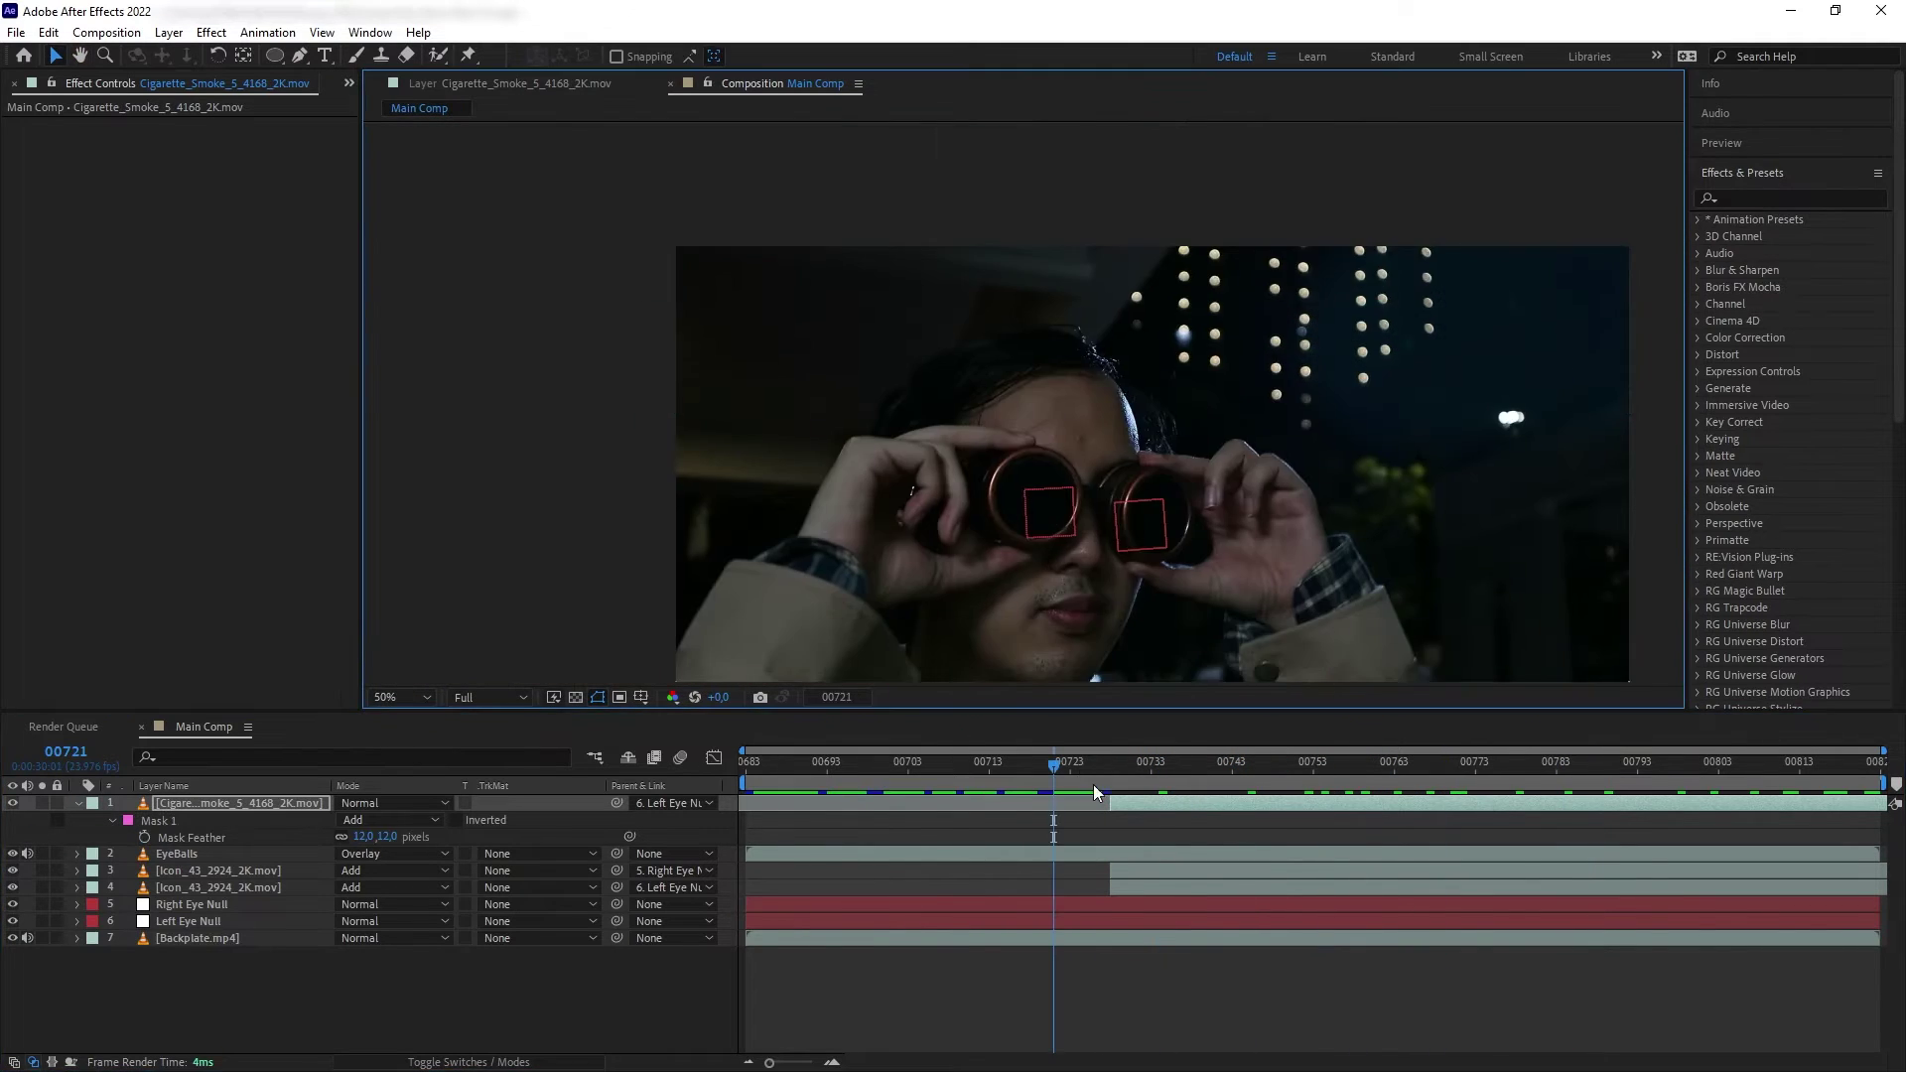
{"action": "left_click", "coordinate": [1100, 775]}
{"action": "key", "text": "space"}
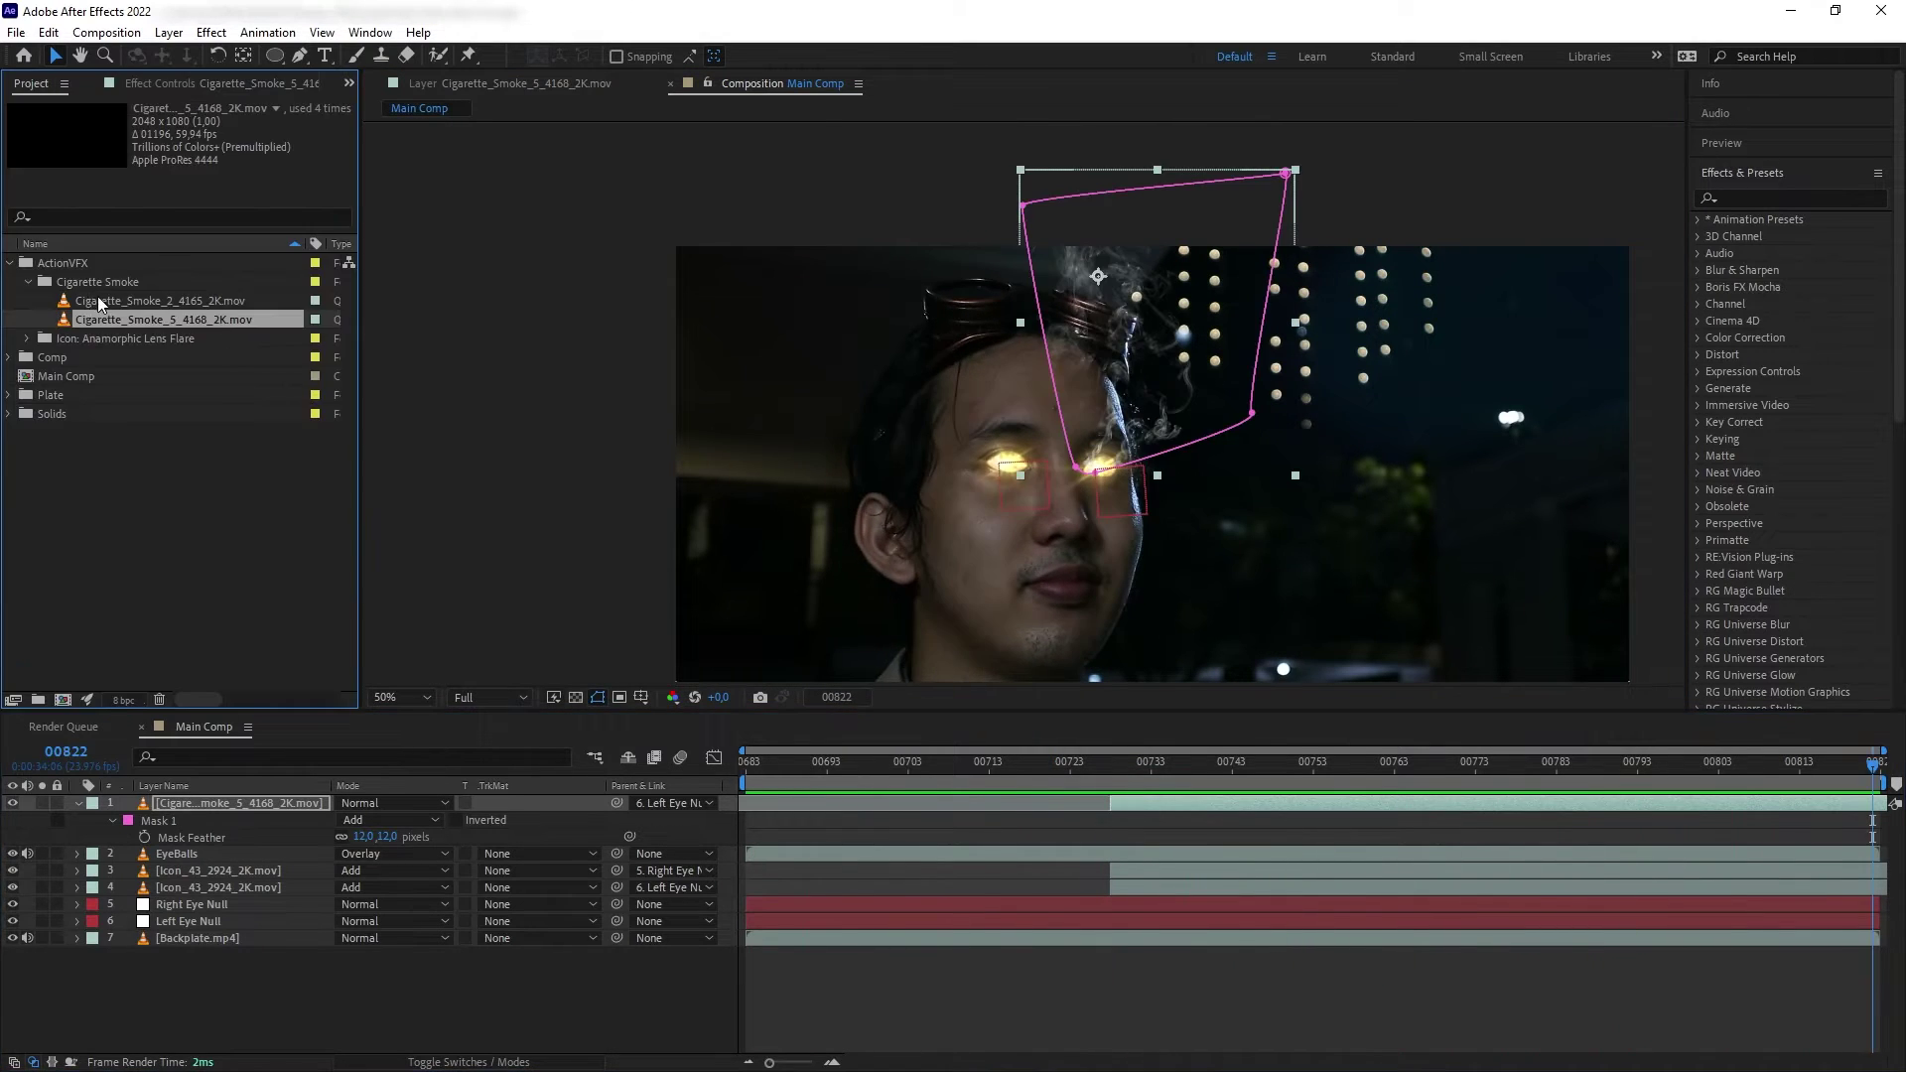
Step: Add Cigarette_Smoke_2_4165_2K.mov to Main Comp and apply a Time Stretch
{"action": "left_click_drag", "start_coordinate": [164, 300], "coordinate": [1096, 598]}
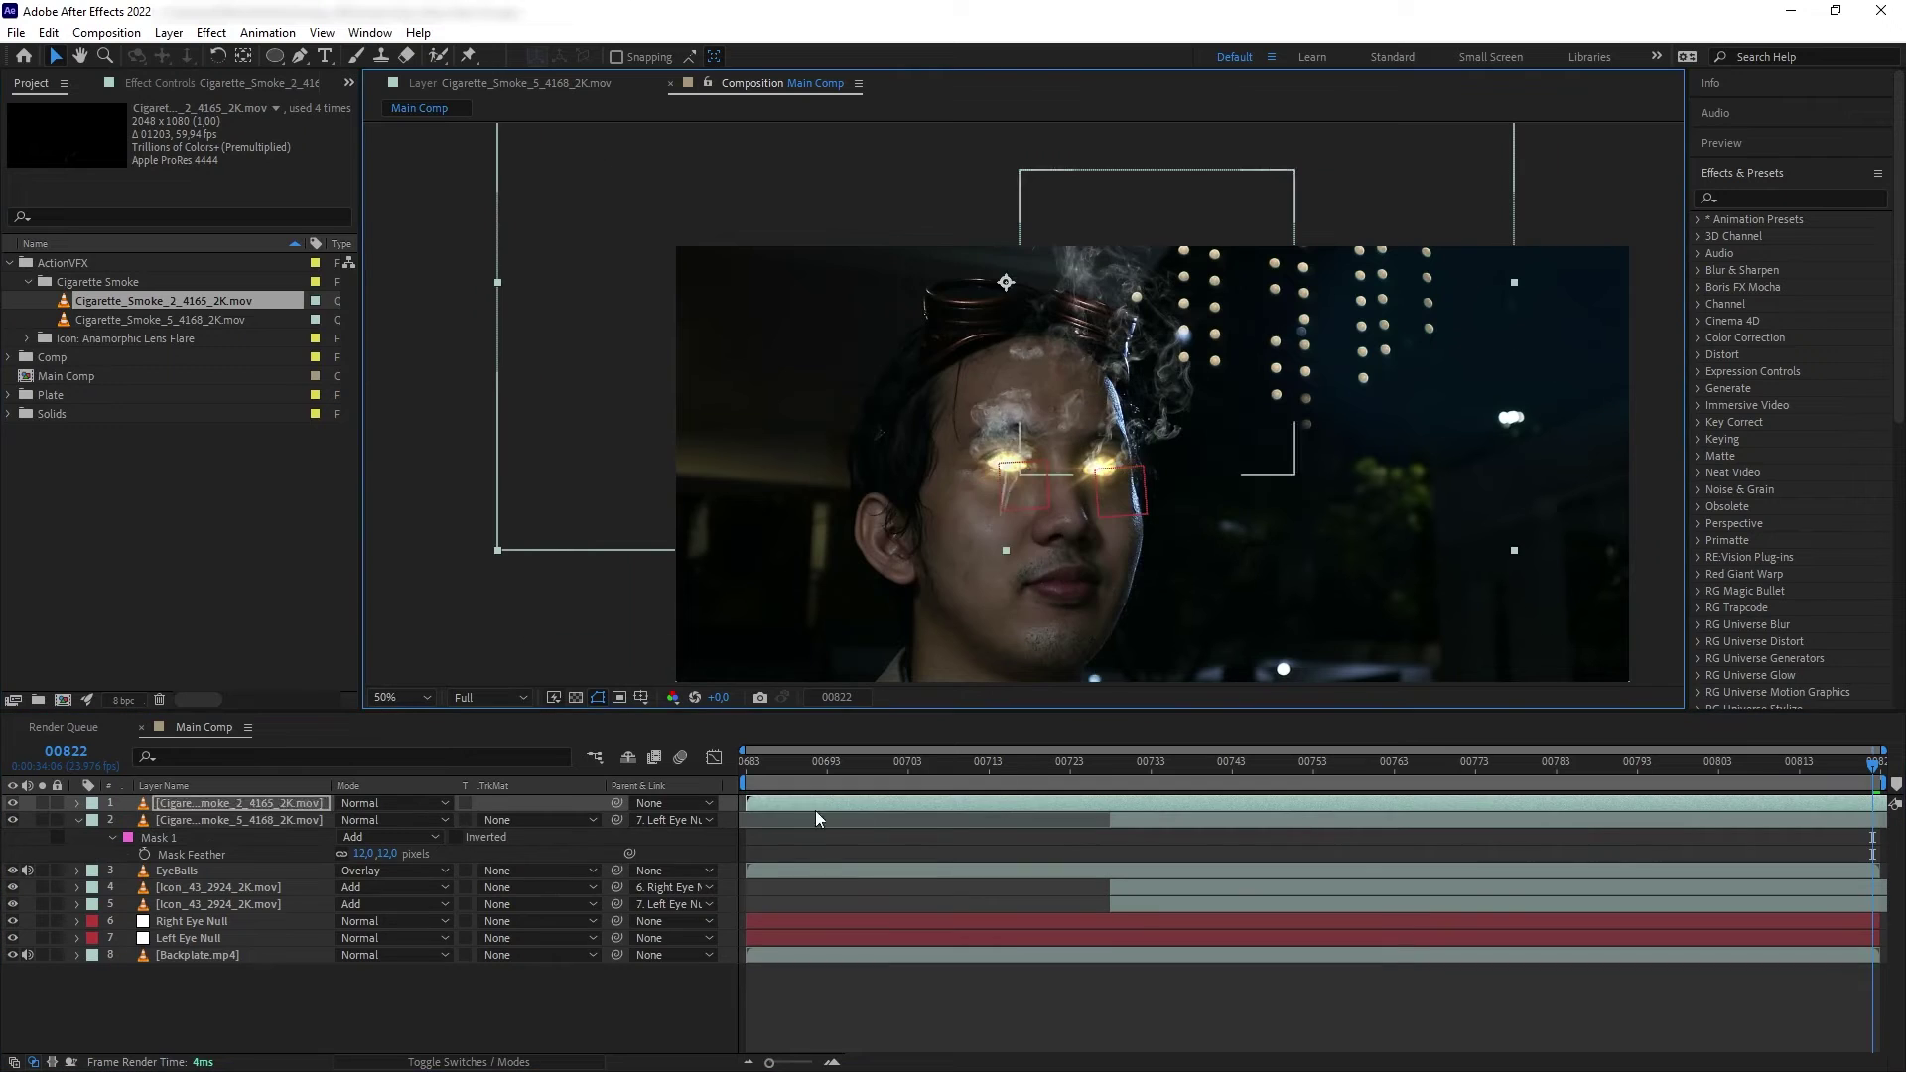
{"action": "right_click", "coordinate": [804, 230]}
{"action": "mouse_move", "coordinate": [894, 348]}
{"action": "left_click", "coordinate": [1088, 394]}
{"action": "key", "text": "Return"}
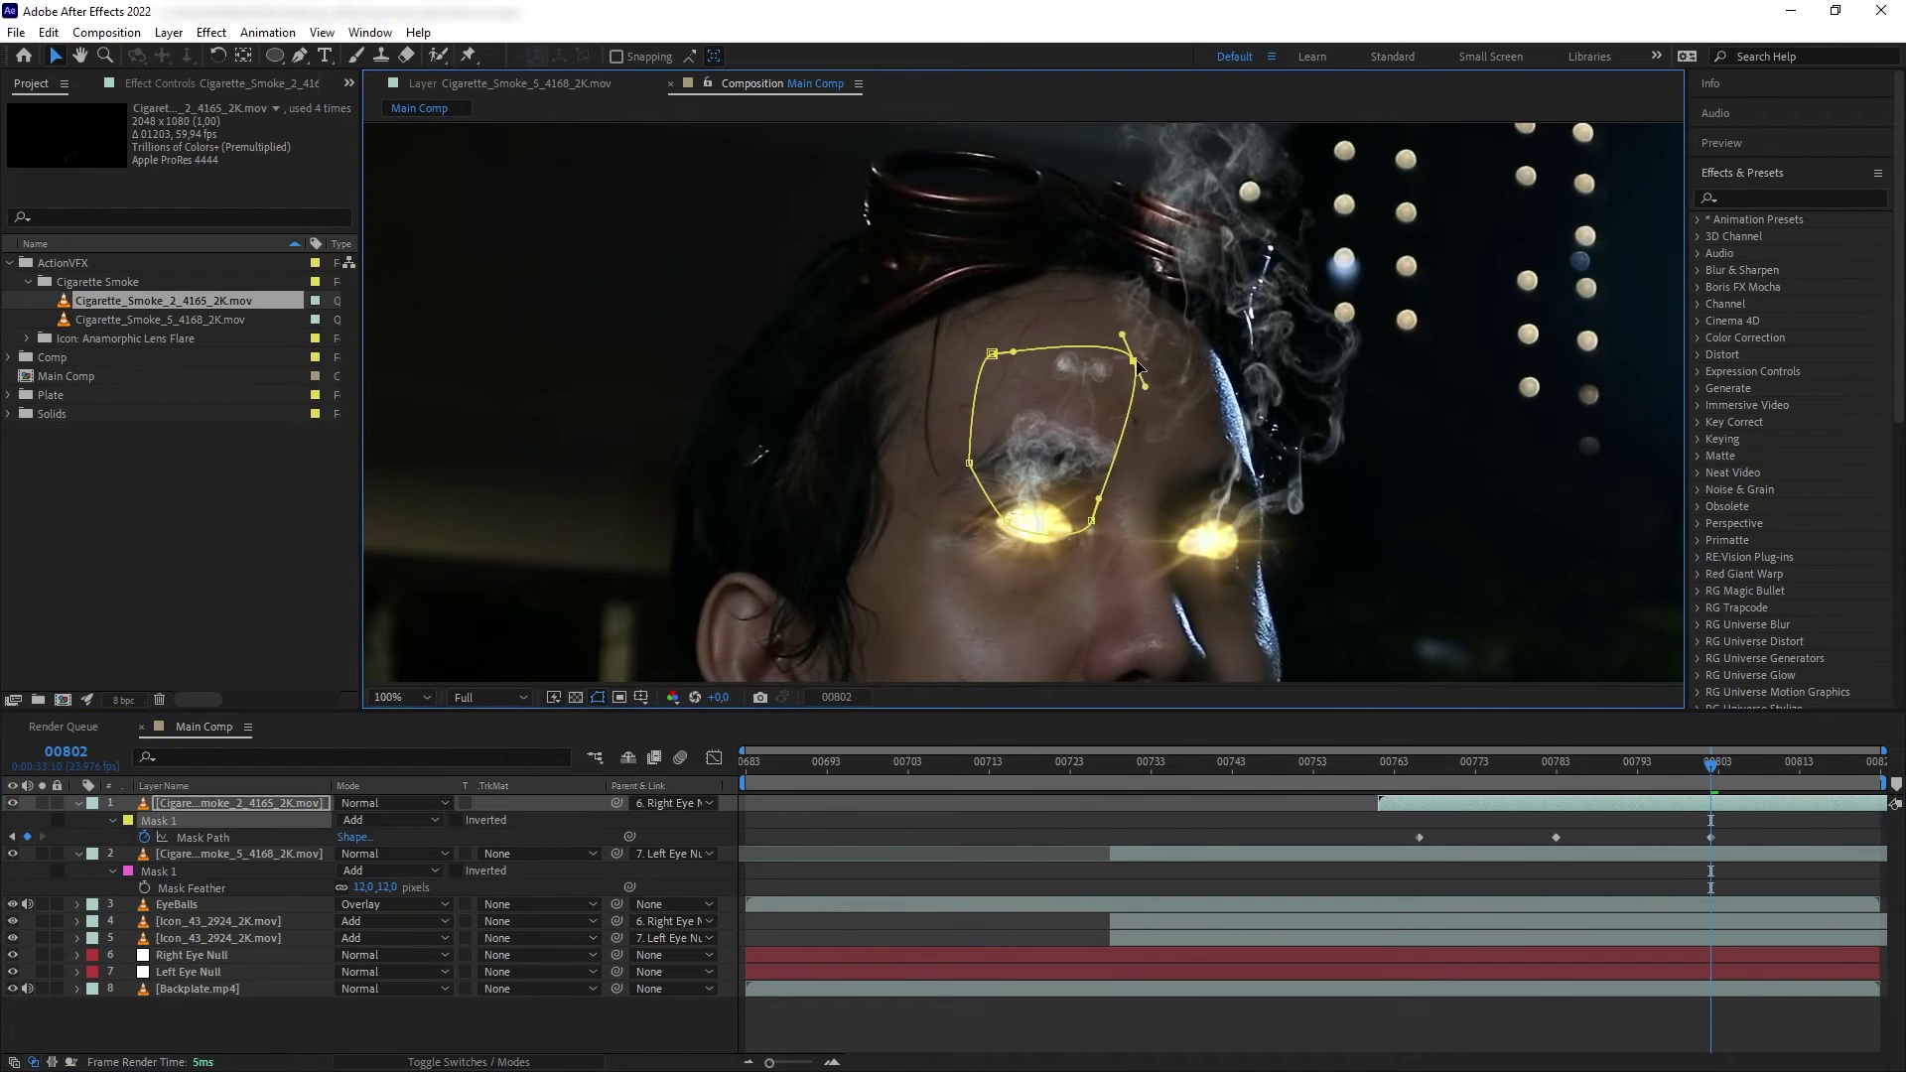
Step: Reshape the smoke mask at frames 00721 and 00822, then preview the animation
{"action": "left_click_drag", "start_coordinate": [1138, 492], "coordinate": [1140, 509]}
{"action": "left_click_drag", "start_coordinate": [992, 353], "coordinate": [1007, 330]}
{"action": "left_click_drag", "start_coordinate": [1711, 767], "coordinate": [1892, 788]}
{"action": "left_click_drag", "start_coordinate": [1072, 358], "coordinate": [1152, 283]}
{"action": "left_click", "coordinate": [1056, 762]}
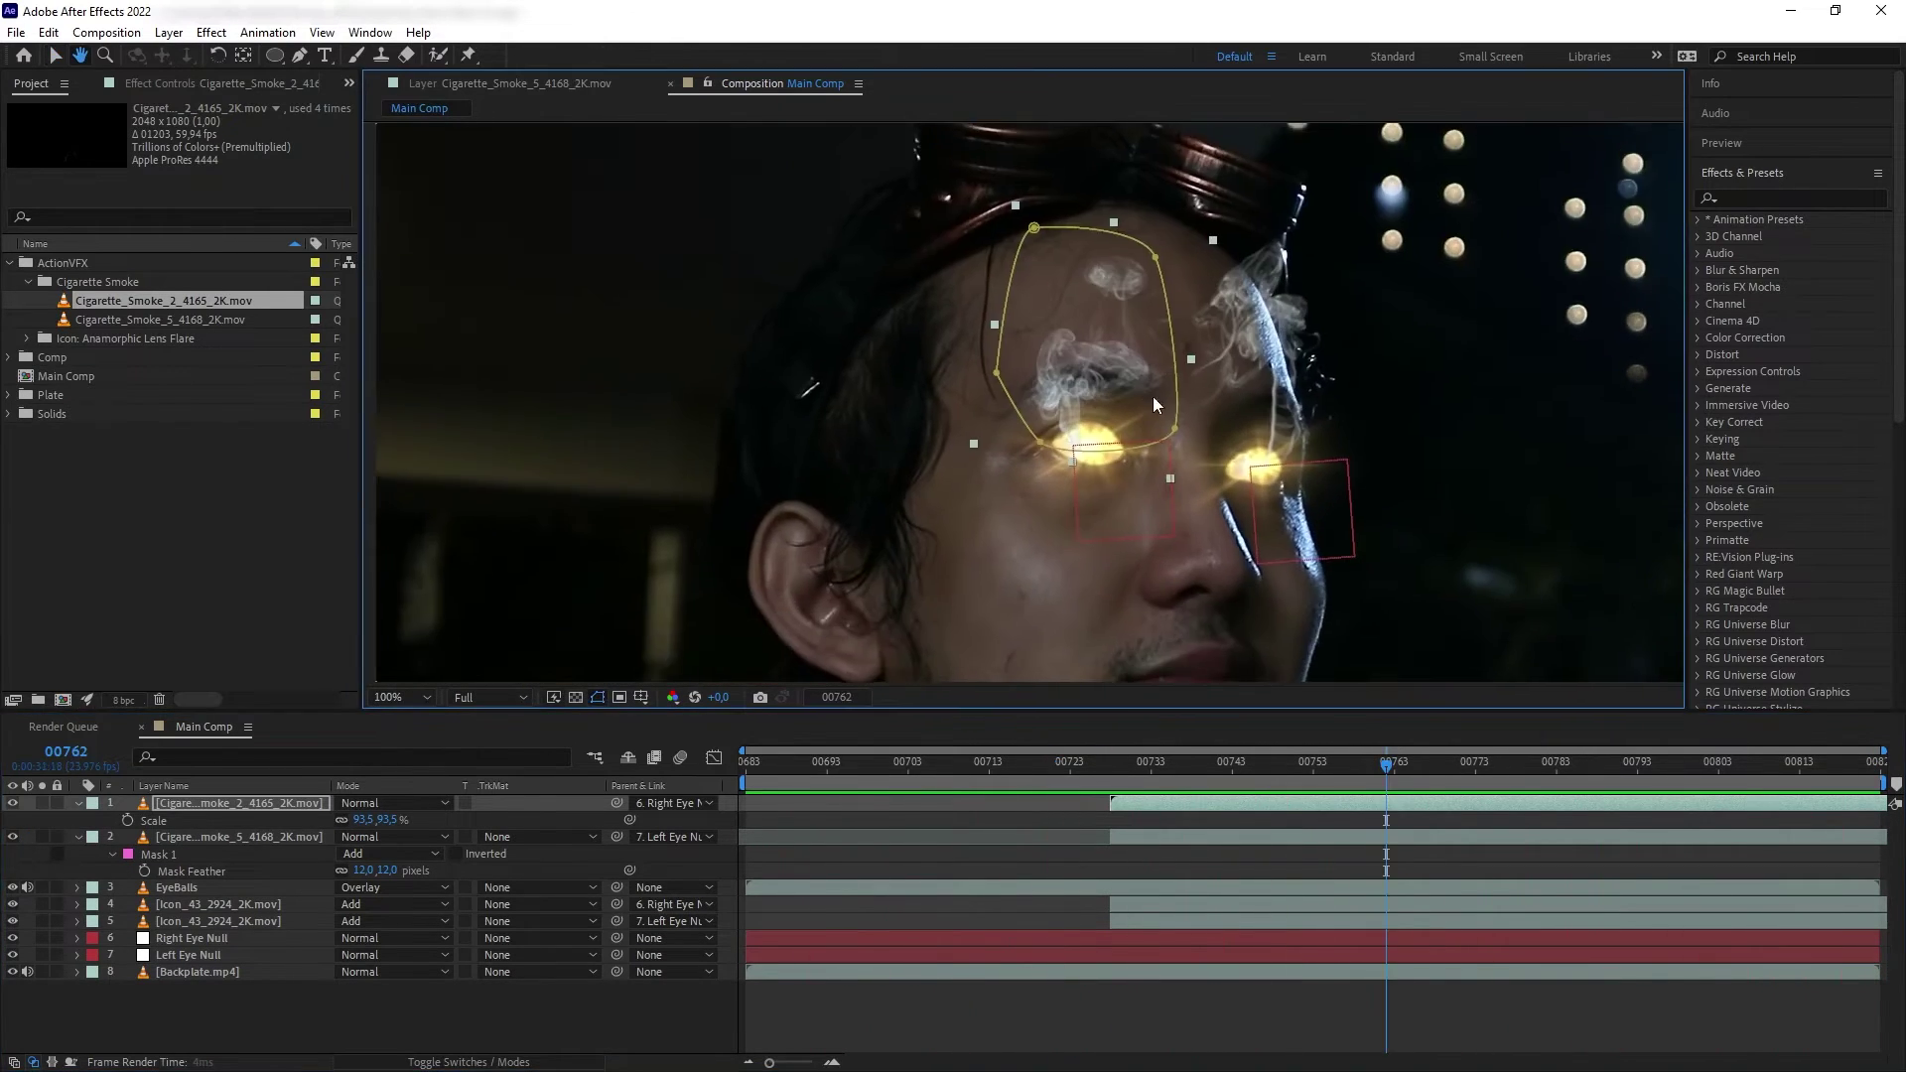
{"action": "key", "text": "space"}
{"action": "left_click", "coordinate": [1051, 760]}
{"action": "key", "text": "space"}
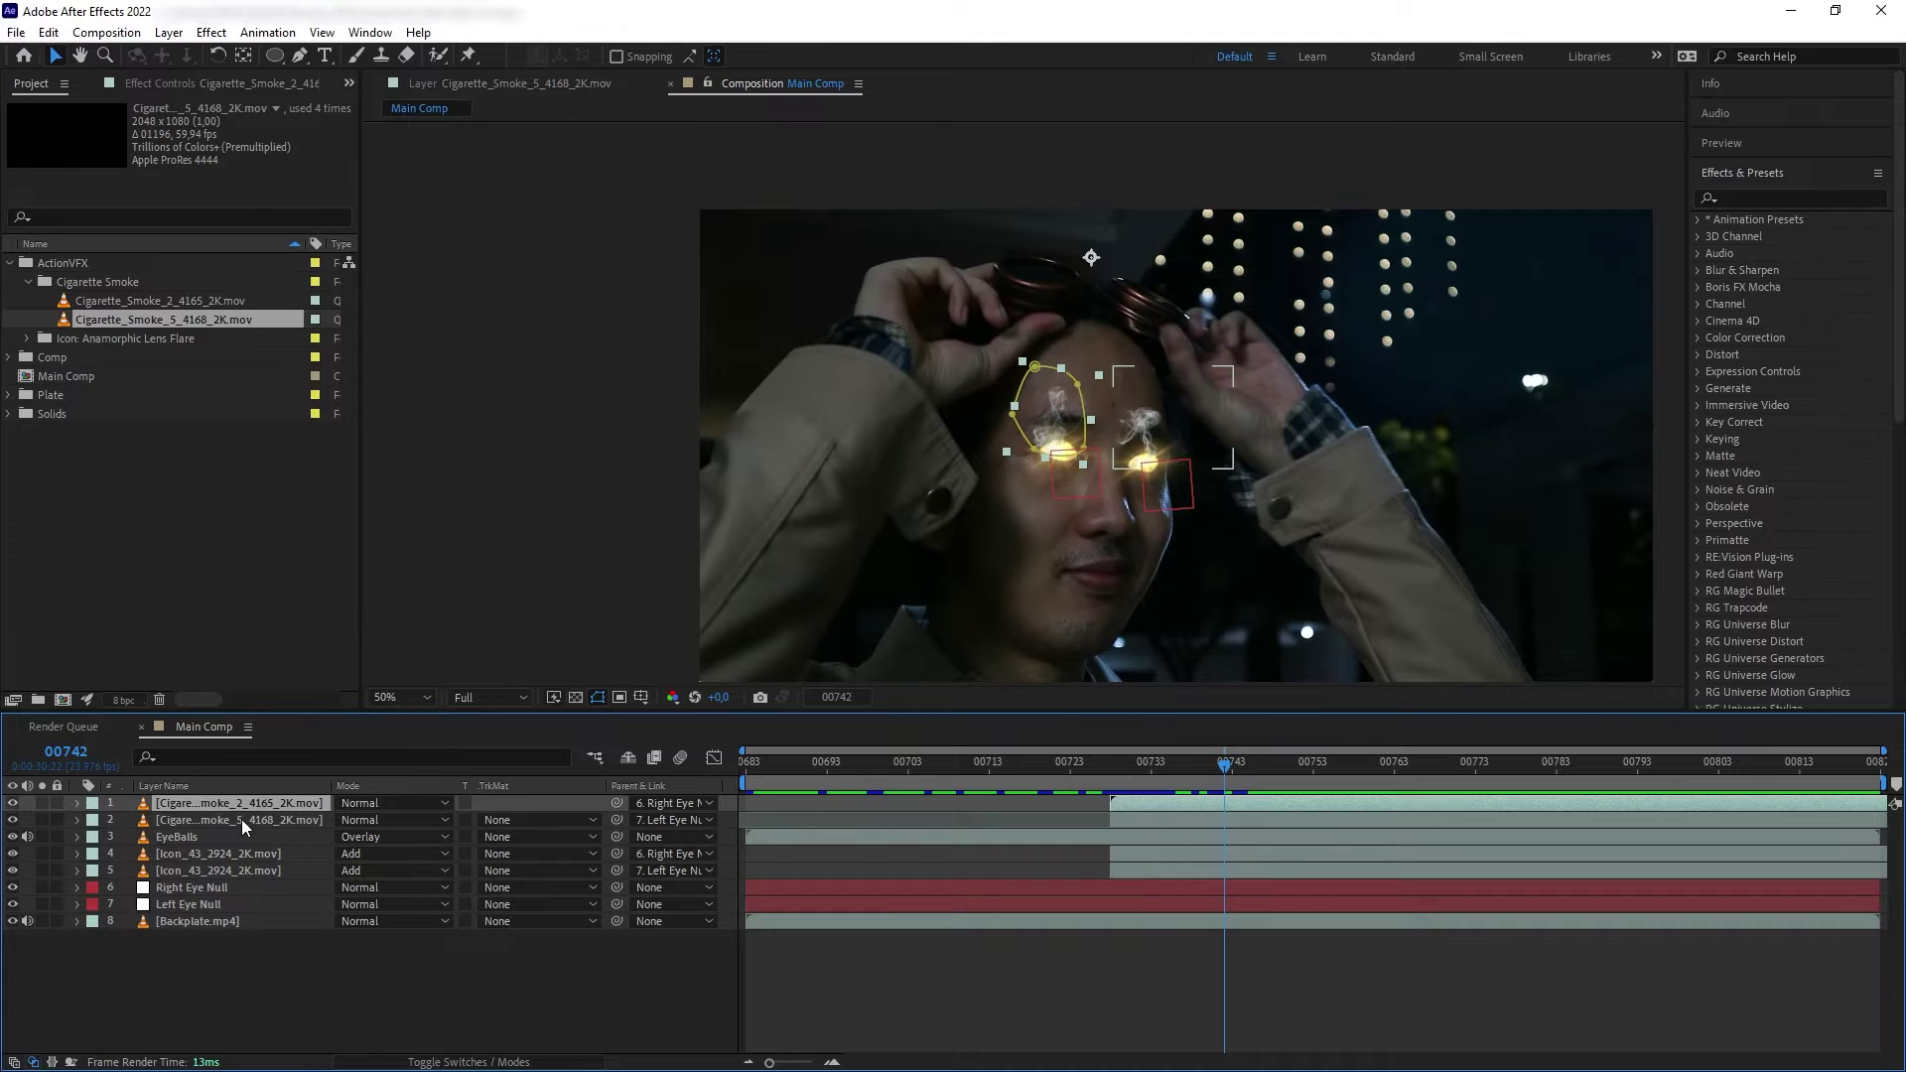
Step: Delete the duplicate smoke layer's Mask 1 and make it start earlier
{"action": "left_click", "coordinate": [241, 819]}
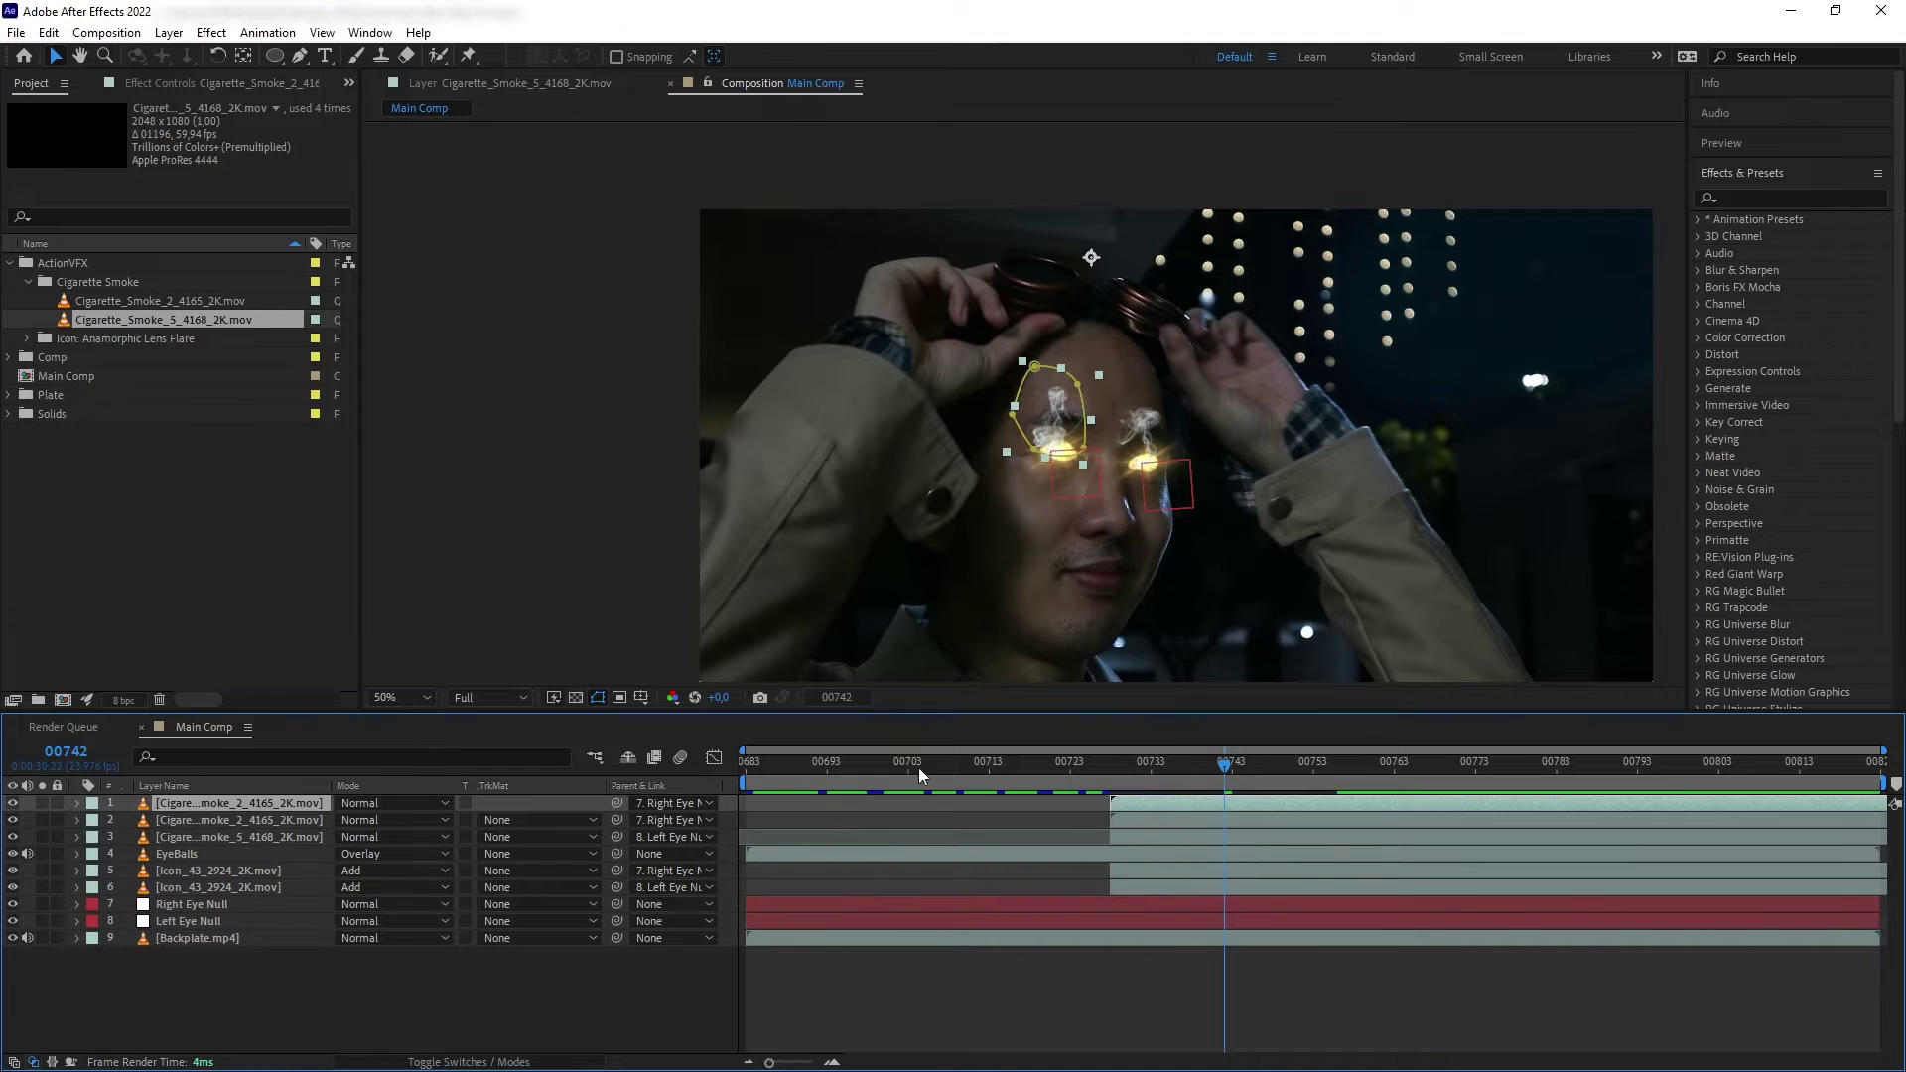
{"action": "key", "text": "m"}
{"action": "left_click", "coordinate": [242, 827]}
{"action": "key", "text": "Delete"}
{"action": "scroll", "coordinate": [1156, 394], "scroll_direction": "up", "scroll_amount": 1}
{"action": "left_click_drag", "start_coordinate": [1241, 808], "coordinate": [917, 809]}
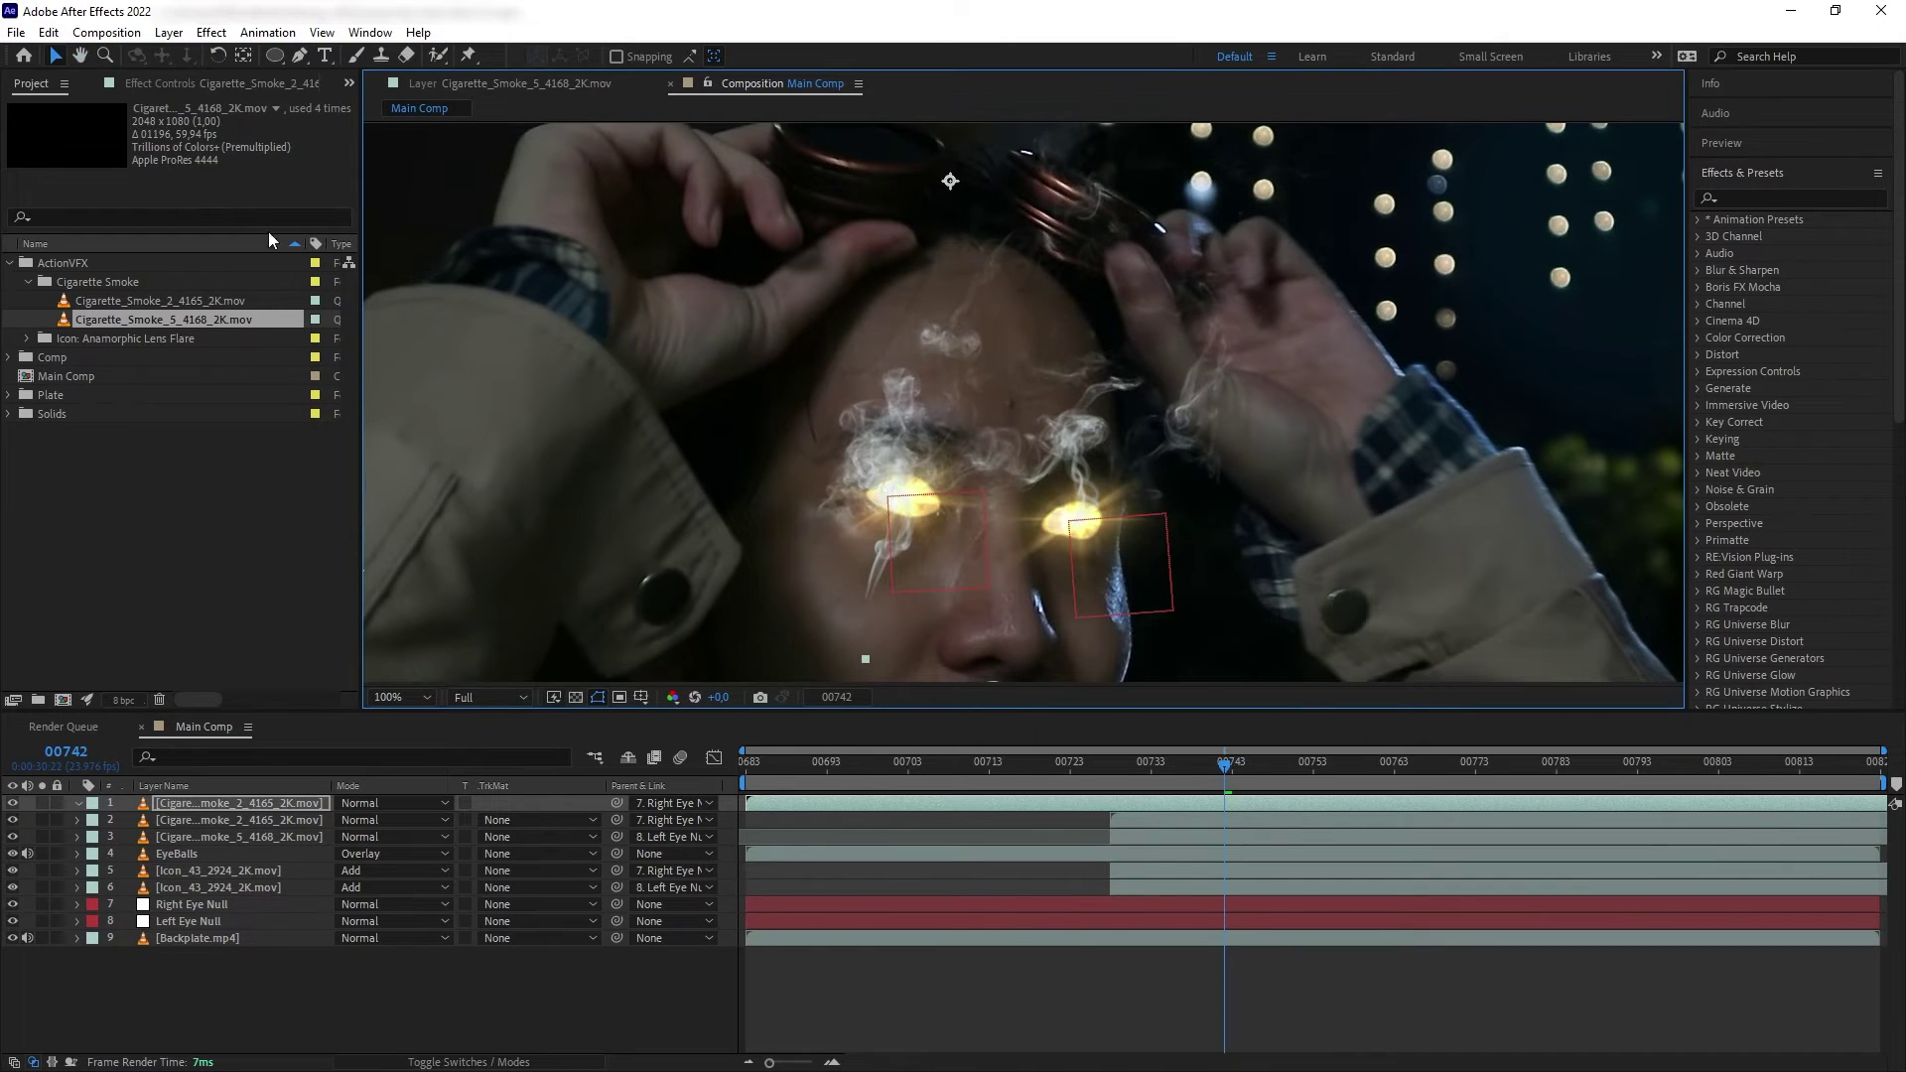
Step: Draw a new closed mask outlining the left eye's smoke
{"action": "key", "text": "g"}
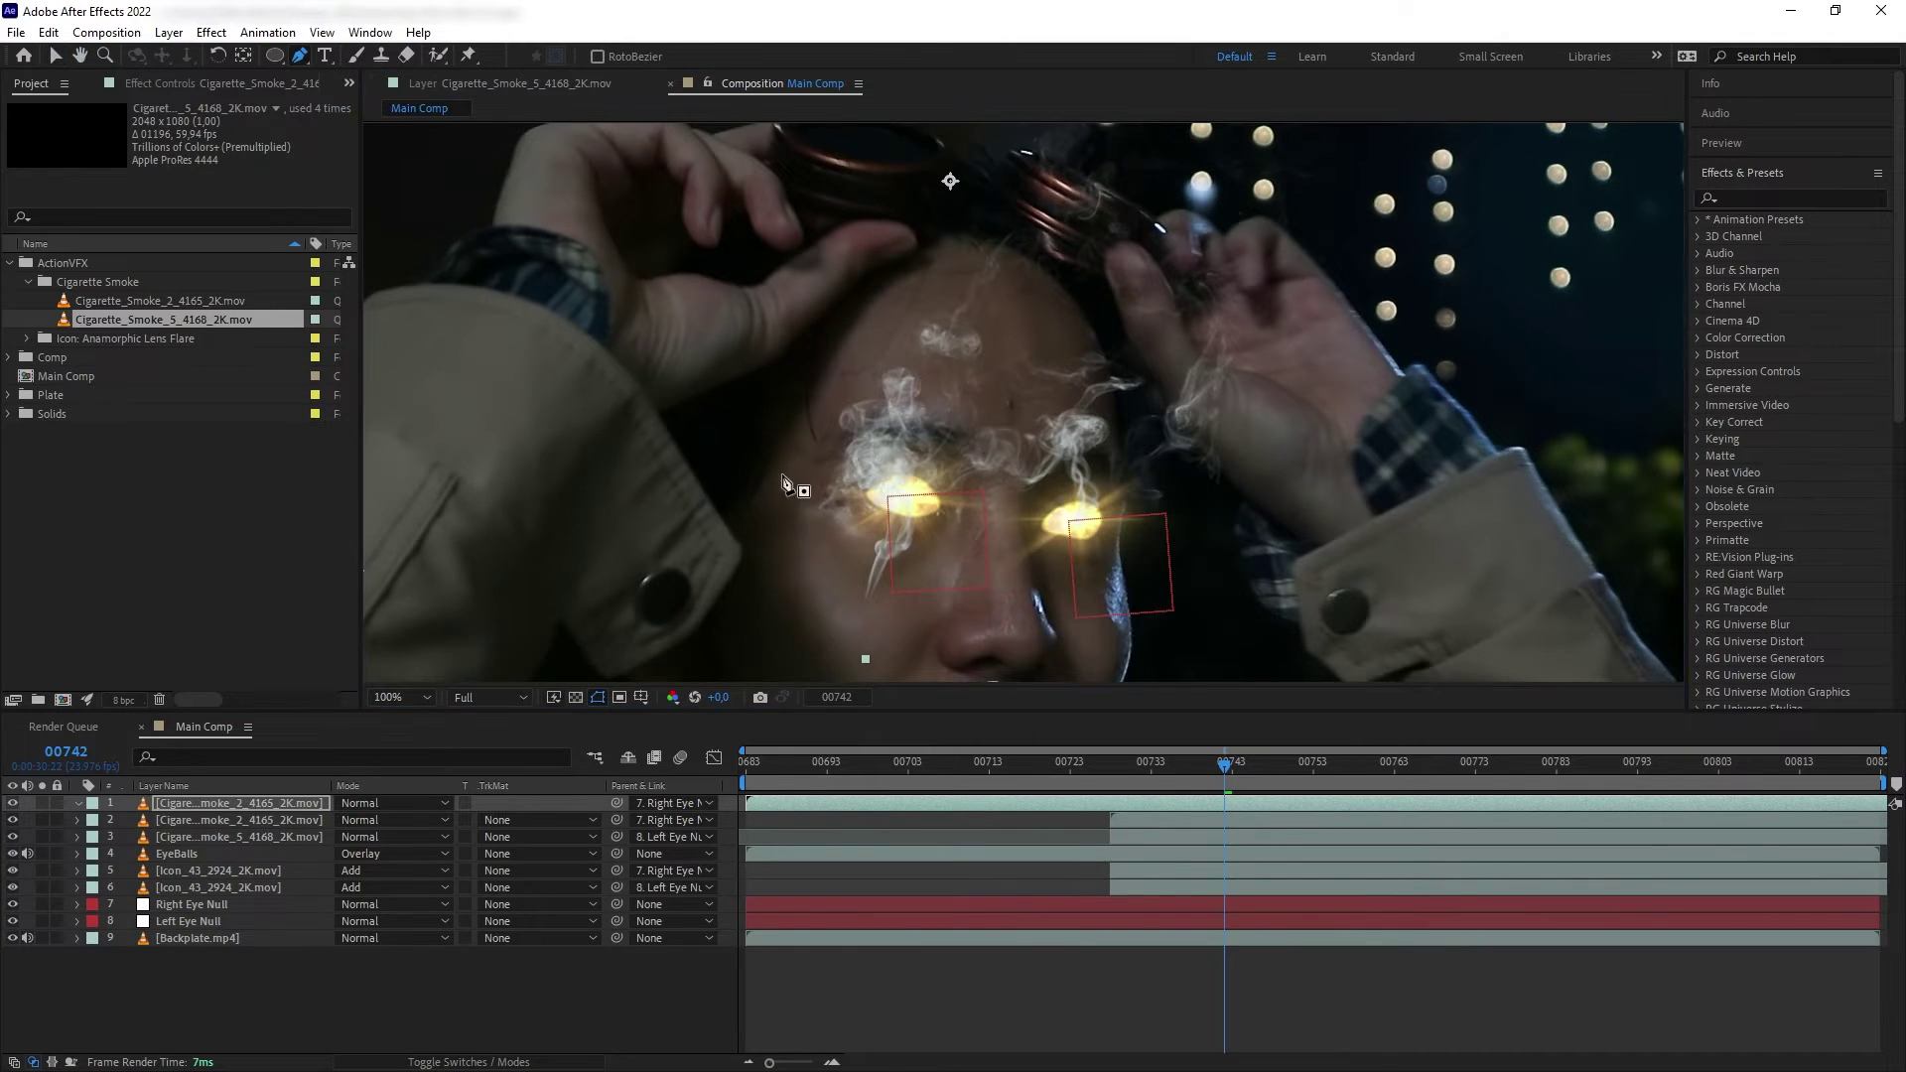
{"action": "left_click_drag", "start_coordinate": [805, 479], "coordinate": [823, 508]}
{"action": "left_click_drag", "start_coordinate": [880, 535], "coordinate": [971, 515]}
{"action": "left_click_drag", "start_coordinate": [970, 421], "coordinate": [960, 403]}
{"action": "left_click_drag", "start_coordinate": [910, 352], "coordinate": [890, 354]}
{"action": "left_click", "coordinate": [787, 409]}
{"action": "left_click", "coordinate": [806, 479]}
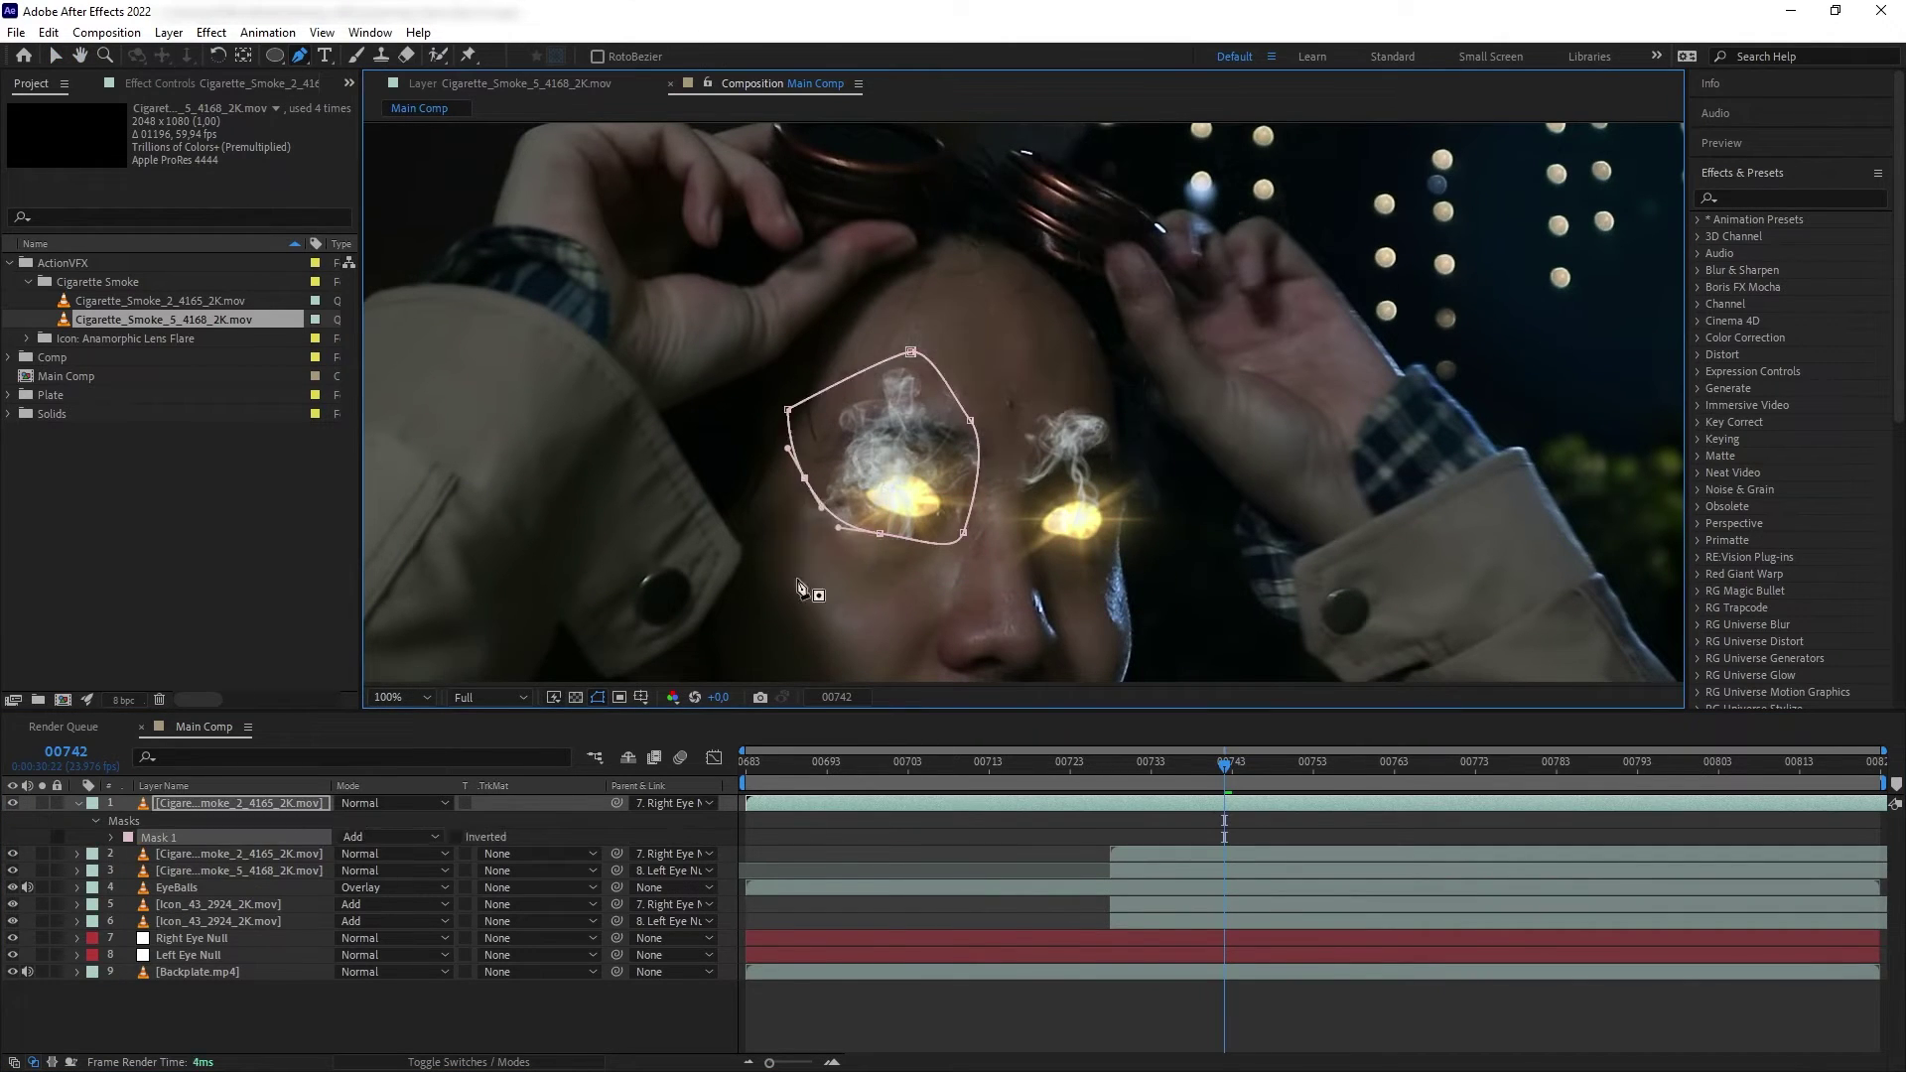
Step: Keyframe the new Mask Path and push its points outward to fit the smoke
{"action": "left_click", "coordinate": [218, 806]}
{"action": "key", "text": "v"}
{"action": "left_click", "coordinate": [985, 445]}
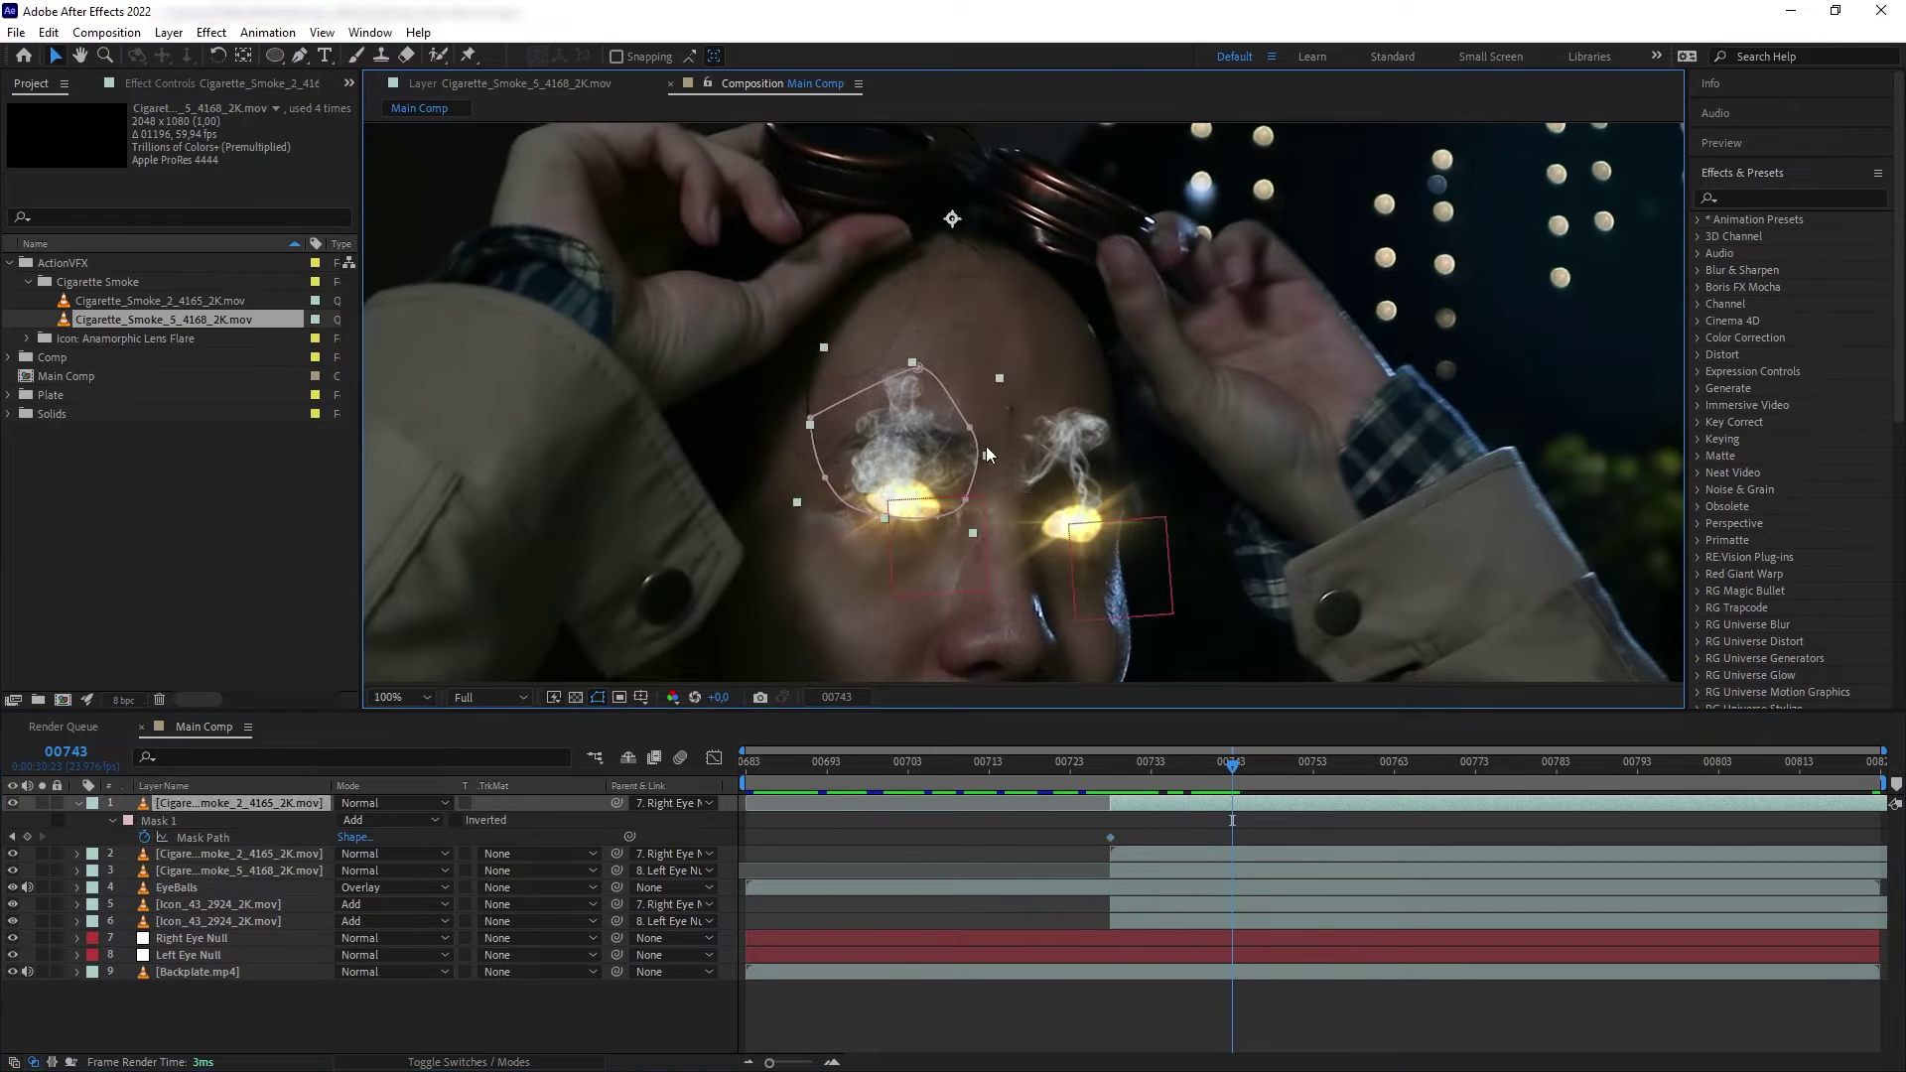
{"action": "left_click_drag", "start_coordinate": [971, 425], "coordinate": [885, 290]}
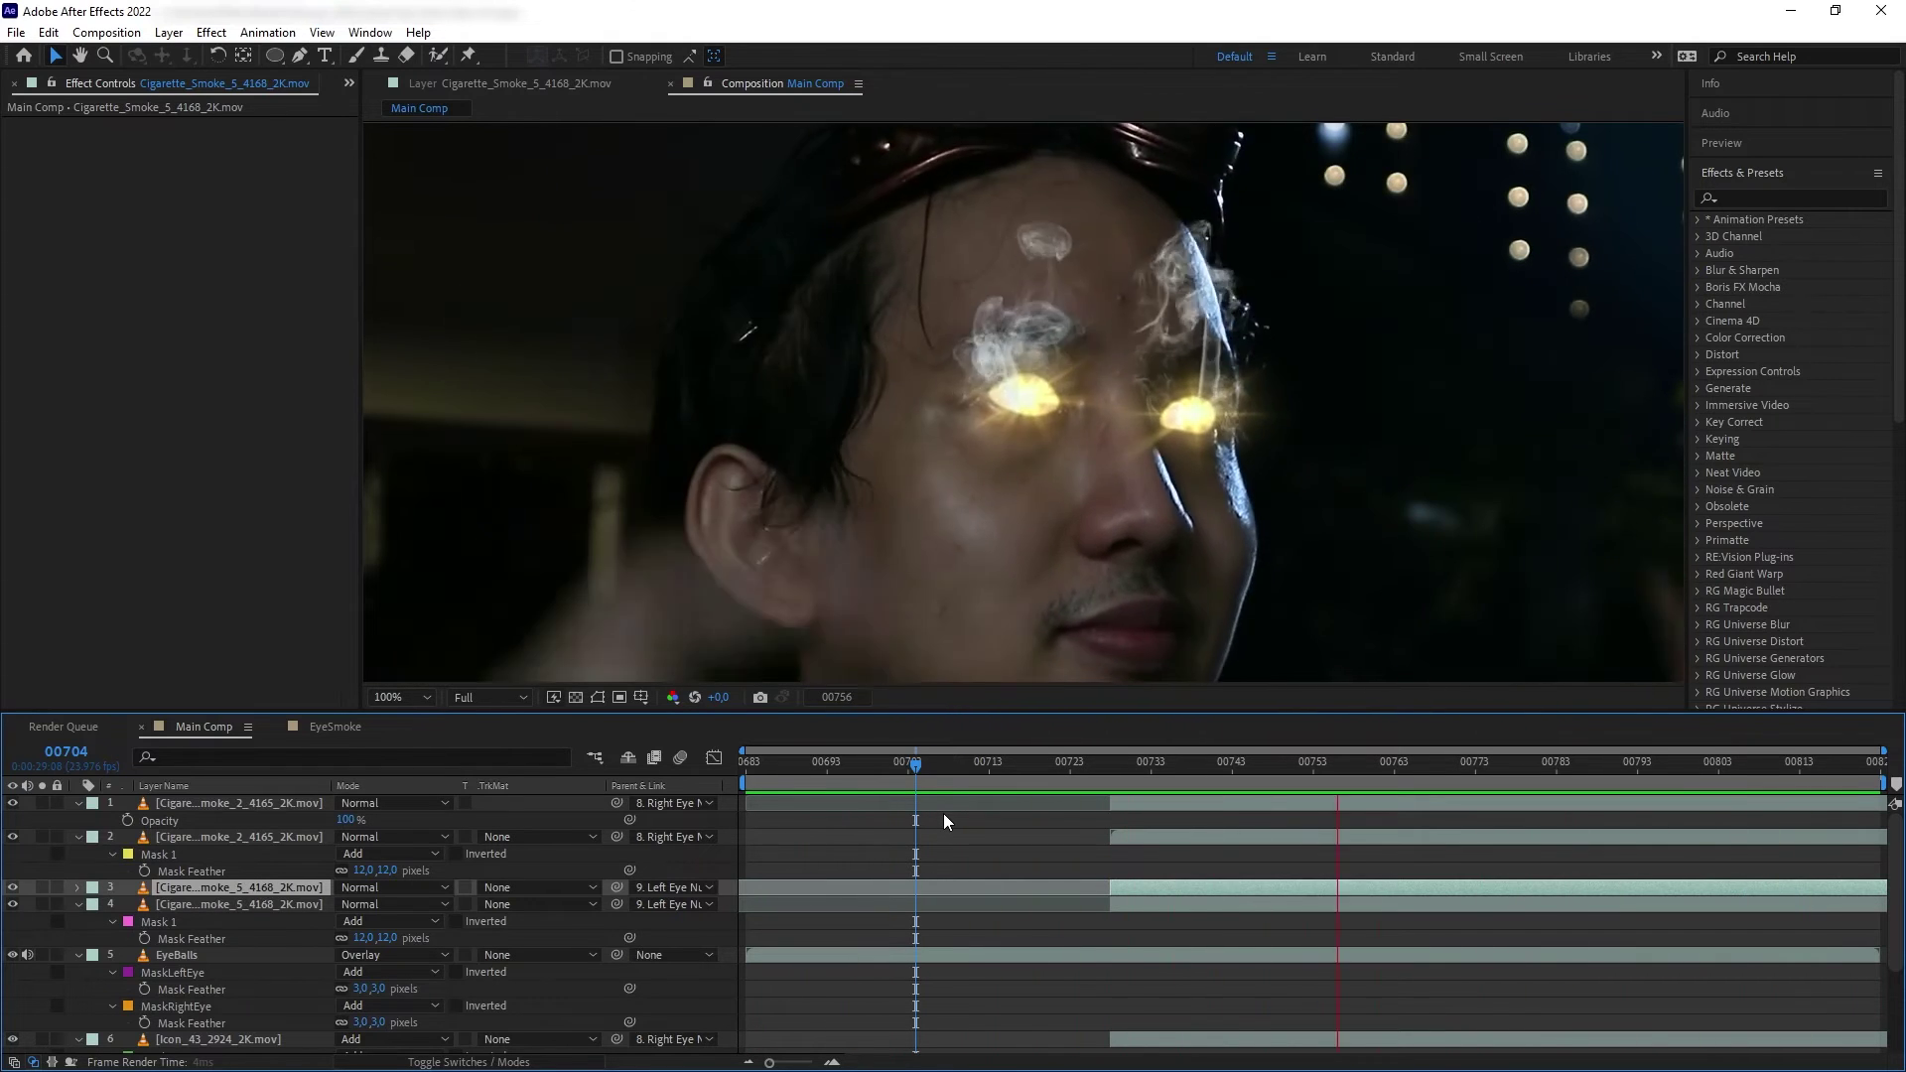
{"action": "scroll", "coordinate": [1392, 461], "scroll_direction": "down", "scroll_amount": 2}
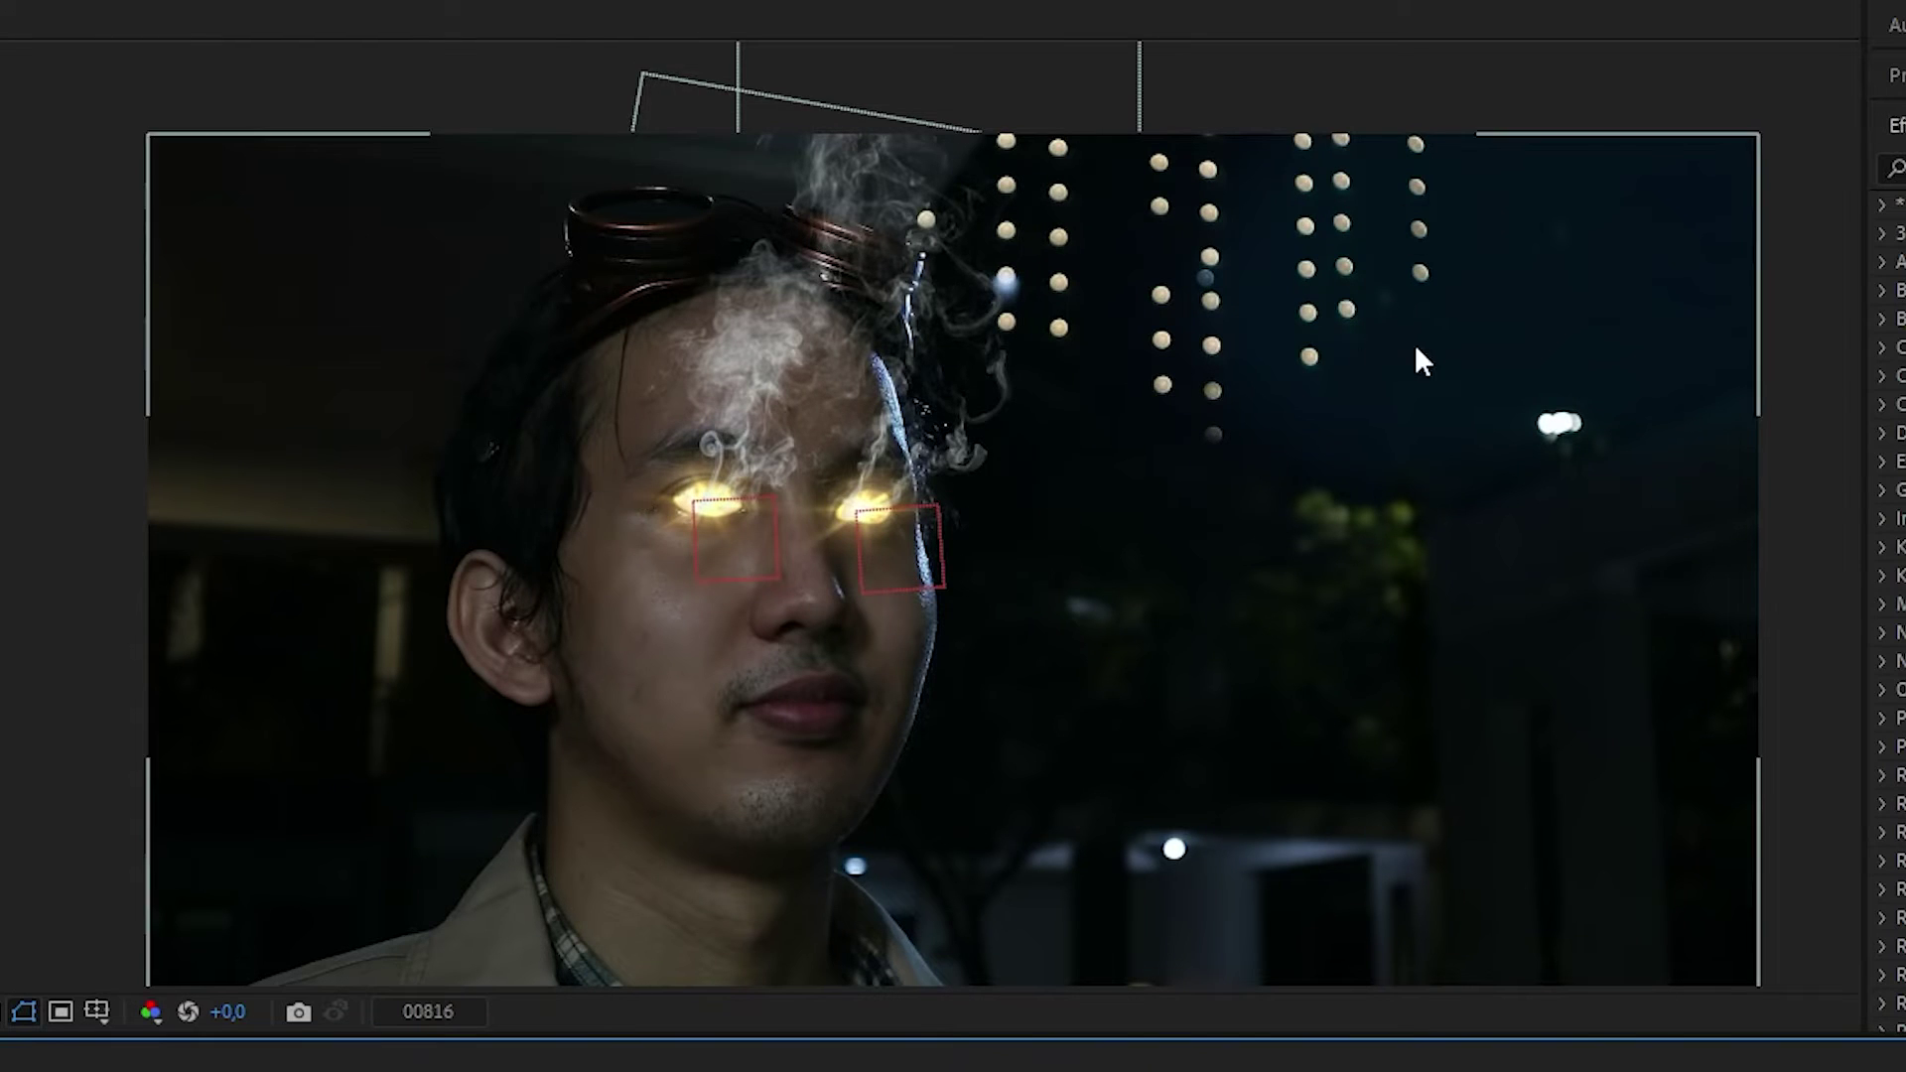
{"action": "left_click", "coordinate": [1130, 492]}
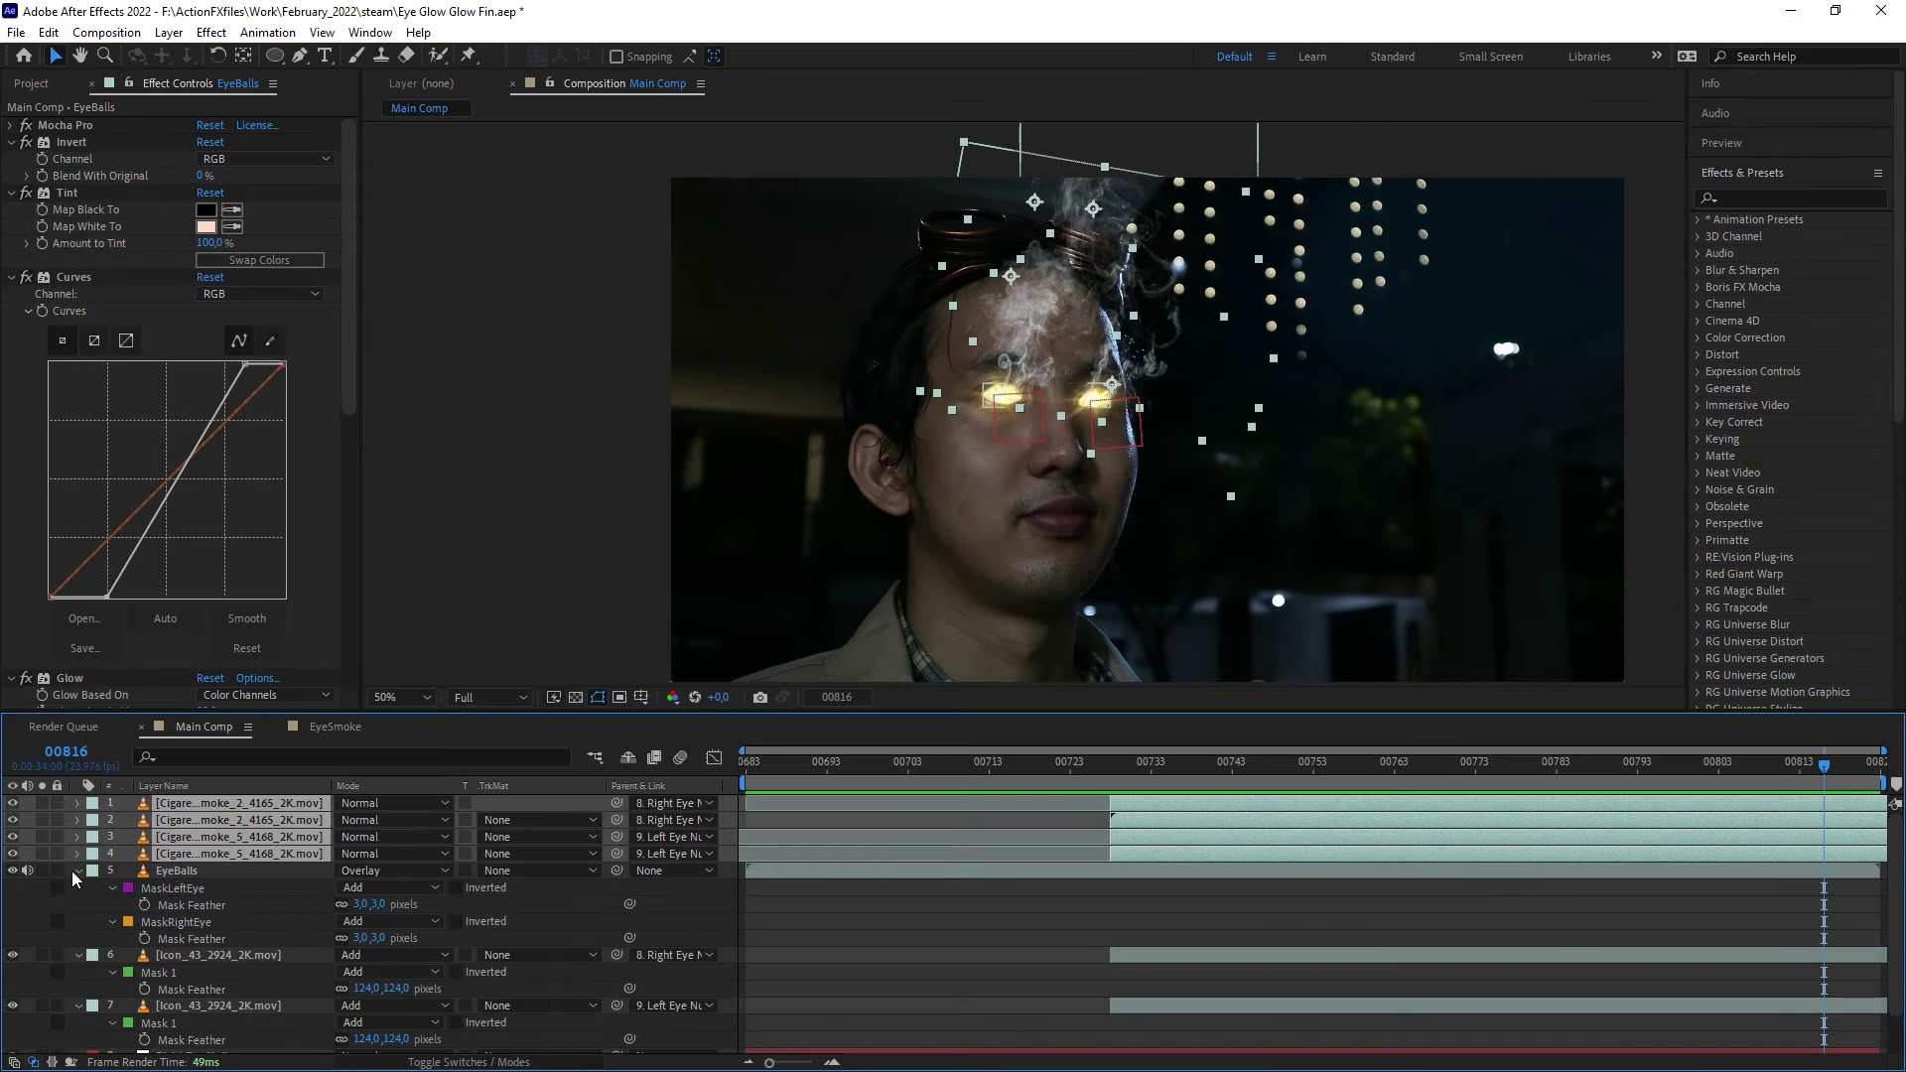
Step: Duplicate the Left and Right Eye Nulls and move the copies above EyeBalls
{"action": "key", "text": "f"}
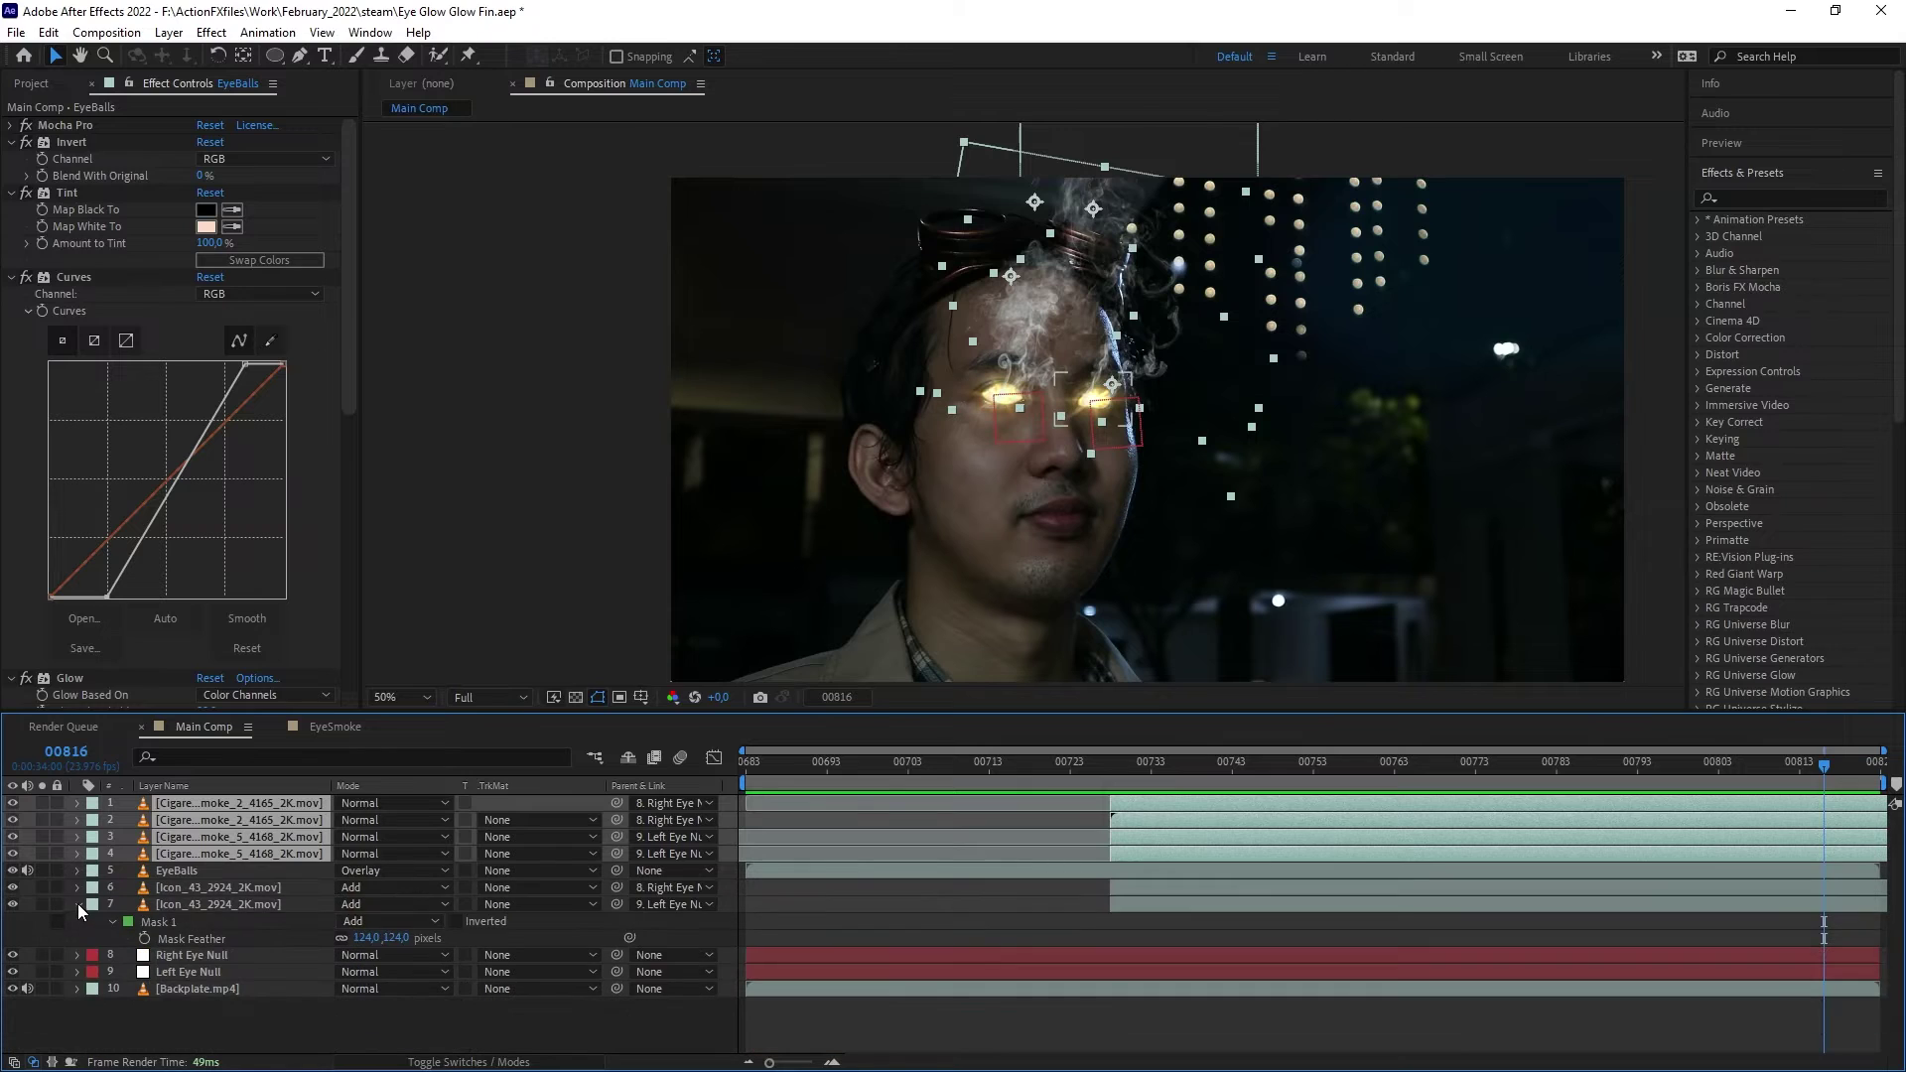
{"action": "left_click", "coordinate": [78, 905]}
{"action": "left_click", "coordinate": [231, 938]}
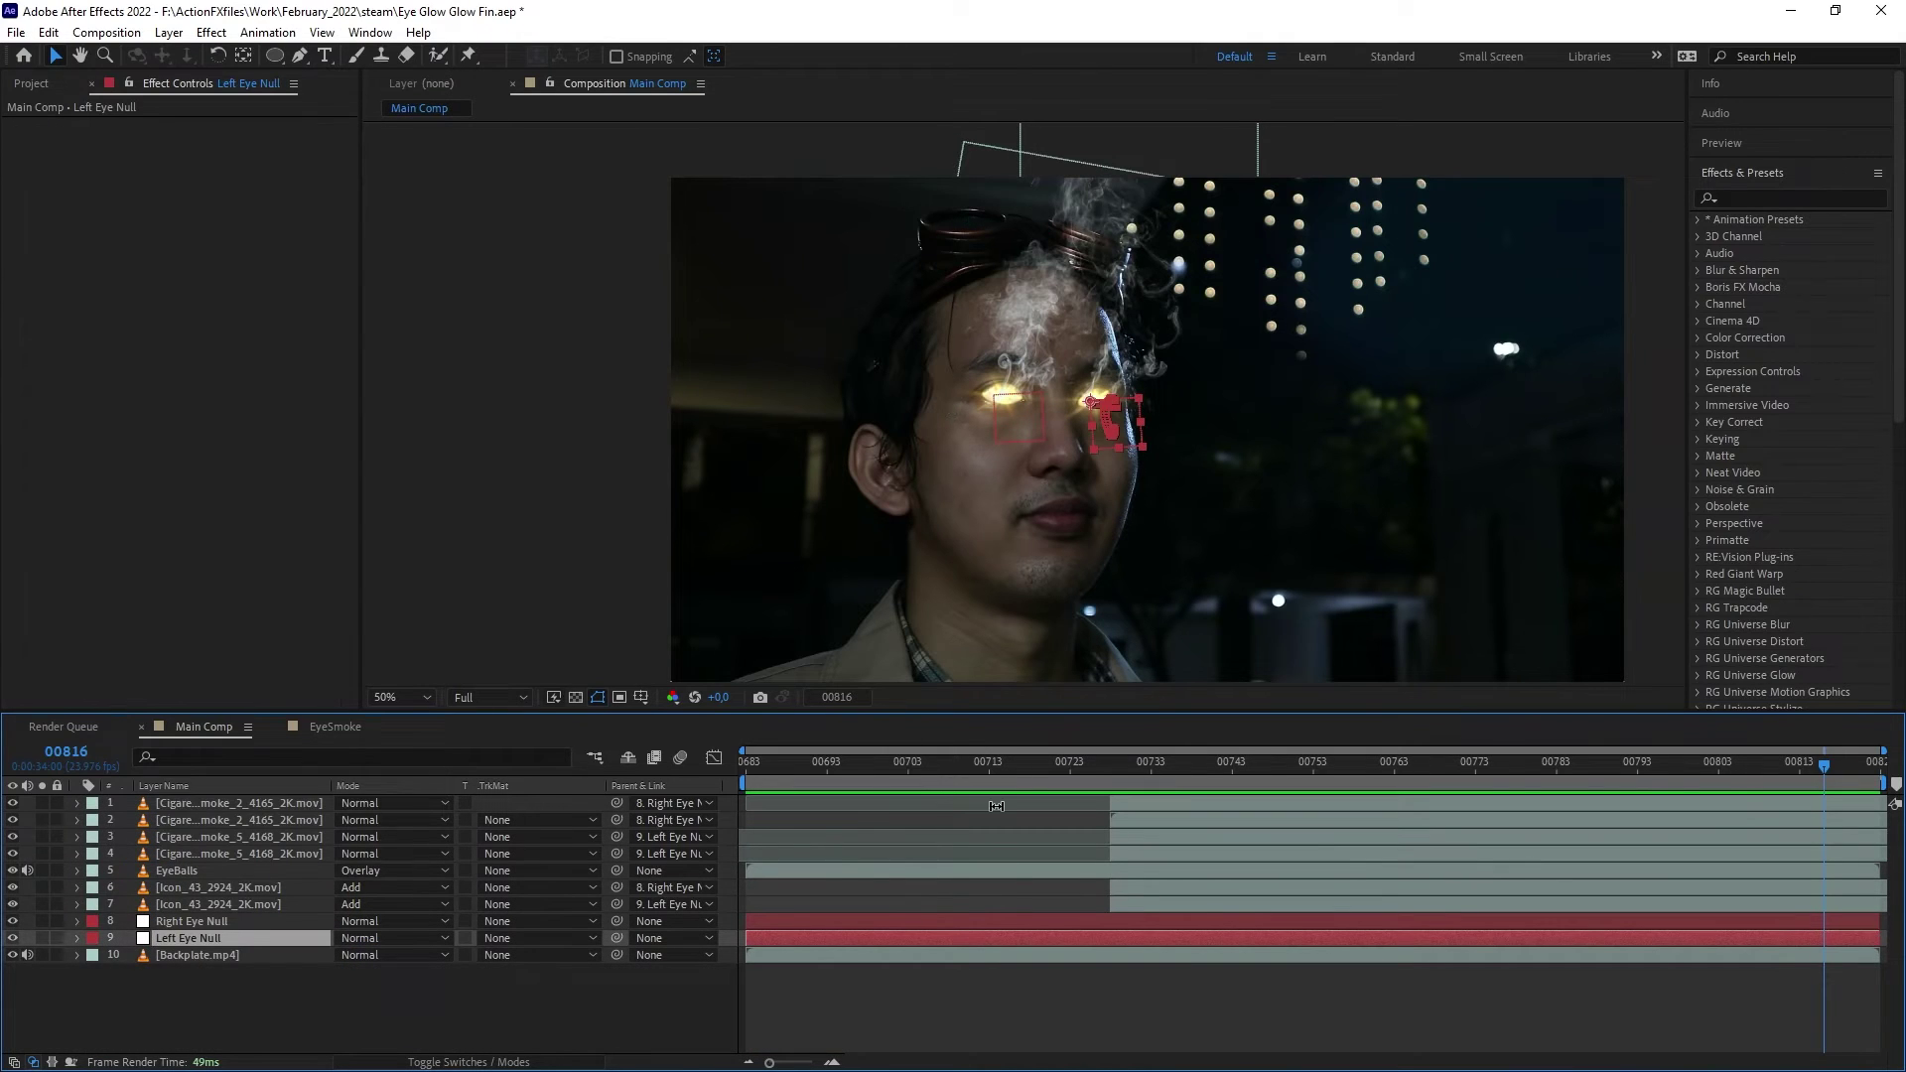
{"action": "left_click", "coordinate": [194, 922], "text": "ctrl"}
{"action": "key", "text": "ctrl+d"}
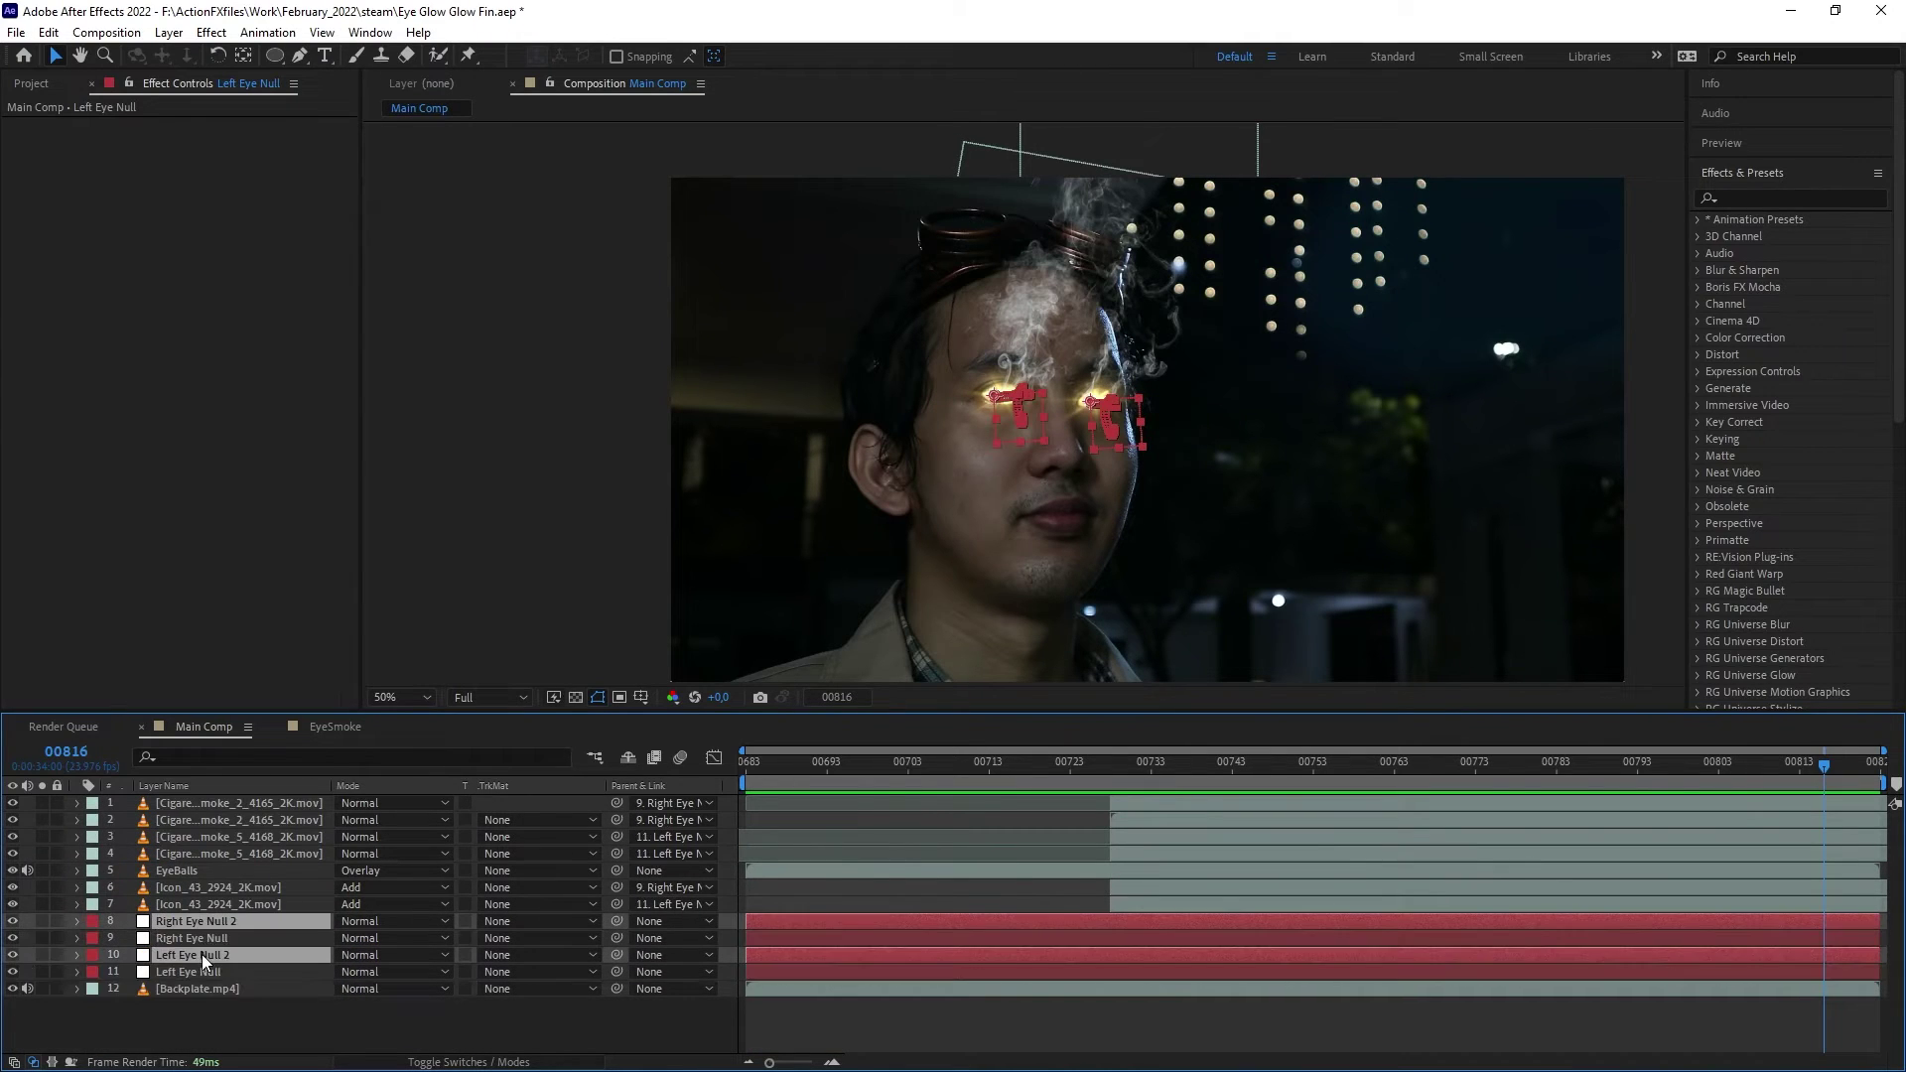
{"action": "left_click_drag", "start_coordinate": [200, 955], "coordinate": [208, 871]}
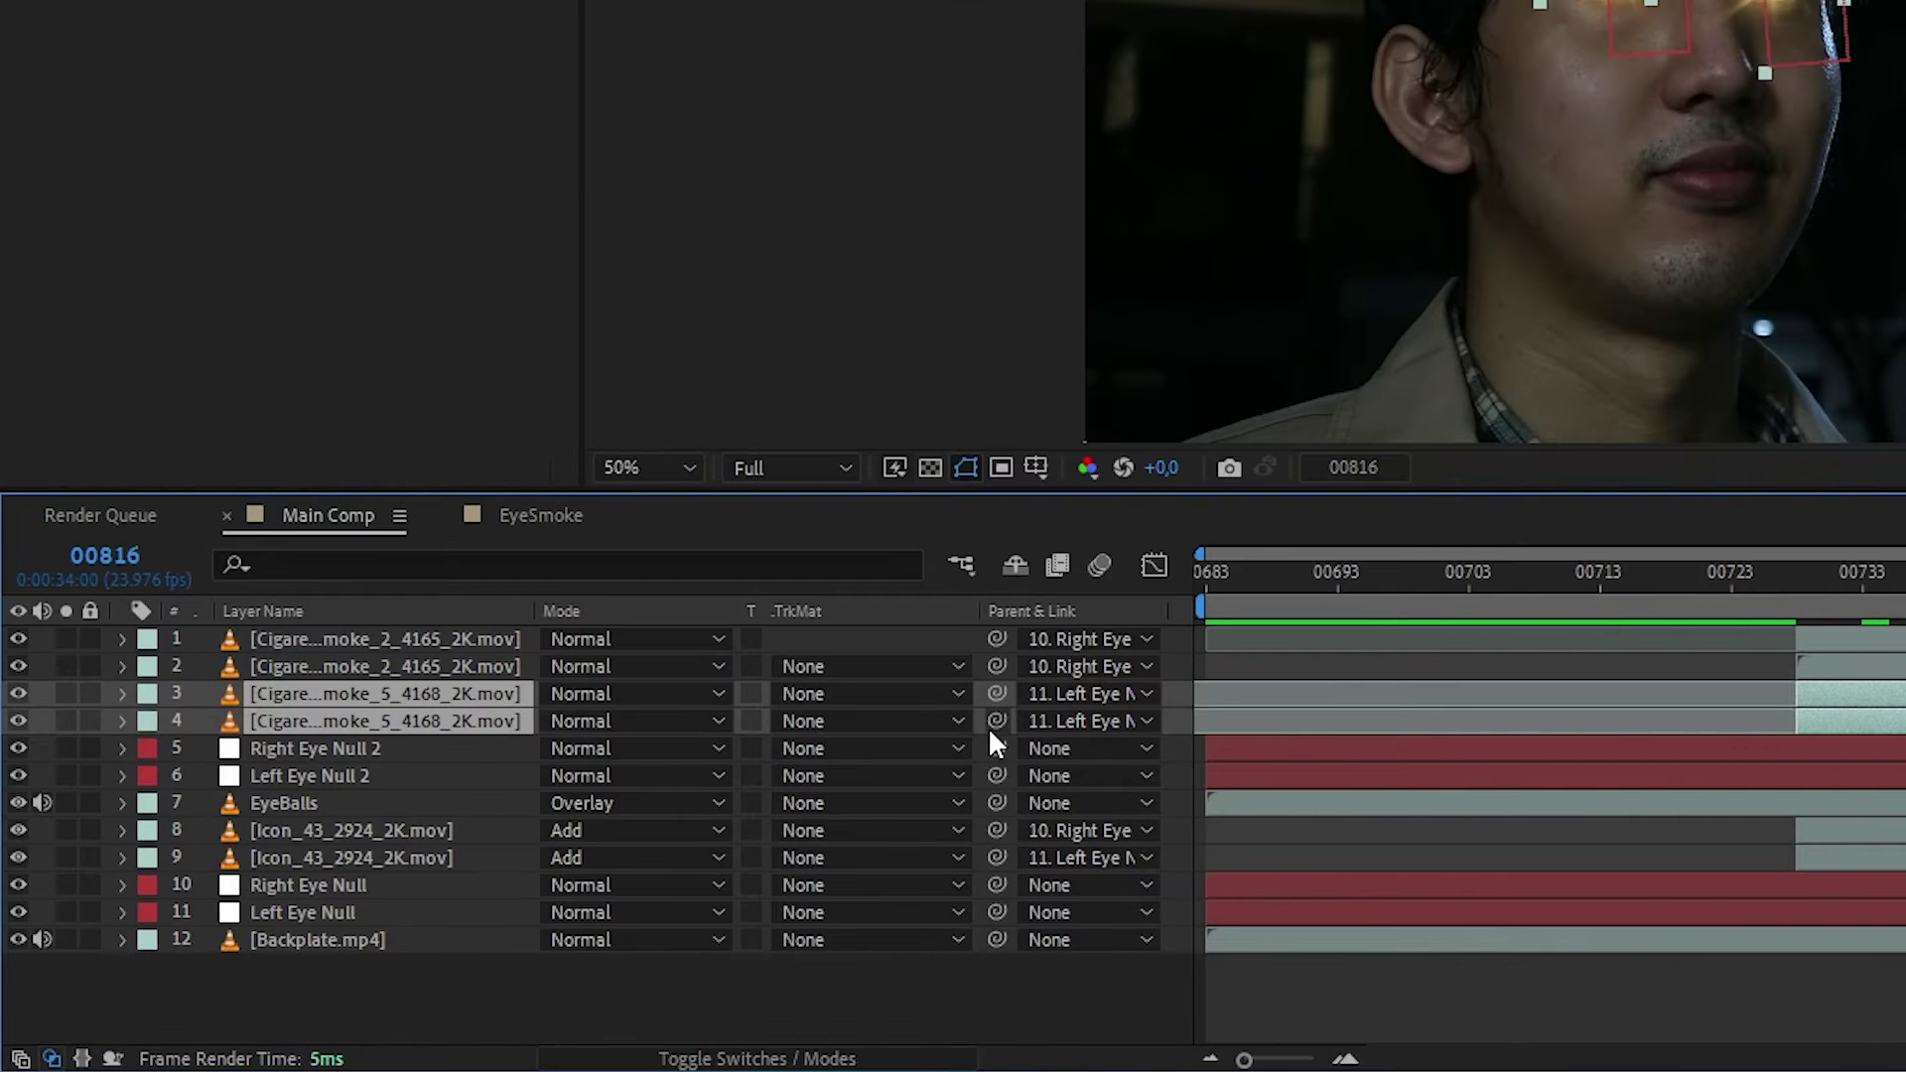
Step: Parent the left smoke layers to Left Eye Null 2 and the right ones to Right Eye Null 2
{"action": "left_click_drag", "start_coordinate": [995, 723], "coordinate": [479, 776]}
{"action": "left_click", "coordinate": [457, 640]}
{"action": "left_click", "coordinate": [461, 664], "text": "shift"}
{"action": "left_click_drag", "start_coordinate": [1000, 640], "coordinate": [469, 749]}
Step: Precompose the smoke and null layers as 'Smoke Eyes Precomp', open it, and apply Tint to smoke layer 1
{"action": "key", "text": "ctrl+shift+c"}
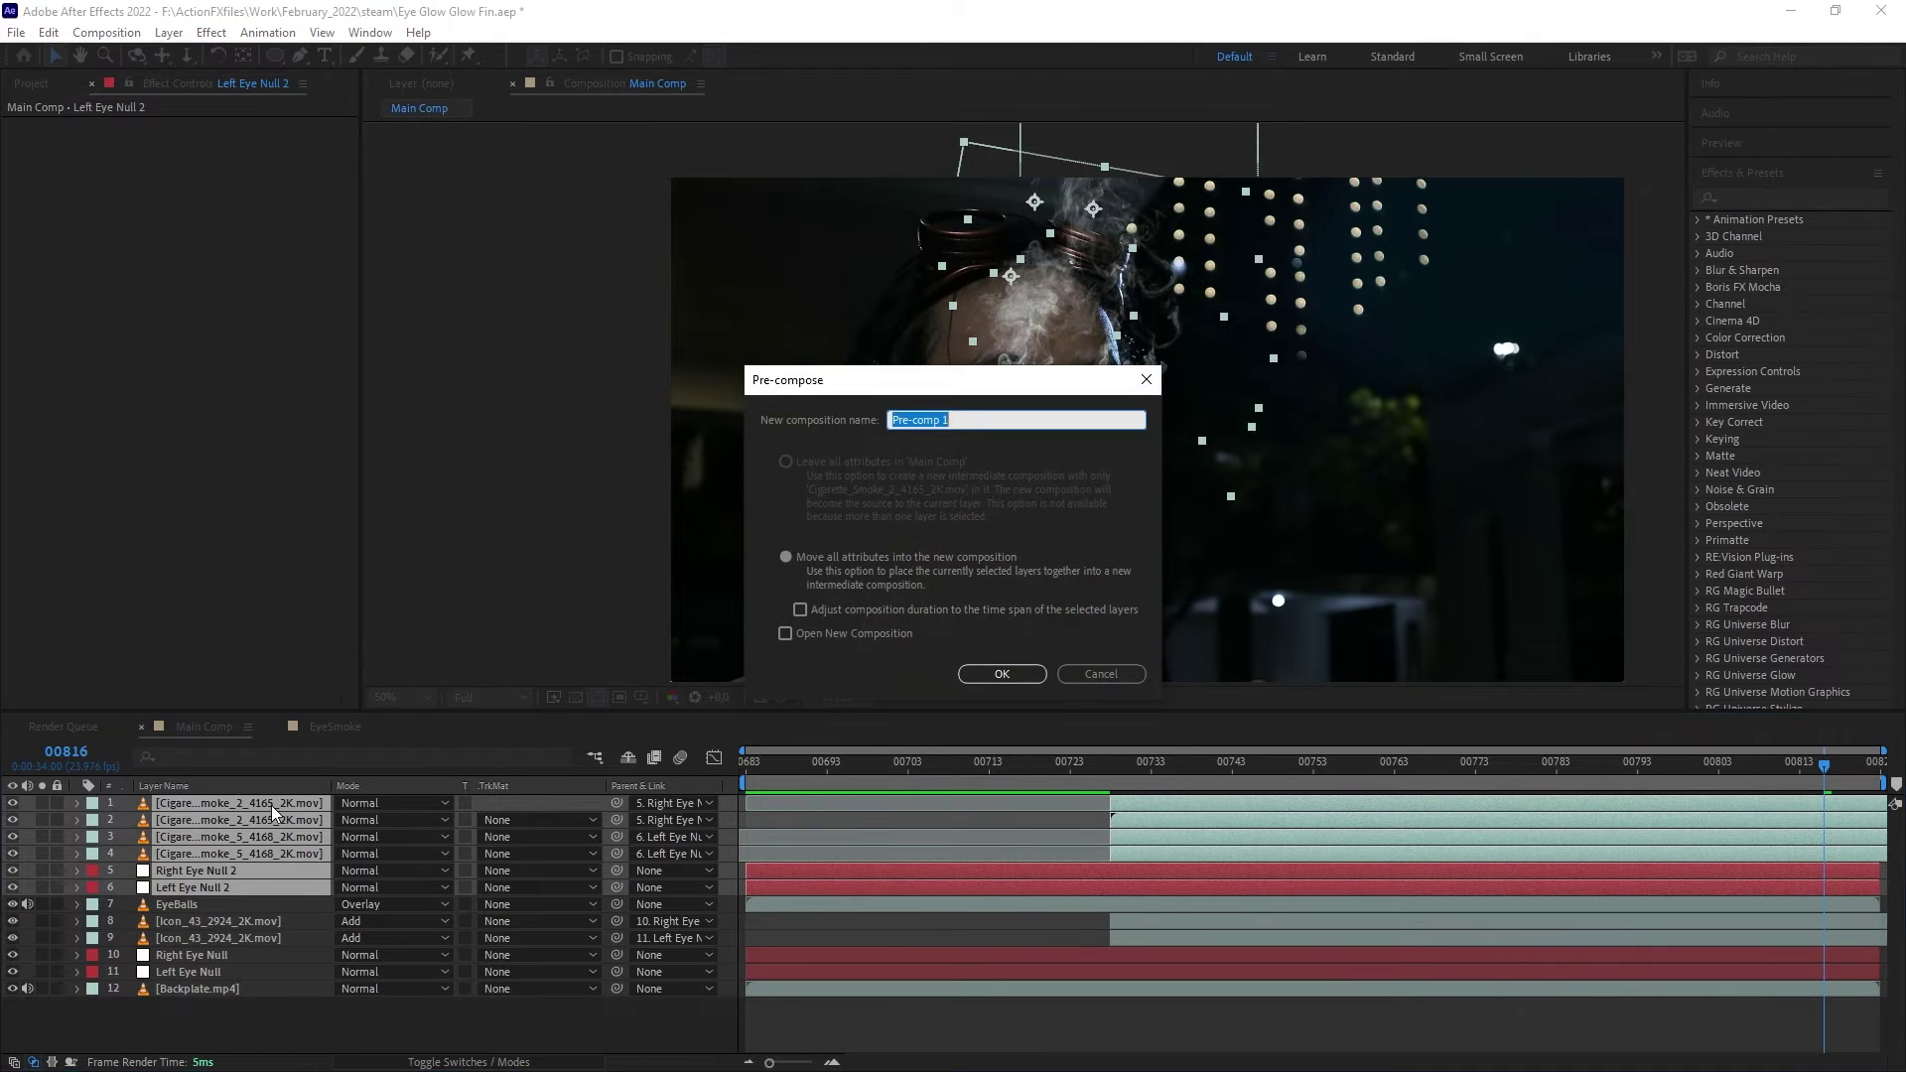
{"action": "type", "text": "Smoke Eyes Precomp"}
{"action": "key", "text": "Return"}
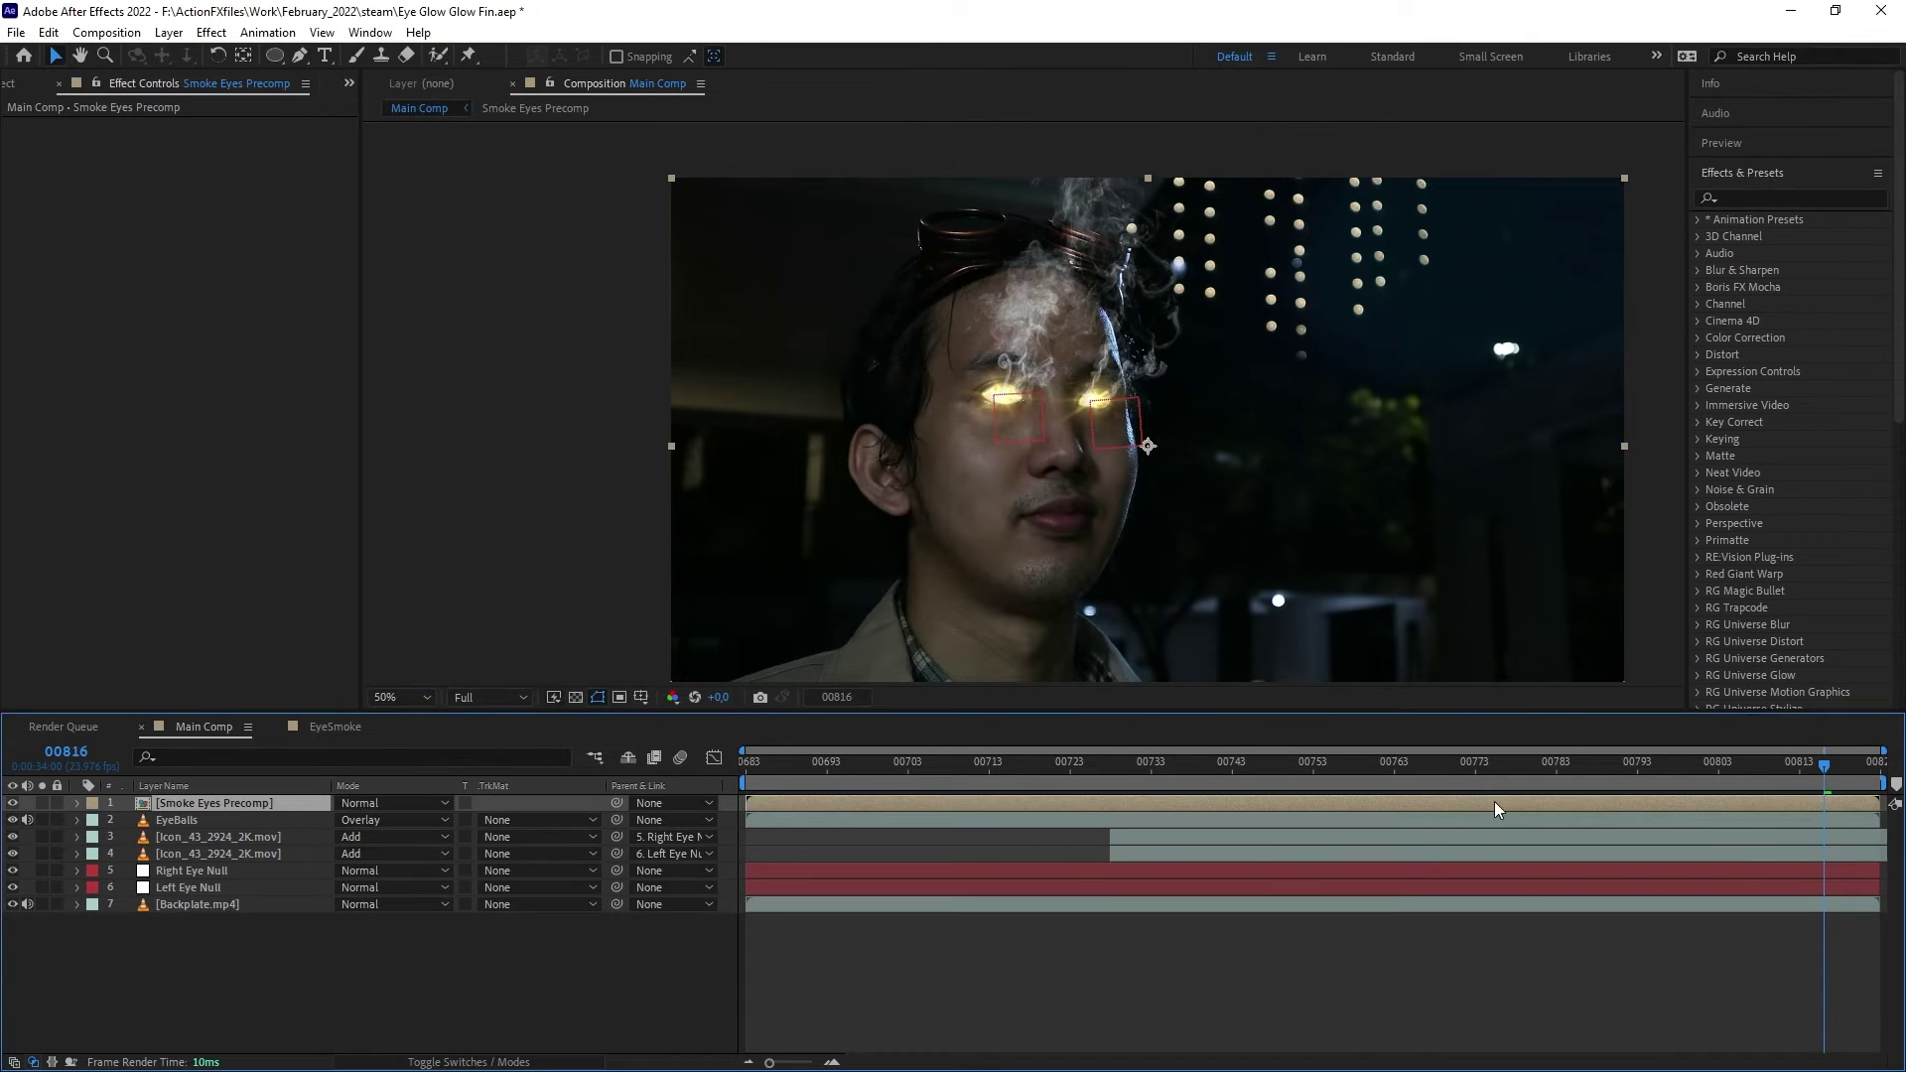
{"action": "key", "text": "space"}
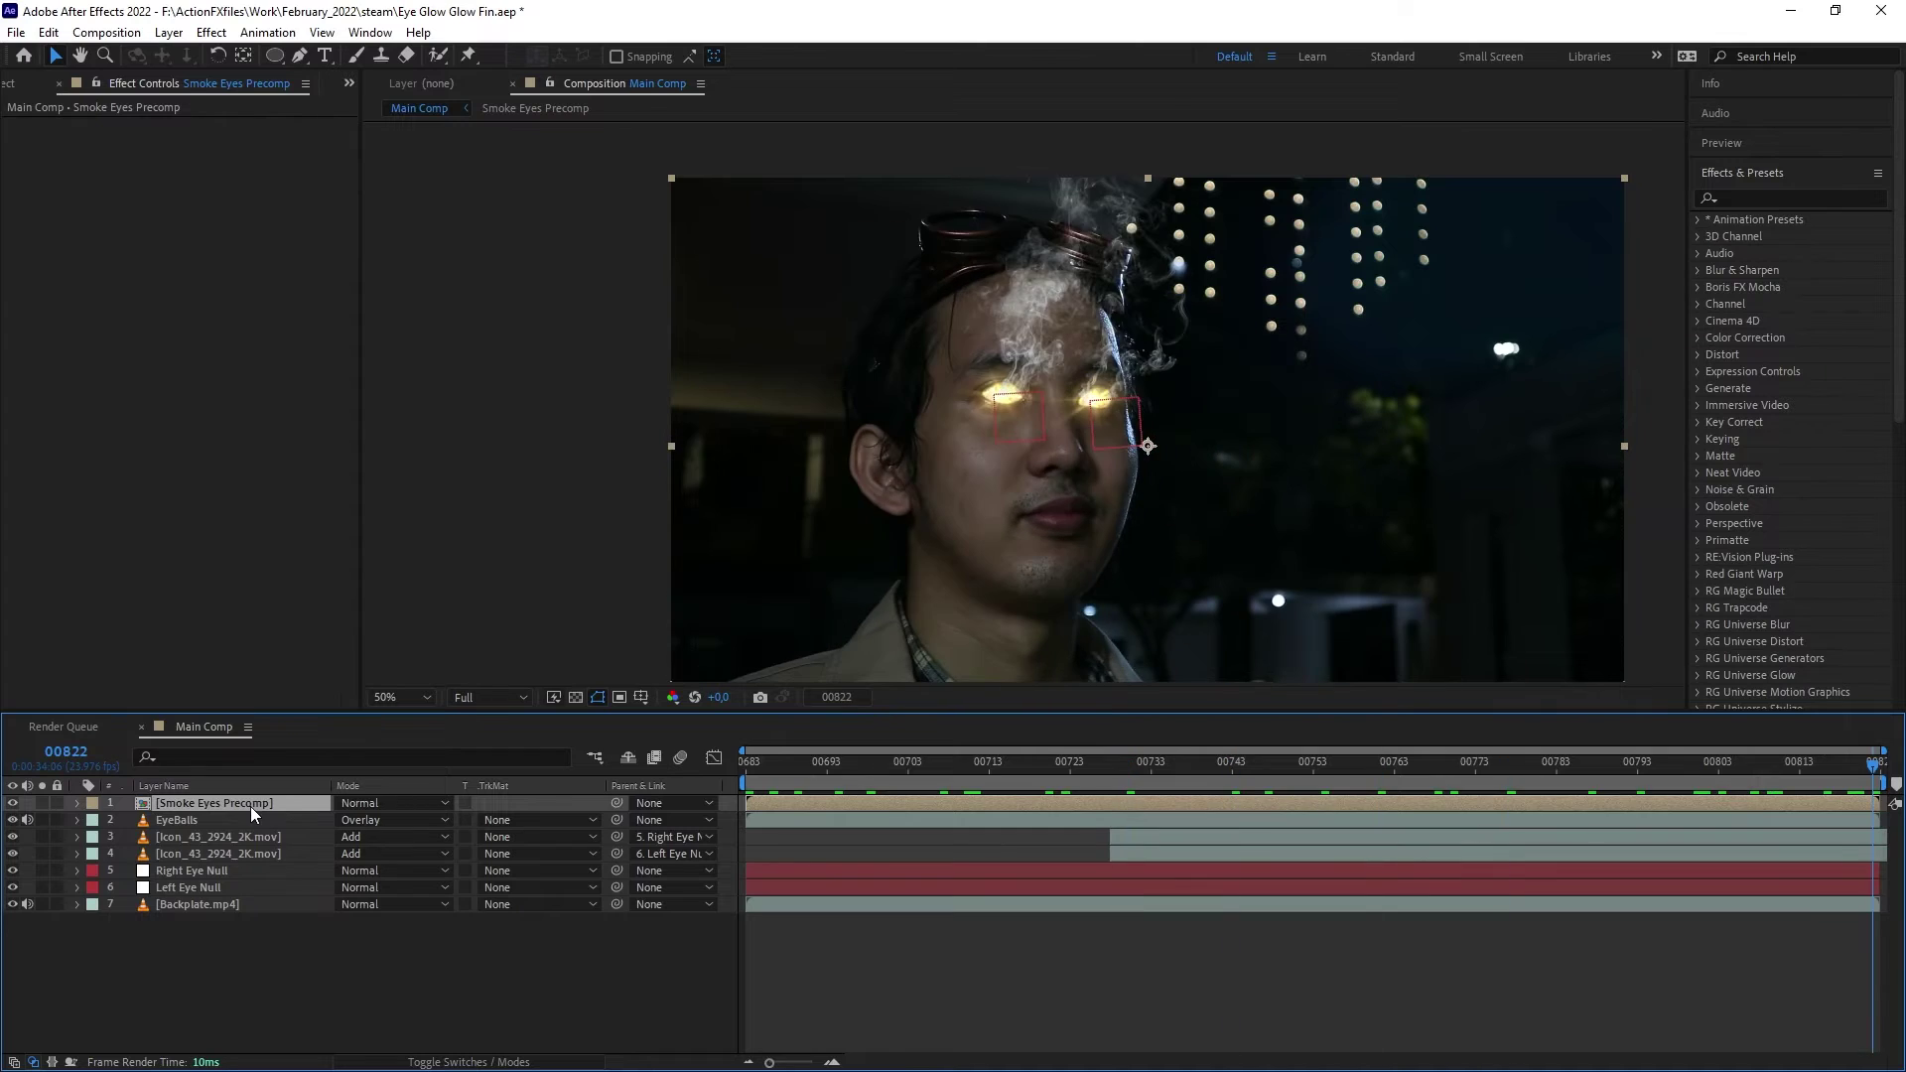
{"action": "double_click", "coordinate": [251, 804]}
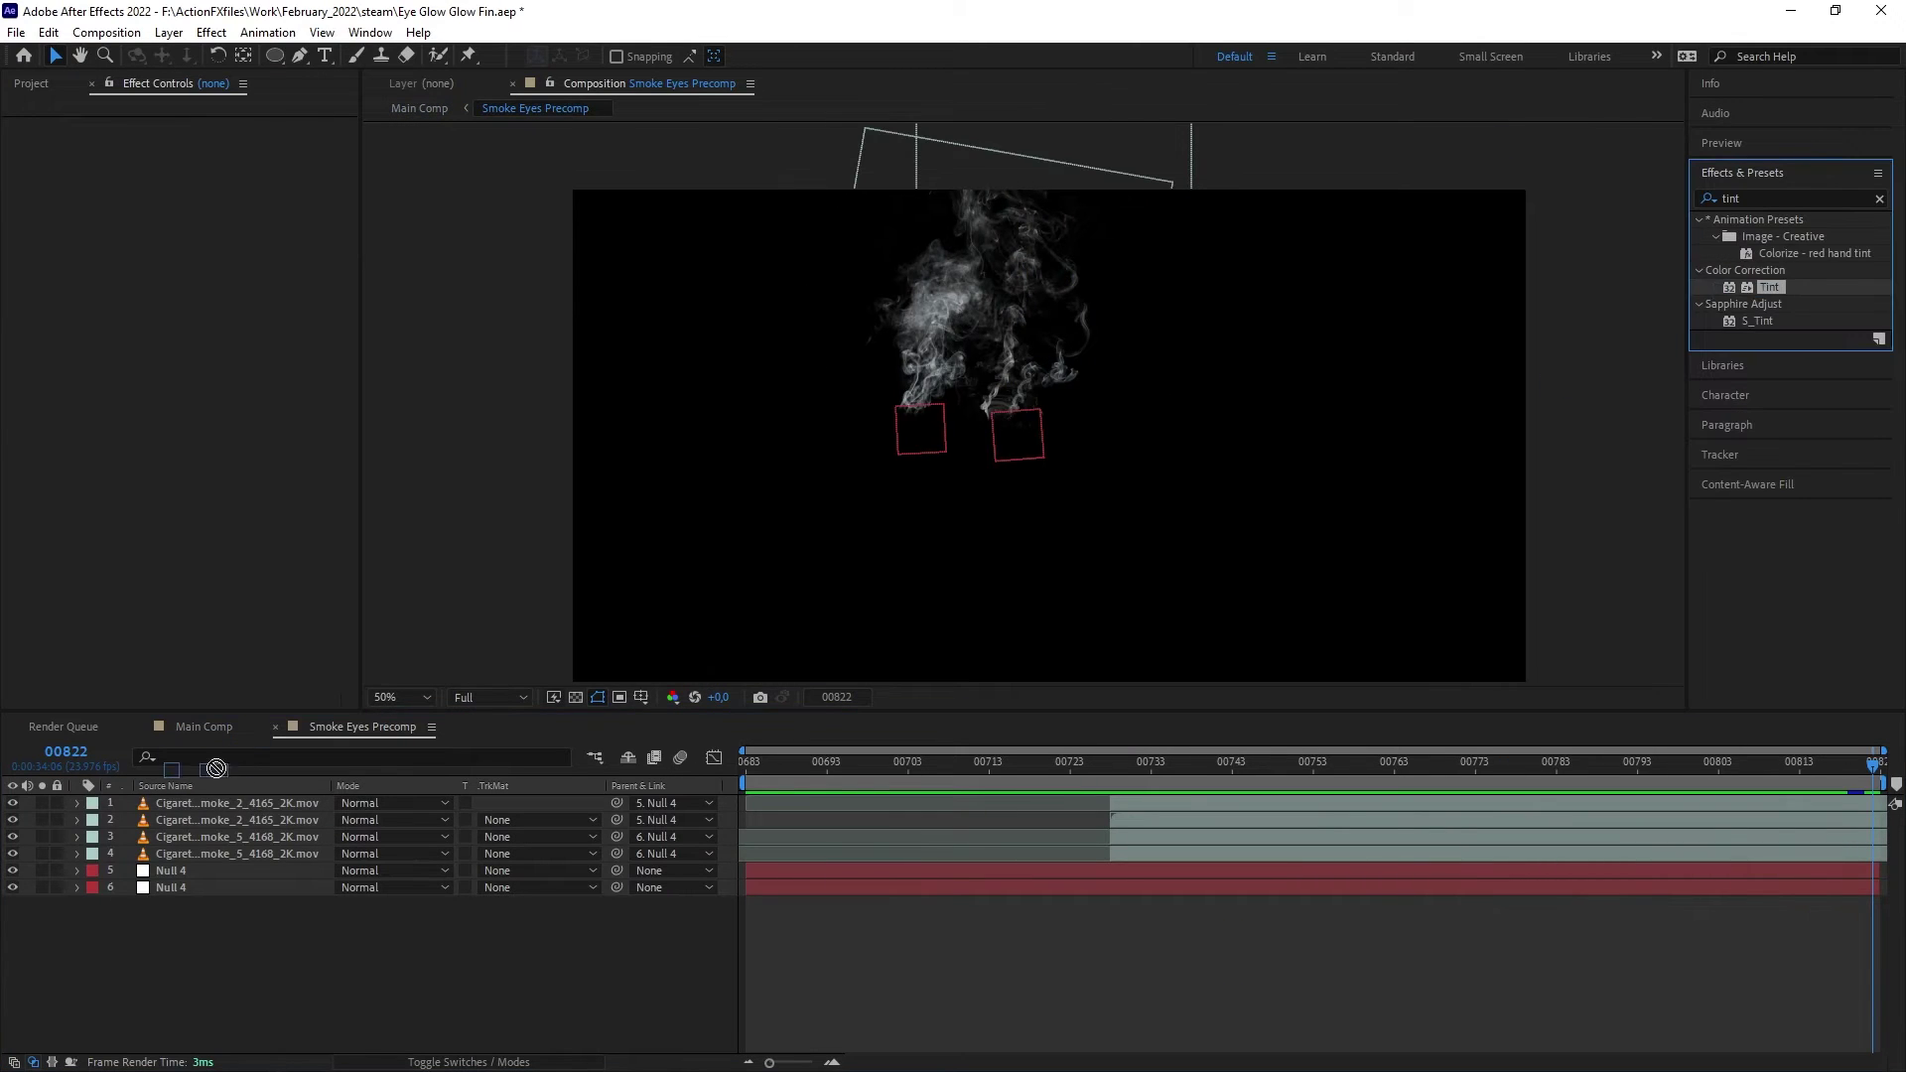
{"action": "left_click_drag", "start_coordinate": [216, 768], "coordinate": [253, 803]}
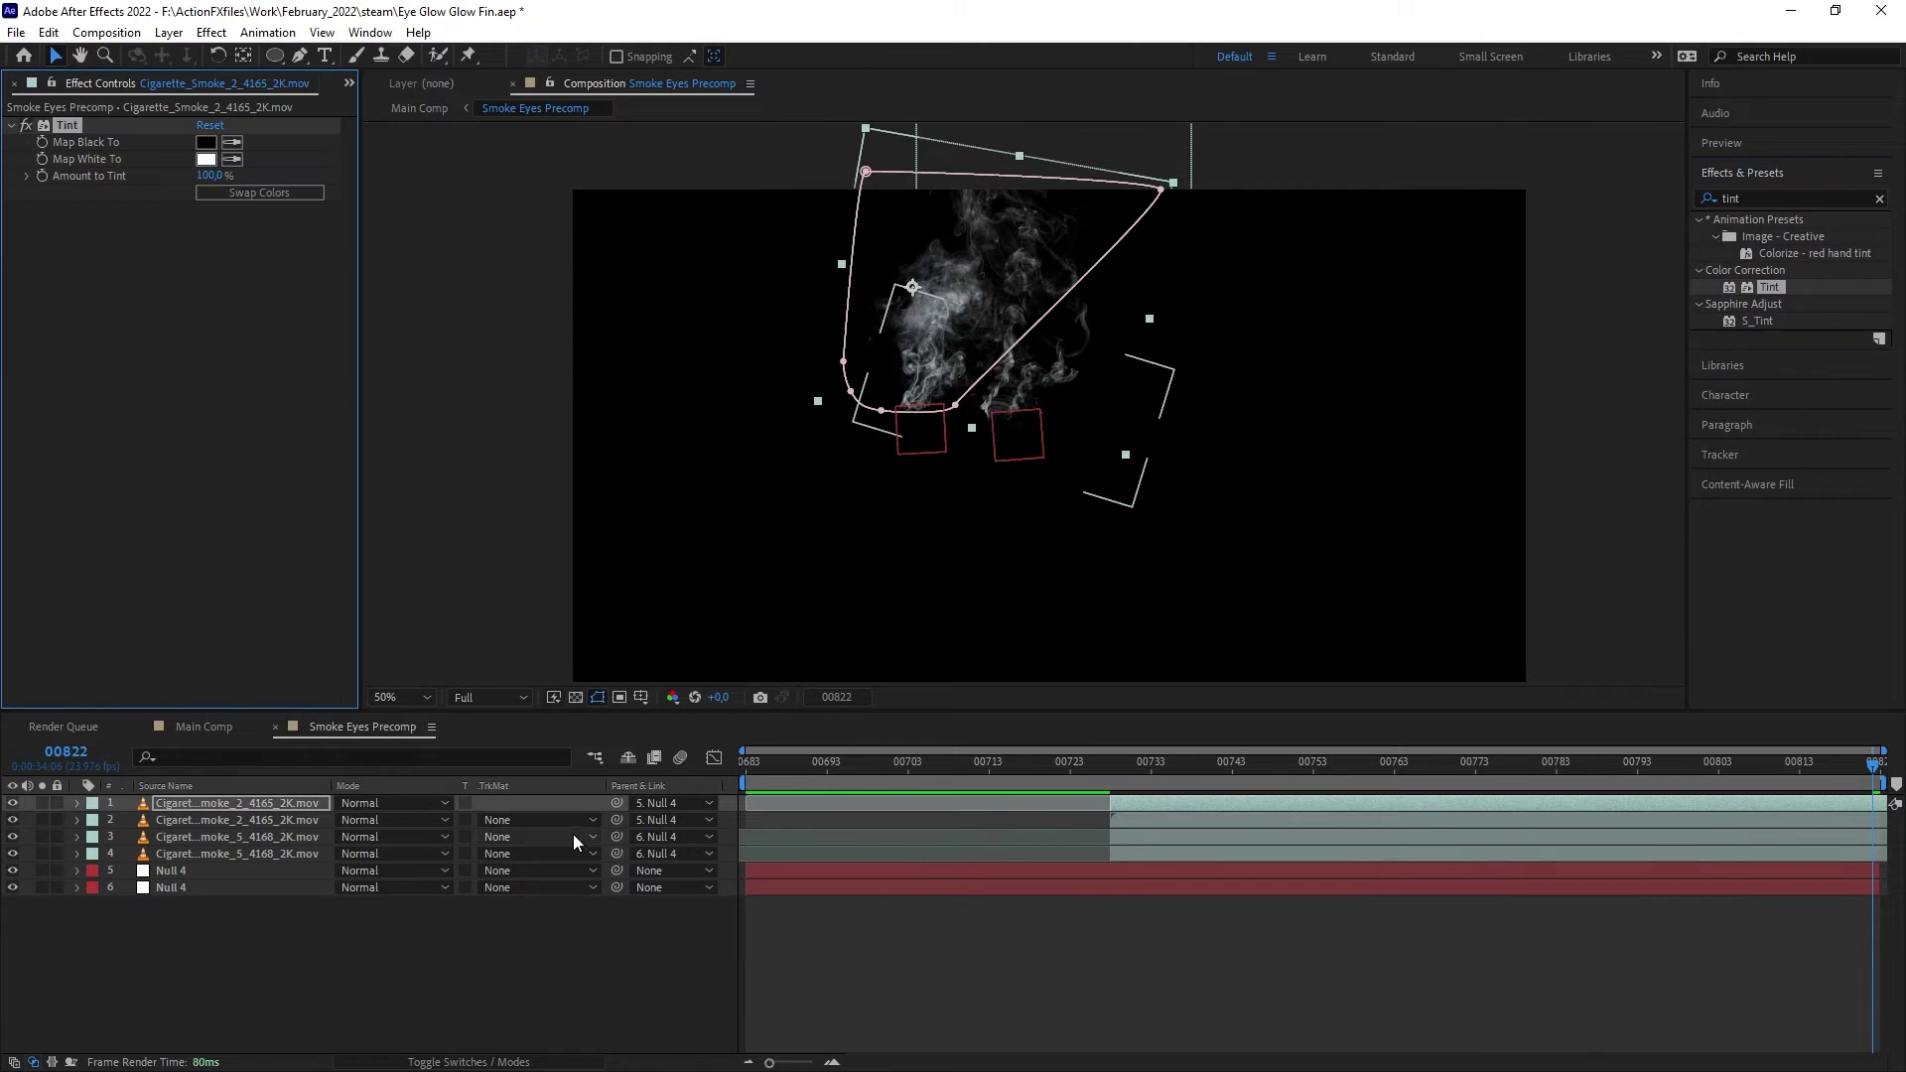
Step: Set Tint's Map White To colour to pale warm yellow FFEFB9
{"action": "left_click", "coordinate": [205, 159]}
{"action": "left_click_drag", "start_coordinate": [694, 675], "coordinate": [694, 646]}
{"action": "left_click", "coordinate": [487, 419]}
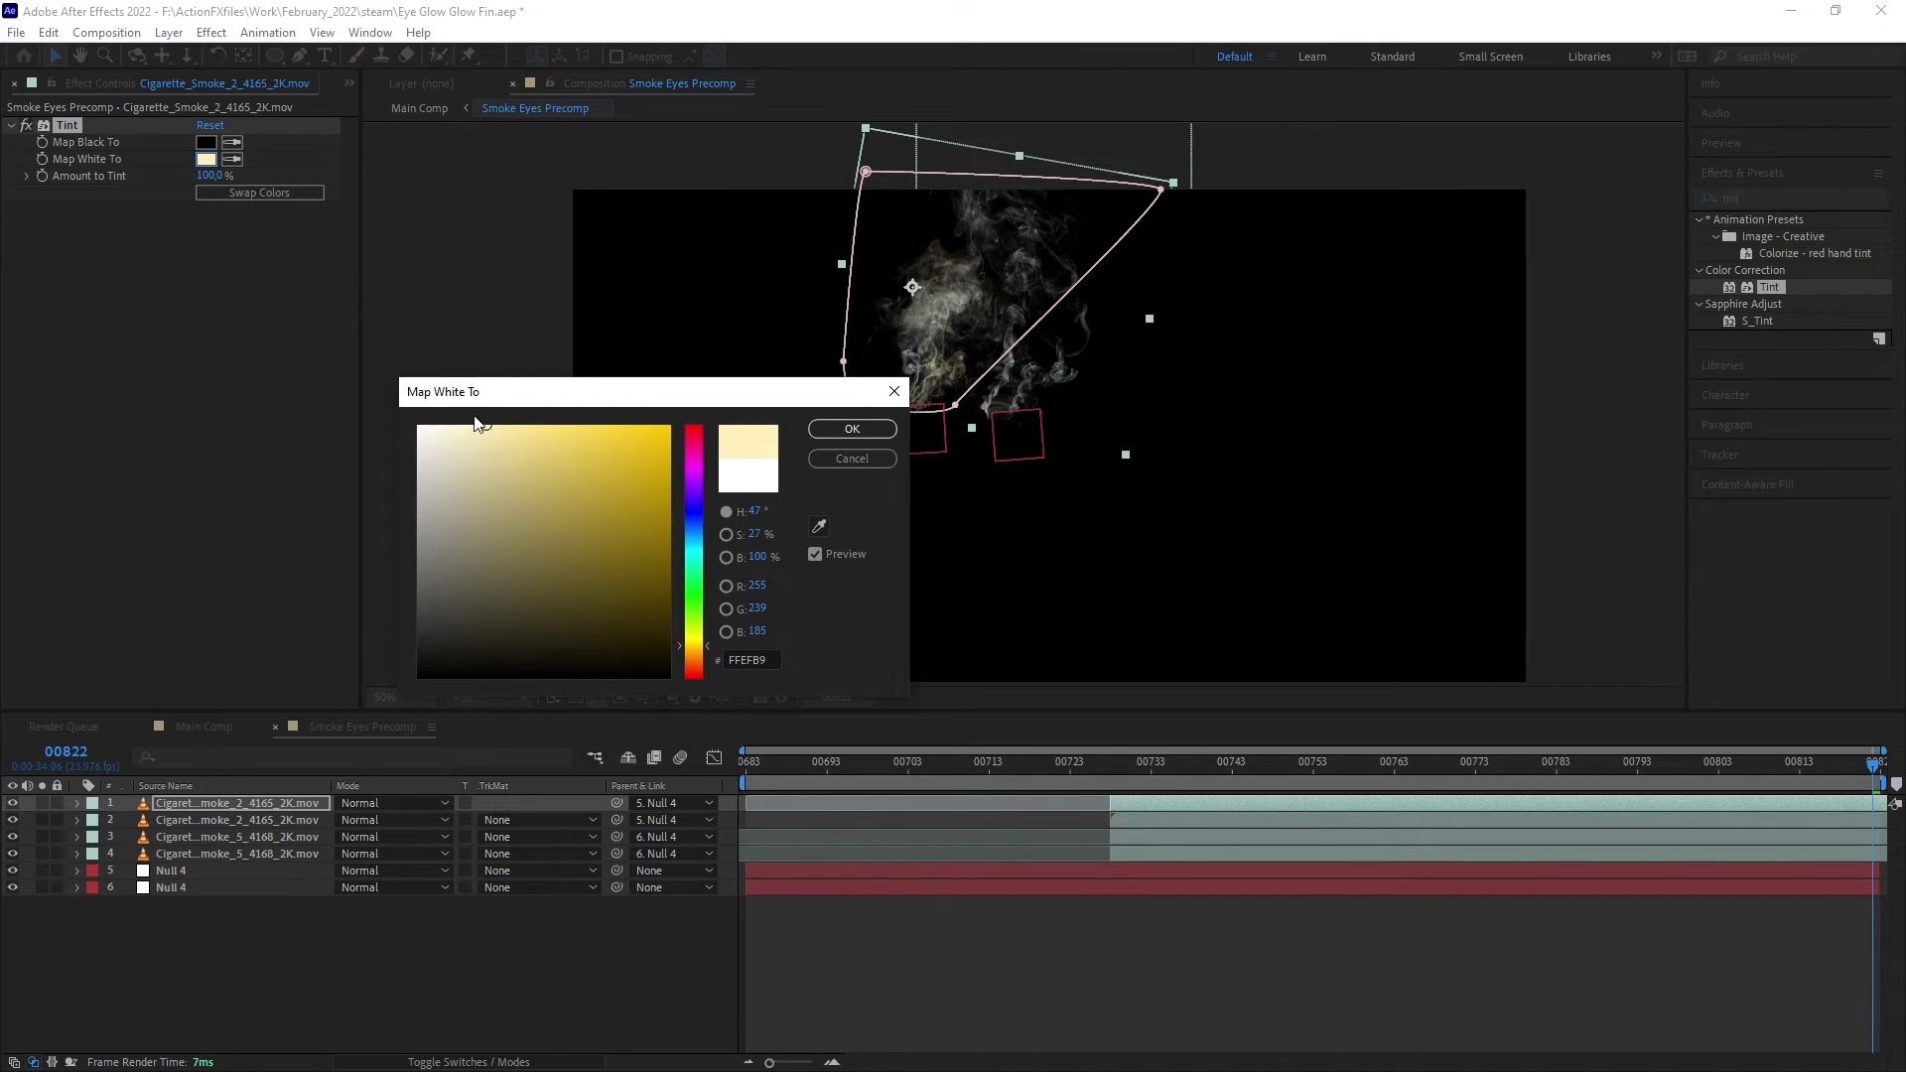
{"action": "left_click", "coordinate": [834, 429]}
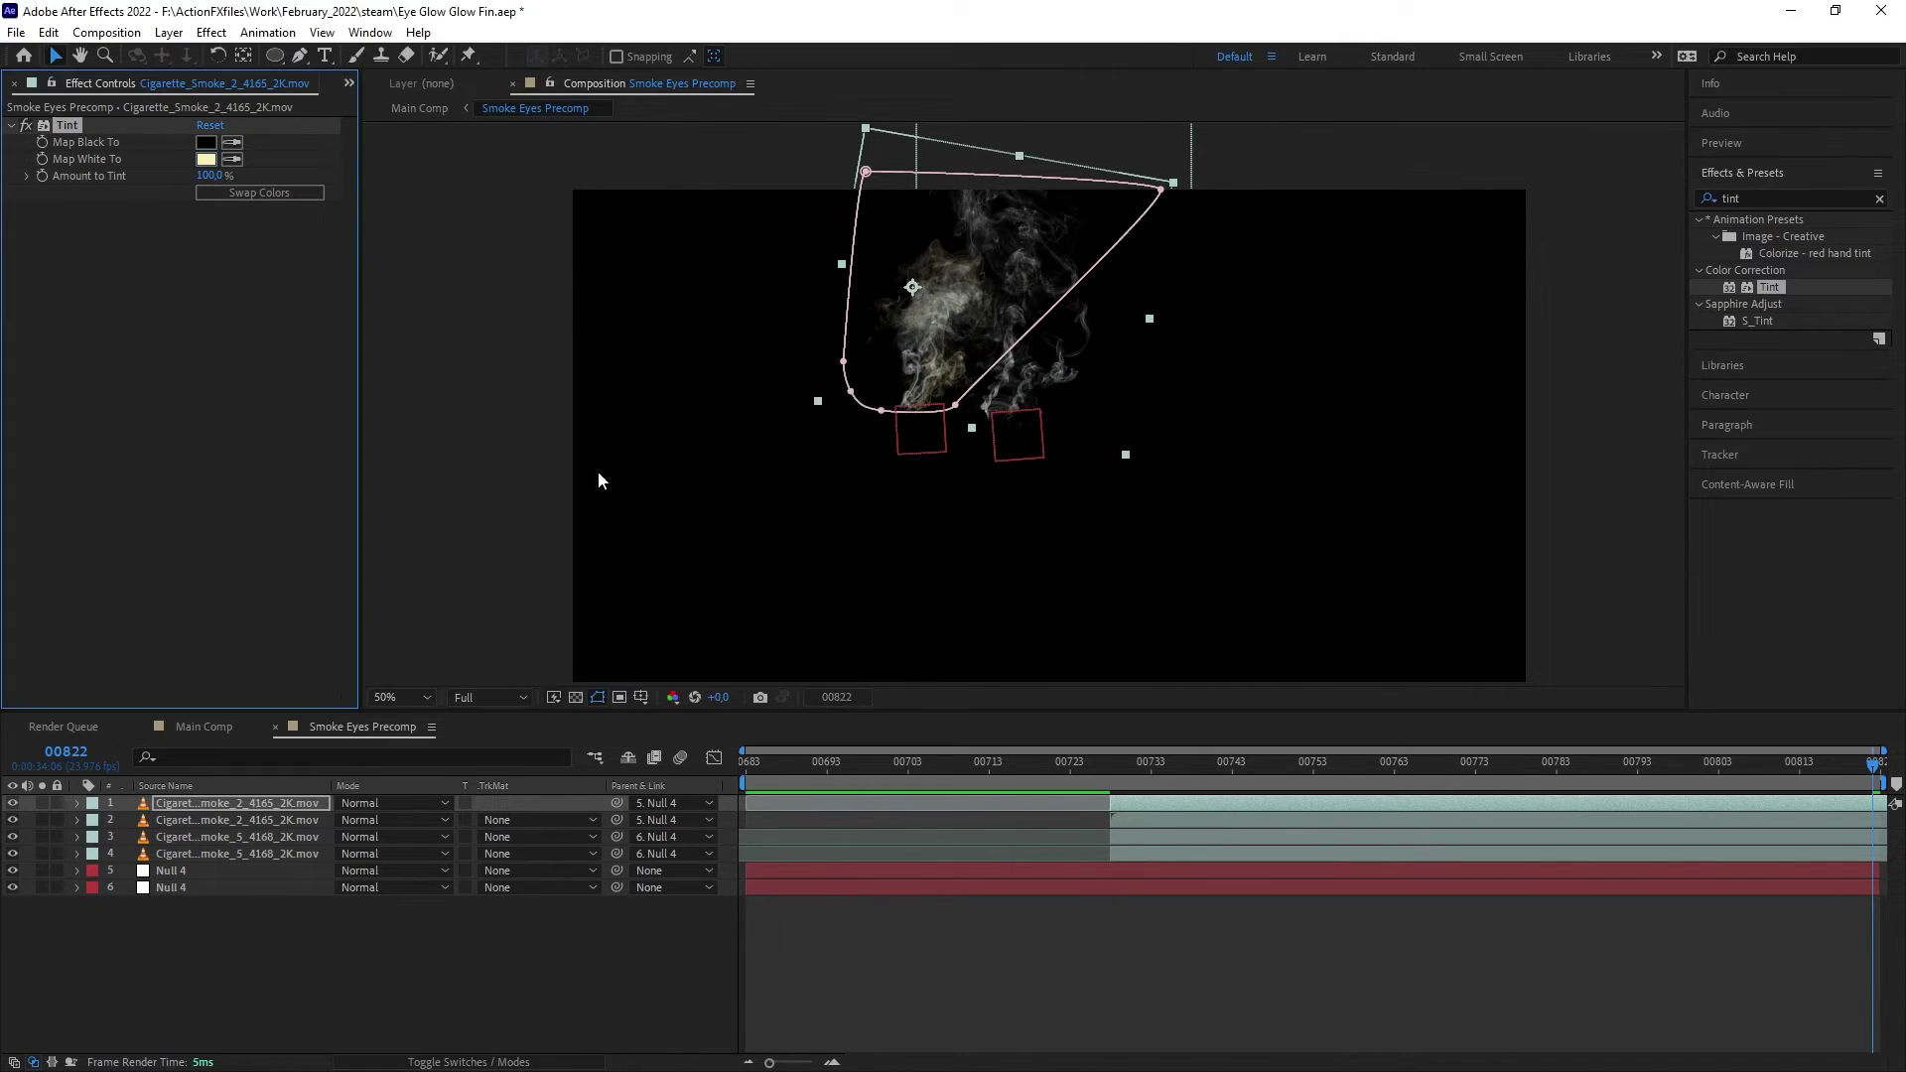
Step: Add a new adjustment layer on top of the smoke layers via Layer > New
{"action": "left_click", "coordinate": [248, 817]}
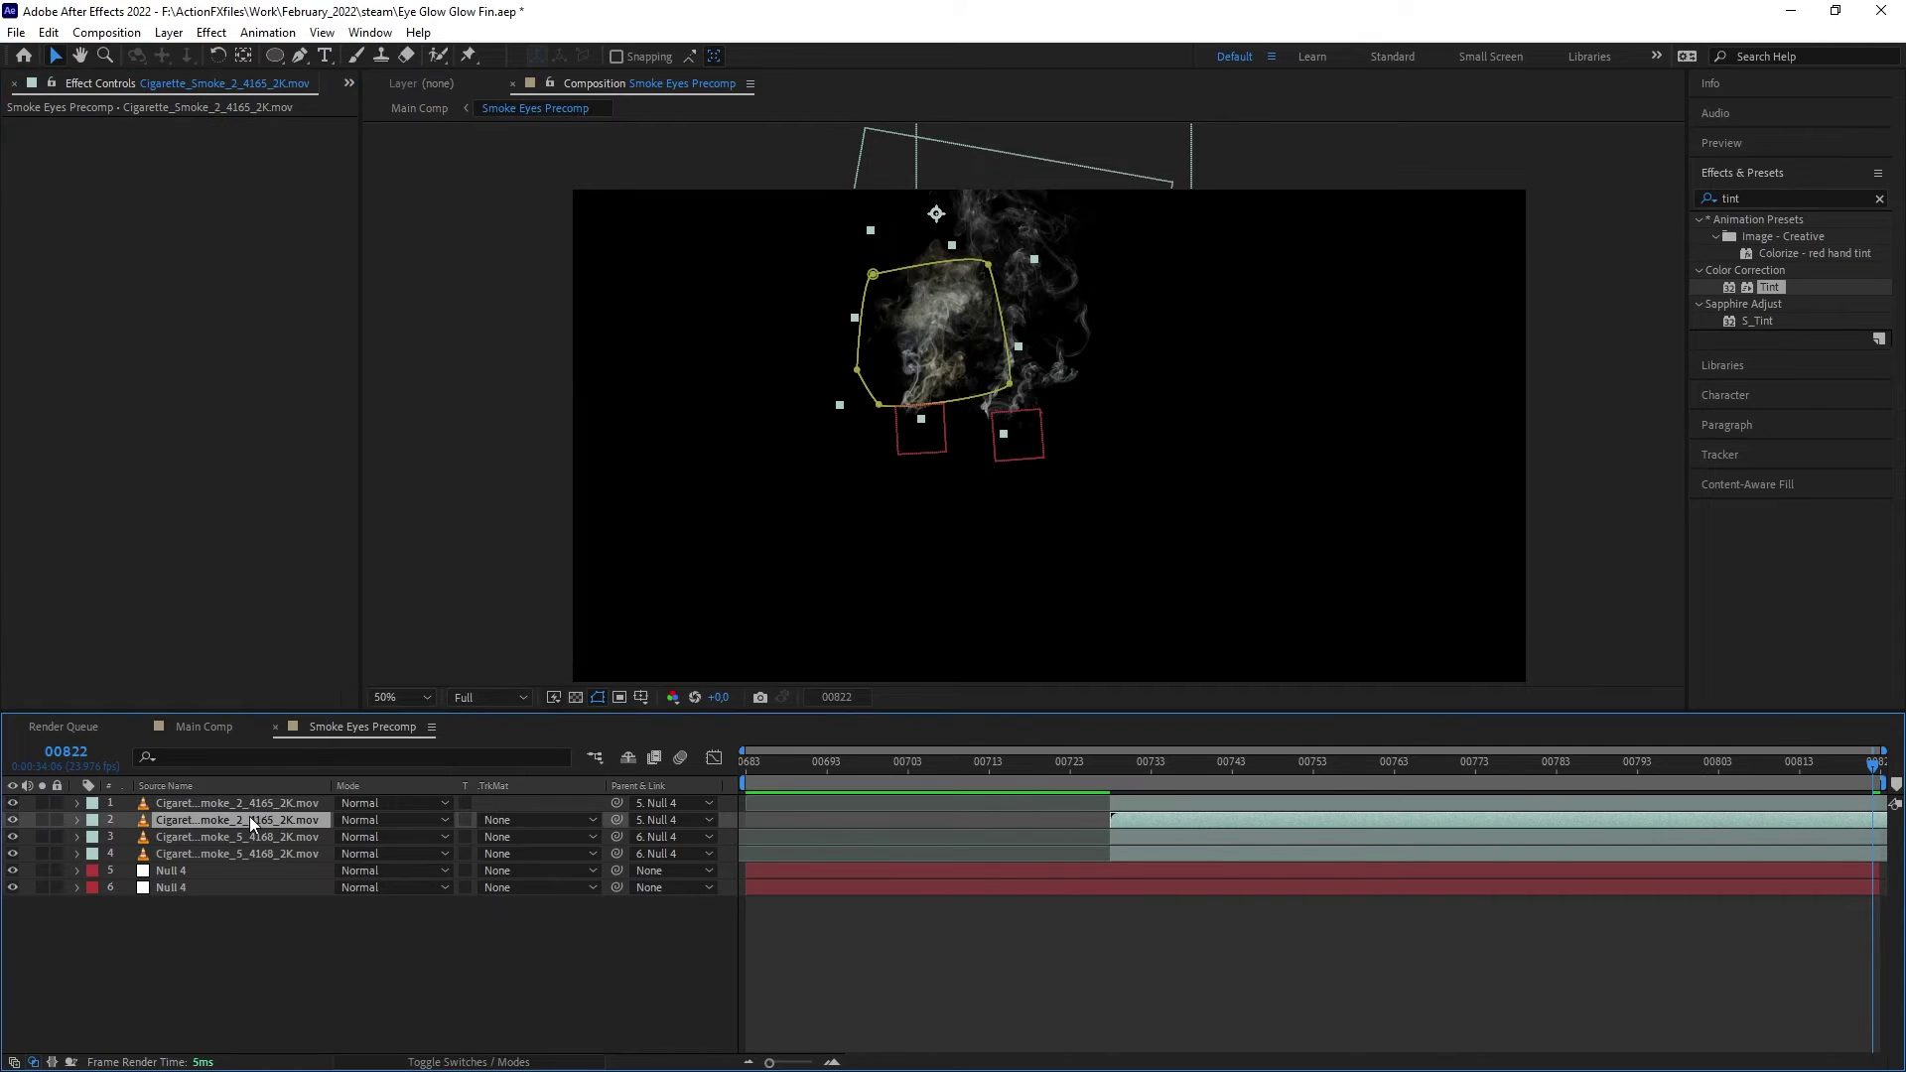
{"action": "left_click", "coordinate": [262, 843]}
{"action": "left_click", "coordinate": [263, 851]}
{"action": "left_click", "coordinate": [798, 422]}
{"action": "left_click", "coordinate": [169, 32]}
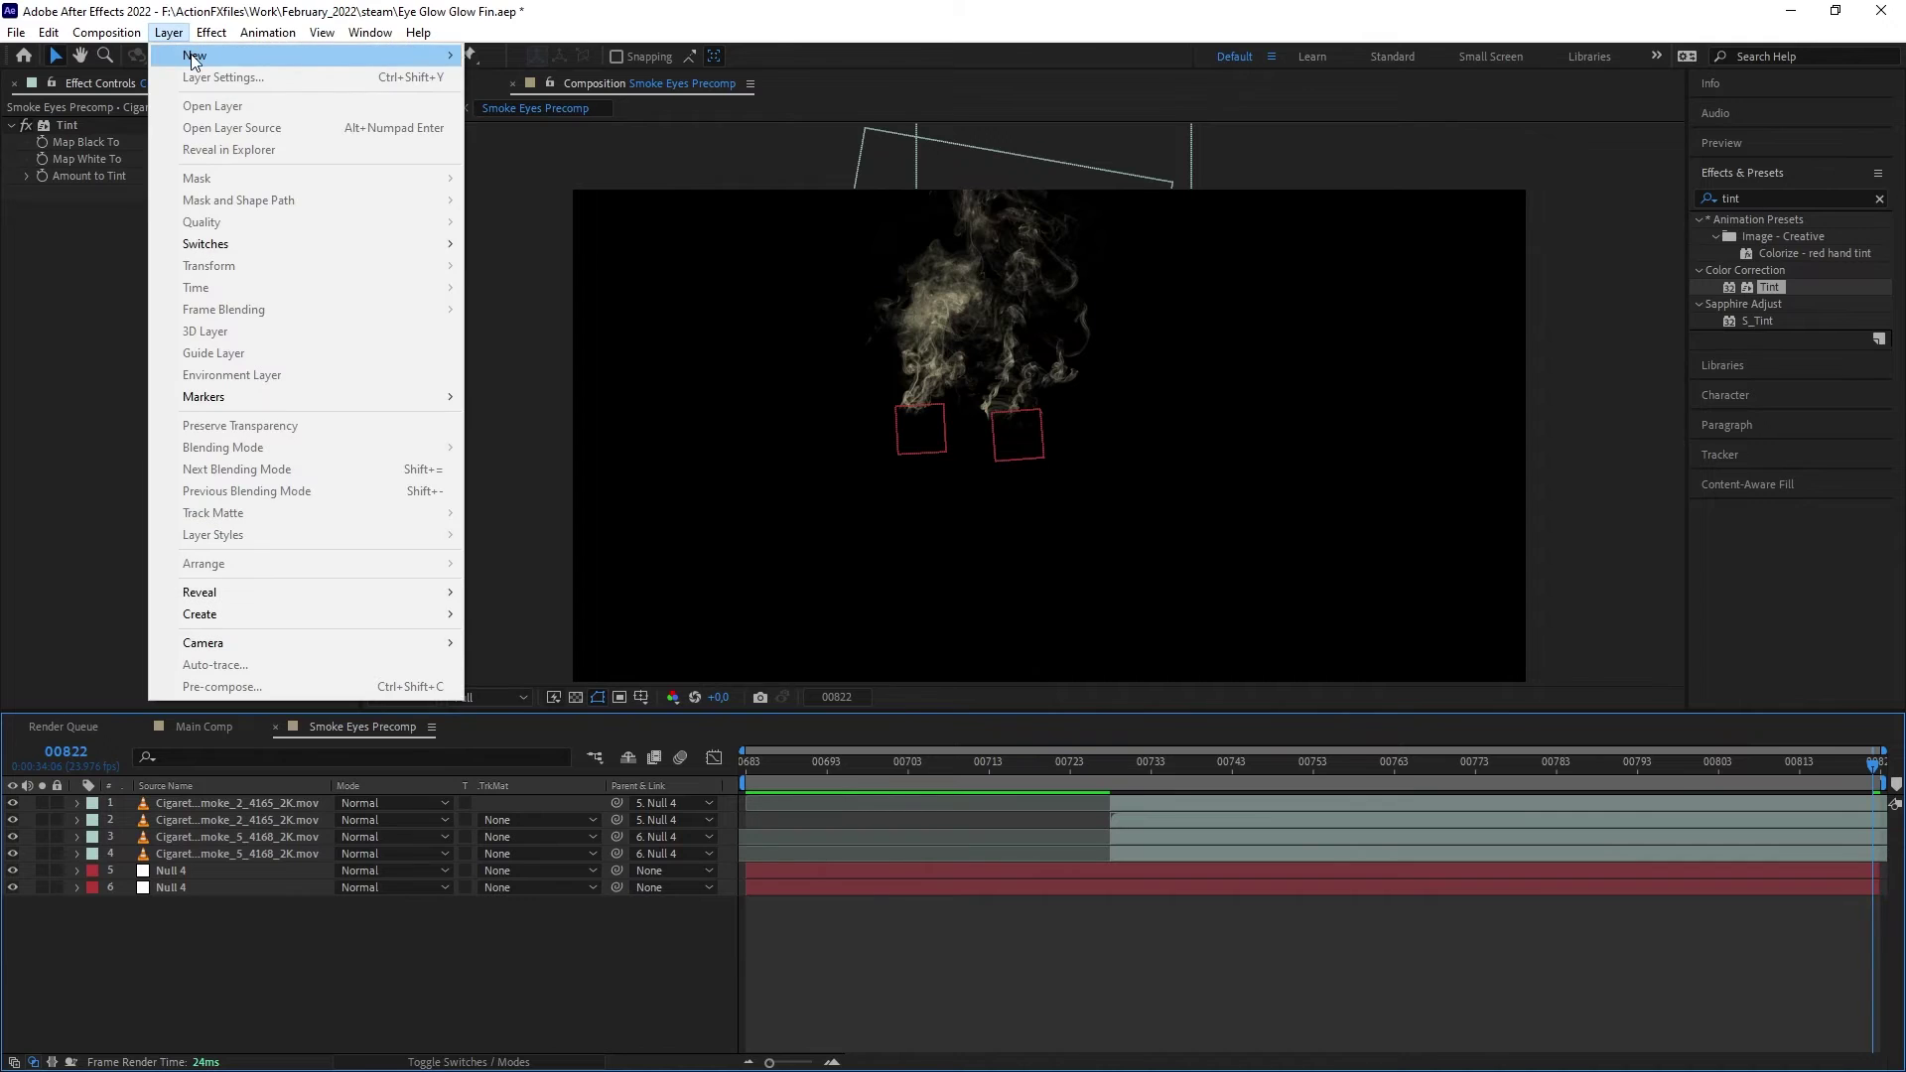
{"action": "mouse_move", "coordinate": [249, 50]}
{"action": "left_click", "coordinate": [537, 188]}
Step: Apply Tint to Adjustment Layer 10 with Map White To set to light blue
{"action": "left_click_drag", "start_coordinate": [1770, 287], "coordinate": [217, 803]}
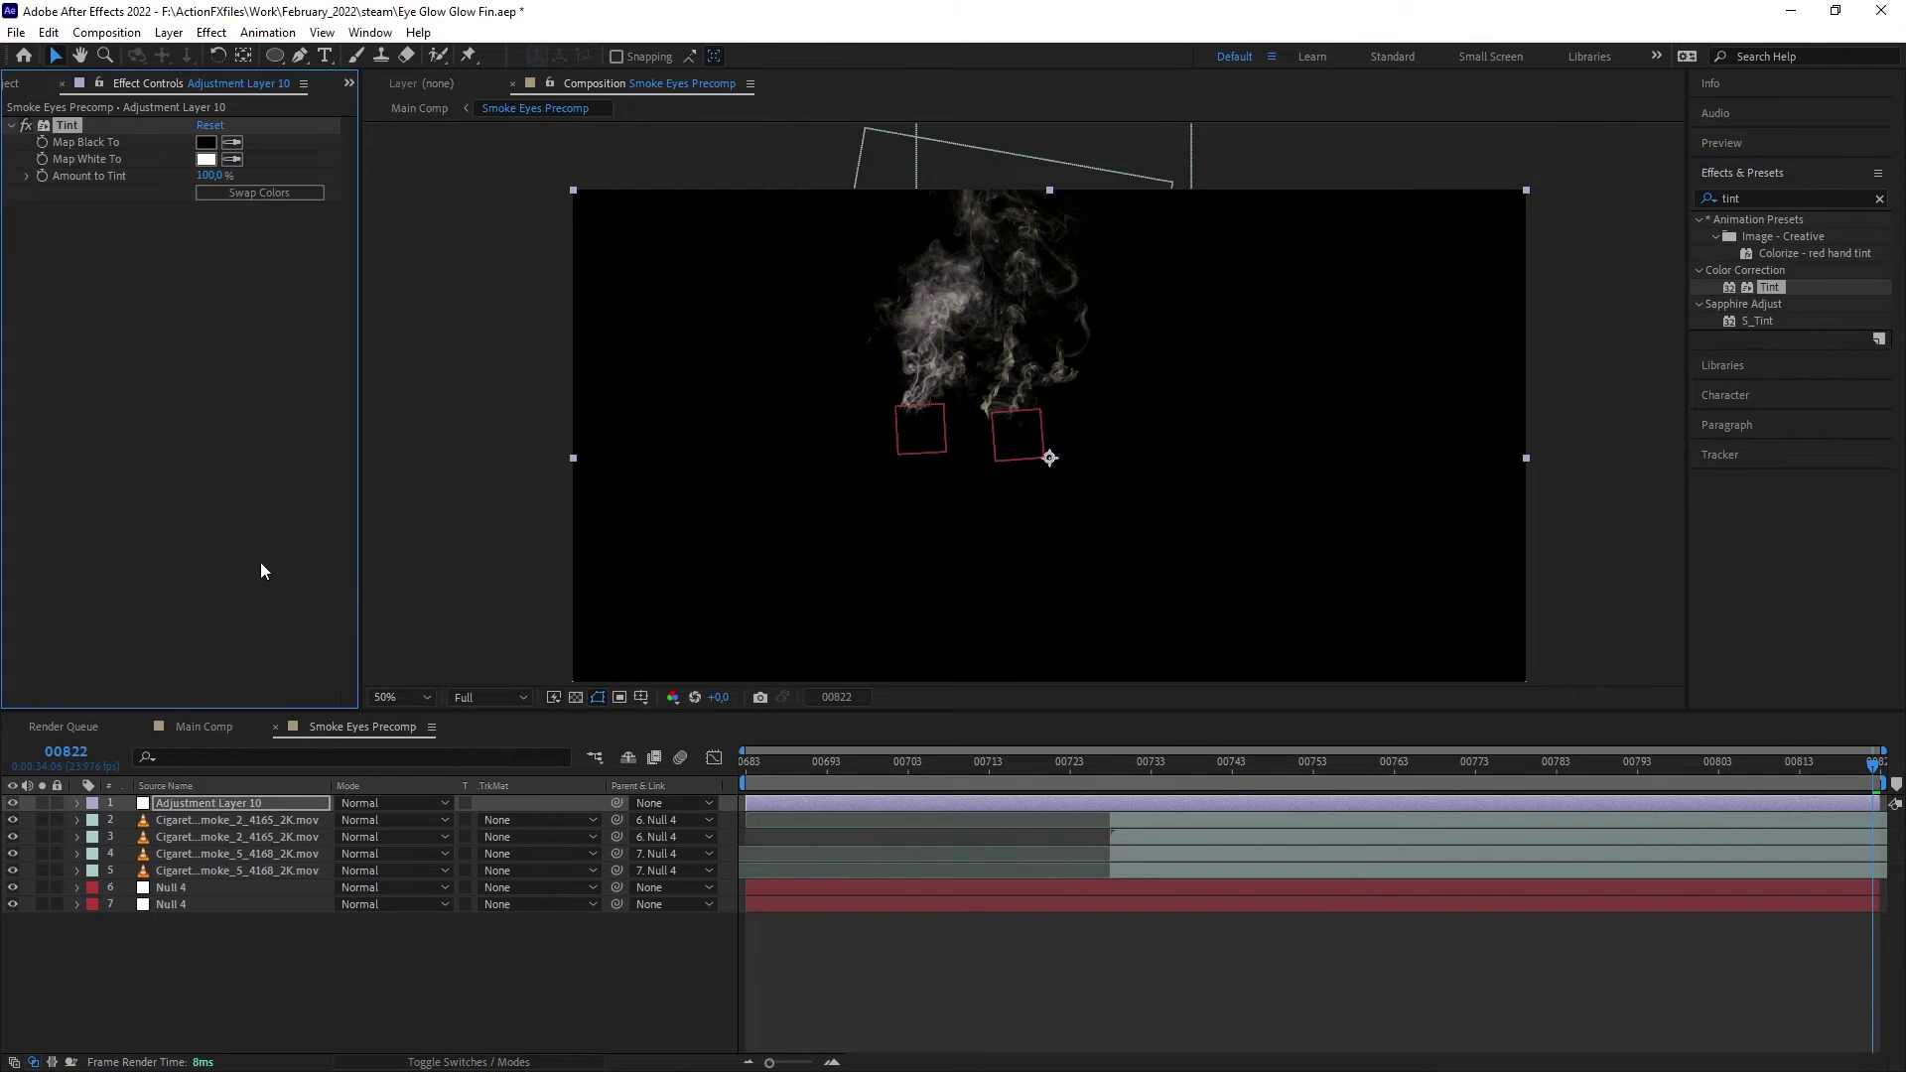
{"action": "left_click", "coordinate": [205, 159]}
{"action": "left_click", "coordinate": [858, 419]}
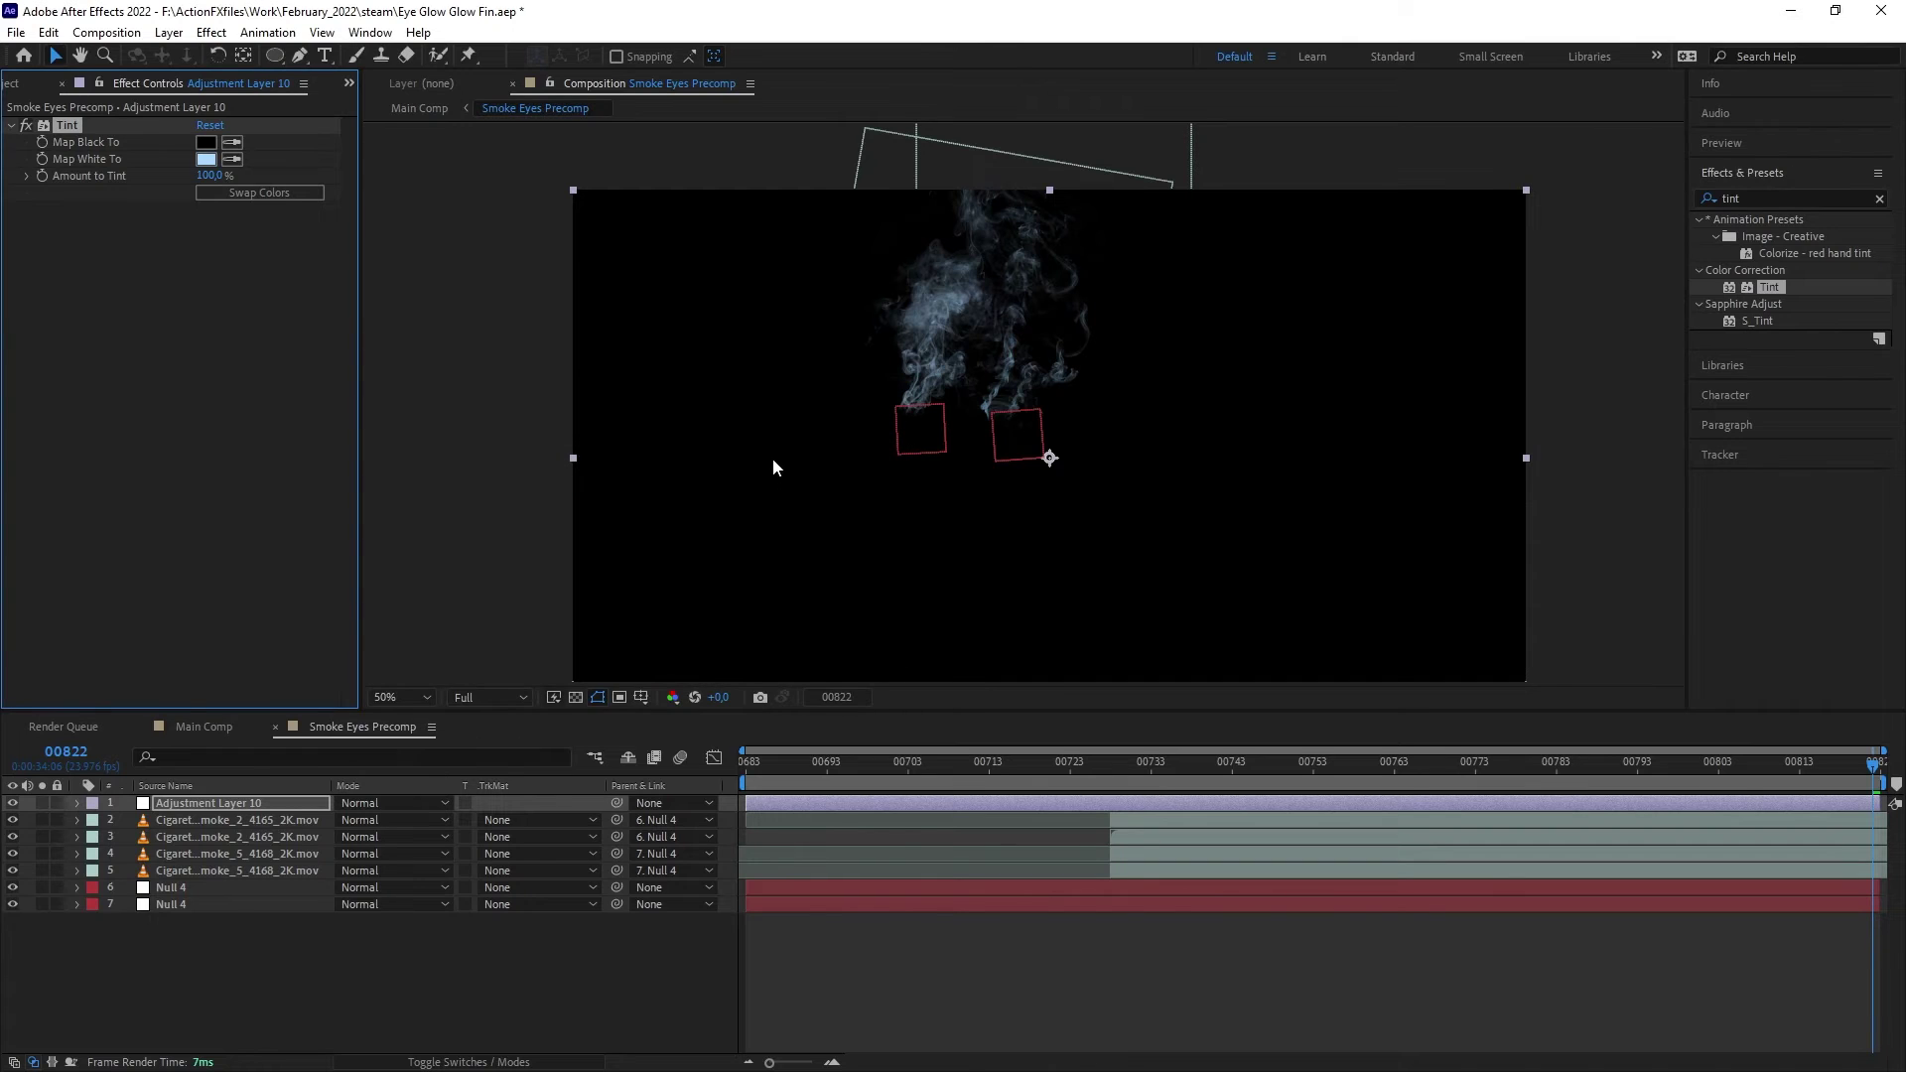
Step: Confine the blue tint to the upper smoke with an elliptical mask feathered 206 px, then preview
{"action": "key", "text": "q"}
{"action": "left_click_drag", "start_coordinate": [1568, 144], "coordinate": [926, 359]}
{"action": "key", "text": "v"}
{"action": "left_click_drag", "start_coordinate": [1248, 146], "coordinate": [1231, 80]}
{"action": "key", "text": "f"}
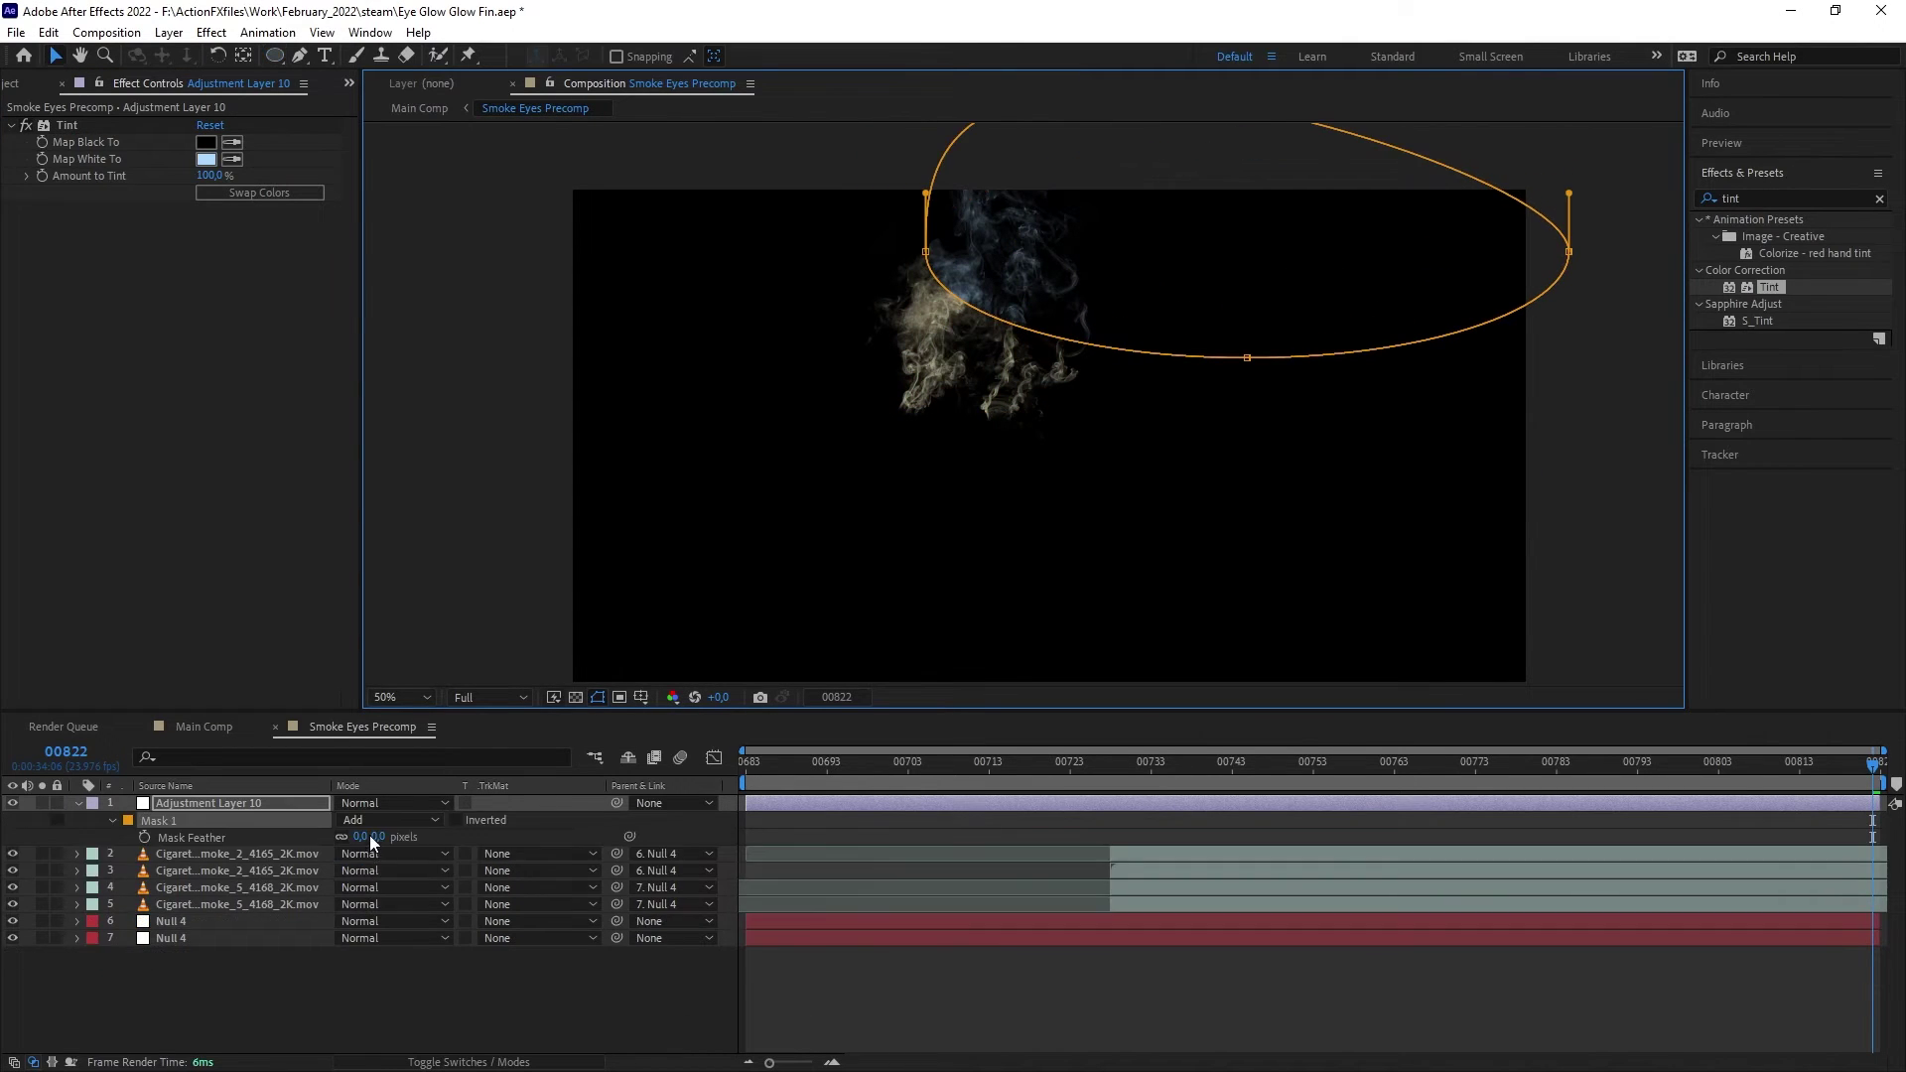
{"action": "left_click", "coordinate": [991, 975]}
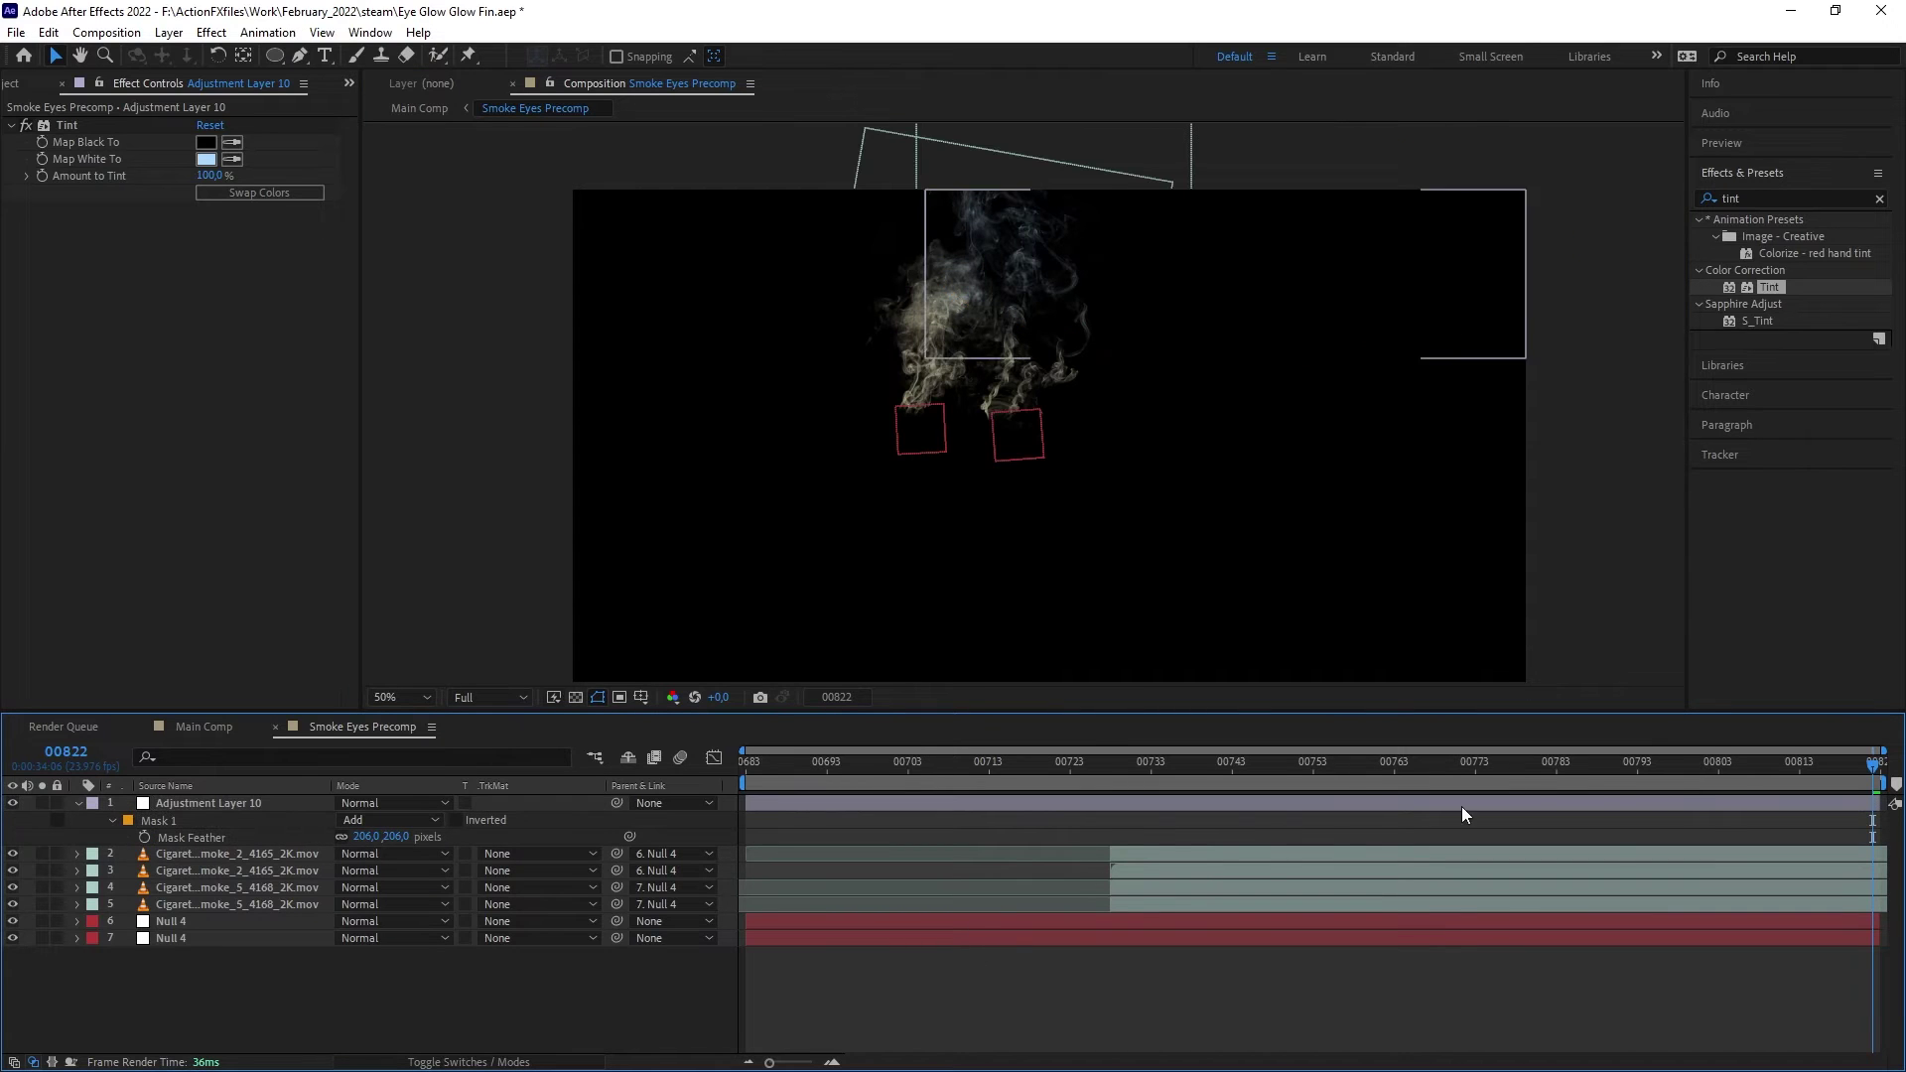
{"action": "key", "text": "space"}
{"action": "key", "text": "space"}
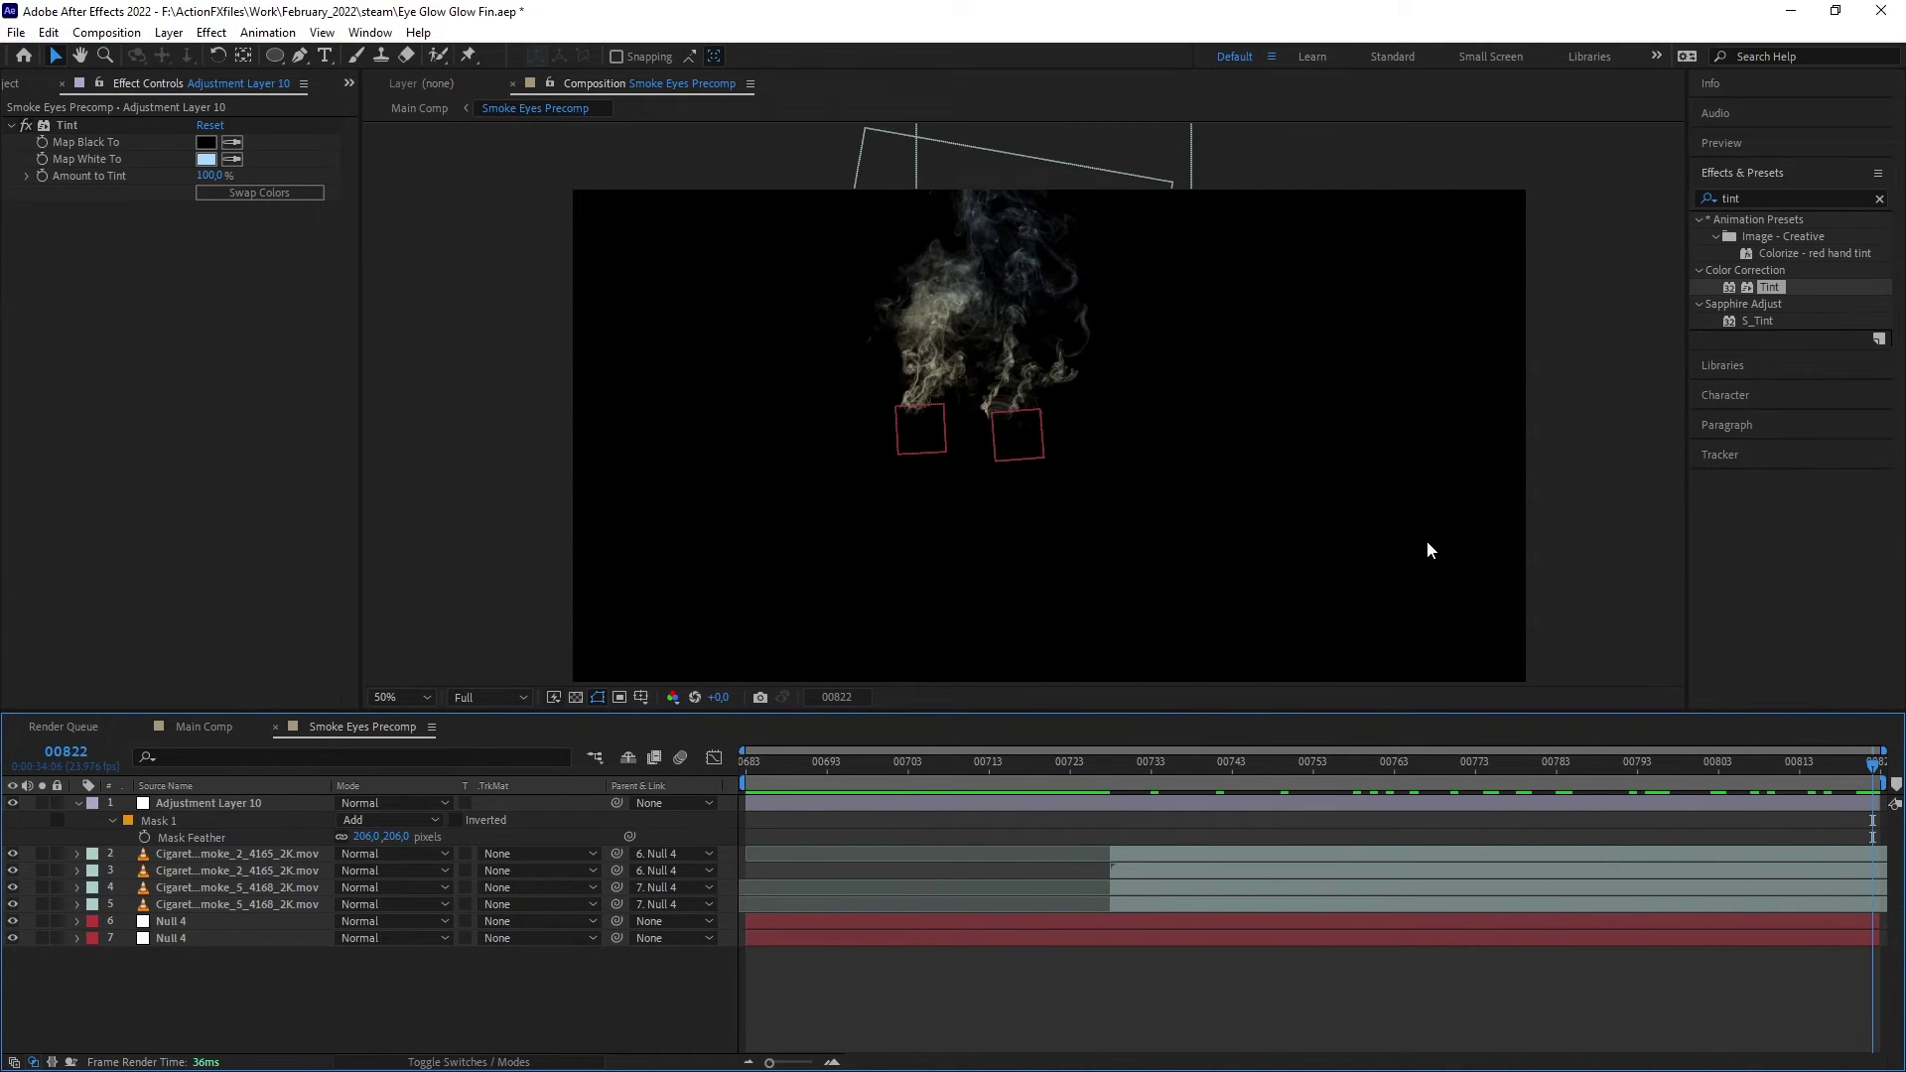
Step: Preview Main Comp from frame 00724 and move Smoke Eyes Precomp just above Backplate.mp4
{"action": "left_click", "coordinate": [1032, 317]}
{"action": "left_click", "coordinate": [437, 109]}
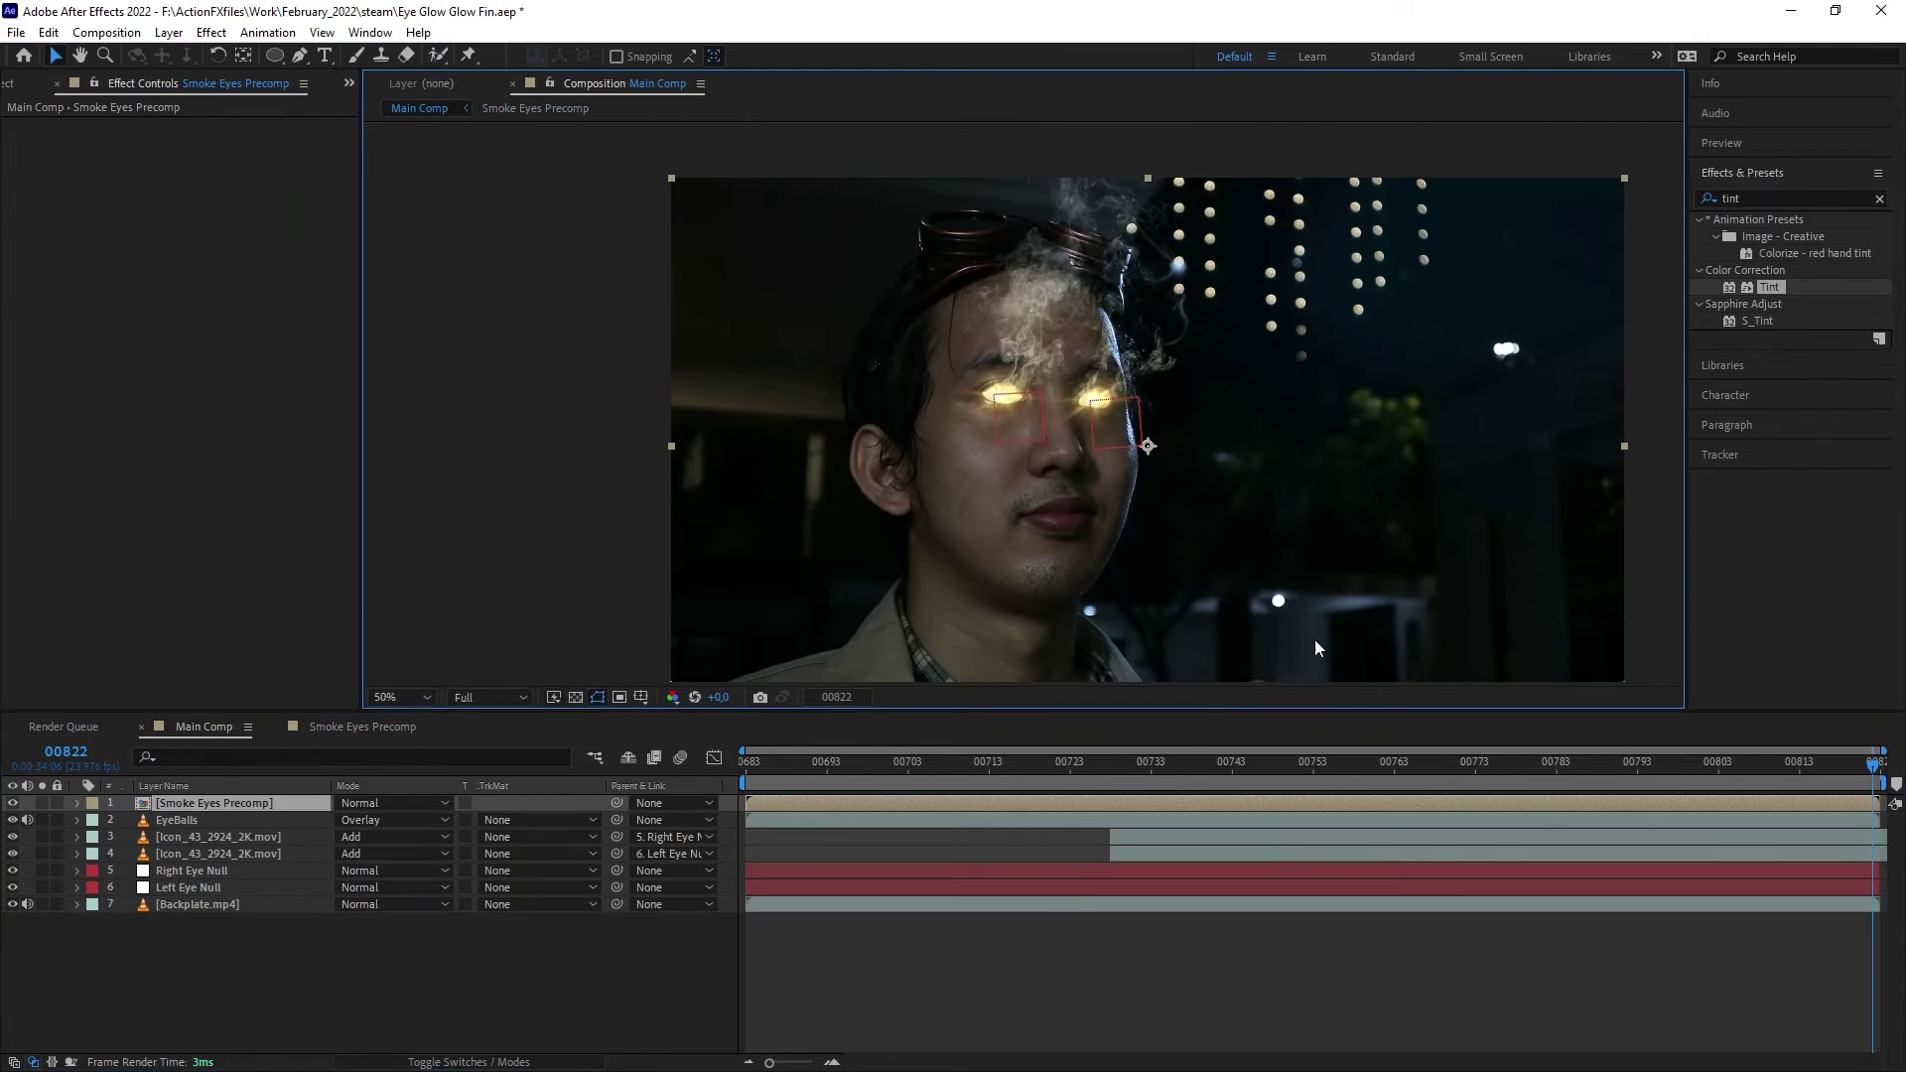
{"action": "left_click", "coordinate": [1081, 767]}
{"action": "key", "text": "space"}
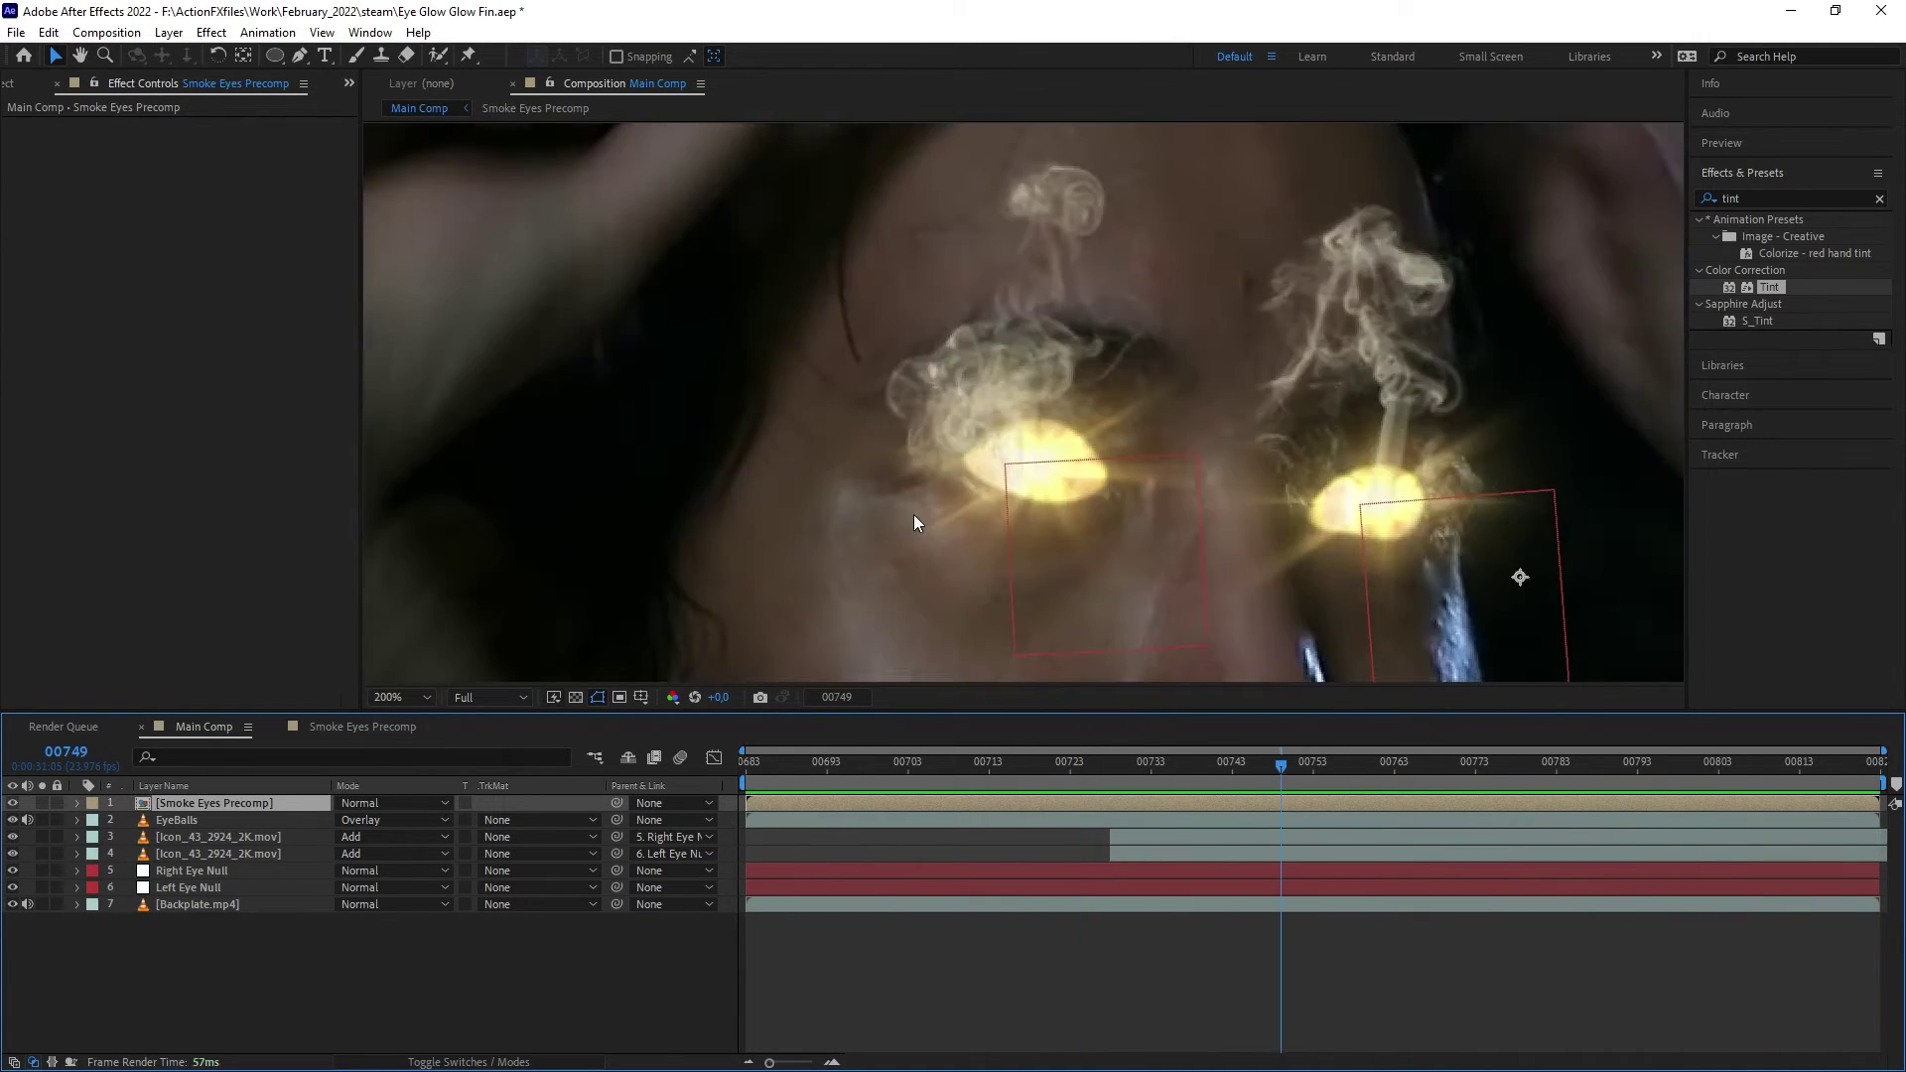
{"action": "scroll", "coordinate": [913, 515], "scroll_direction": "down", "scroll_amount": 1}
{"action": "left_click_drag", "start_coordinate": [224, 803], "coordinate": [217, 896]}
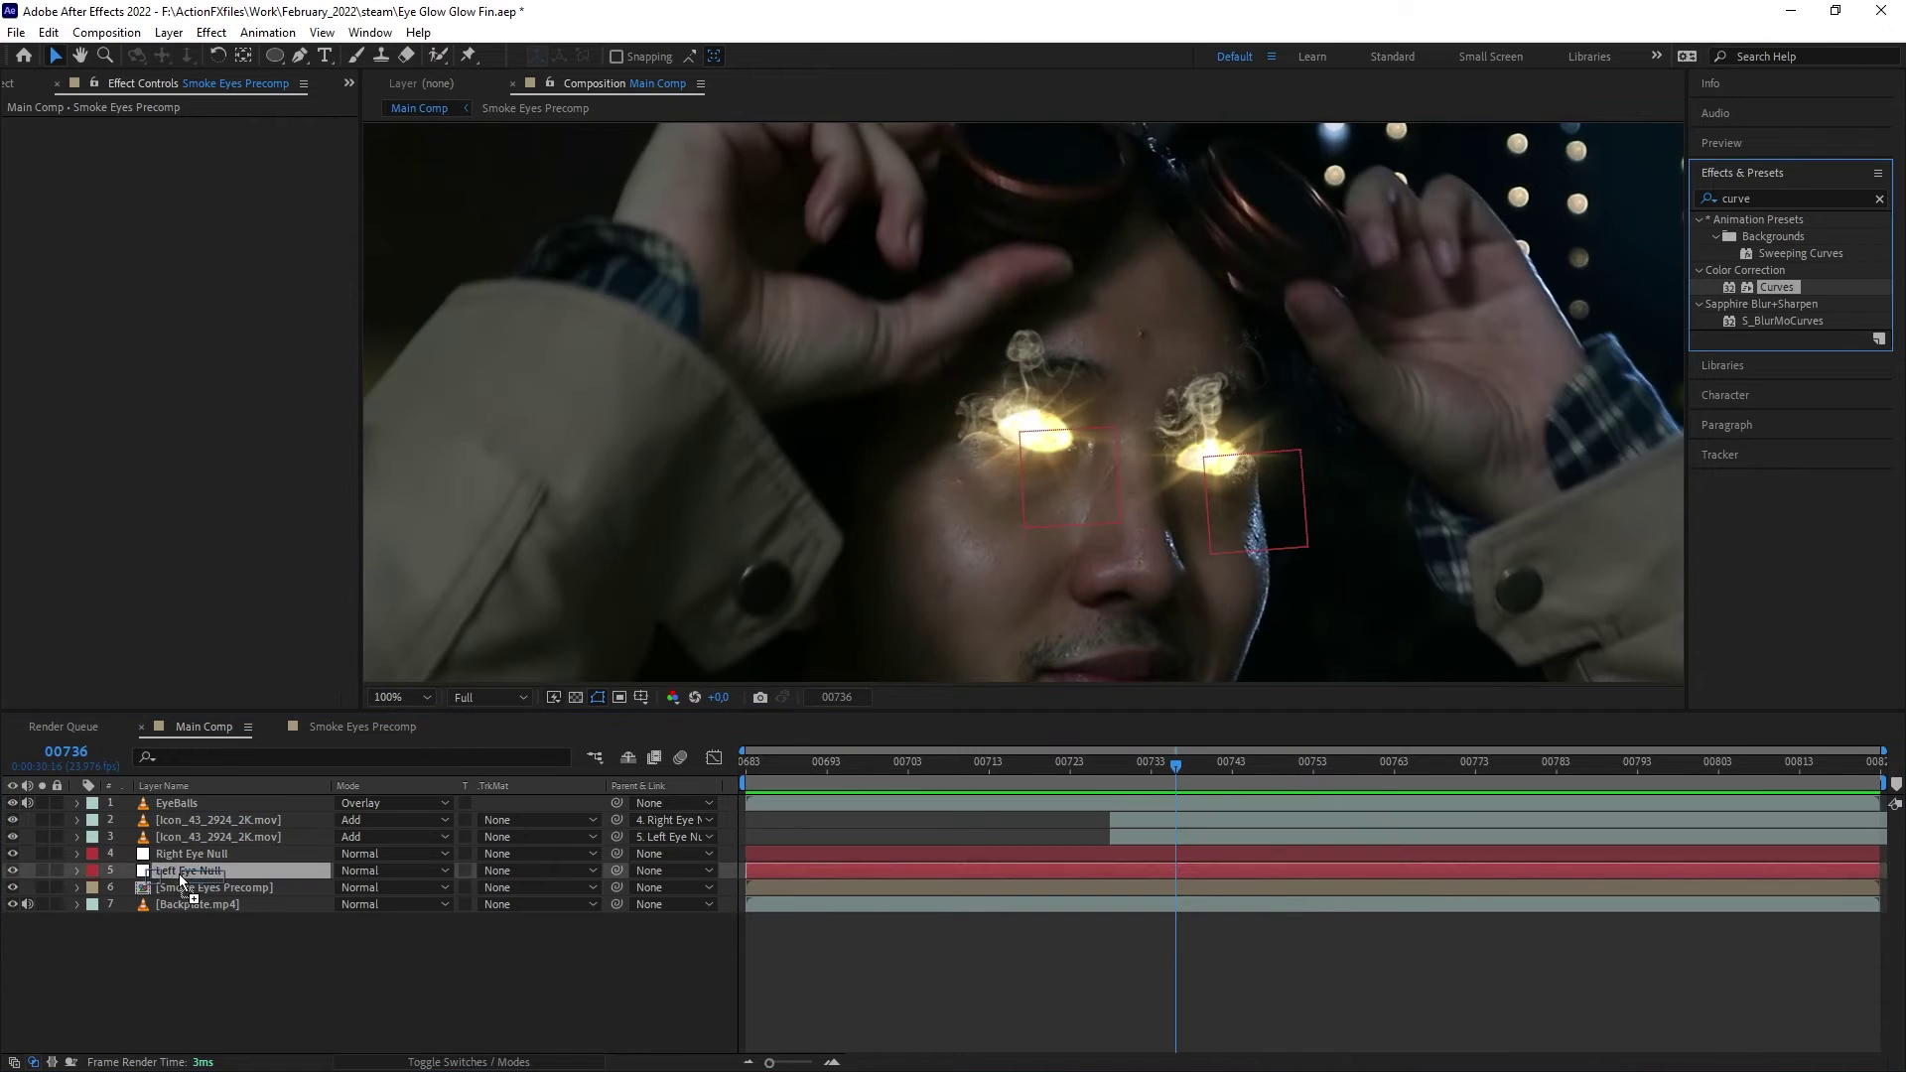
Step: Try darkening Smoke Eyes Precomp with Curves, then restore the curve to a straight line
{"action": "left_click", "coordinate": [171, 884]}
{"action": "left_click", "coordinate": [1153, 769]}
{"action": "left_click_drag", "start_coordinate": [1153, 768], "coordinate": [1111, 772]}
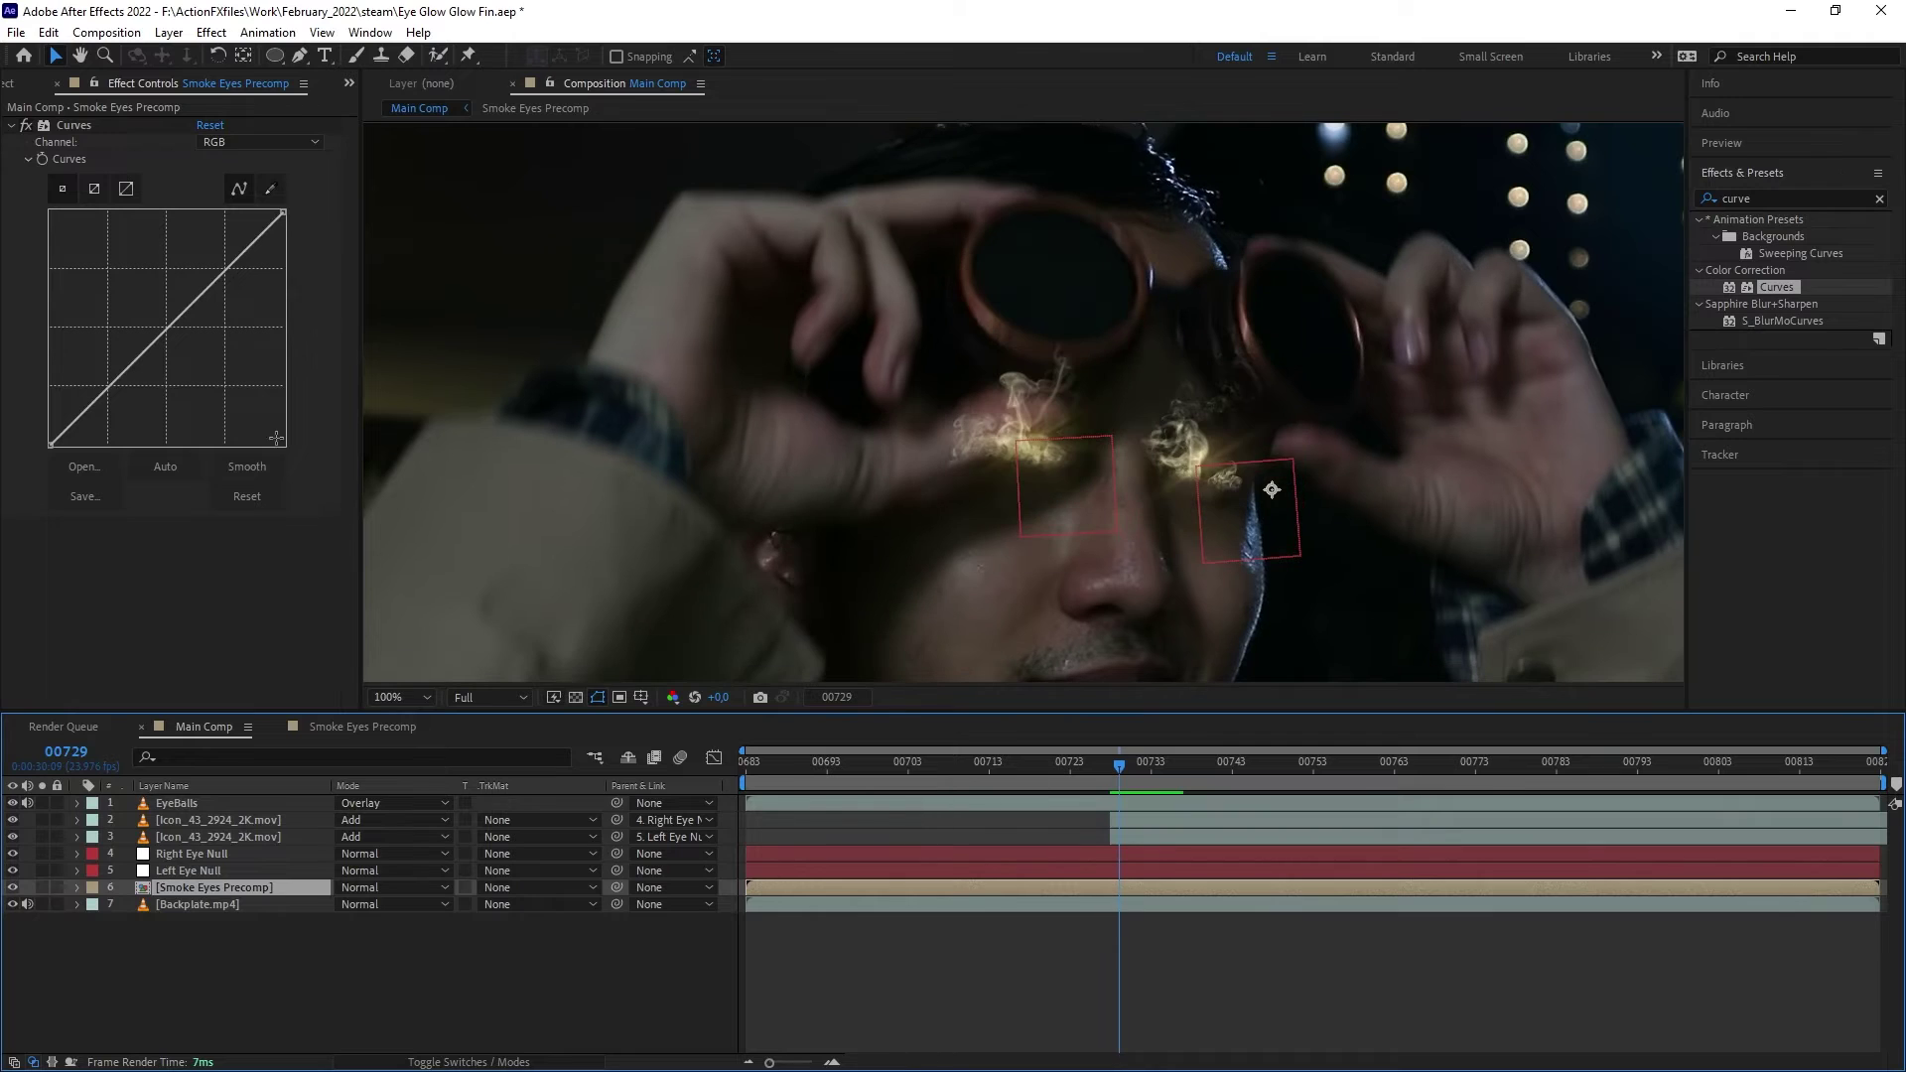
{"action": "left_click_drag", "start_coordinate": [283, 214], "coordinate": [307, 381]}
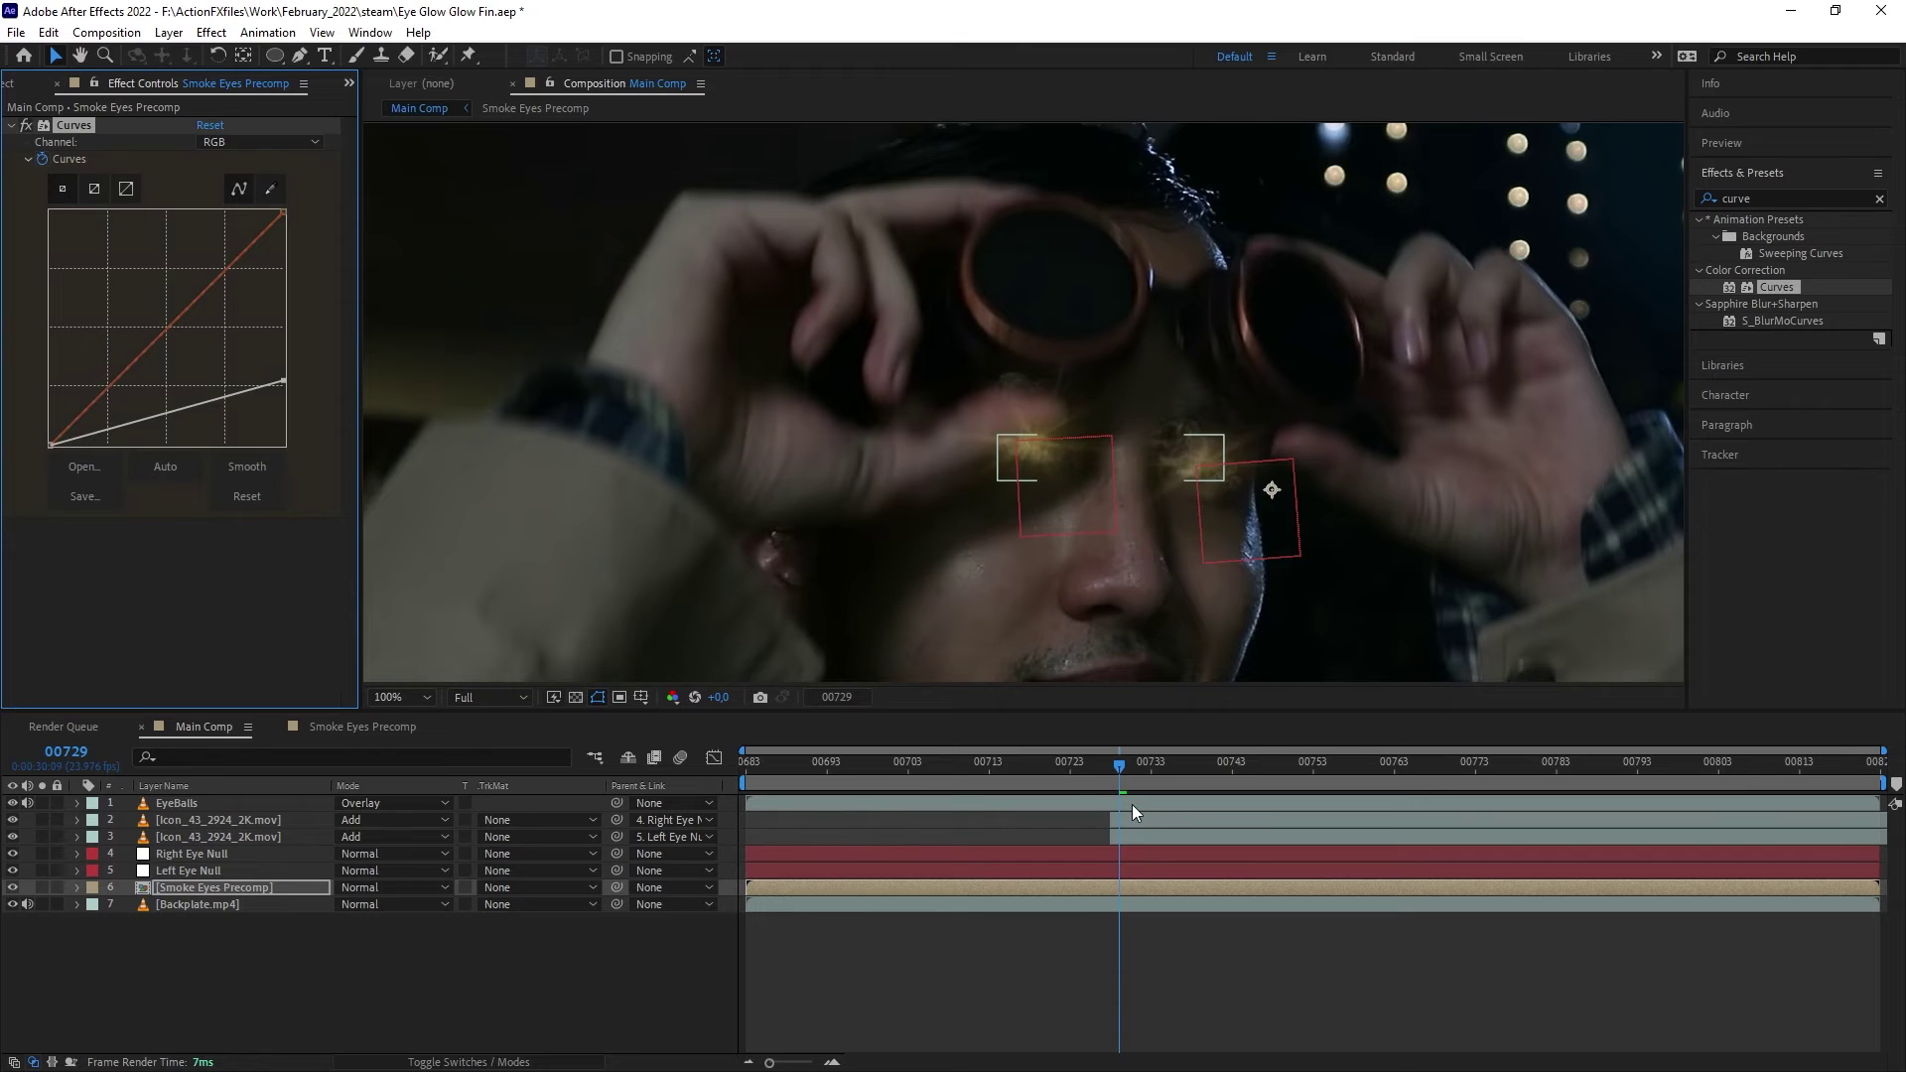
{"action": "left_click_drag", "start_coordinate": [1122, 777], "coordinate": [1178, 777]}
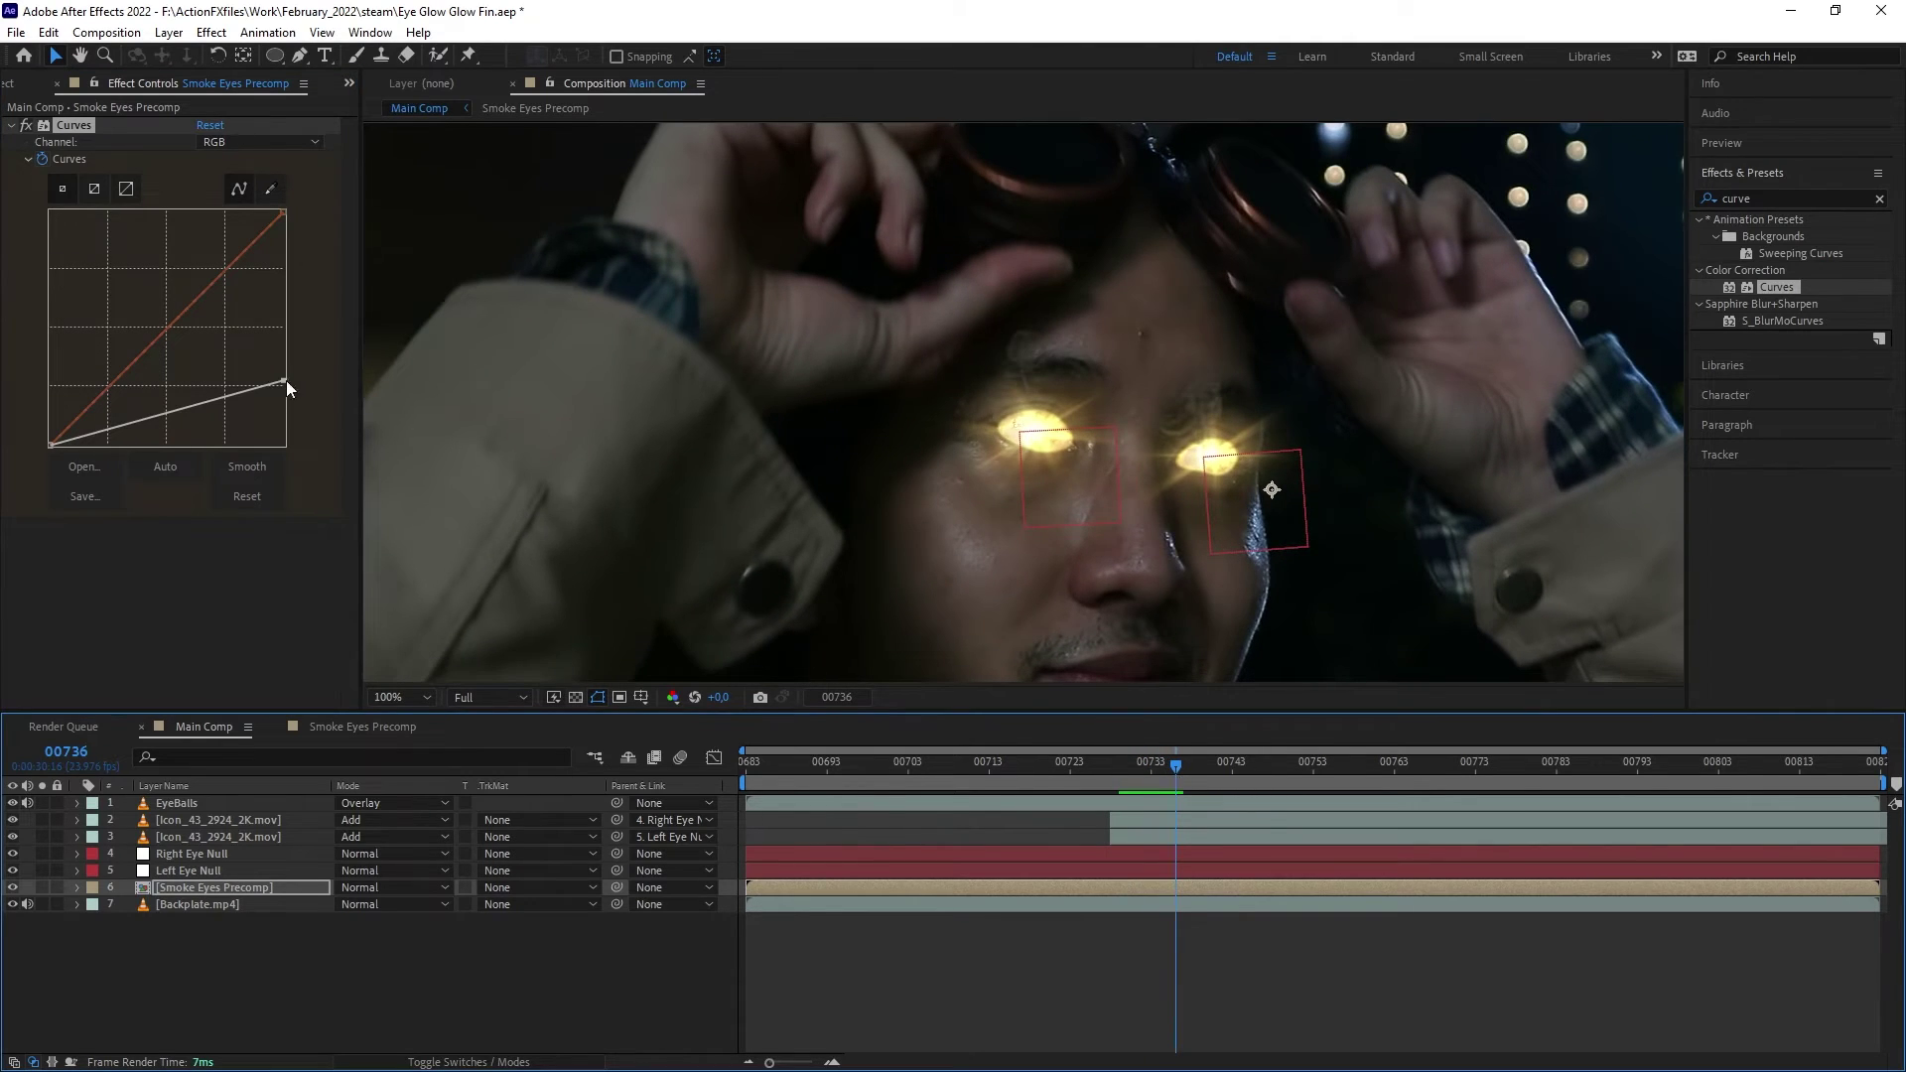
{"action": "left_click_drag", "start_coordinate": [284, 381], "coordinate": [315, 162]}
{"action": "mouse_move", "coordinate": [1097, 761]}
{"action": "left_mouse_down"}
{"action": "mouse_move", "coordinate": [1168, 757]}
{"action": "mouse_move", "coordinate": [1118, 766]}
{"action": "left_mouse_up"}
Step: Fade the smoke in with Opacity keyframes at 00728–00729, preview, and apply Gaussian Blur
{"action": "left_click", "coordinate": [214, 888]}
{"action": "key", "text": "t"}
{"action": "left_click", "coordinate": [127, 904]}
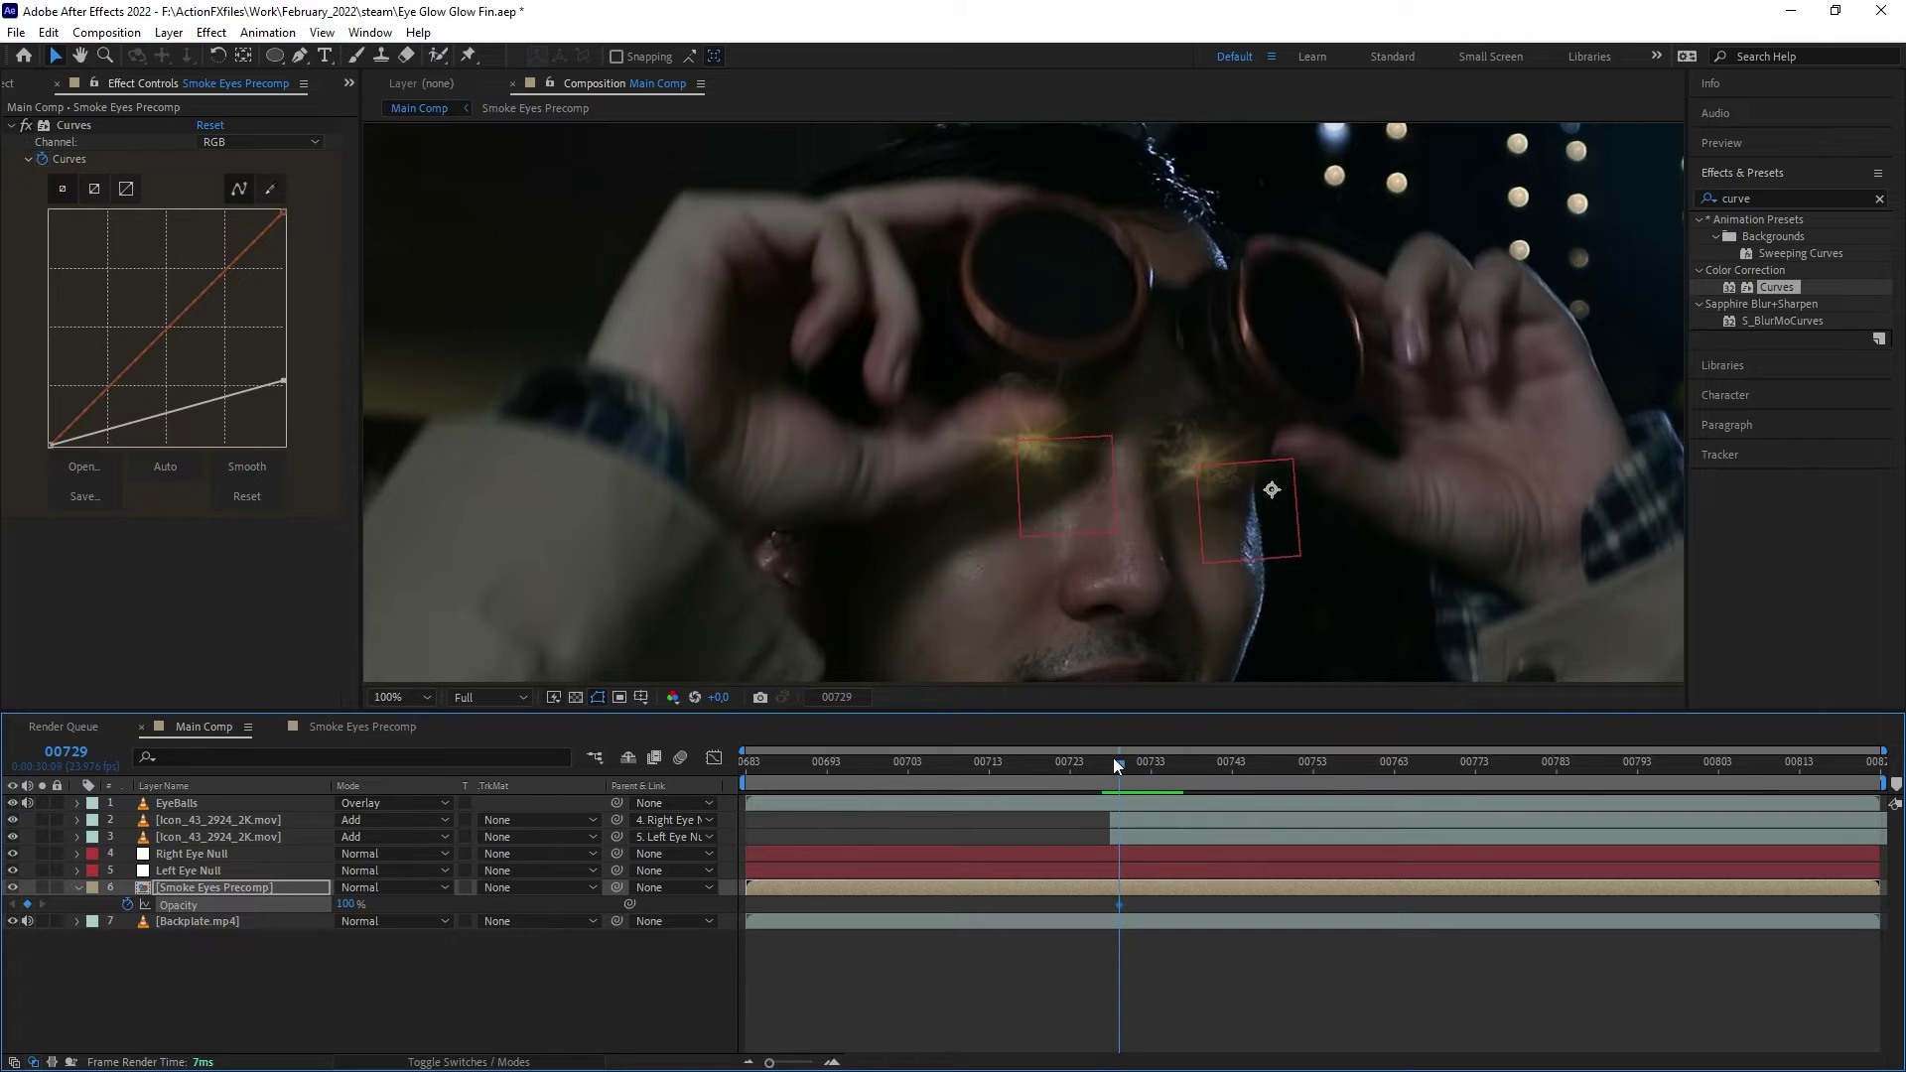
{"action": "left_click", "coordinate": [1111, 761]}
{"action": "left_click", "coordinate": [1015, 971]}
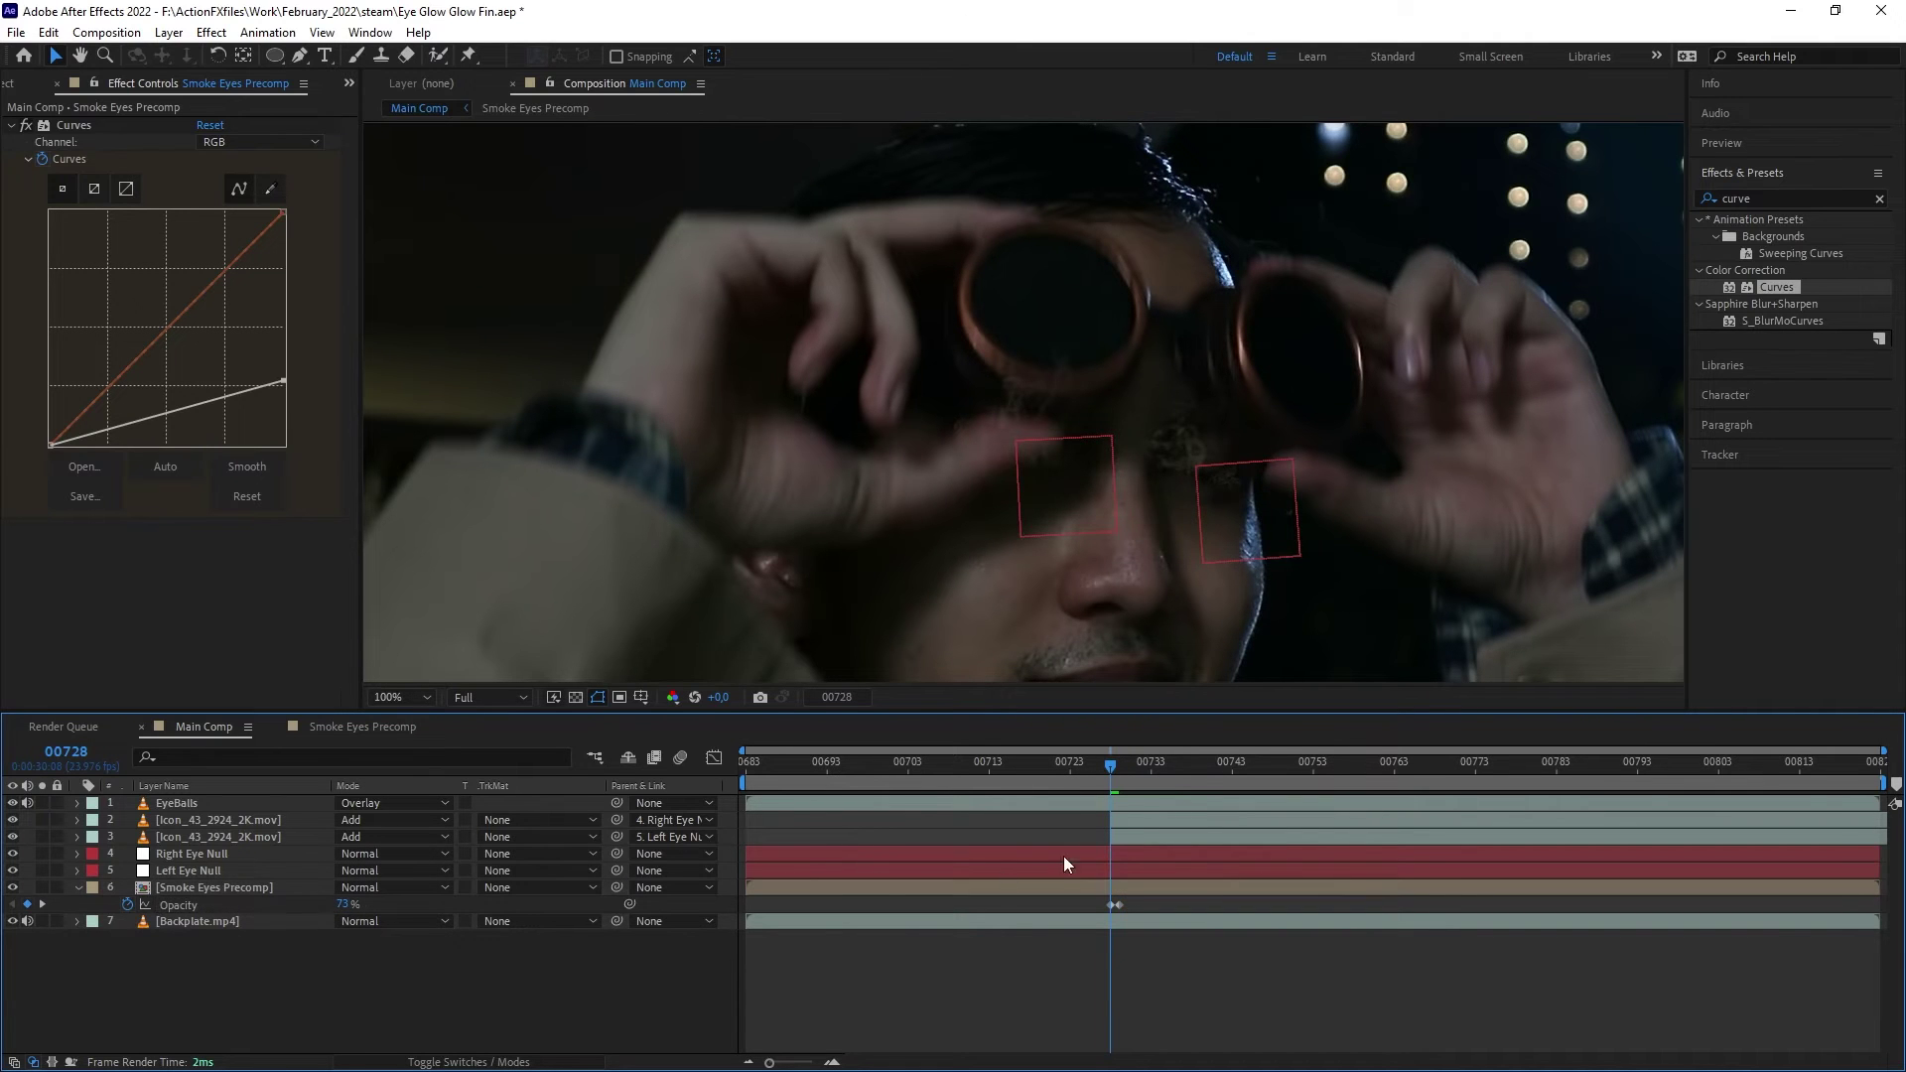
{"action": "left_click_drag", "start_coordinate": [1112, 765], "coordinate": [967, 800]}
{"action": "key", "text": "space"}
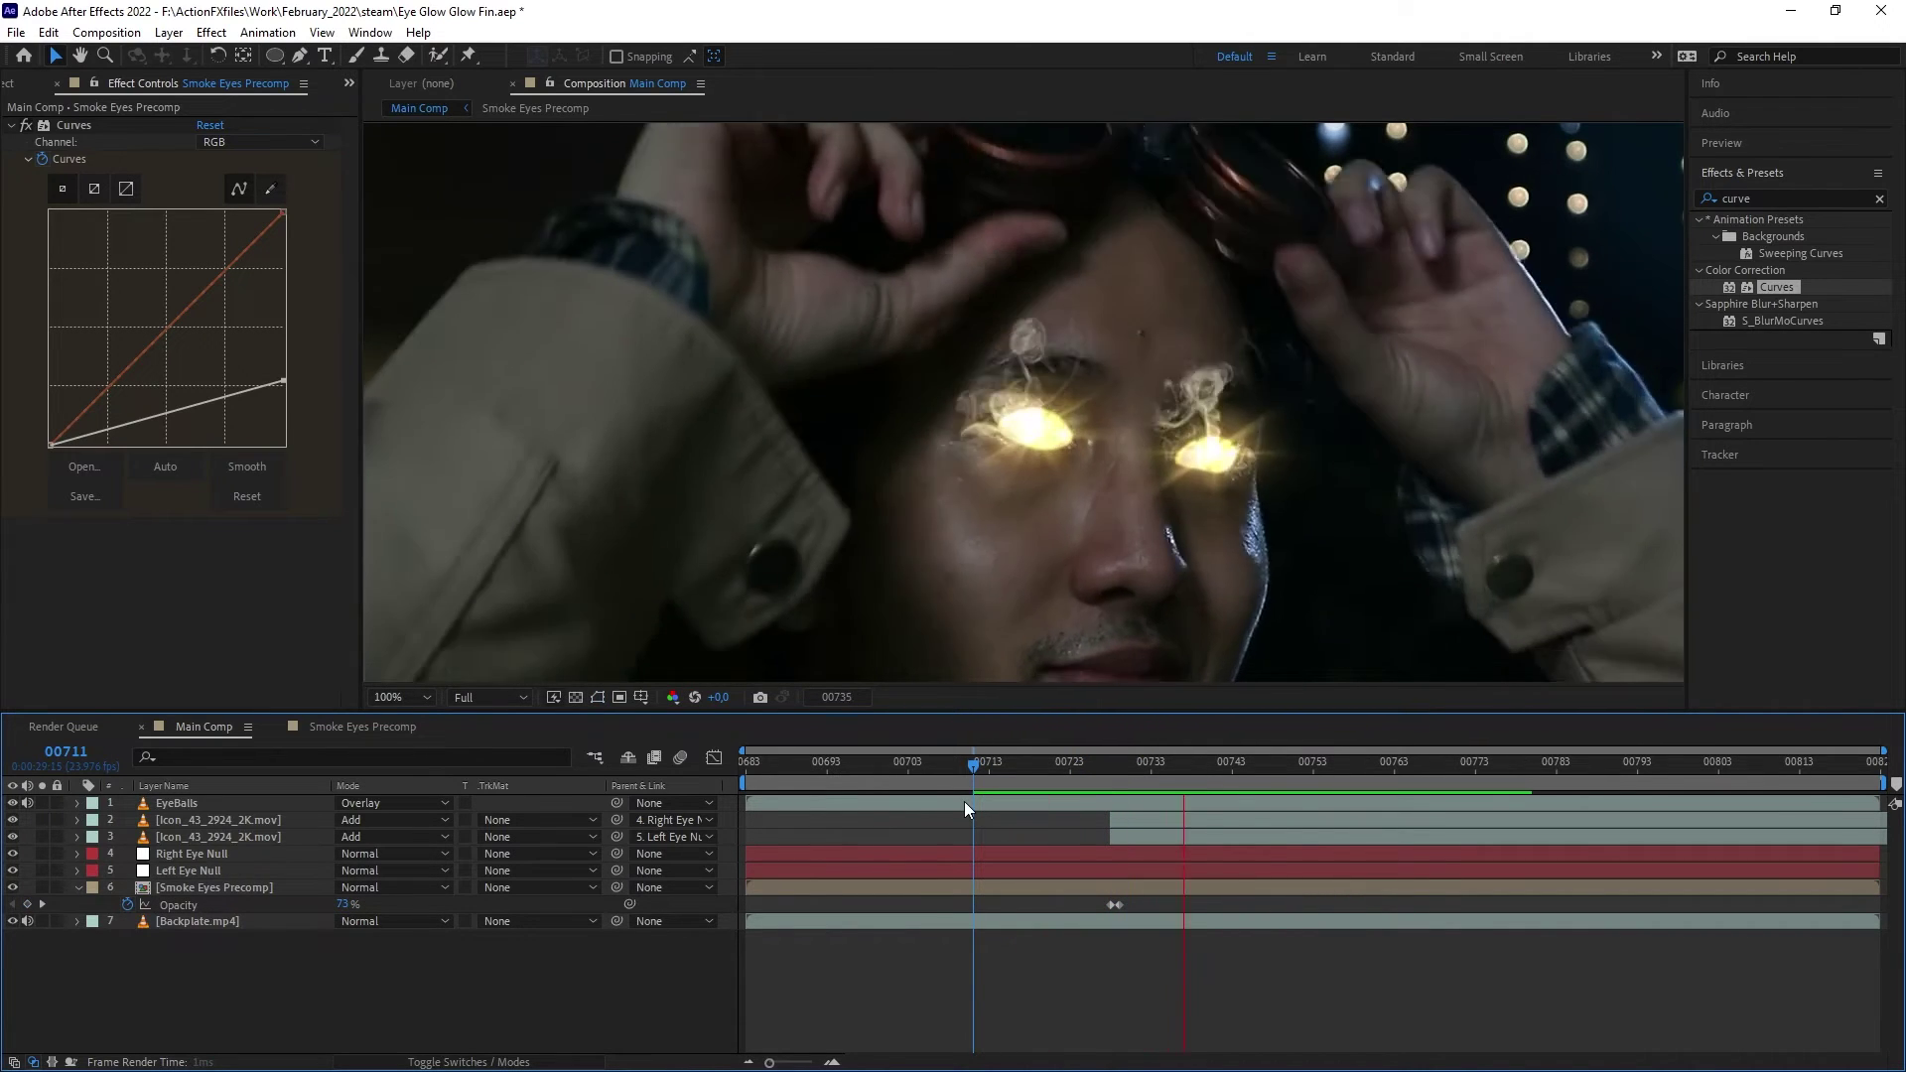
{"action": "left_click_drag", "start_coordinate": [1793, 236], "coordinate": [258, 546]}
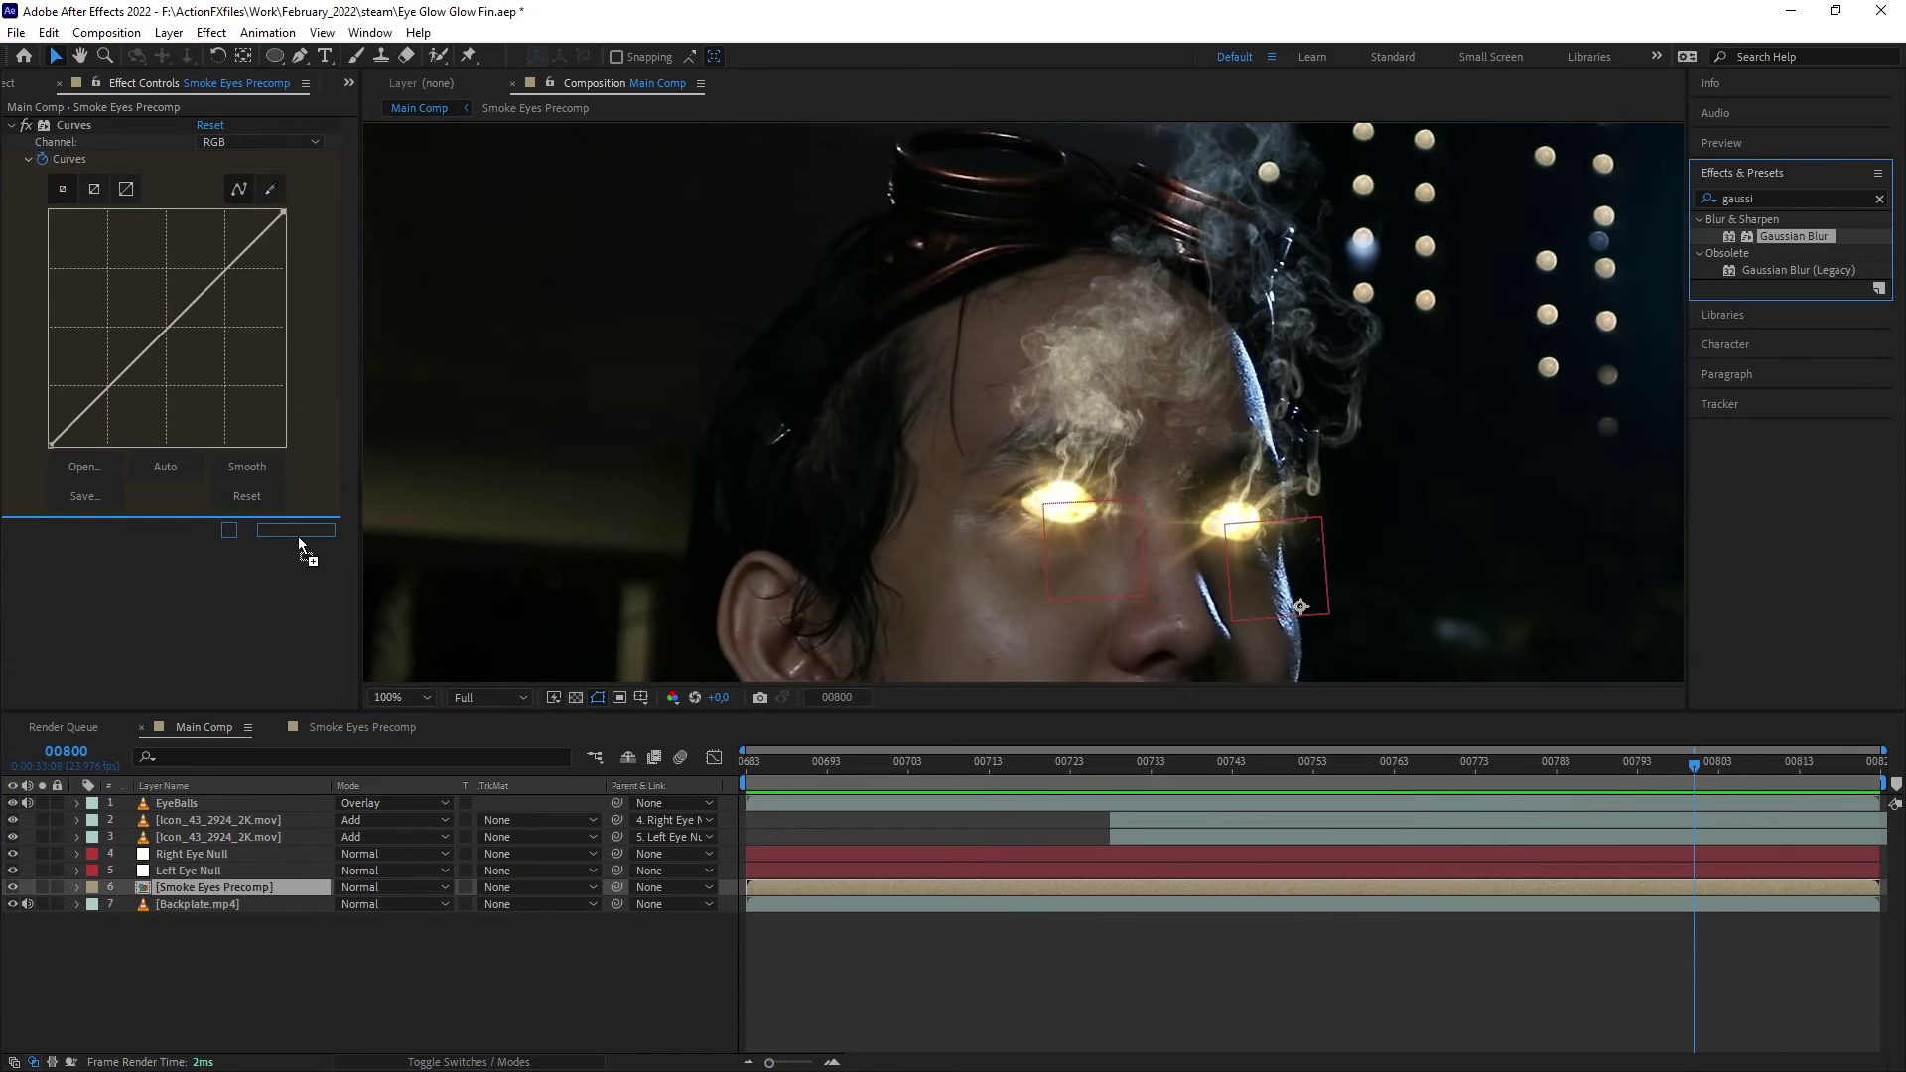
Step: Set Blurriness to 2, then duplicate the smoke precomp and rename the copy 'Smoke Shadow'
{"action": "key", "text": "Return"}
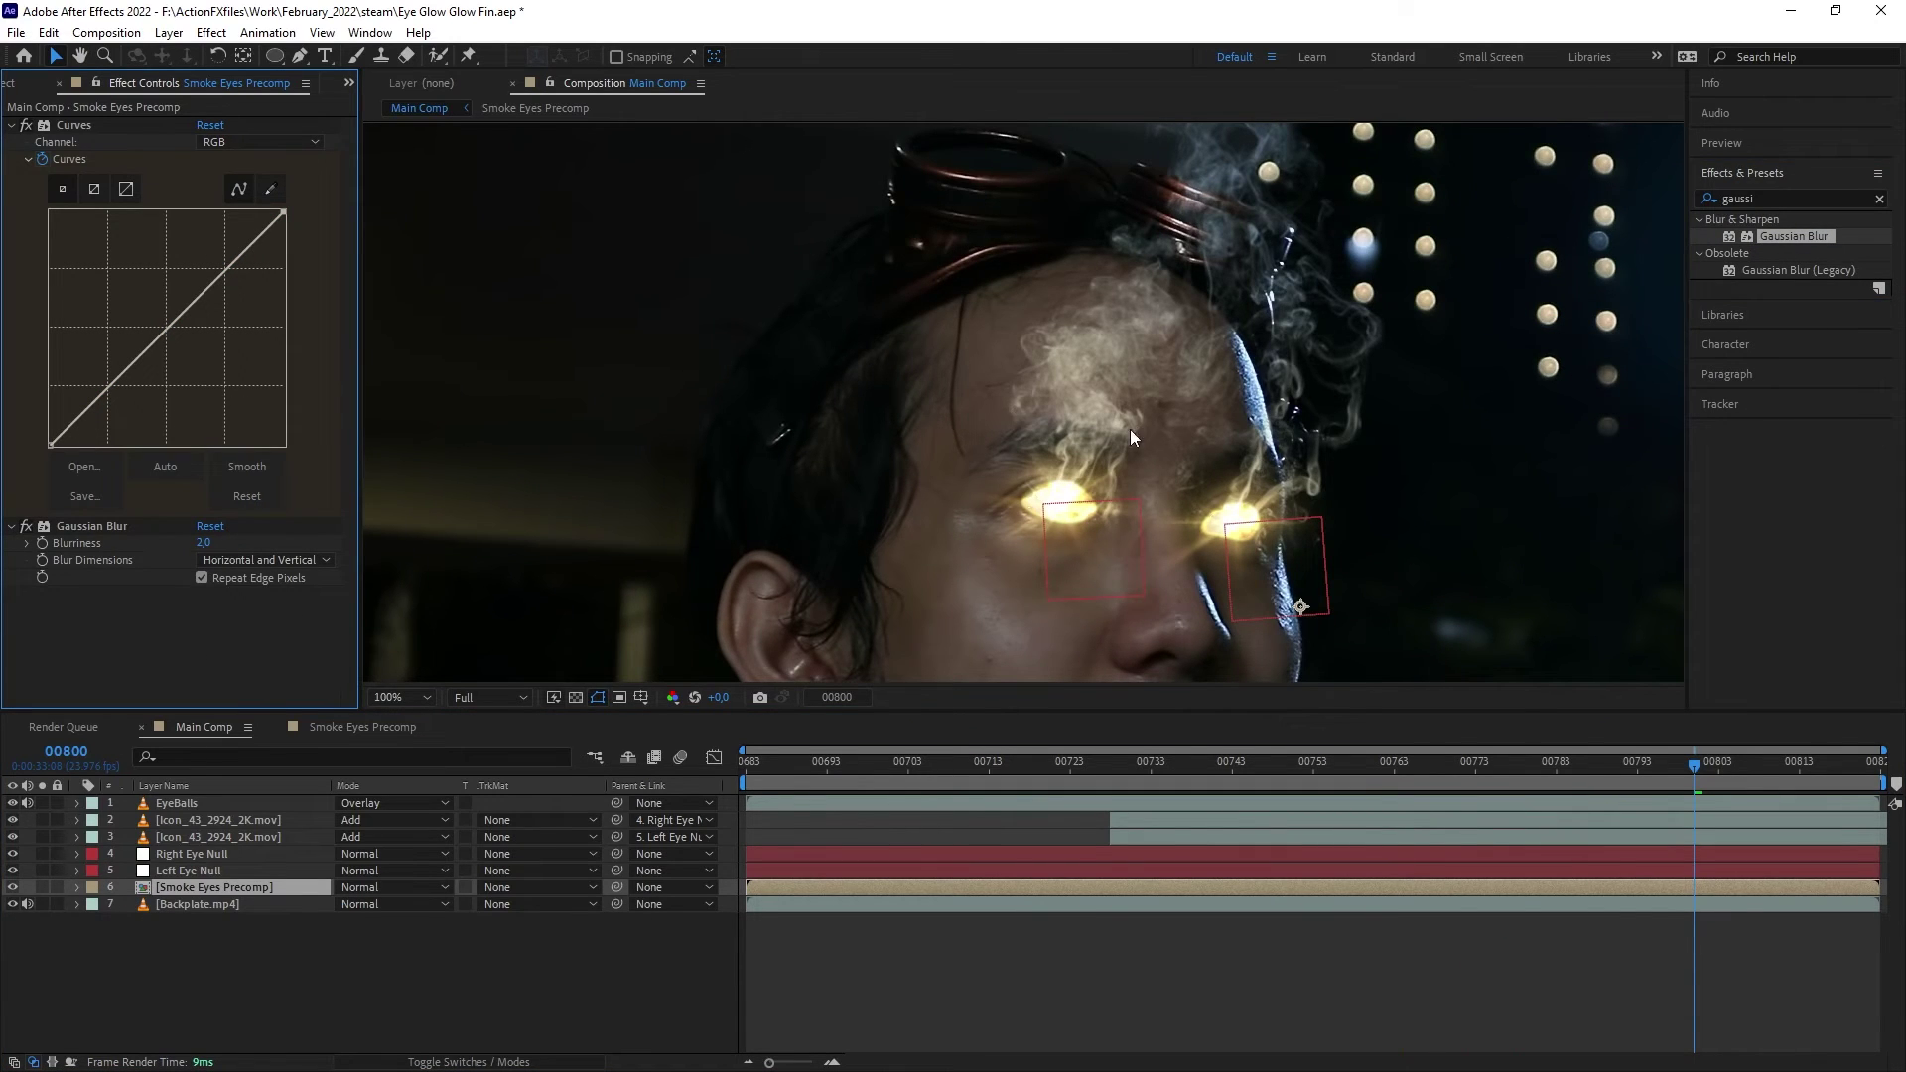
{"action": "left_click", "coordinate": [199, 934]}
{"action": "left_click", "coordinate": [183, 891]}
{"action": "key", "text": "ctrl+d"}
{"action": "key", "text": "Return"}
{"action": "type", "text": "Smoke Shadow"}
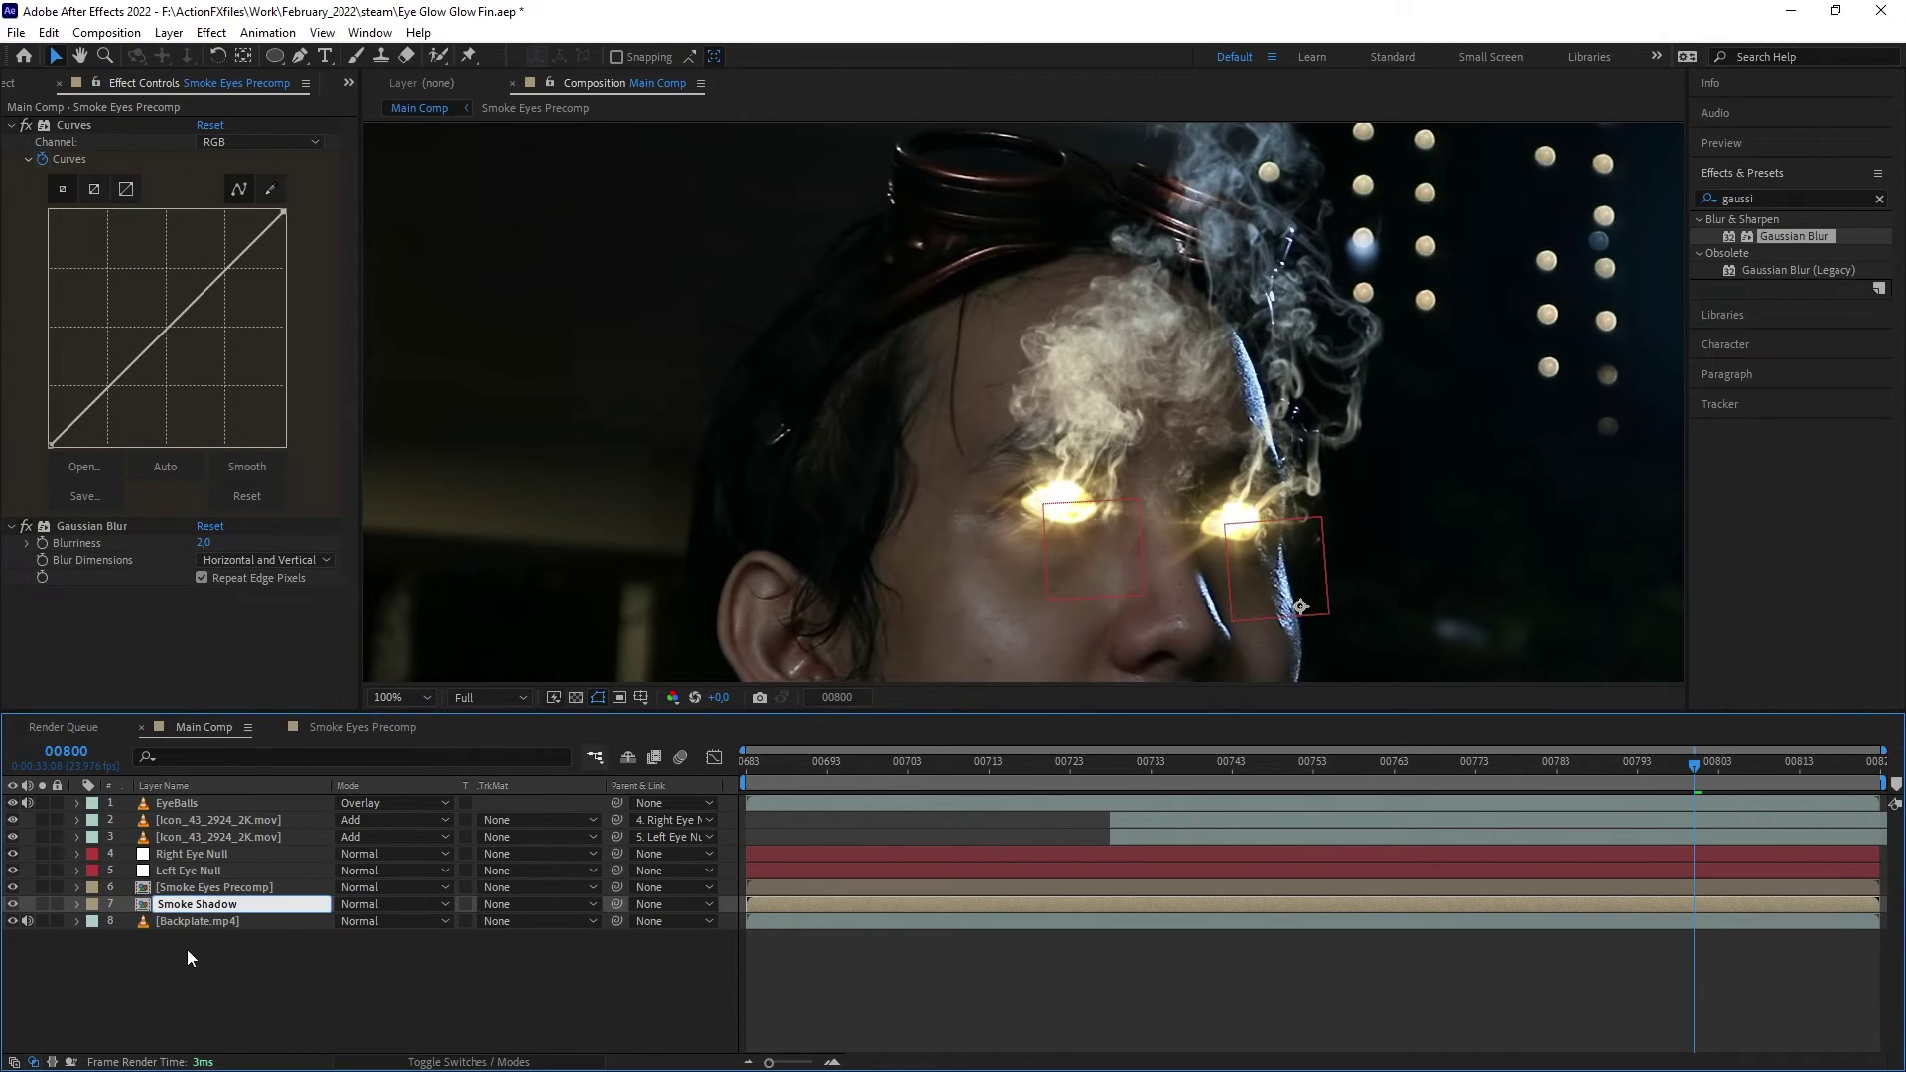
{"action": "left_click", "coordinate": [208, 933]}
Step: Offset Smoke Shadow slightly left and delete its copied Curves and Gaussian Blur effects
{"action": "left_click", "coordinate": [207, 902]}
{"action": "left_click_drag", "start_coordinate": [1120, 377], "coordinate": [1110, 378]}
{"action": "key", "text": "ctrl+5"}
{"action": "left_click", "coordinate": [67, 128]}
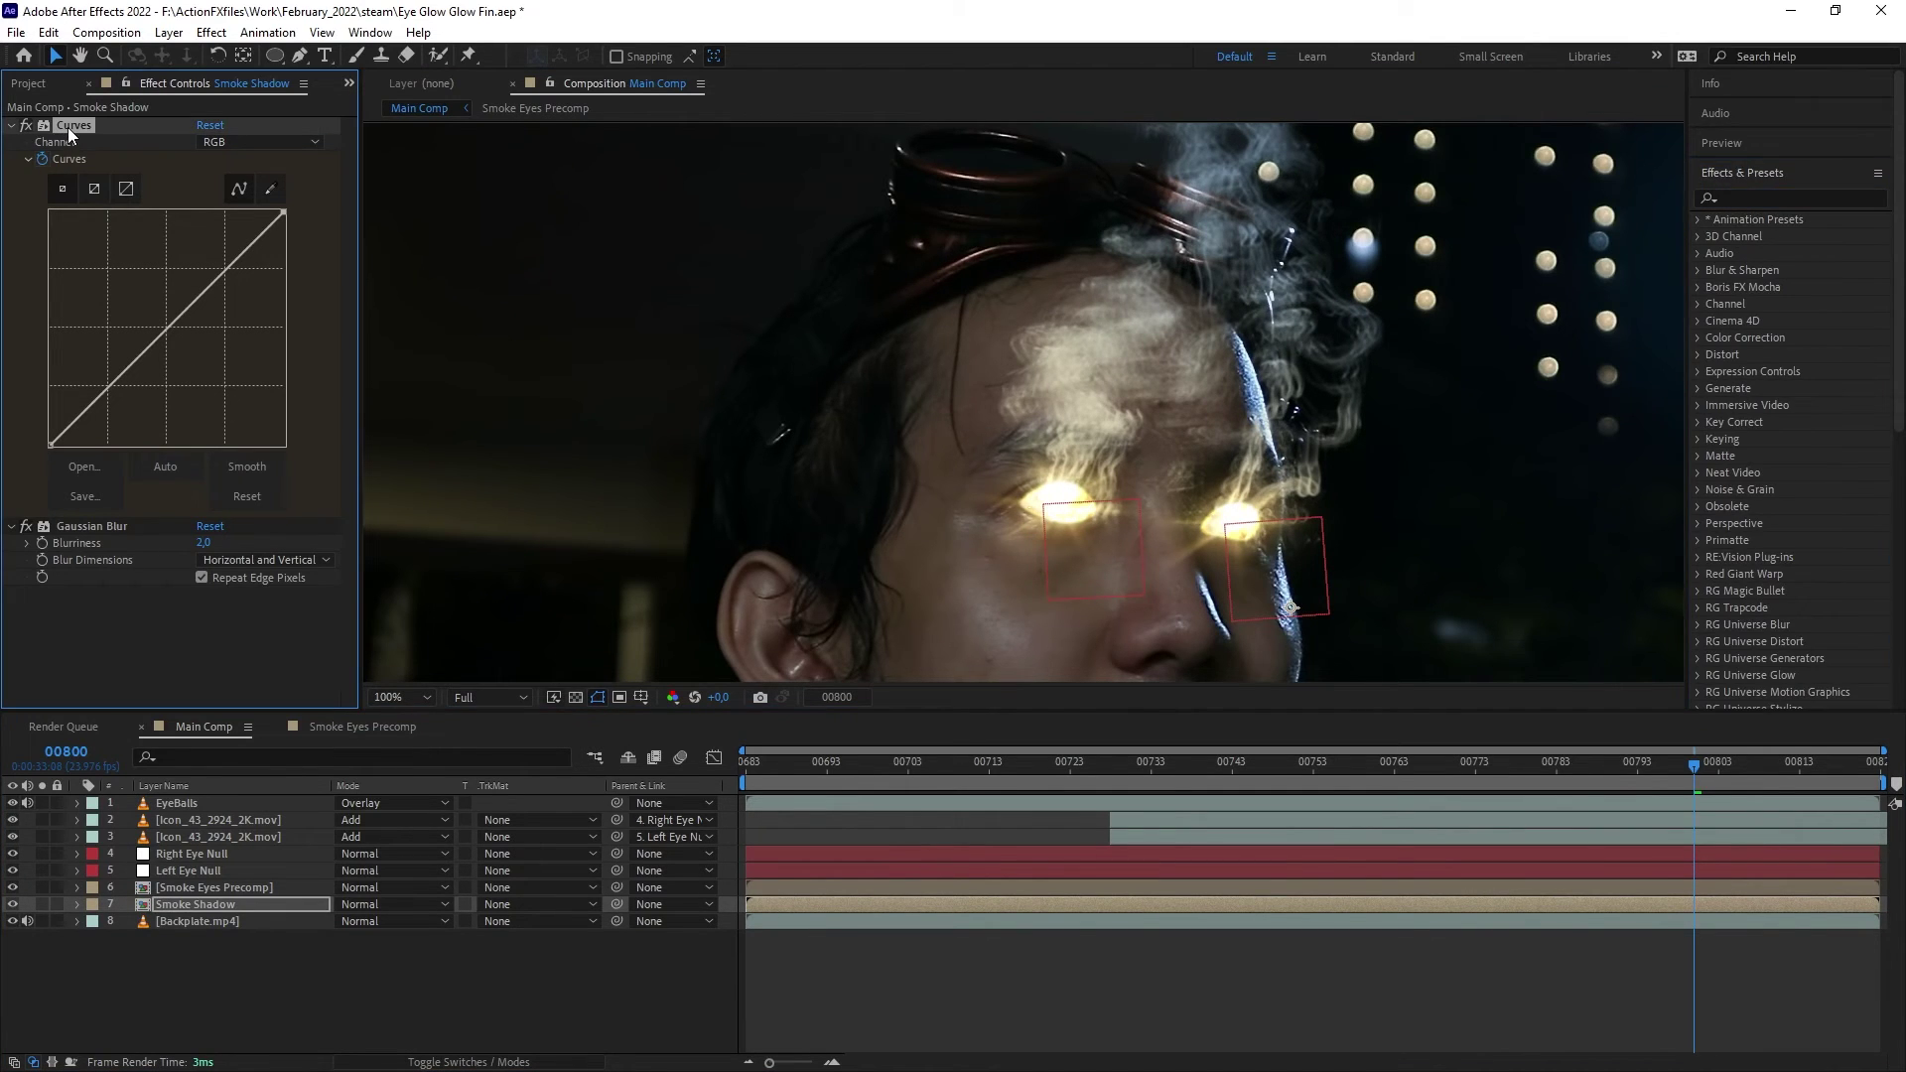
{"action": "key", "text": "Delete"}
{"action": "left_click", "coordinate": [67, 127]}
{"action": "key", "text": "Delete"}
Step: Add a Fill effect to Smoke Shadow in dark brown (362E2E)
{"action": "left_click", "coordinate": [1755, 196]}
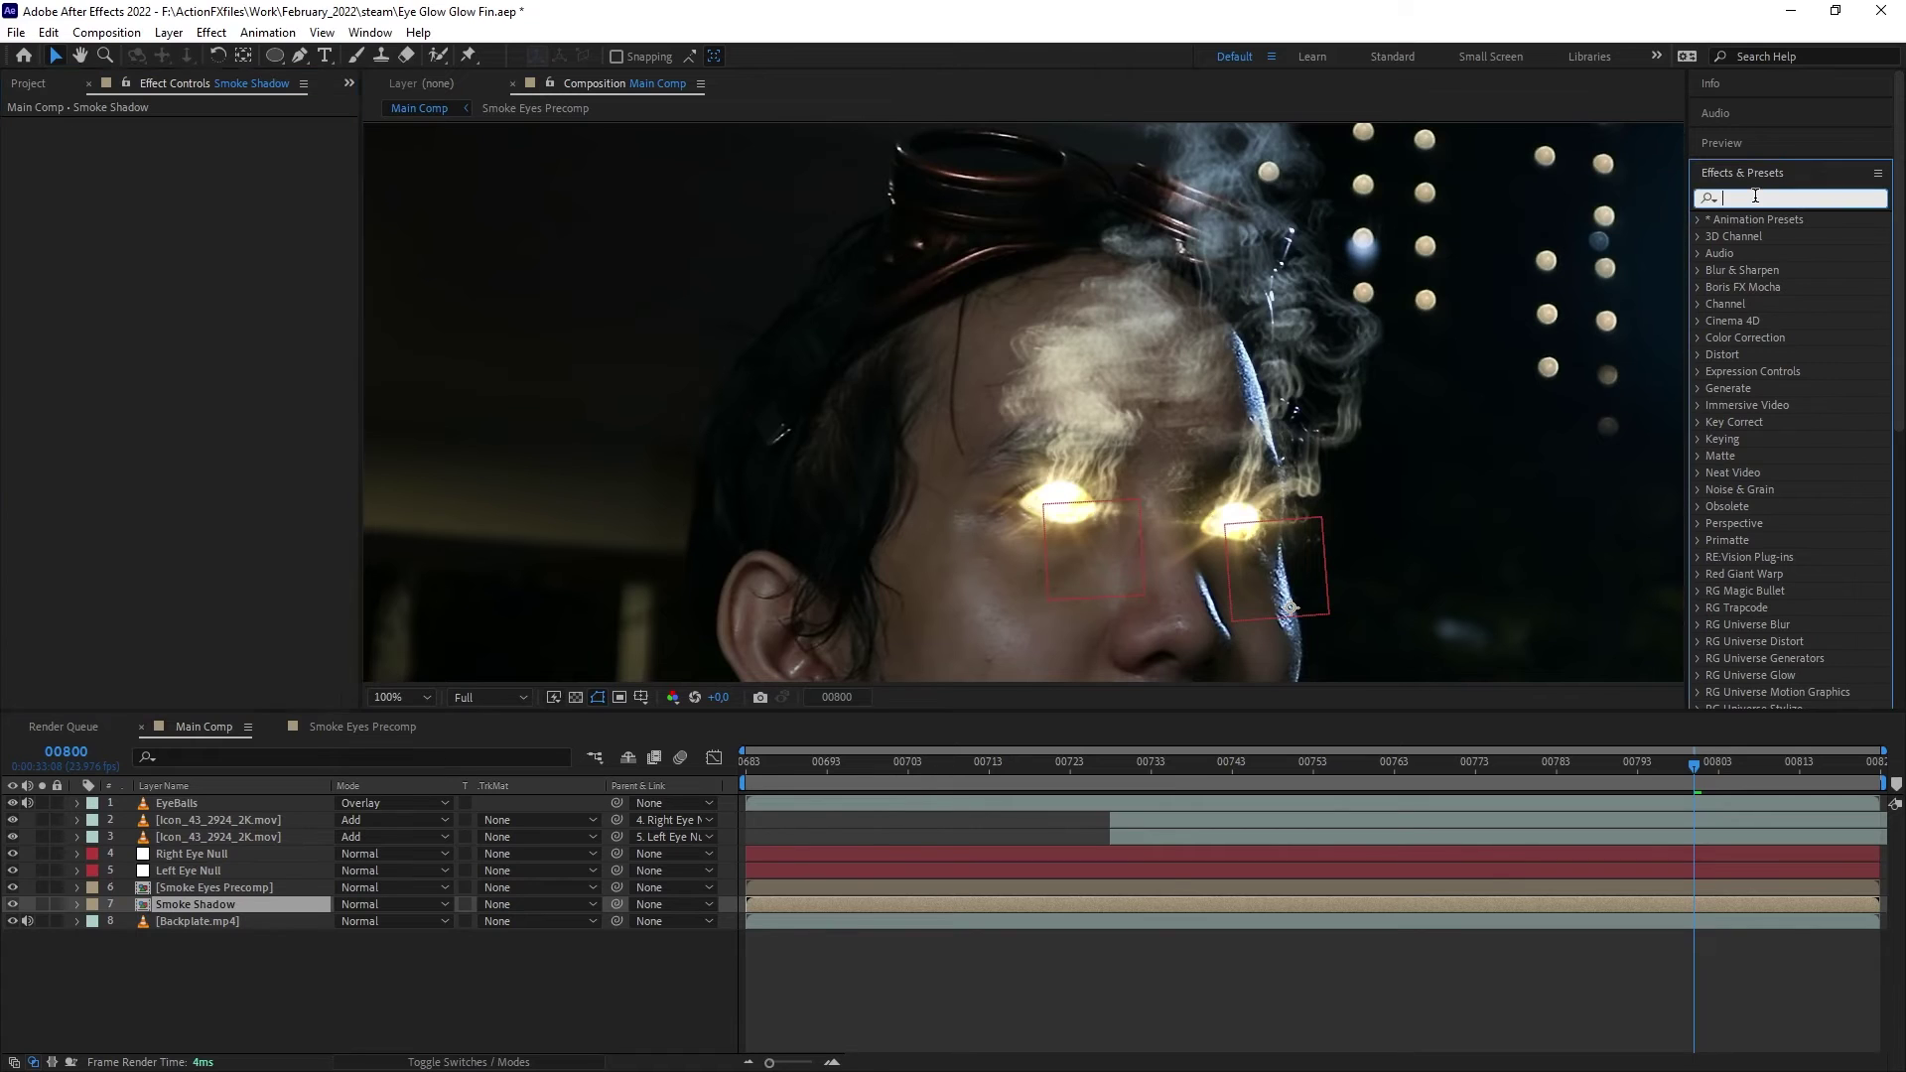
{"action": "type", "text": "fill"}
{"action": "left_click", "coordinate": [1747, 321]}
{"action": "left_click_drag", "start_coordinate": [123, 295], "coordinate": [176, 268]}
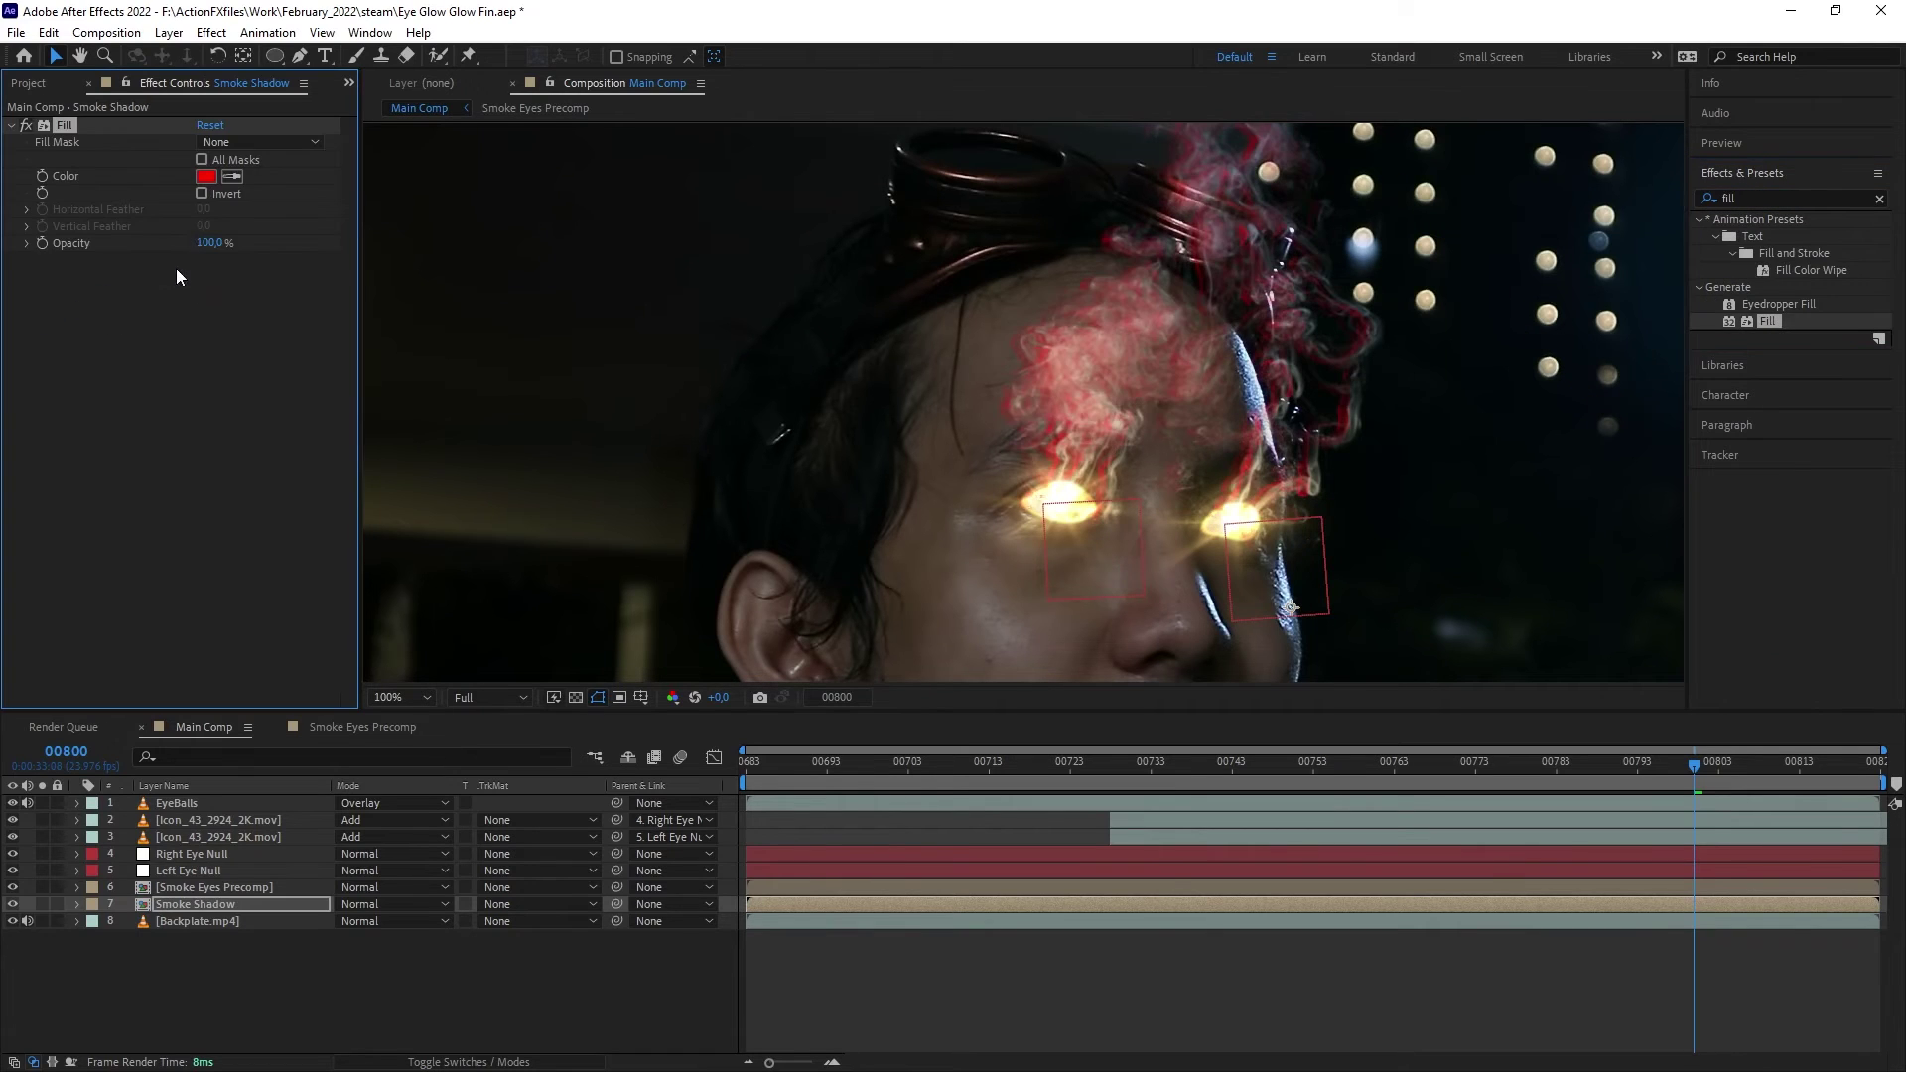
{"action": "left_click", "coordinate": [205, 176]}
{"action": "mouse_move", "coordinate": [417, 663]}
{"action": "left_mouse_down"}
{"action": "mouse_move", "coordinate": [453, 629]}
{"action": "mouse_move", "coordinate": [448, 656]}
{"action": "left_mouse_up"}
{"action": "key", "text": "Return"}
Step: Apply Fast Box Blur to Smoke Shadow and remove its opacity keyframes
{"action": "double_click", "coordinate": [1838, 201]}
{"action": "type", "text": "fast"}
{"action": "left_click_drag", "start_coordinate": [1792, 320], "coordinate": [220, 280]}
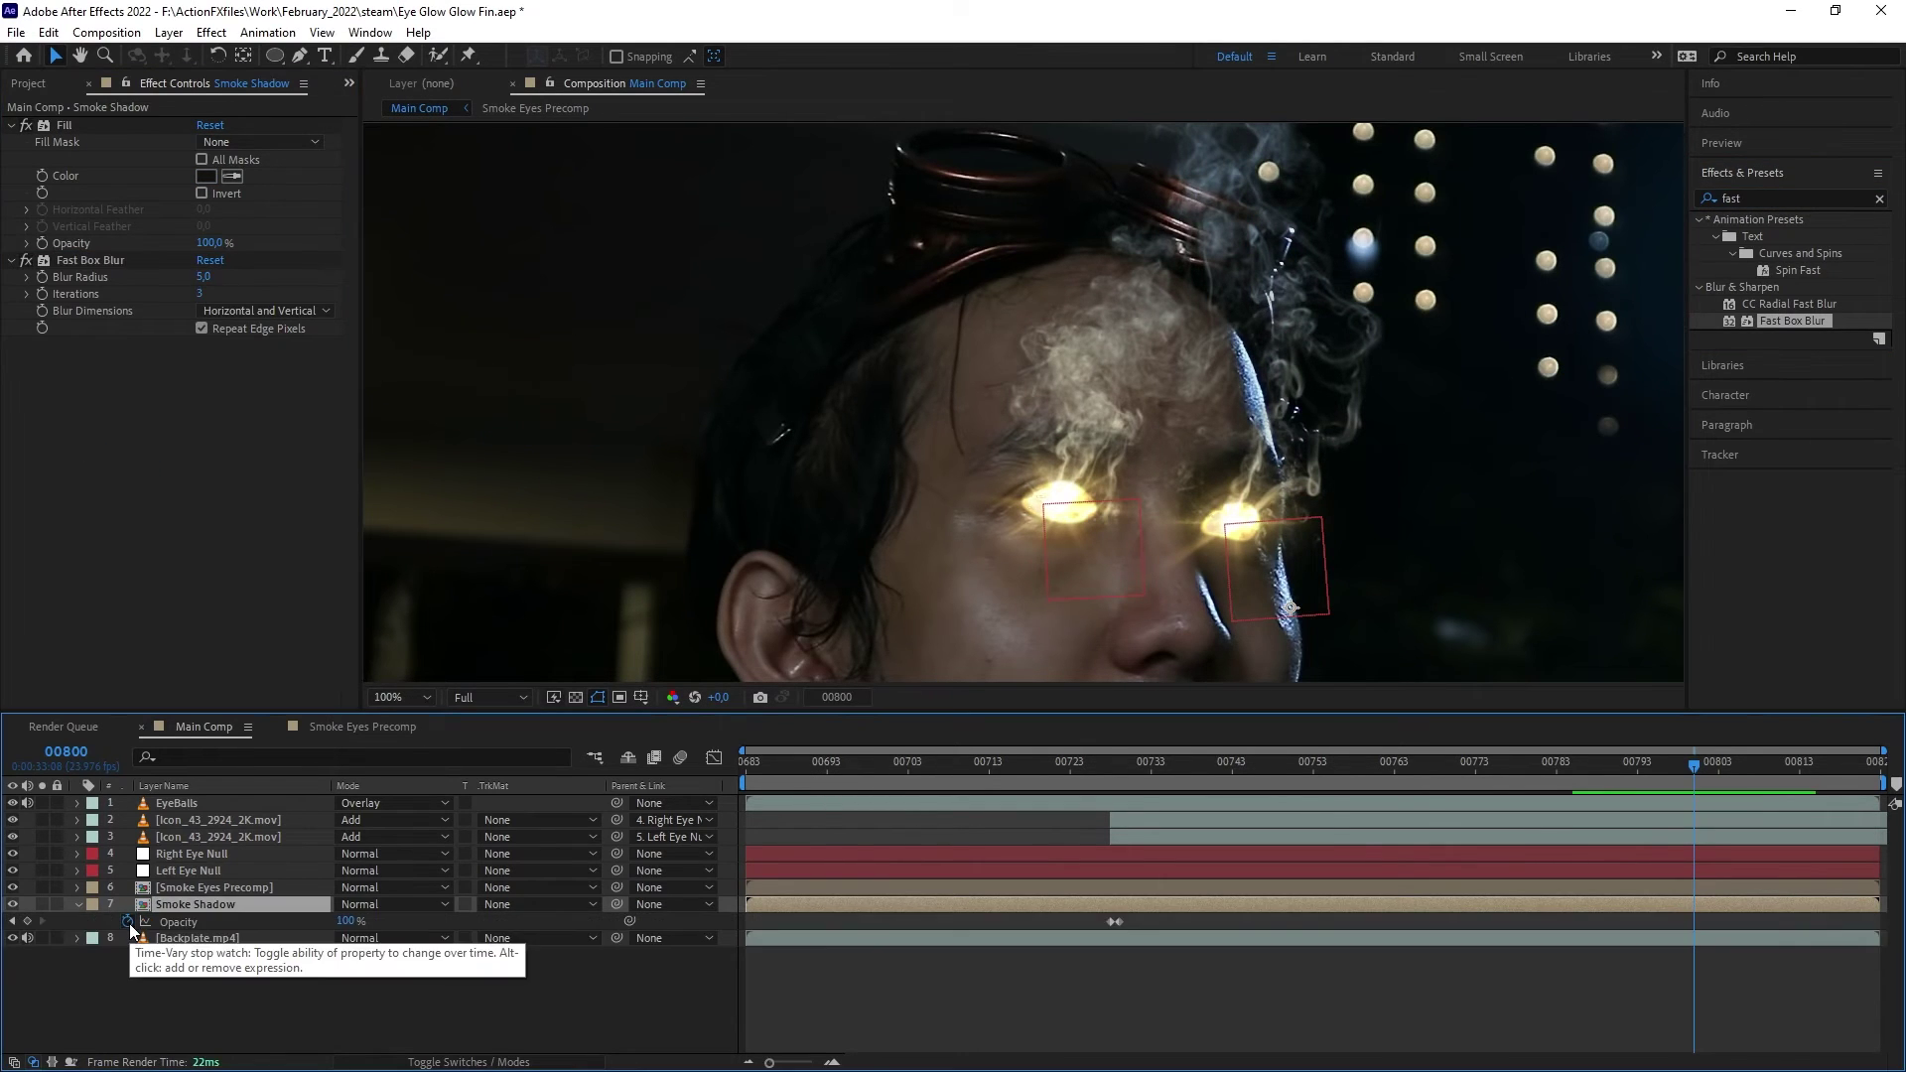
{"action": "left_click", "coordinate": [129, 922]}
{"action": "left_click", "coordinate": [344, 963]}
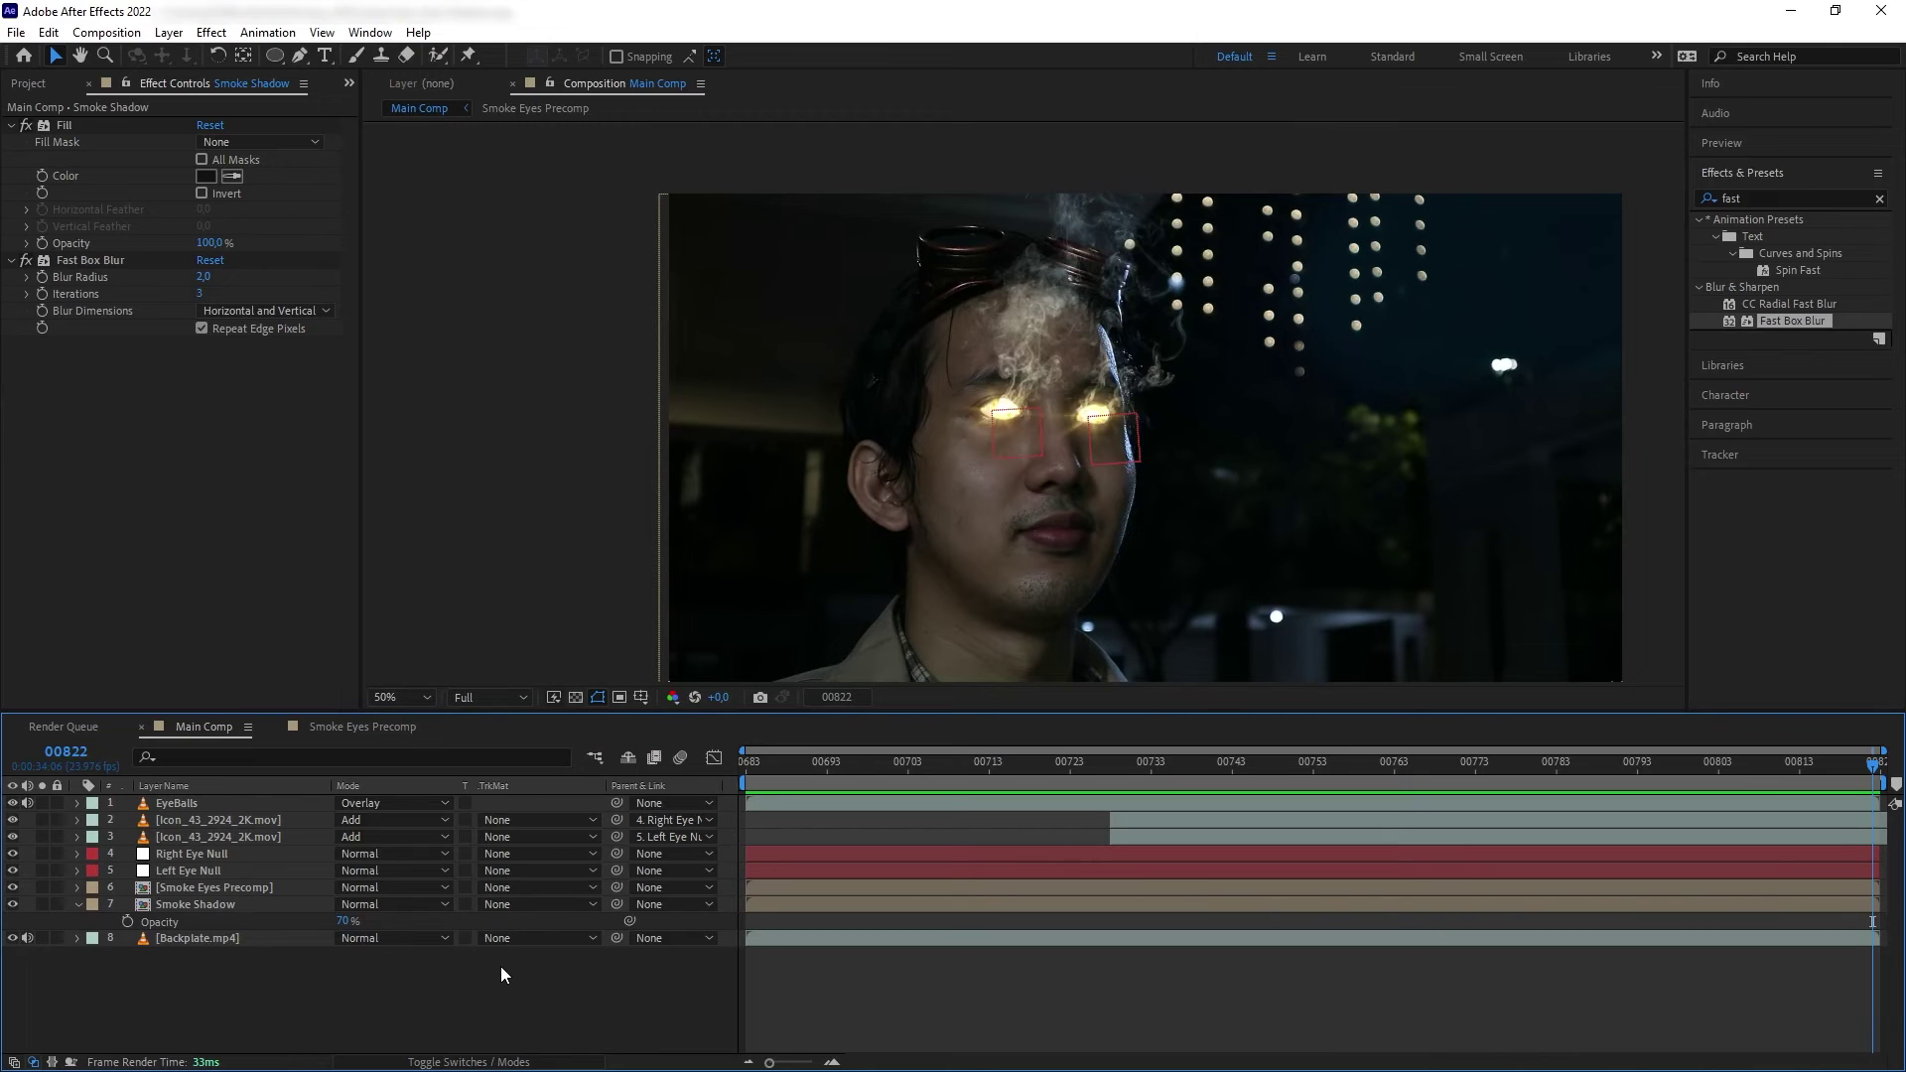
Step: Create Adjustment Layer 11 and place it just above Backplate.mp4
{"action": "left_click", "coordinate": [169, 32]}
{"action": "mouse_move", "coordinate": [198, 46]}
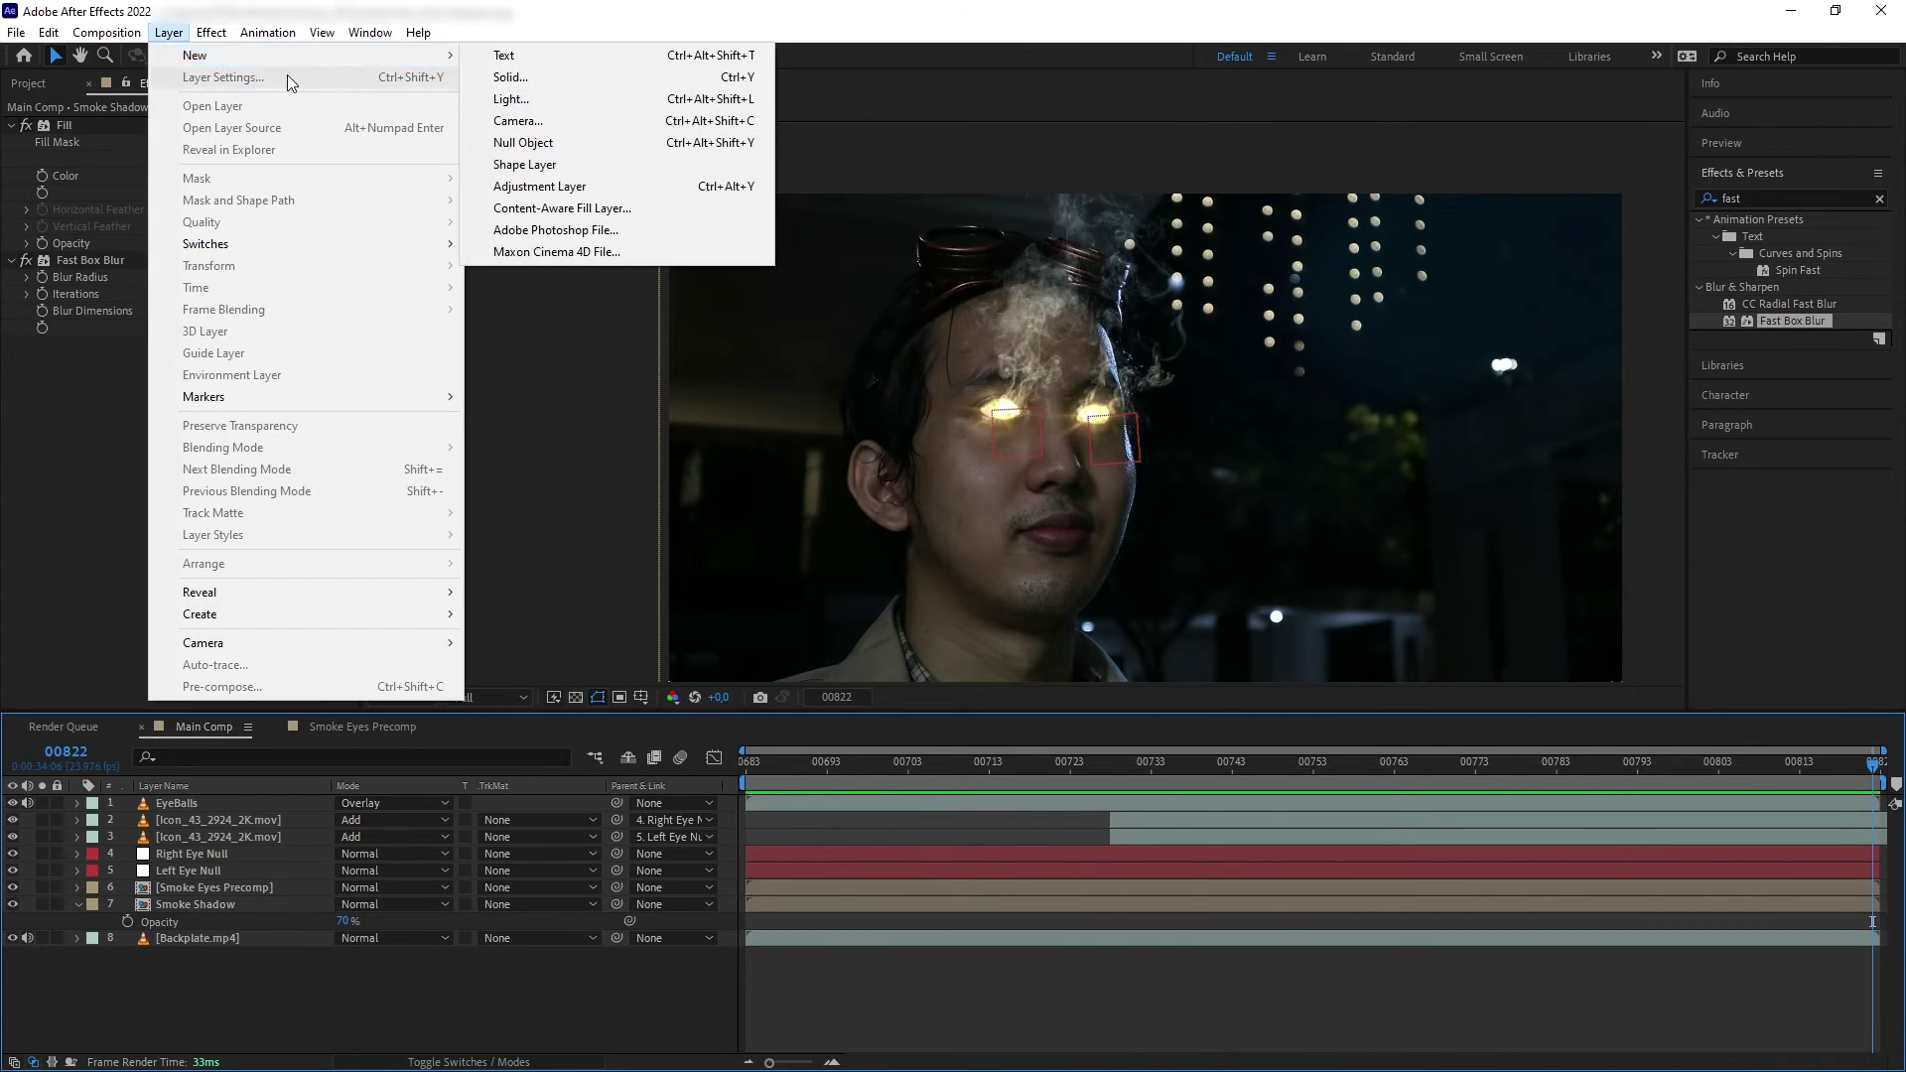
{"action": "left_click", "coordinate": [596, 184]}
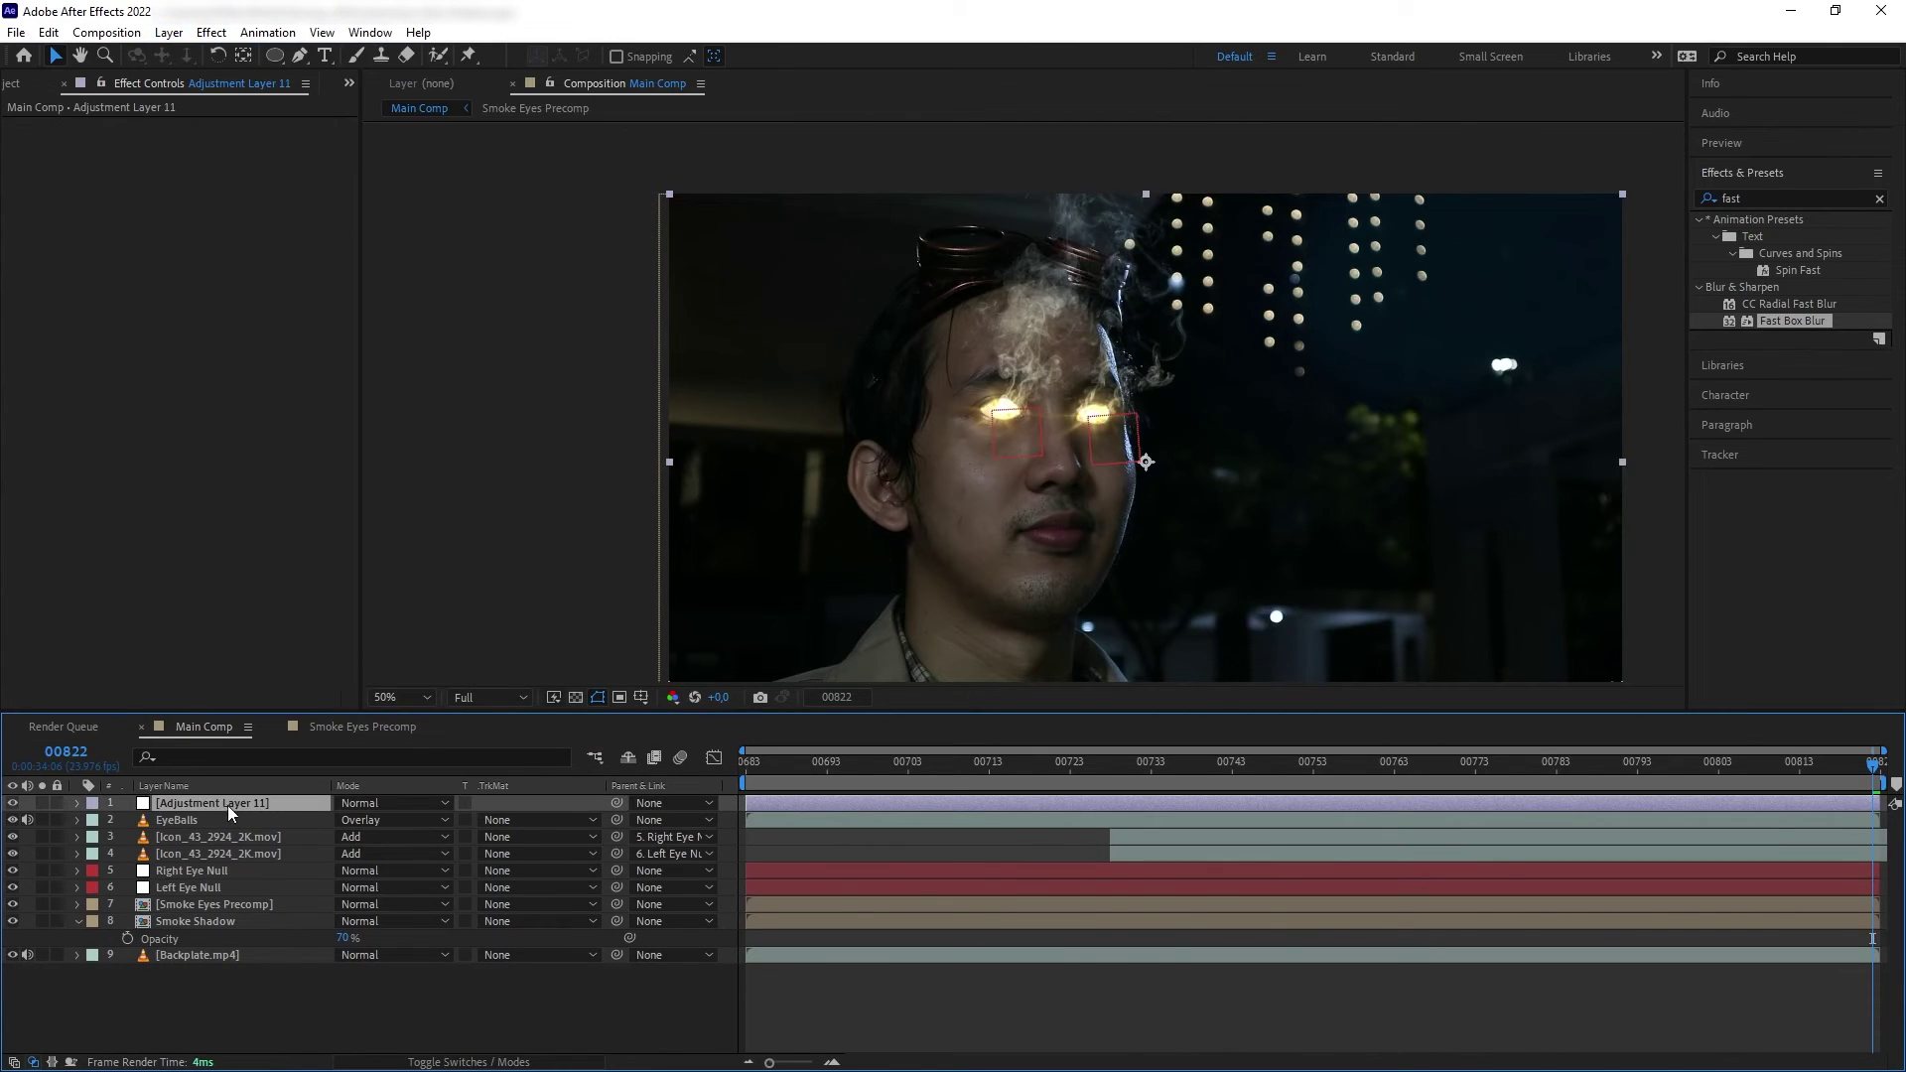
{"action": "left_click_drag", "start_coordinate": [230, 807], "coordinate": [264, 949]}
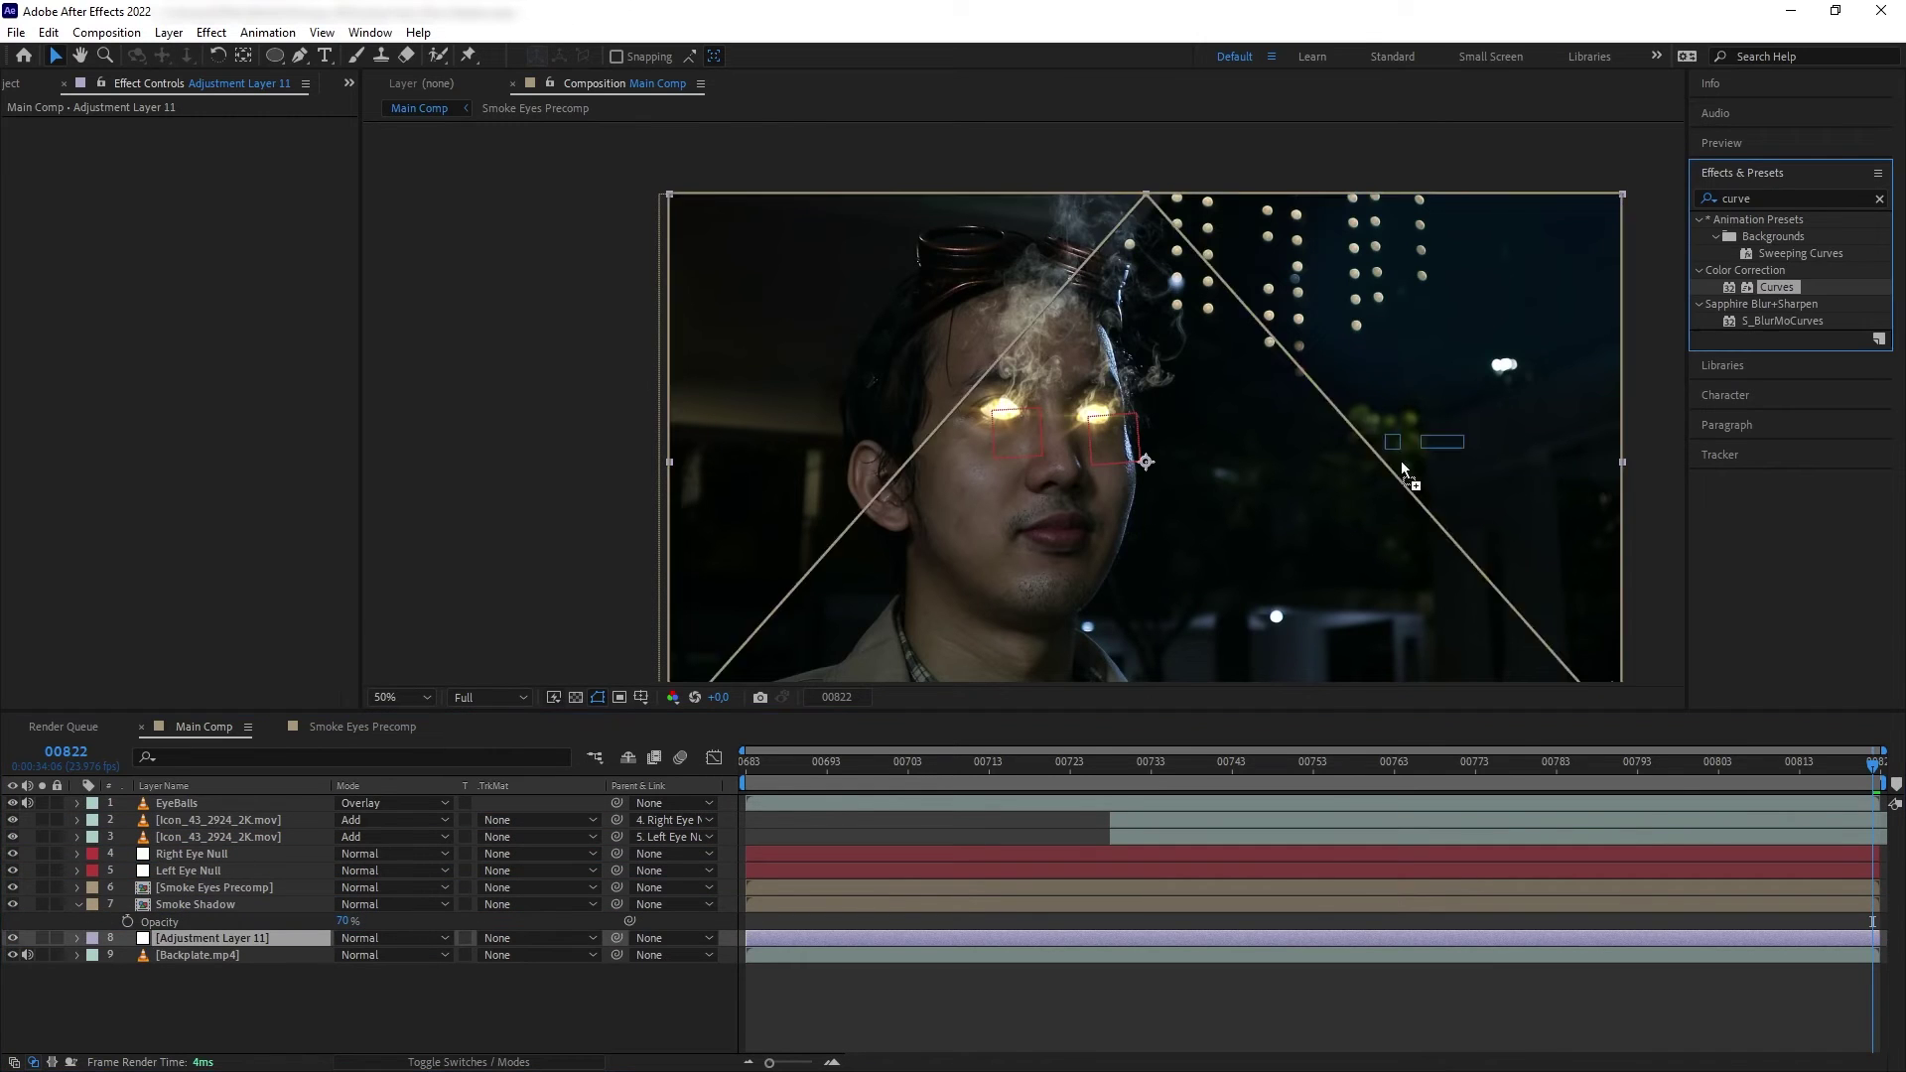
Step: Apply Curves to Adjustment Layer 11, raising the RGB, Red and Green curves to warm the skin
{"action": "left_click_drag", "start_coordinate": [992, 447], "coordinate": [248, 941]}
{"action": "mouse_move", "coordinate": [174, 318]}
{"action": "left_mouse_down"}
{"action": "mouse_move", "coordinate": [129, 288]}
{"action": "mouse_move", "coordinate": [160, 316]}
{"action": "left_mouse_up"}
{"action": "left_click", "coordinate": [258, 142]}
{"action": "left_click", "coordinate": [229, 182]}
{"action": "left_click", "coordinate": [230, 144]}
{"action": "left_click", "coordinate": [228, 199]}
Step: Pen-draw a mask around an eye and feather Mask 2 to 36 pixels
{"action": "key", "text": "g"}
{"action": "left_click_drag", "start_coordinate": [1023, 366], "coordinate": [993, 367]}
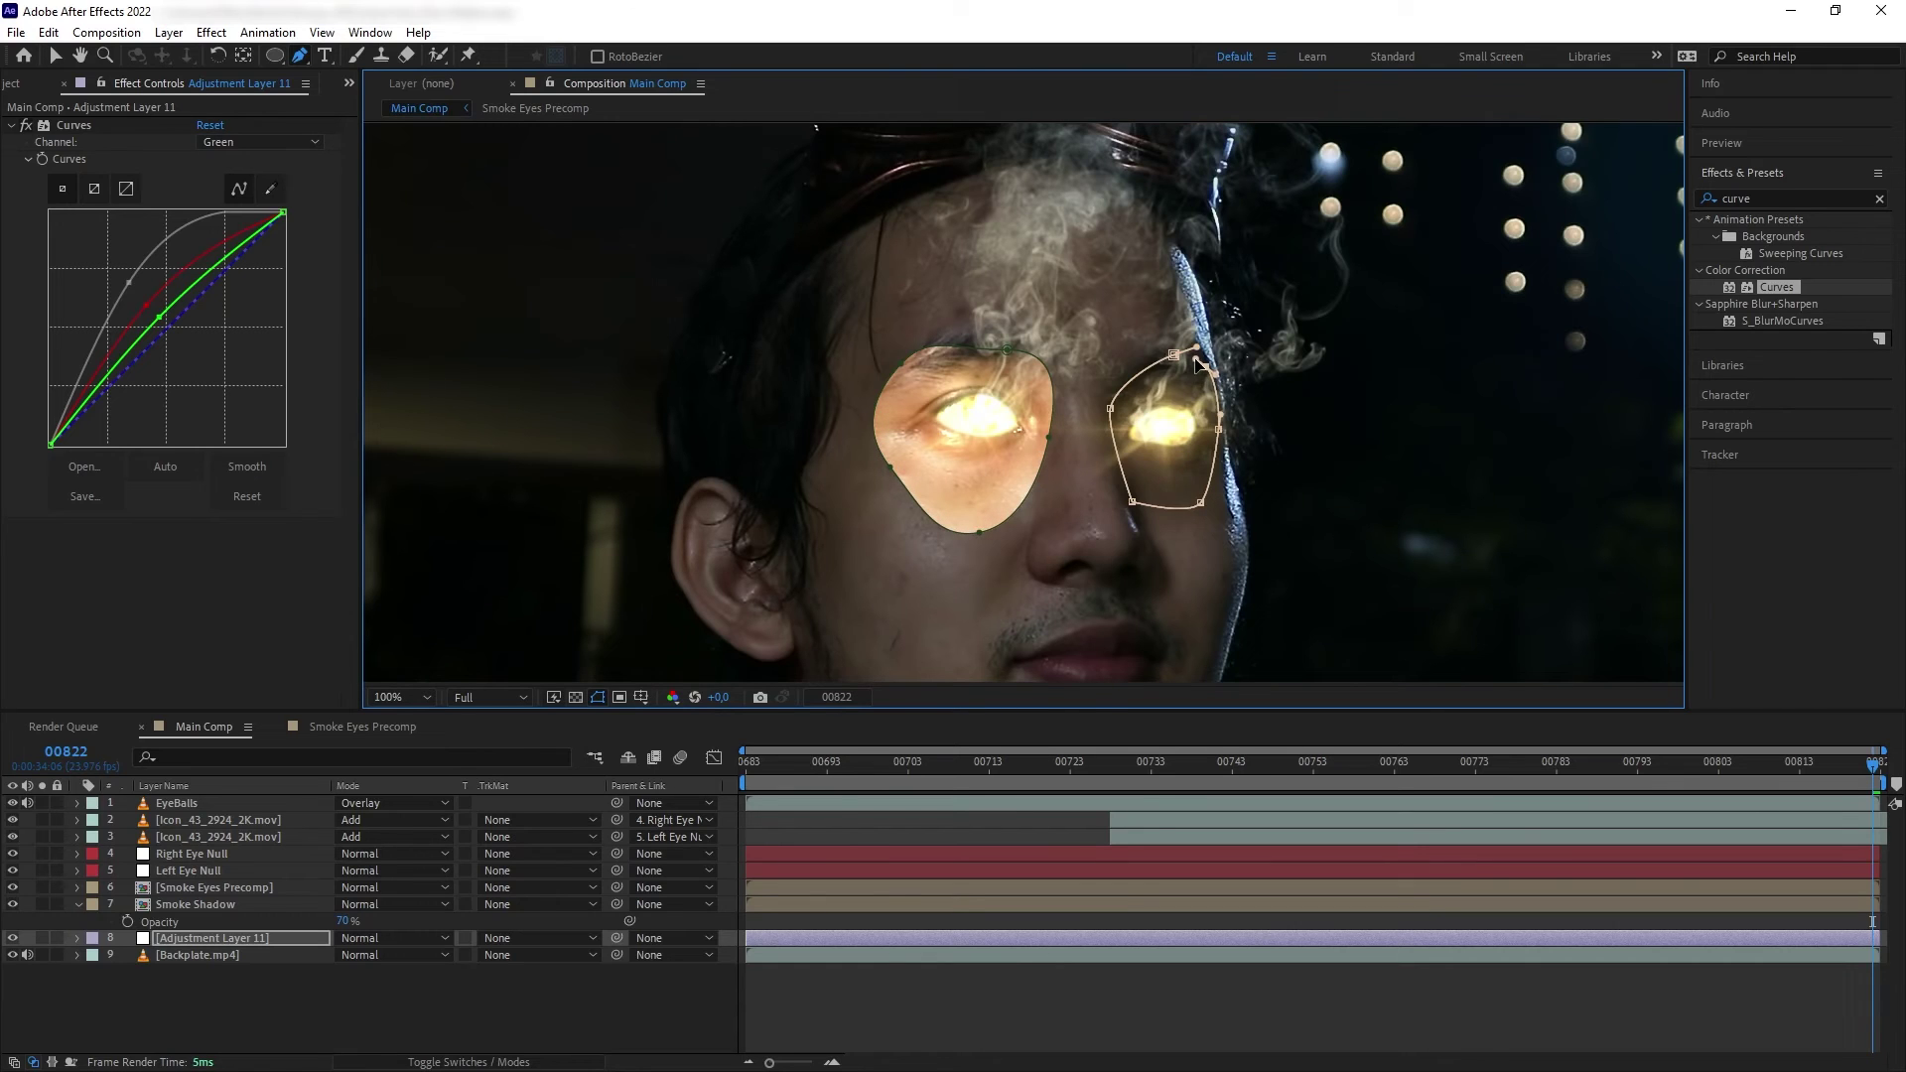
{"action": "left_click", "coordinate": [1175, 355]}
{"action": "key", "text": "f"}
{"action": "left_click_drag", "start_coordinate": [364, 1006], "coordinate": [404, 1007]}
{"action": "left_click", "coordinate": [545, 983]}
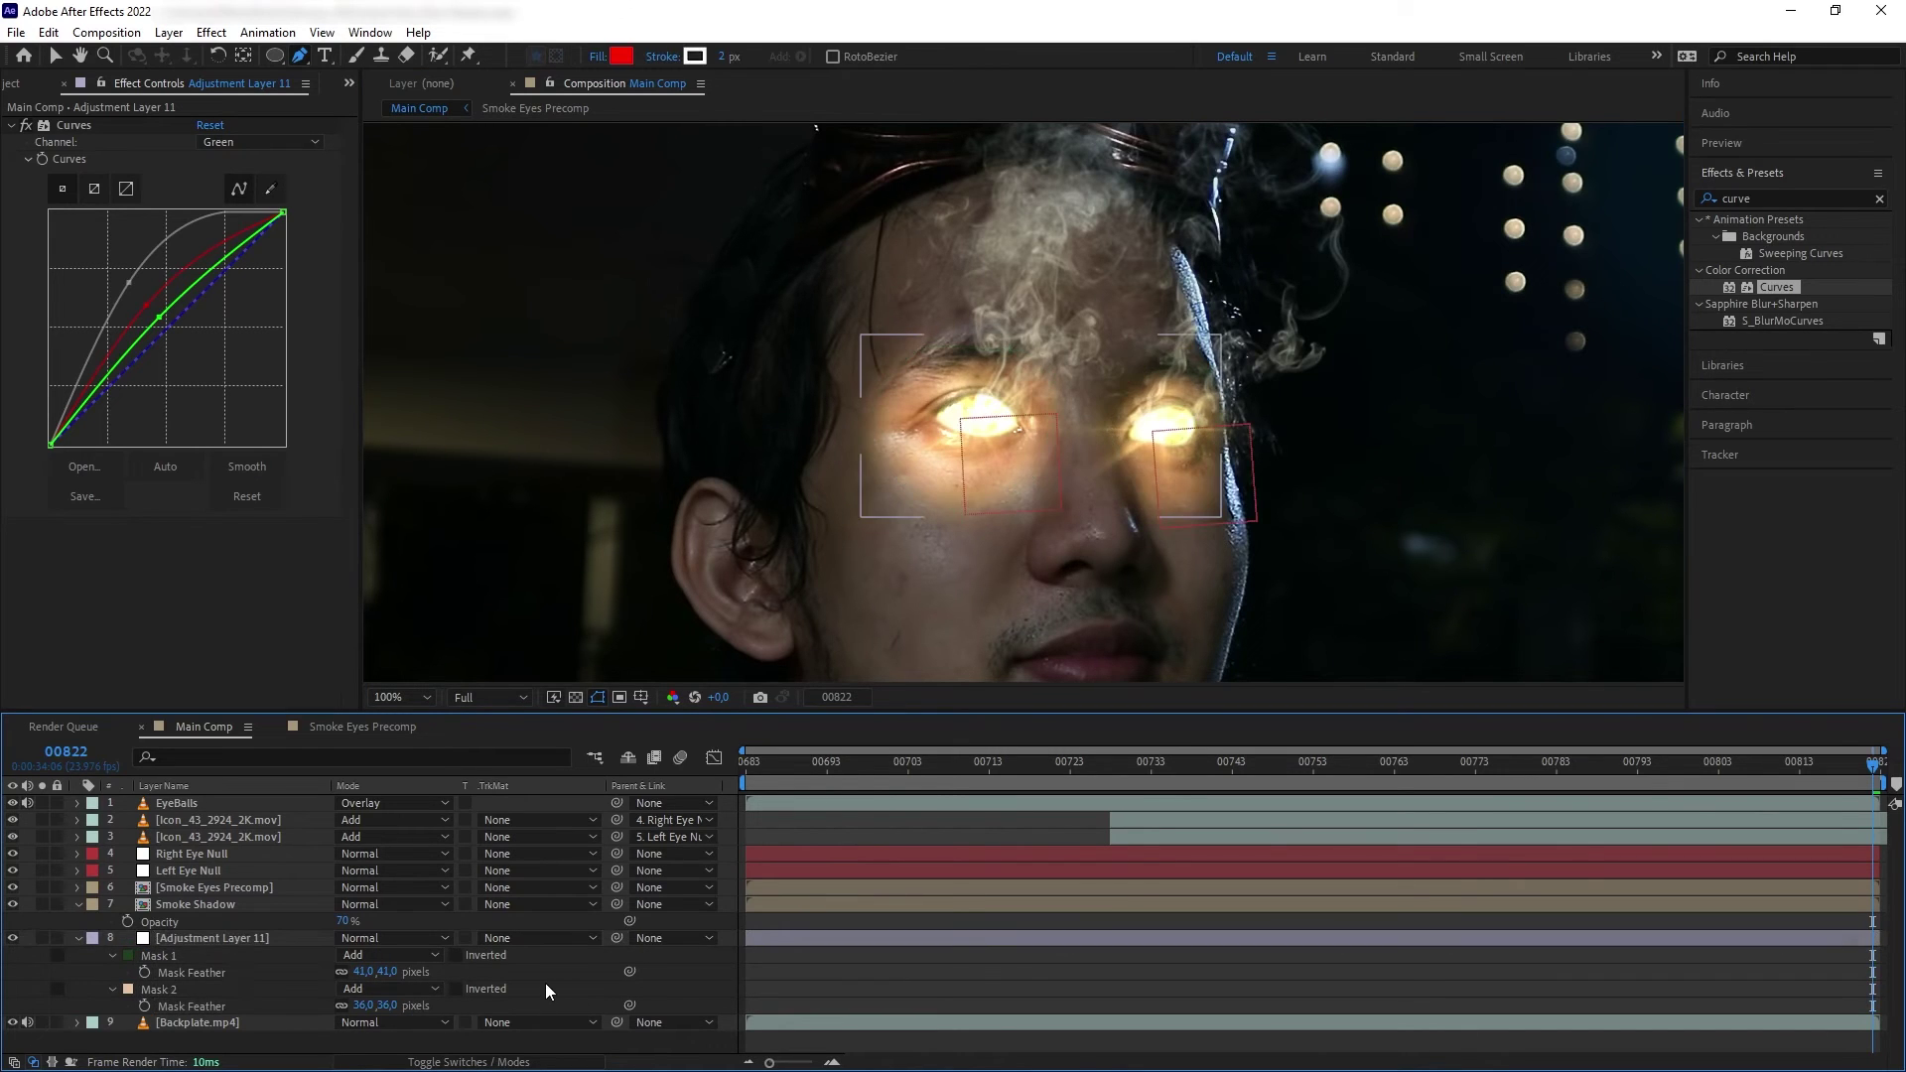
Step: Keyframe both mask paths and reposition them over the eyes at frame 00799, checking at 00791
{"action": "left_click", "coordinate": [242, 938]}
{"action": "left_click", "coordinate": [145, 973]}
{"action": "left_click", "coordinate": [144, 1007]}
{"action": "left_click_drag", "start_coordinate": [1872, 768], "coordinate": [1687, 776]}
{"action": "key", "text": "v"}
{"action": "left_click_drag", "start_coordinate": [1131, 503], "coordinate": [1173, 506]}
{"action": "left_click_drag", "start_coordinate": [1300, 533], "coordinate": [1242, 362]}
{"action": "left_click_drag", "start_coordinate": [1261, 431], "coordinate": [1254, 431]}
{"action": "double_click", "coordinate": [983, 504]}
{"action": "left_click_drag", "start_coordinate": [988, 464], "coordinate": [1048, 459]}
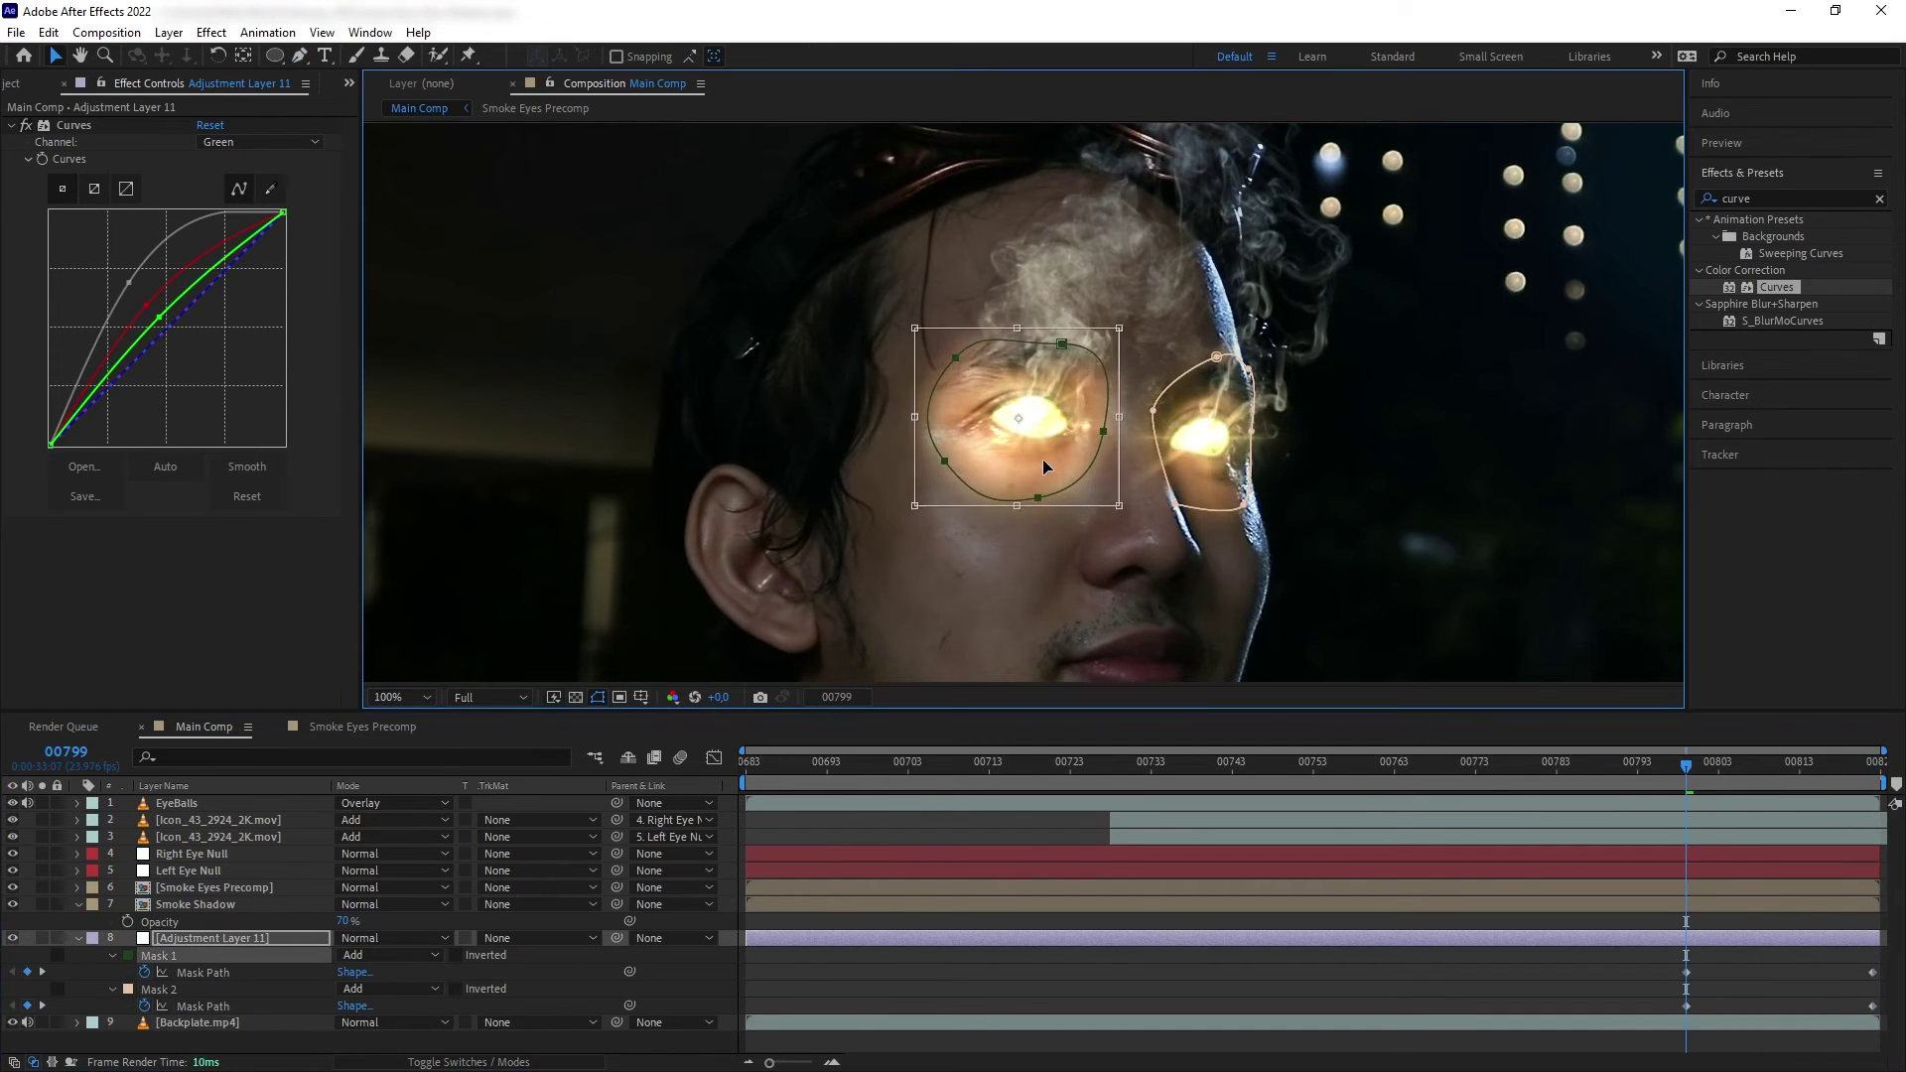
{"action": "key", "text": "Return"}
{"action": "left_click_drag", "start_coordinate": [1687, 771], "coordinate": [1873, 954]}
Step: Scrub back to the goggles near frame 00730 and solo GoggleMask to check the matte
{"action": "key", "text": "u"}
{"action": "left_click", "coordinate": [1724, 1015]}
{"action": "left_click_drag", "start_coordinate": [1873, 769], "coordinate": [1873, 894]}
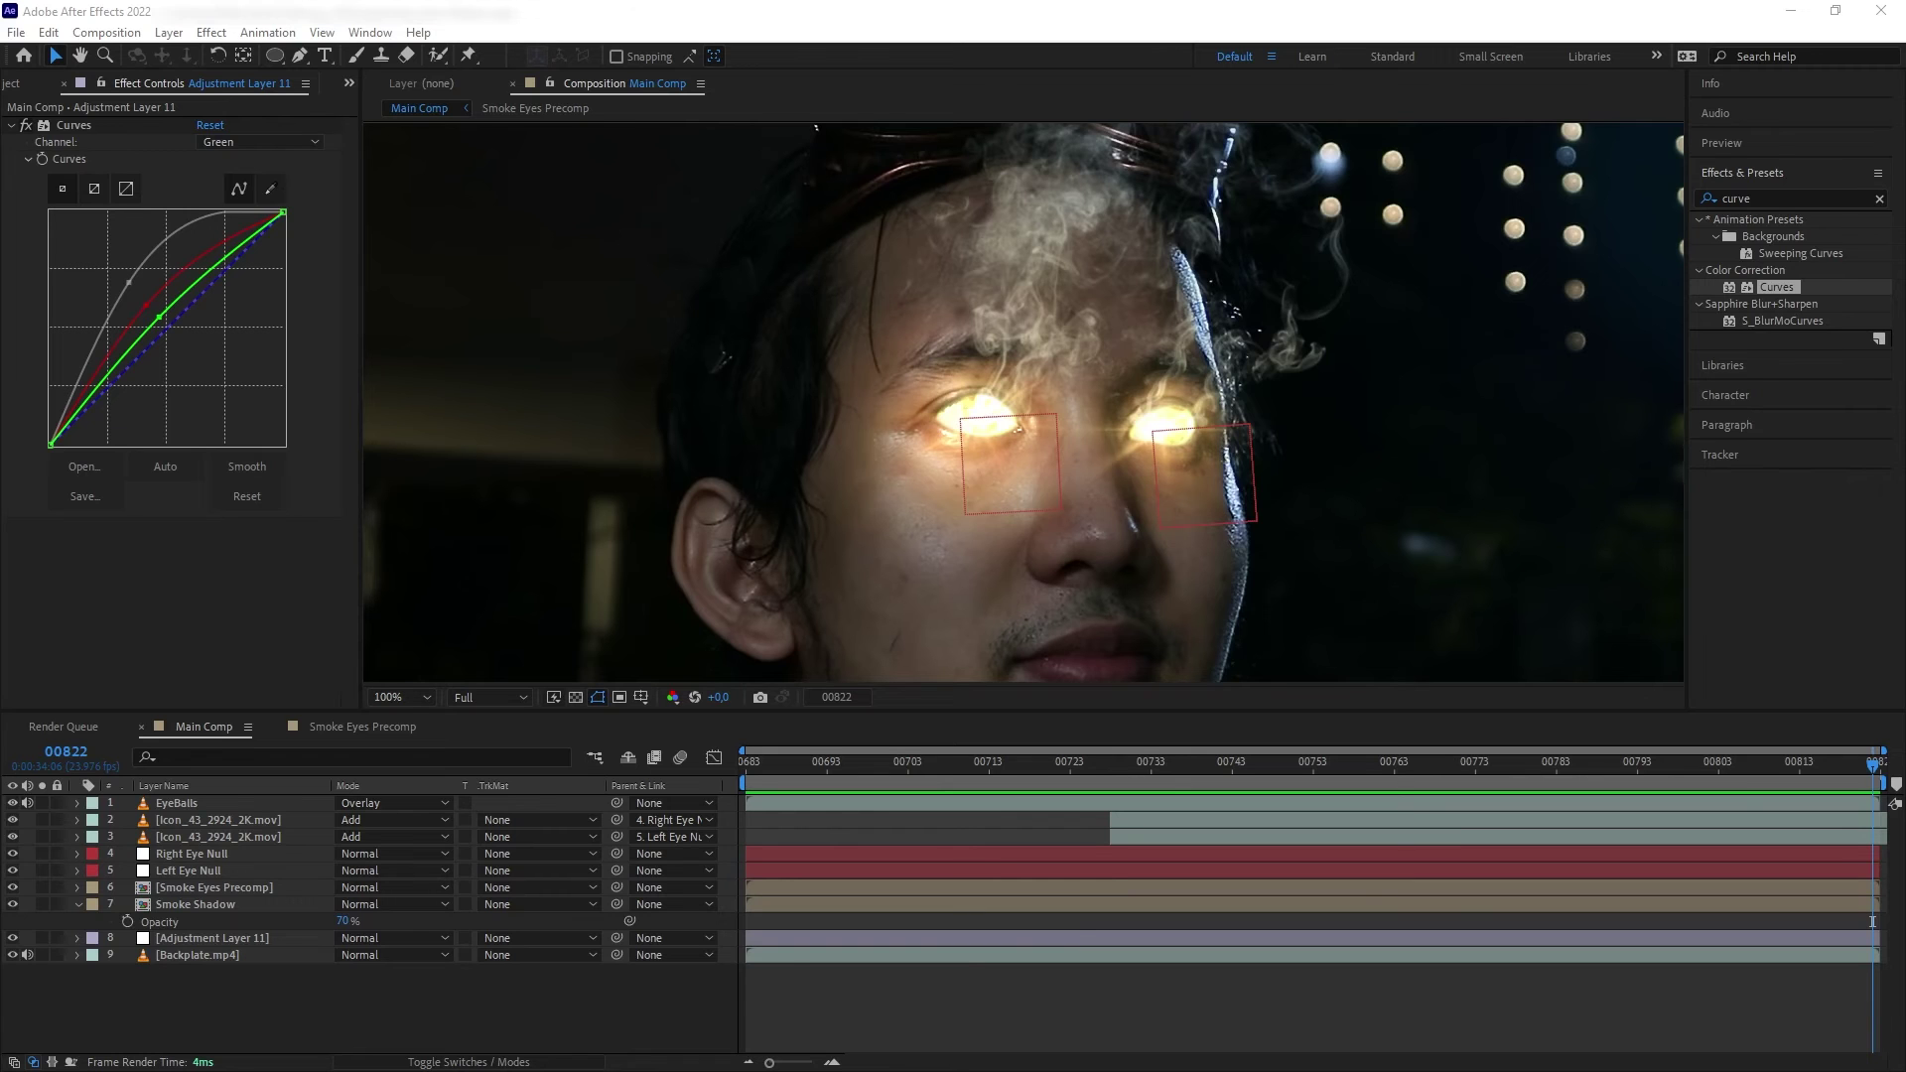
{"action": "left_click_drag", "start_coordinate": [1742, 754], "coordinate": [1104, 892]}
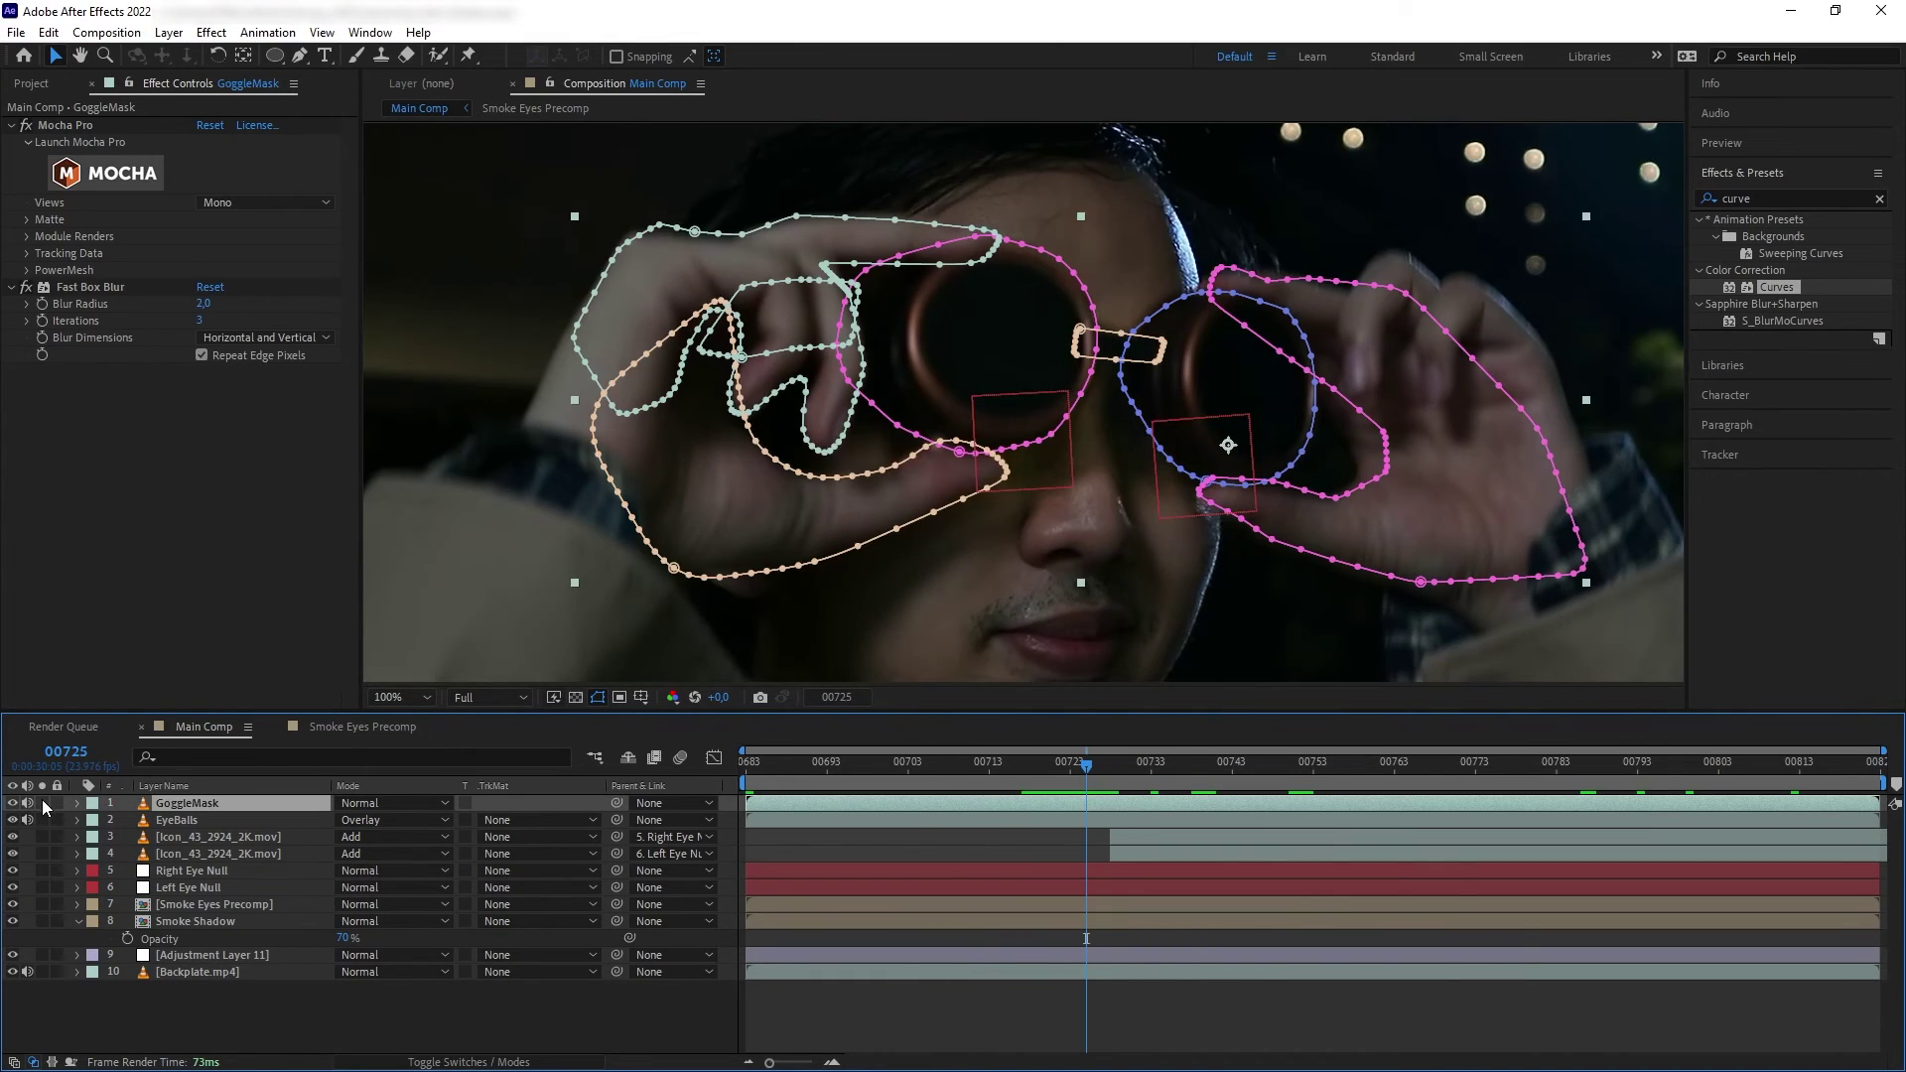
{"action": "left_click", "coordinate": [42, 802]}
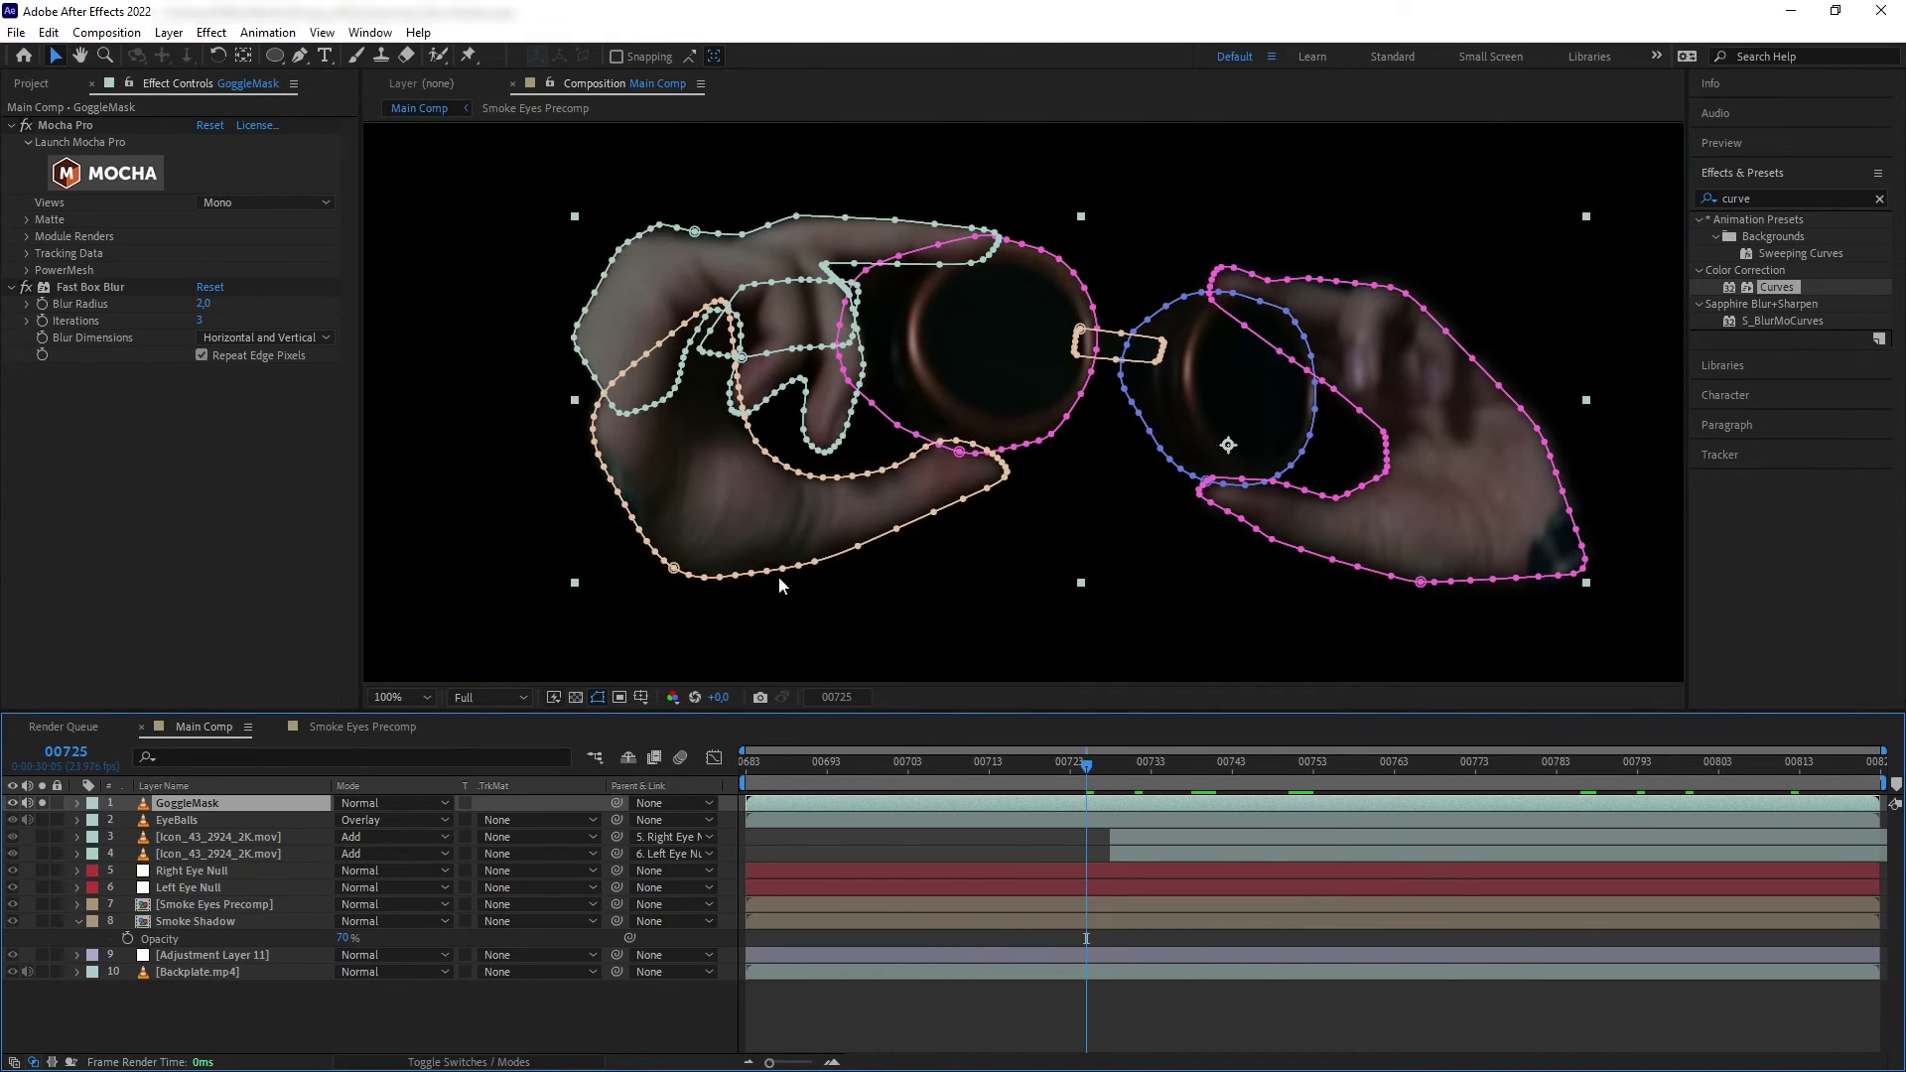
{"action": "left_click", "coordinate": [40, 802]}
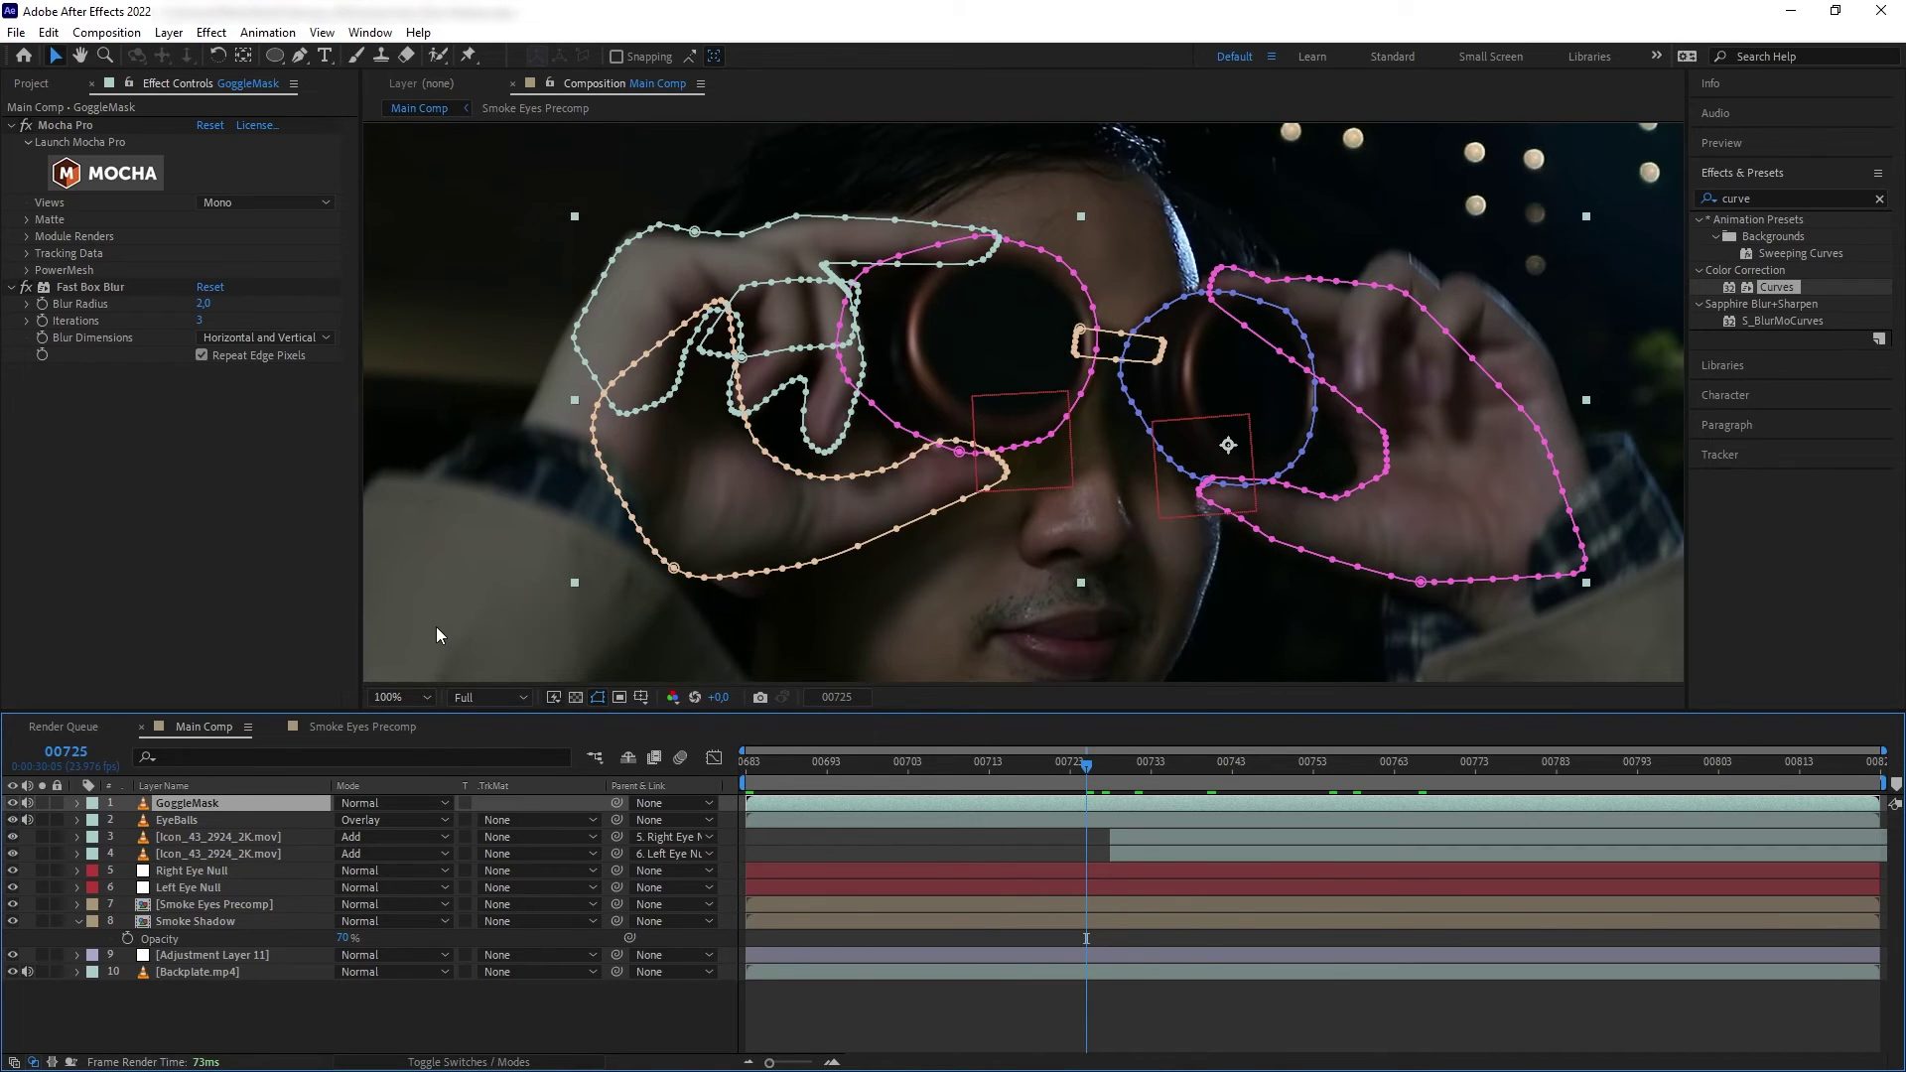
Step: Show the Mocha Pro outlines, zoom in on the goggles at frame 00734, and toggle the mask layers
{"action": "left_click", "coordinate": [114, 178]}
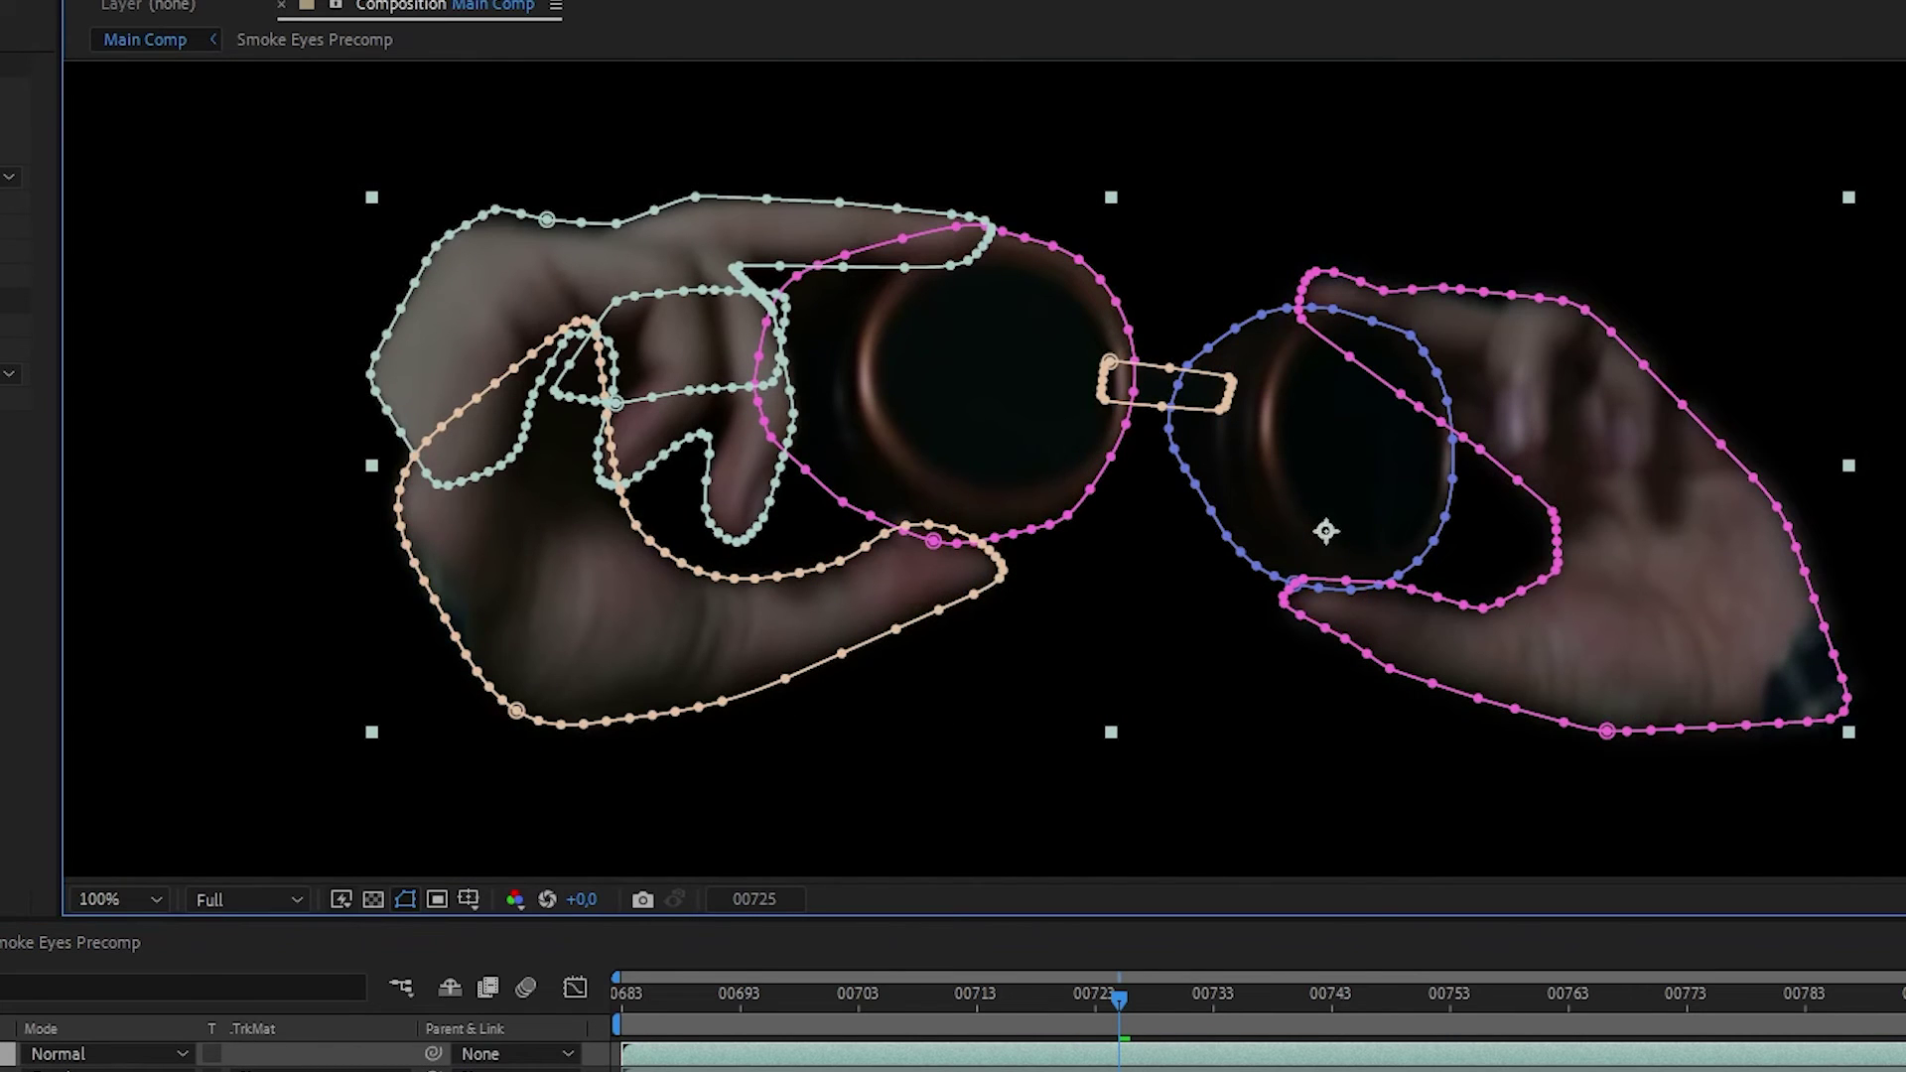
{"action": "left_click", "coordinate": [2, 1055]}
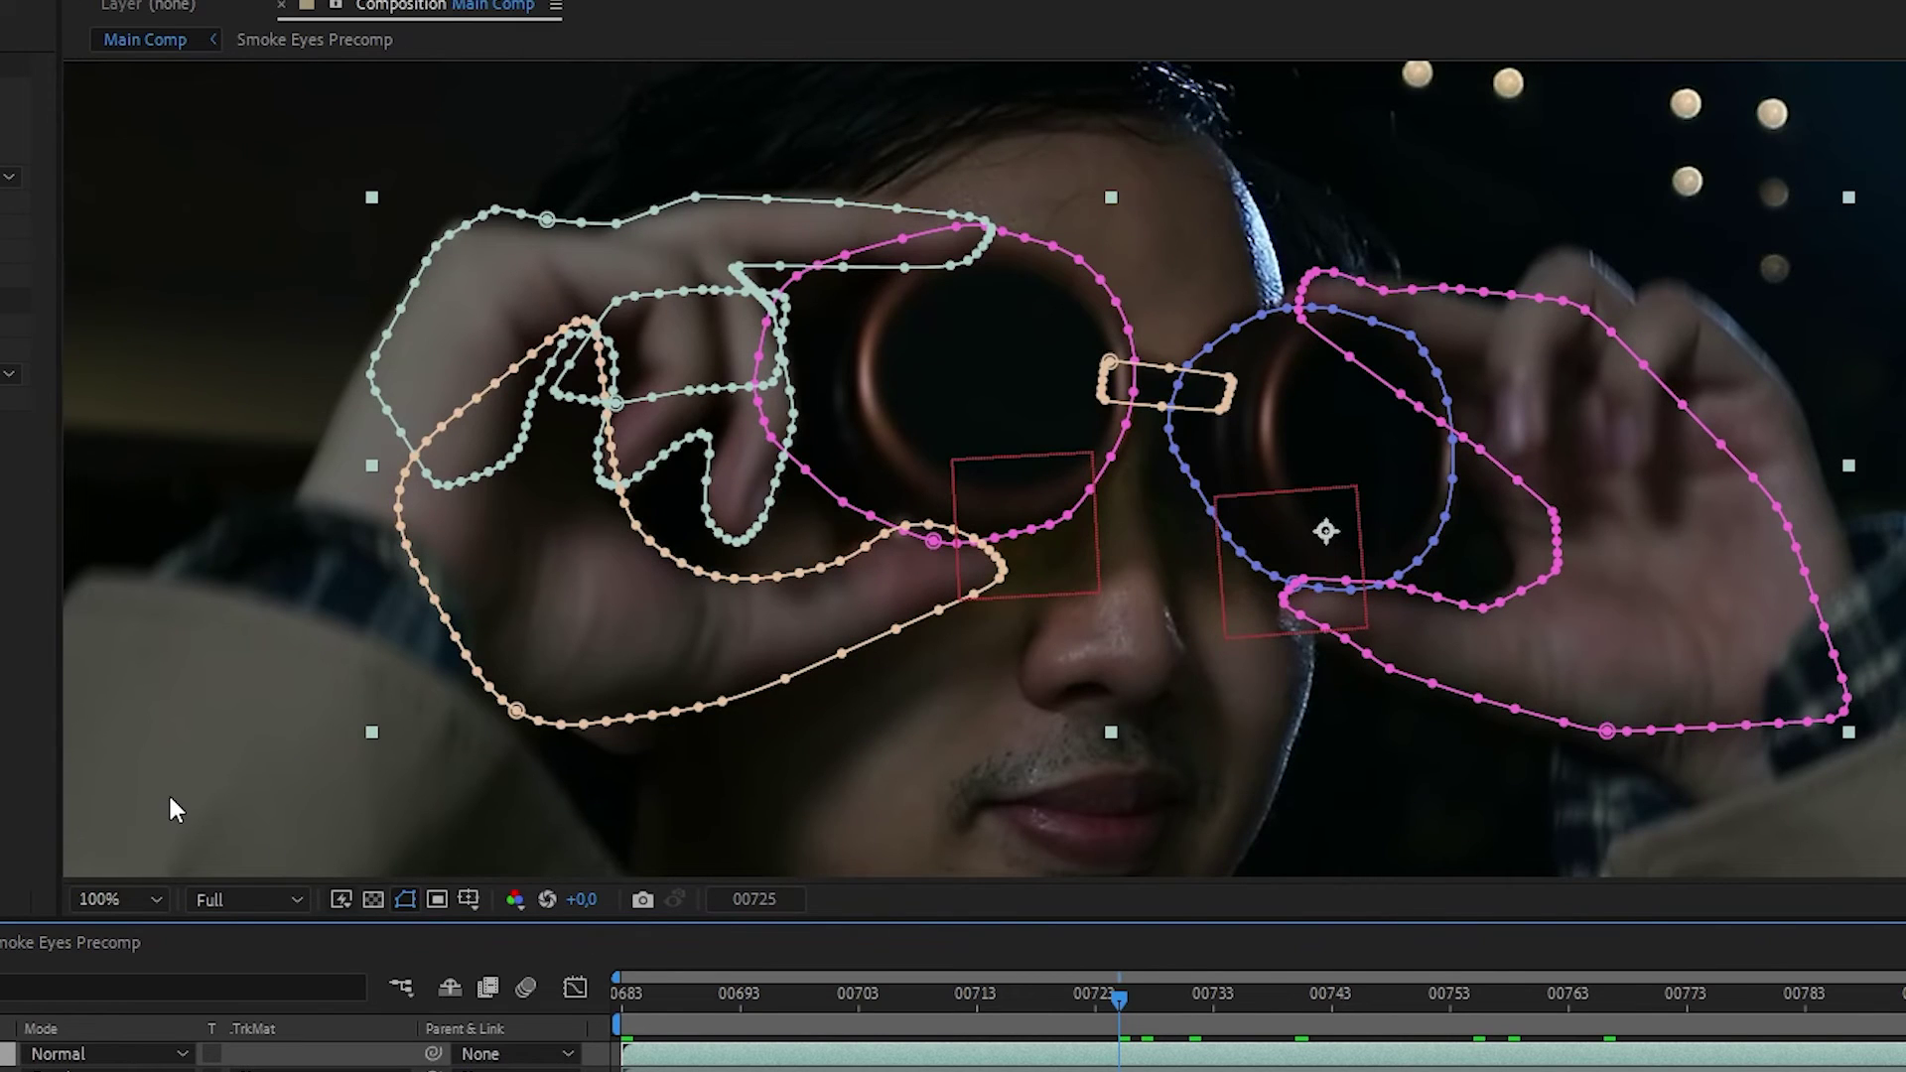
{"action": "left_click", "coordinate": [4, 65]}
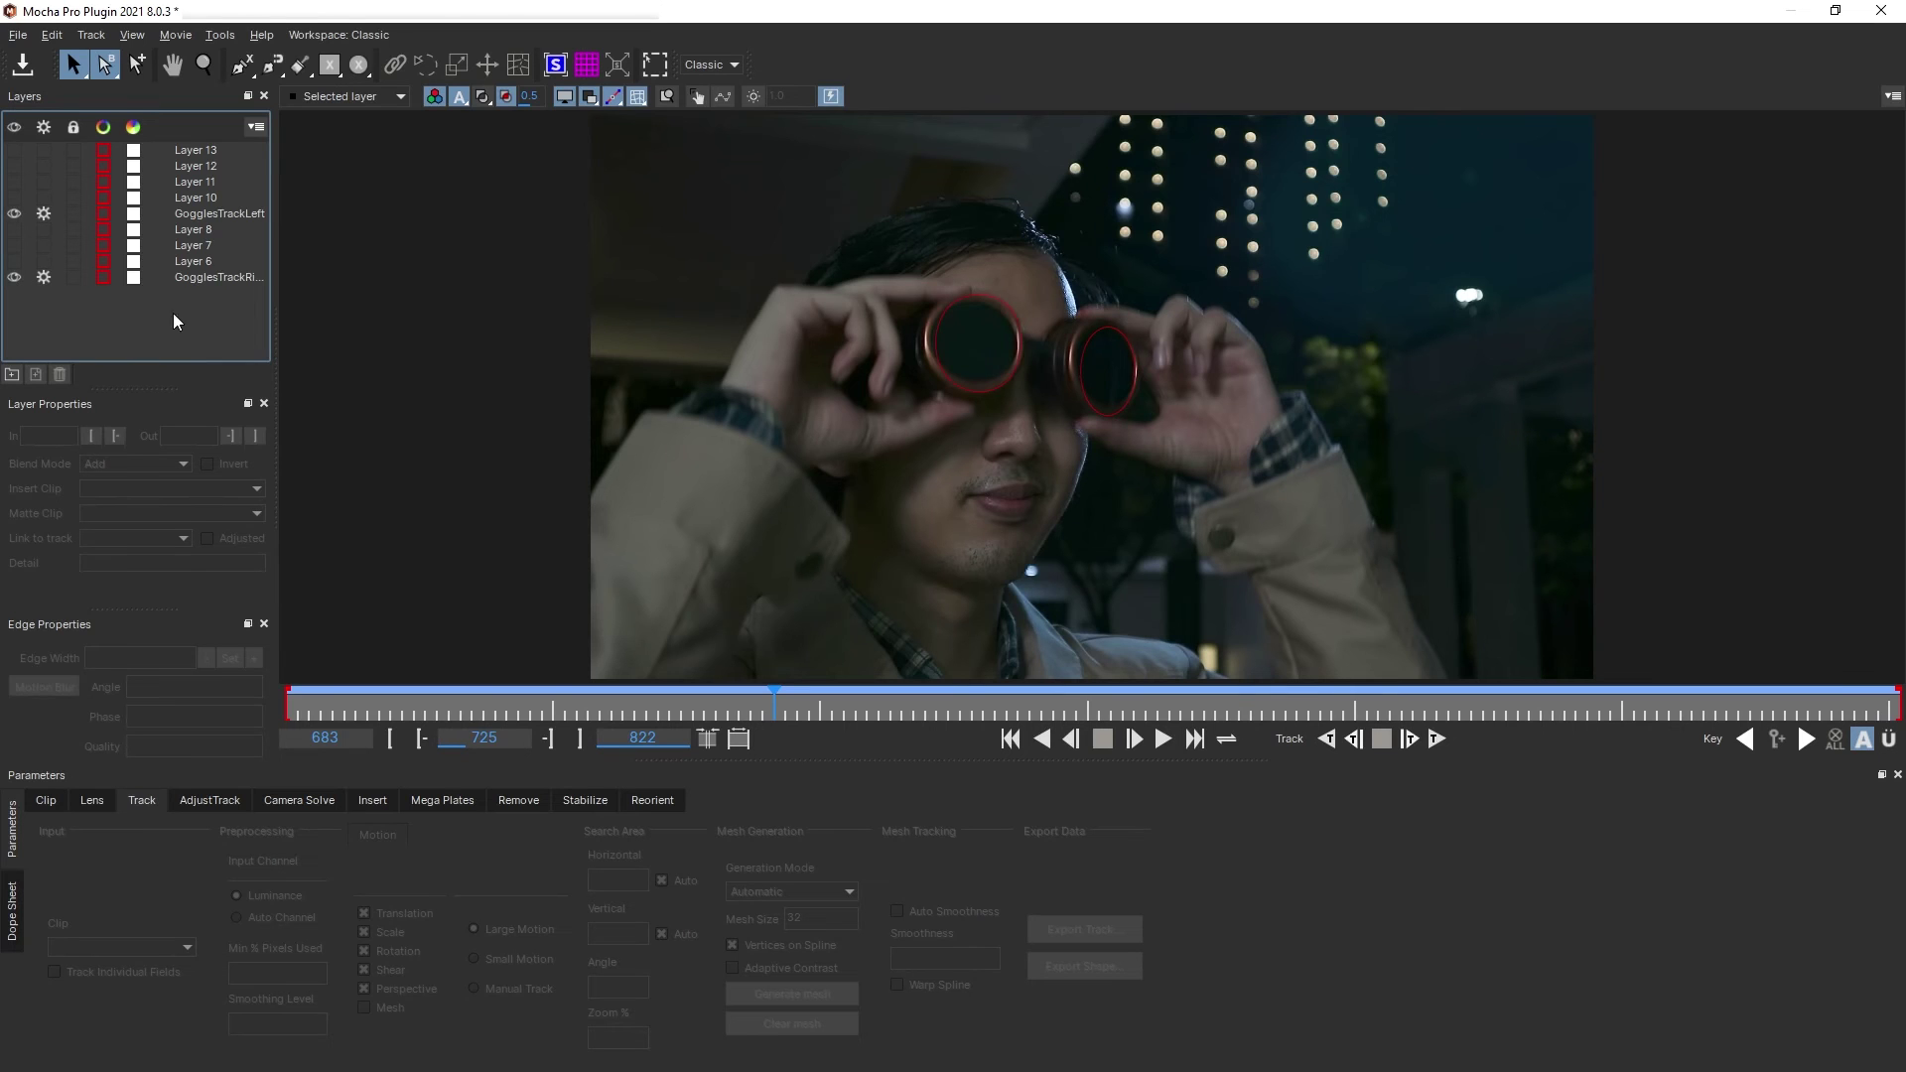
{"action": "key", "text": "z"}
{"action": "left_click_drag", "start_coordinate": [926, 386], "coordinate": [927, 335]}
{"action": "left_click_drag", "start_coordinate": [850, 710], "coordinate": [439, 765]}
{"action": "left_click", "coordinate": [14, 214]}
{"action": "left_click", "coordinate": [14, 277]}
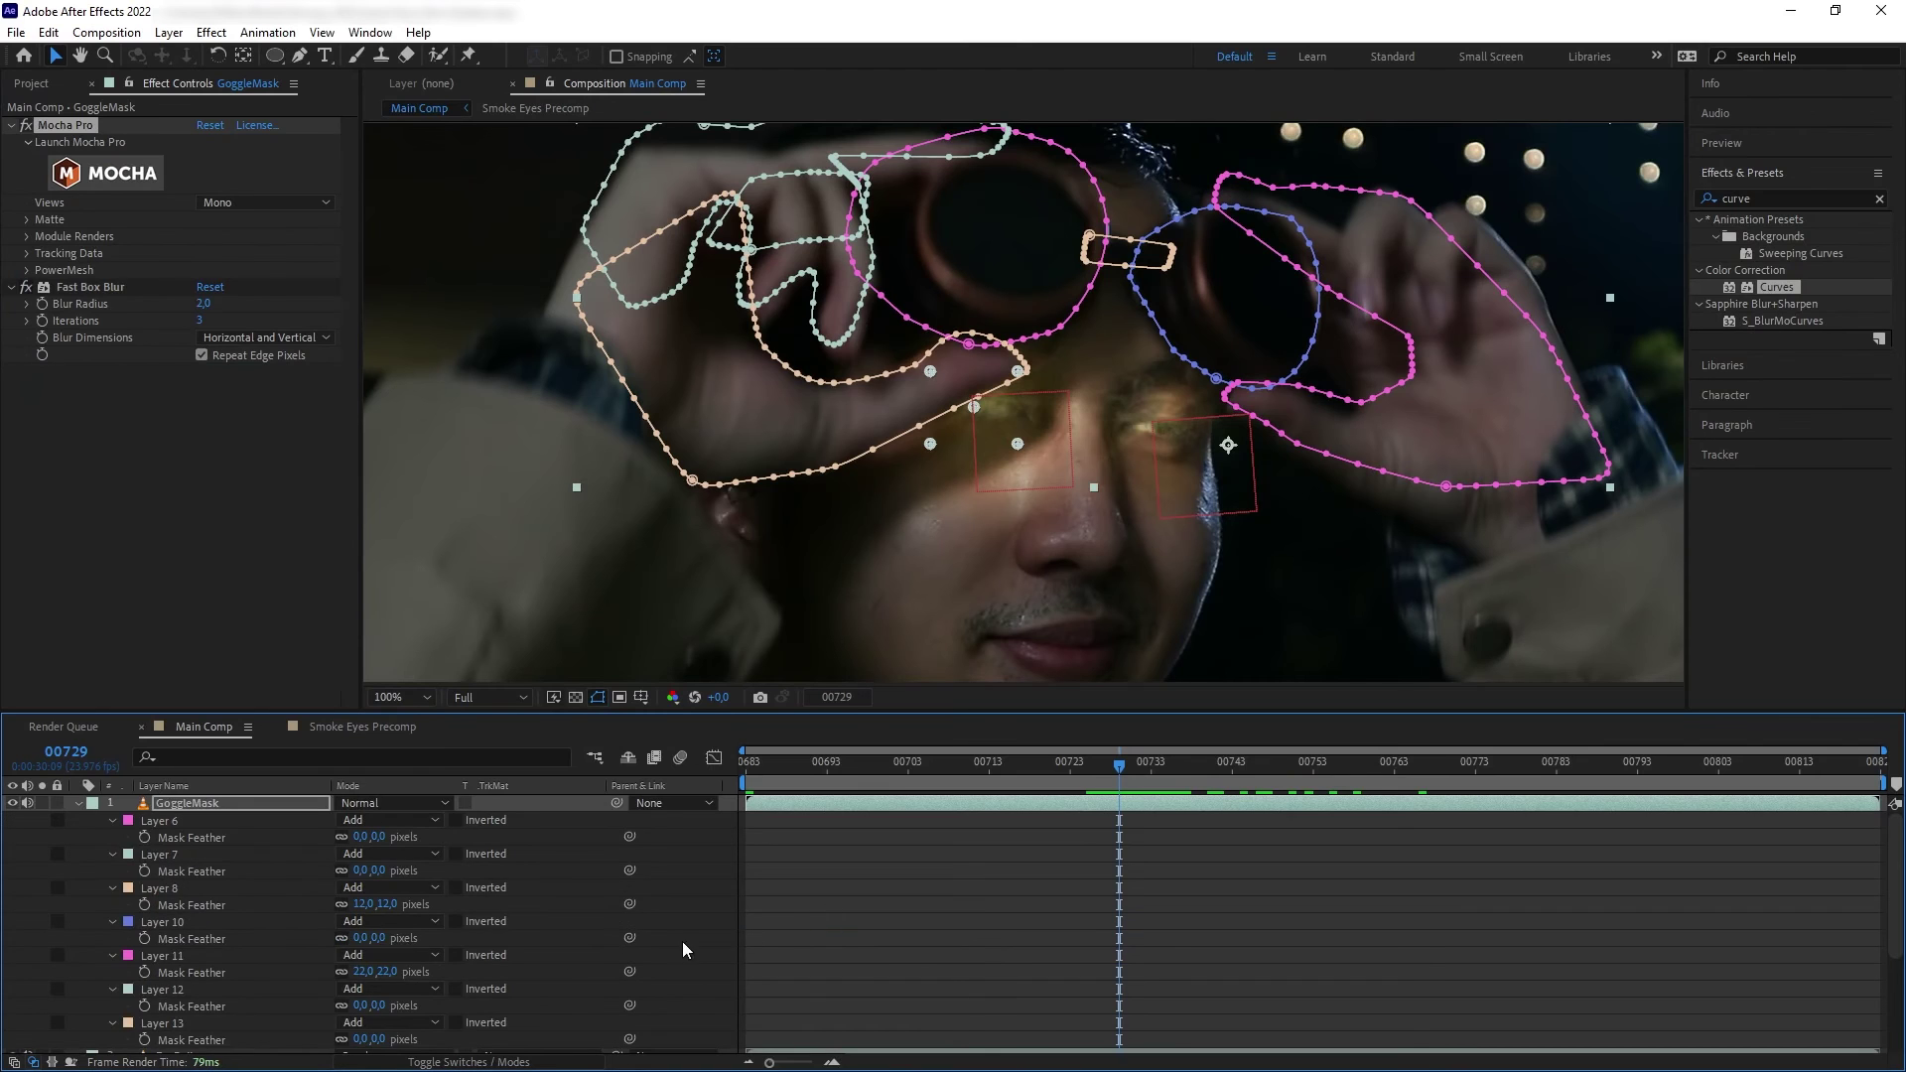
{"action": "scroll", "coordinate": [492, 921], "scroll_direction": "down", "scroll_amount": 1}
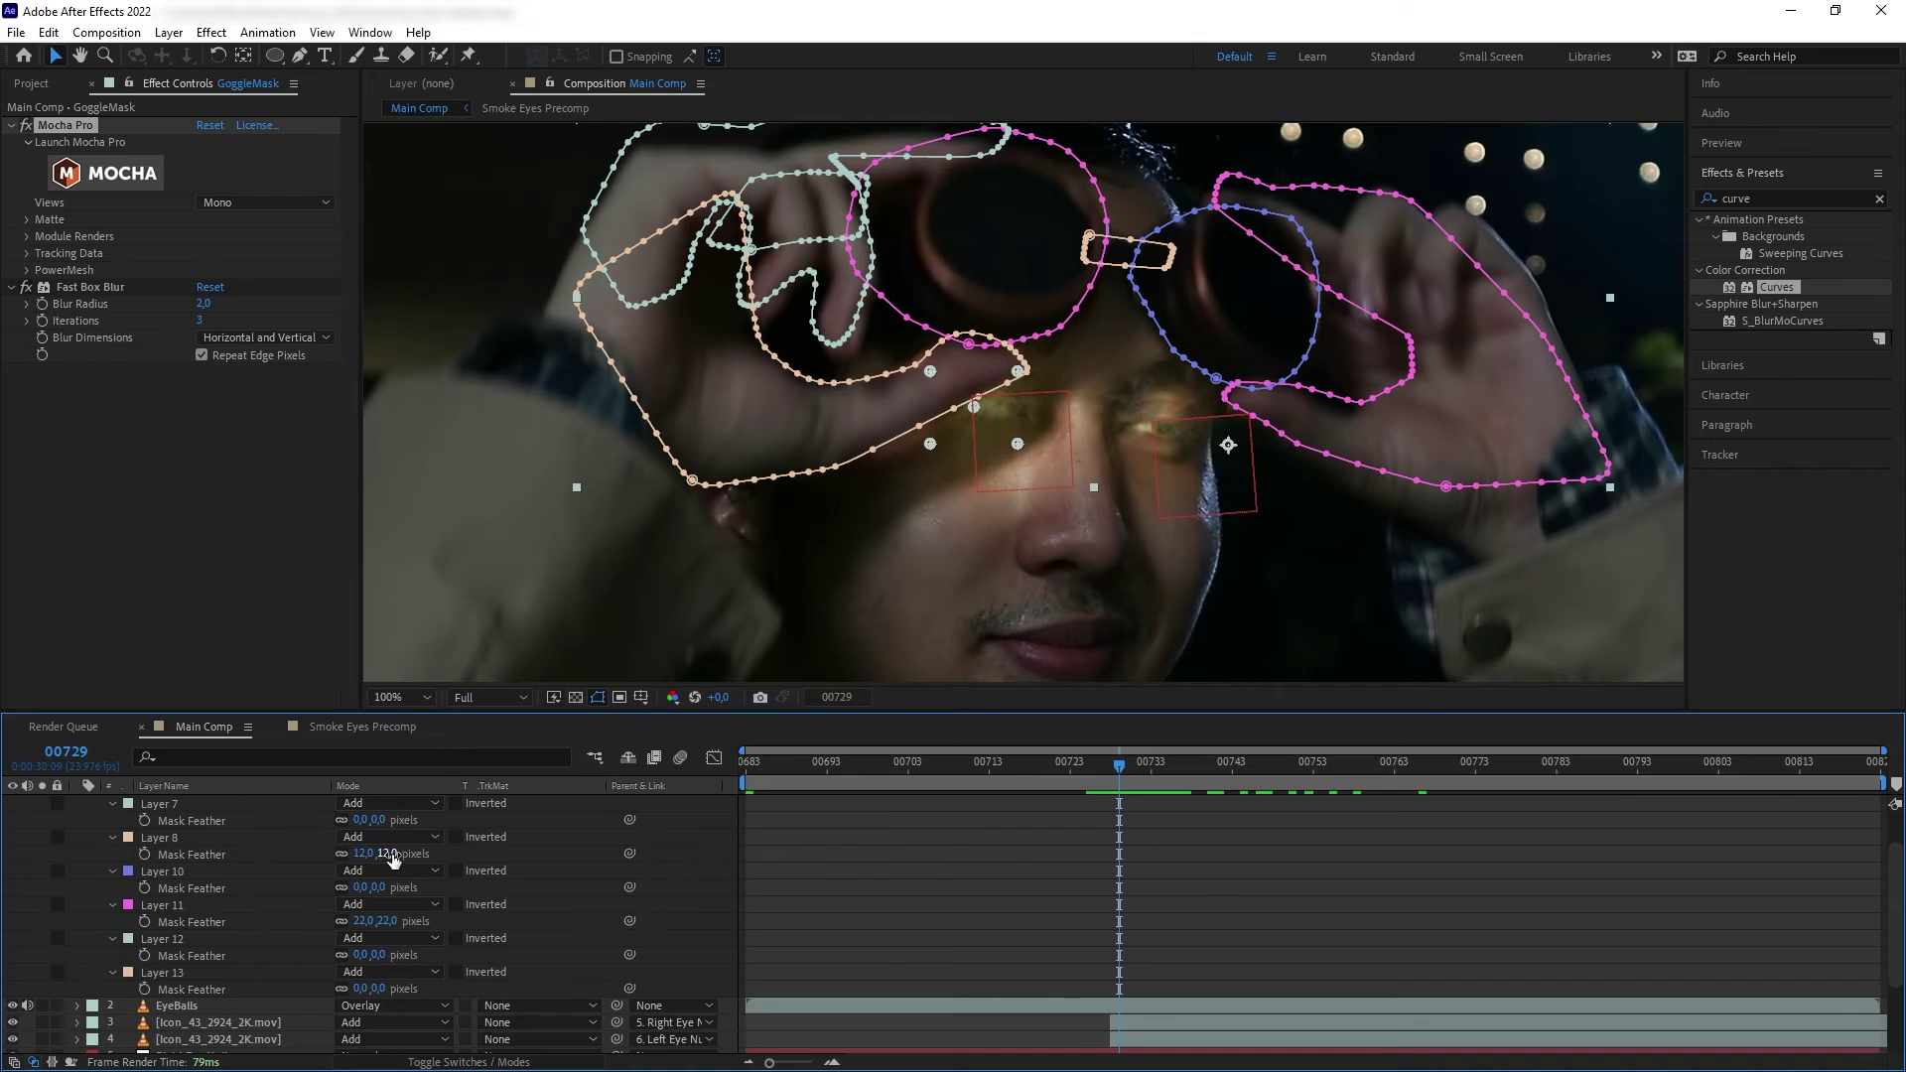
{"action": "left_click", "coordinate": [538, 892]}
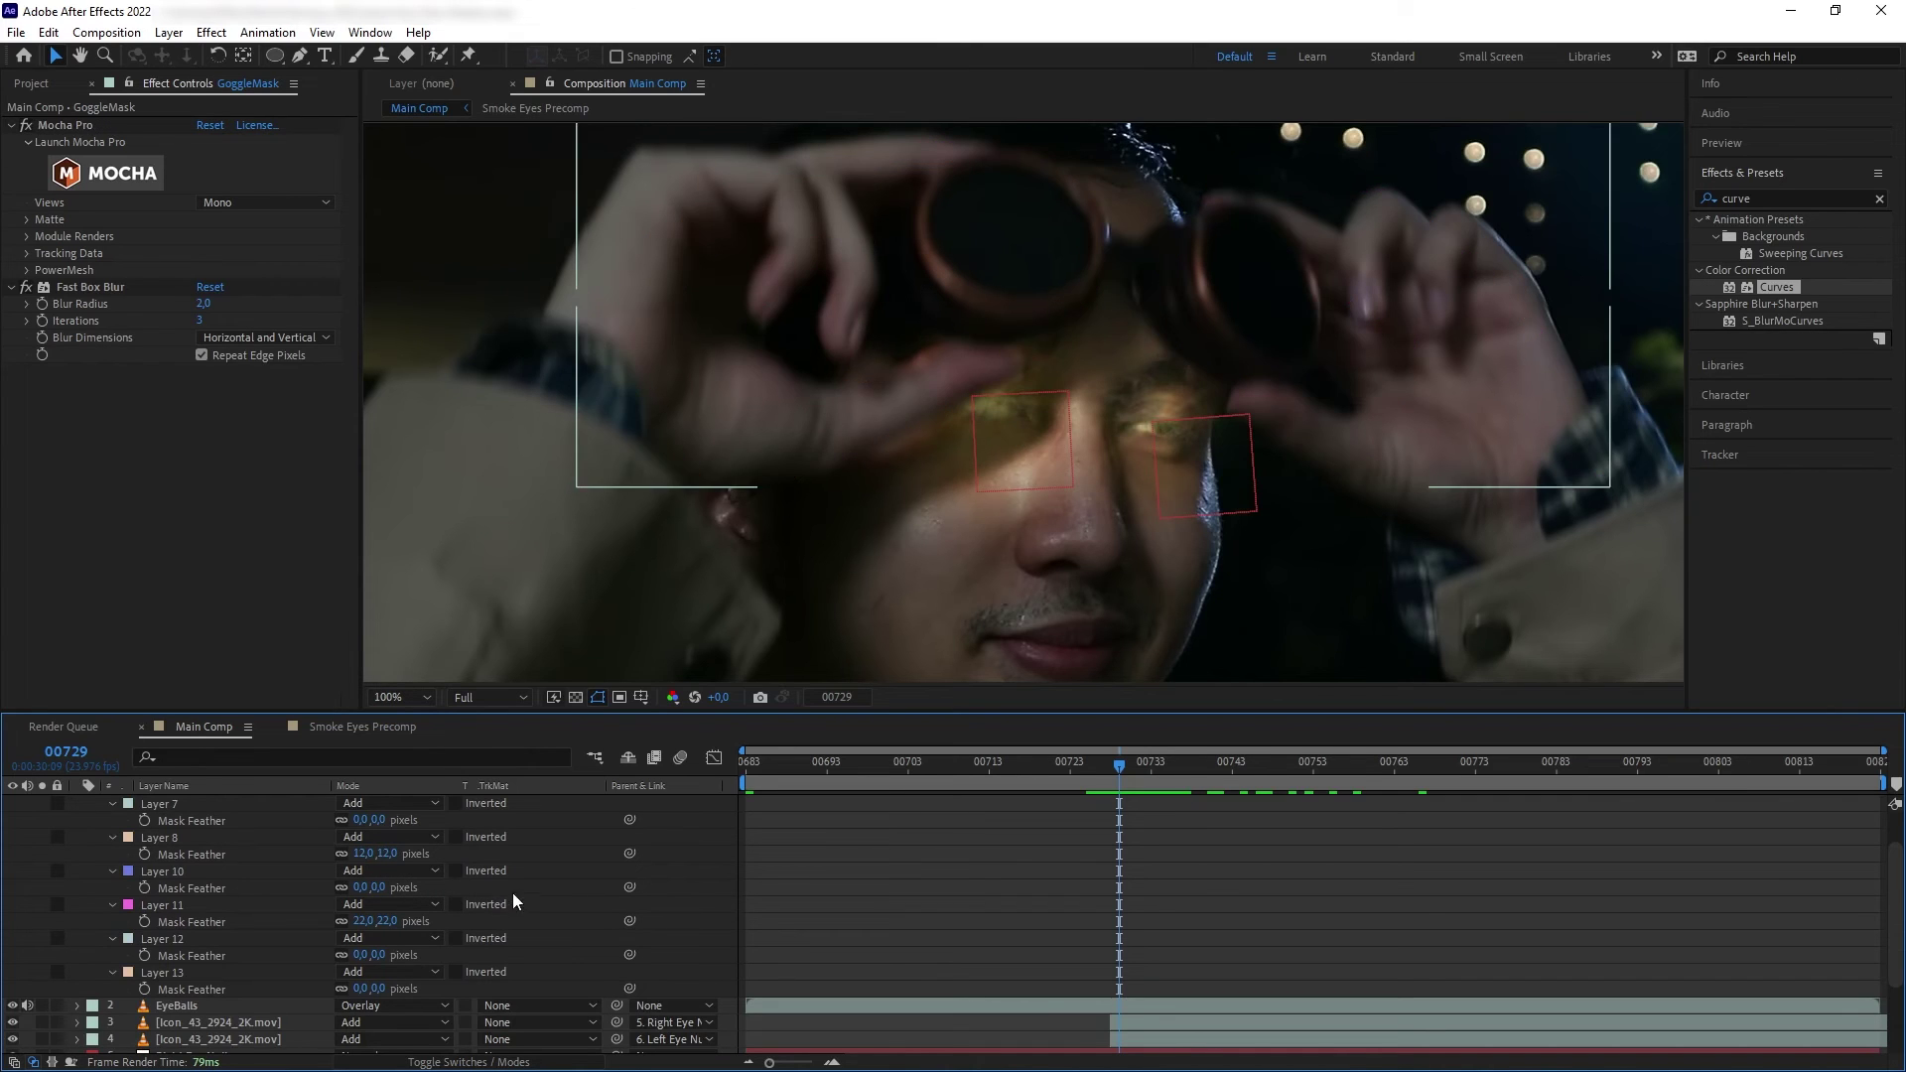
{"action": "left_click", "coordinate": [738, 441]}
{"action": "left_click", "coordinate": [915, 435]}
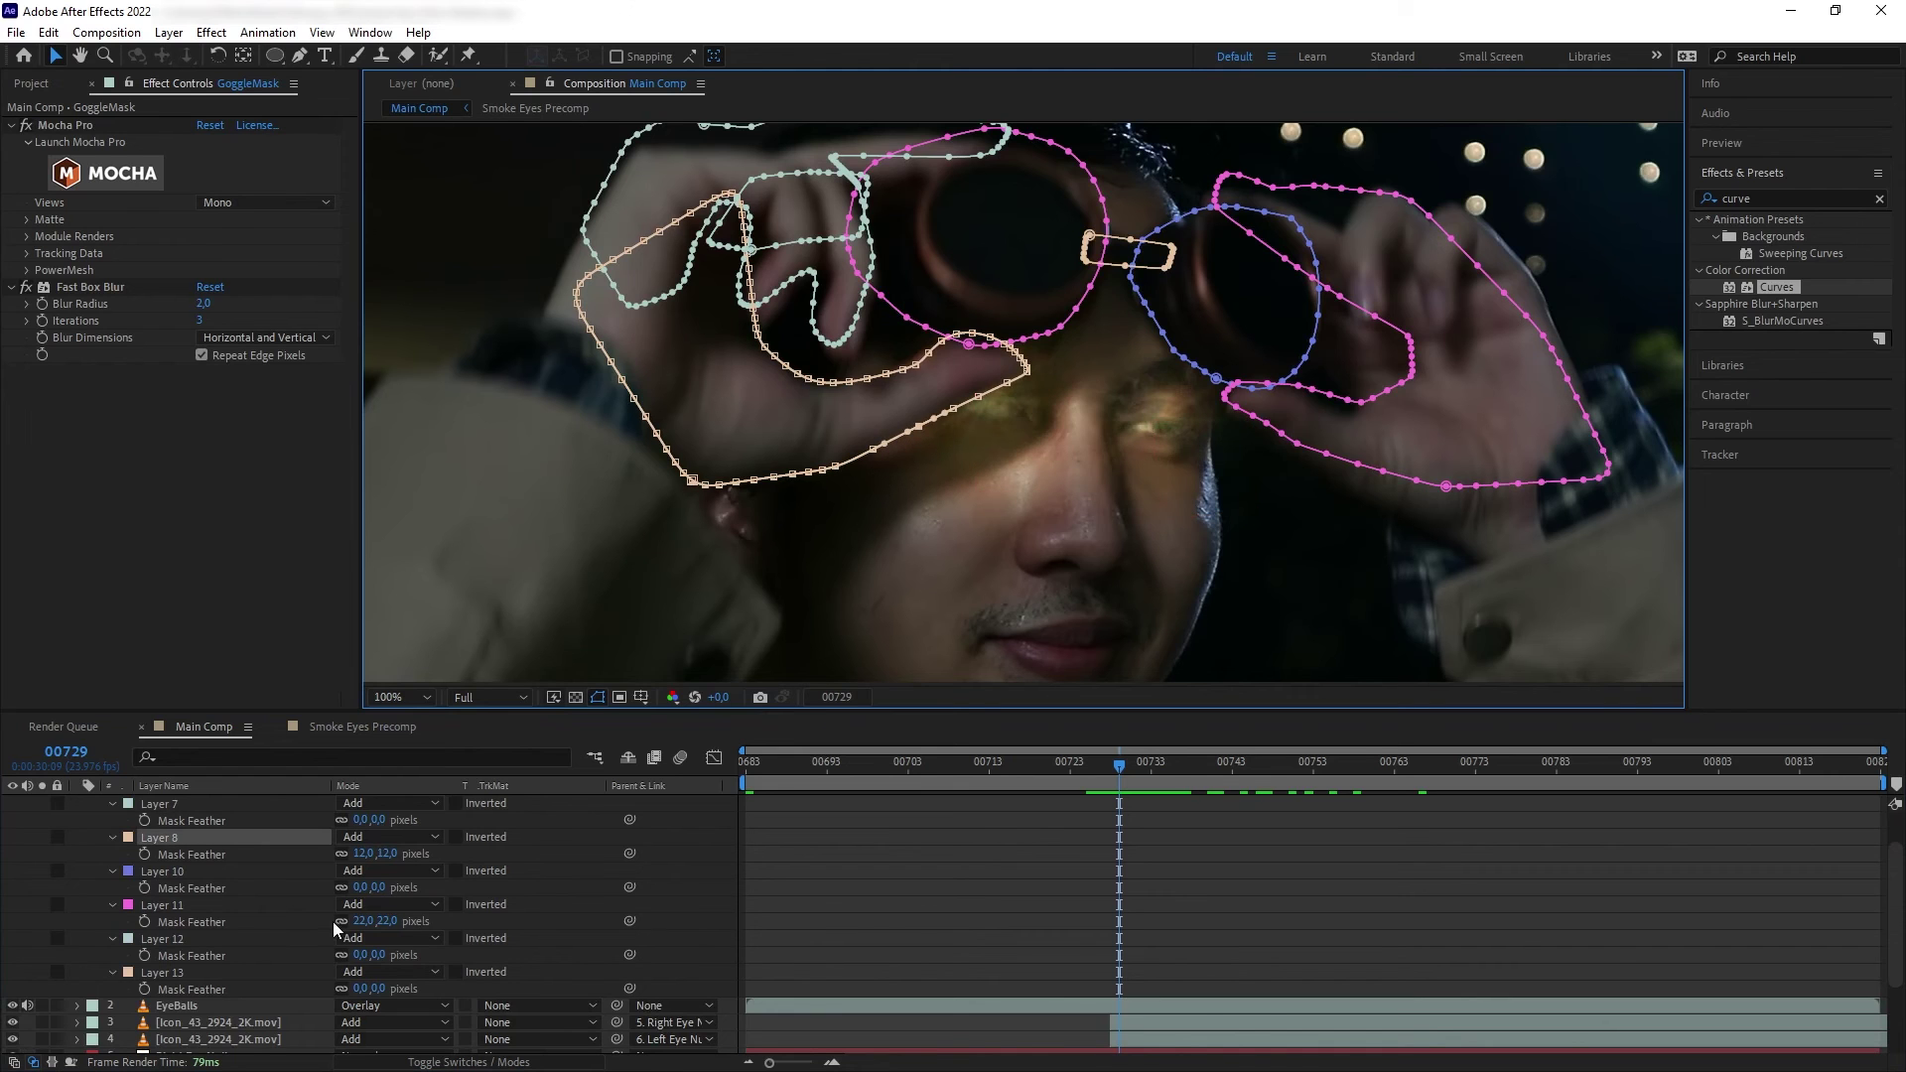
{"action": "left_click_drag", "start_coordinate": [386, 856], "coordinate": [338, 870]}
{"action": "left_click_drag", "start_coordinate": [1186, 794], "coordinate": [1361, 812]}
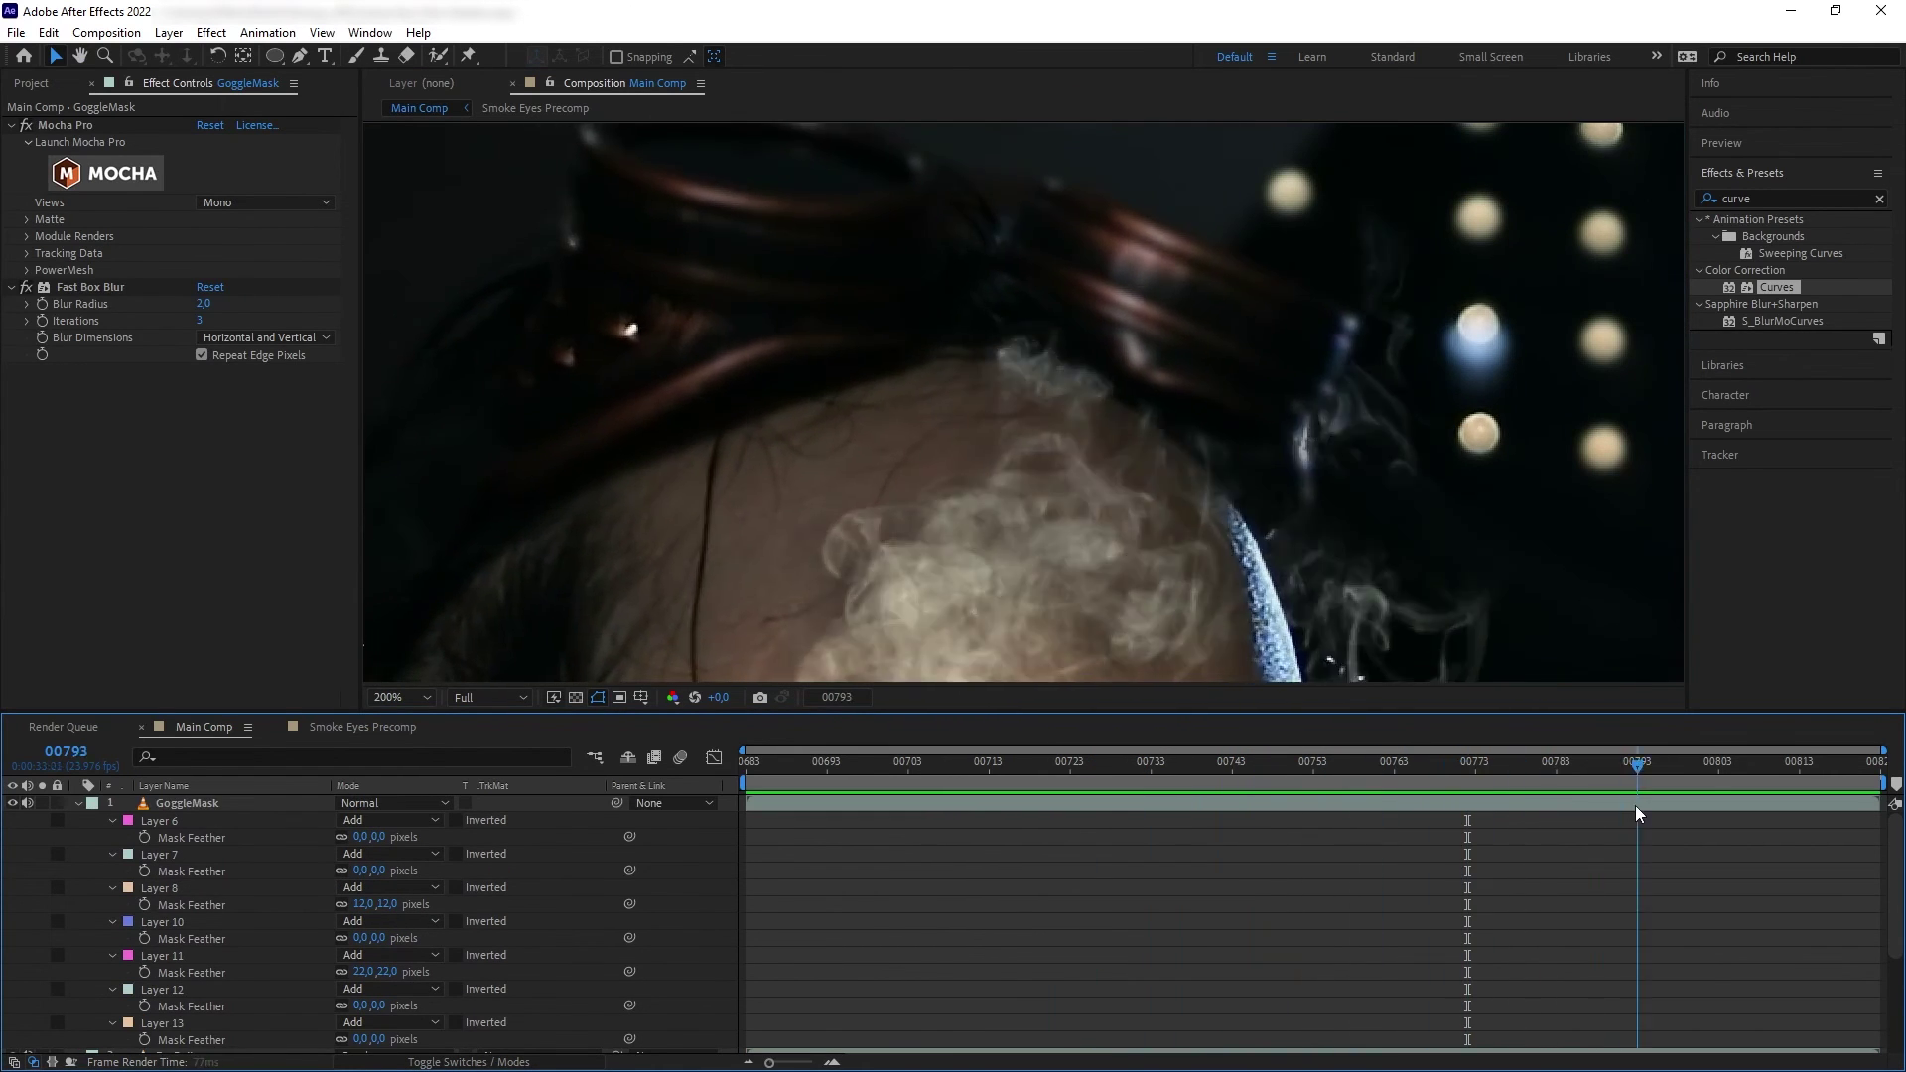
{"action": "left_click", "coordinate": [1355, 806]}
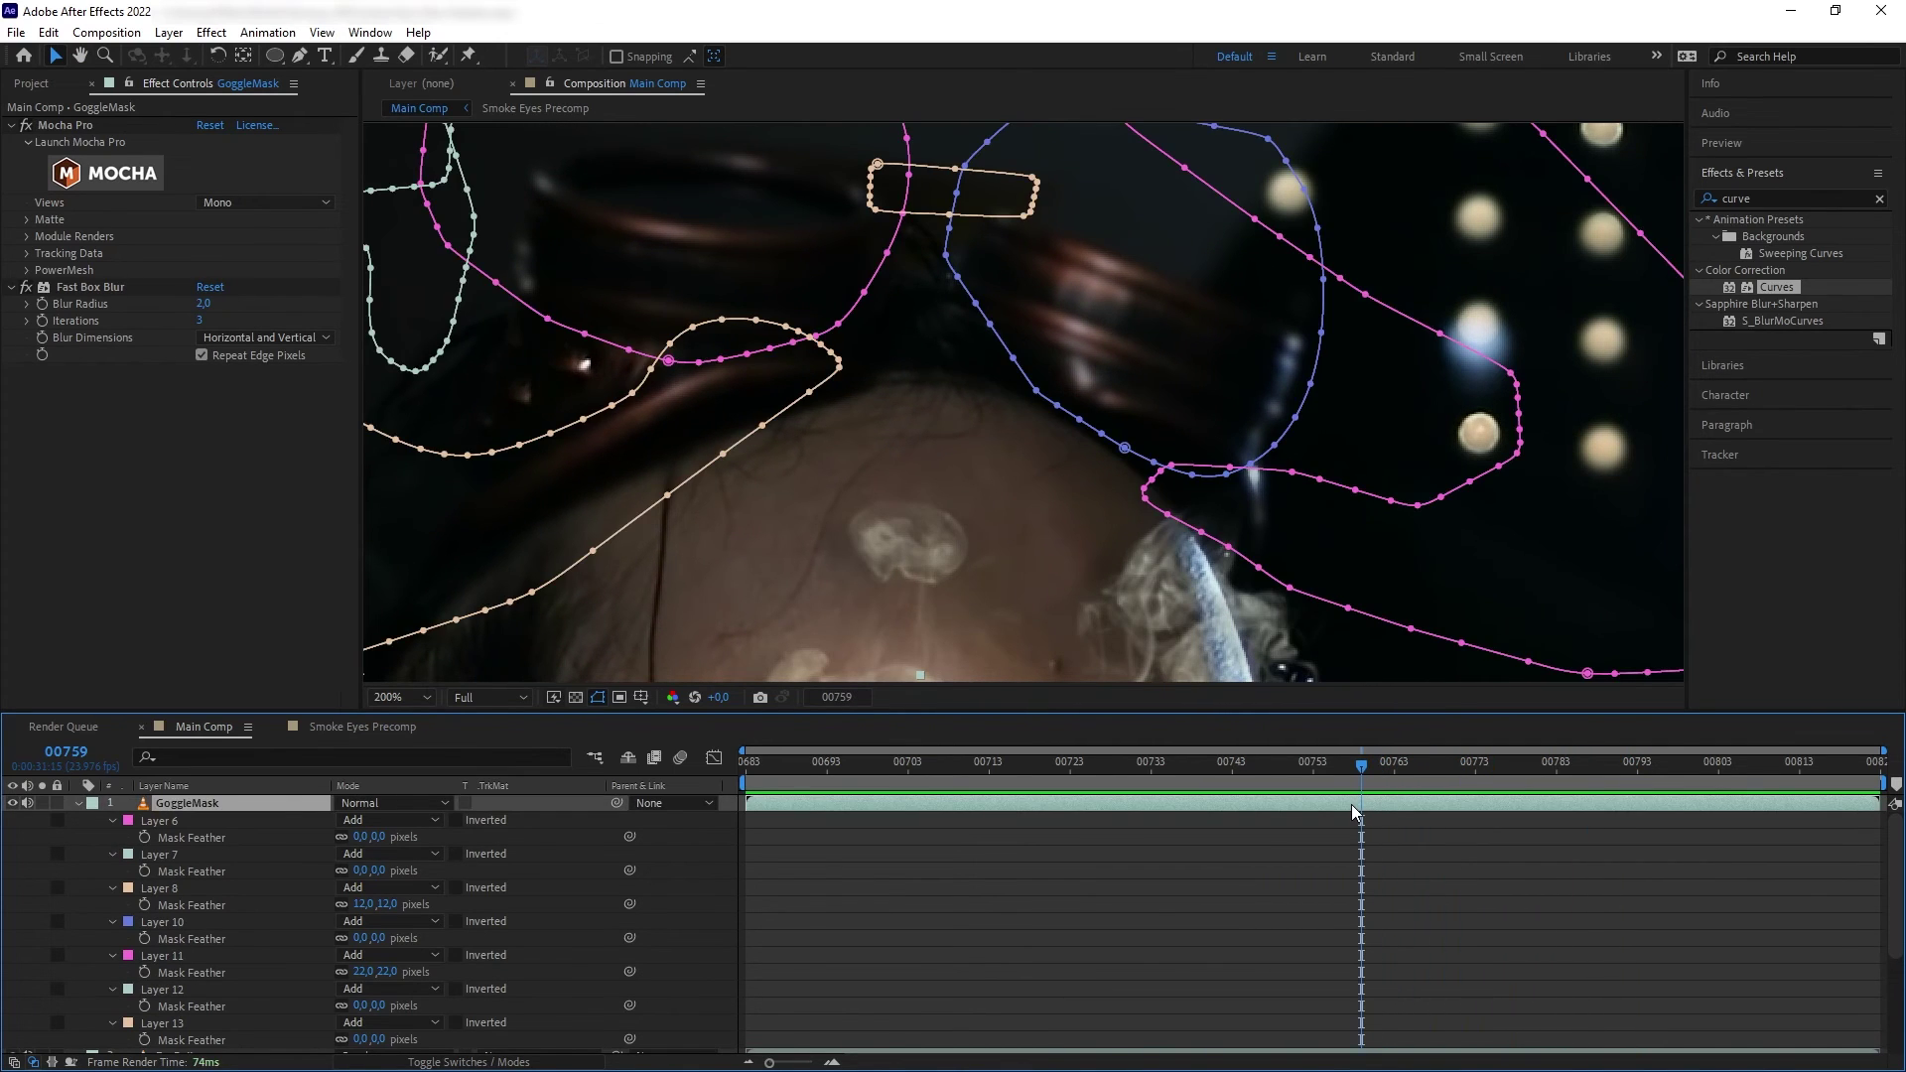
{"action": "scroll", "coordinate": [959, 500], "scroll_direction": "down", "scroll_amount": 2}
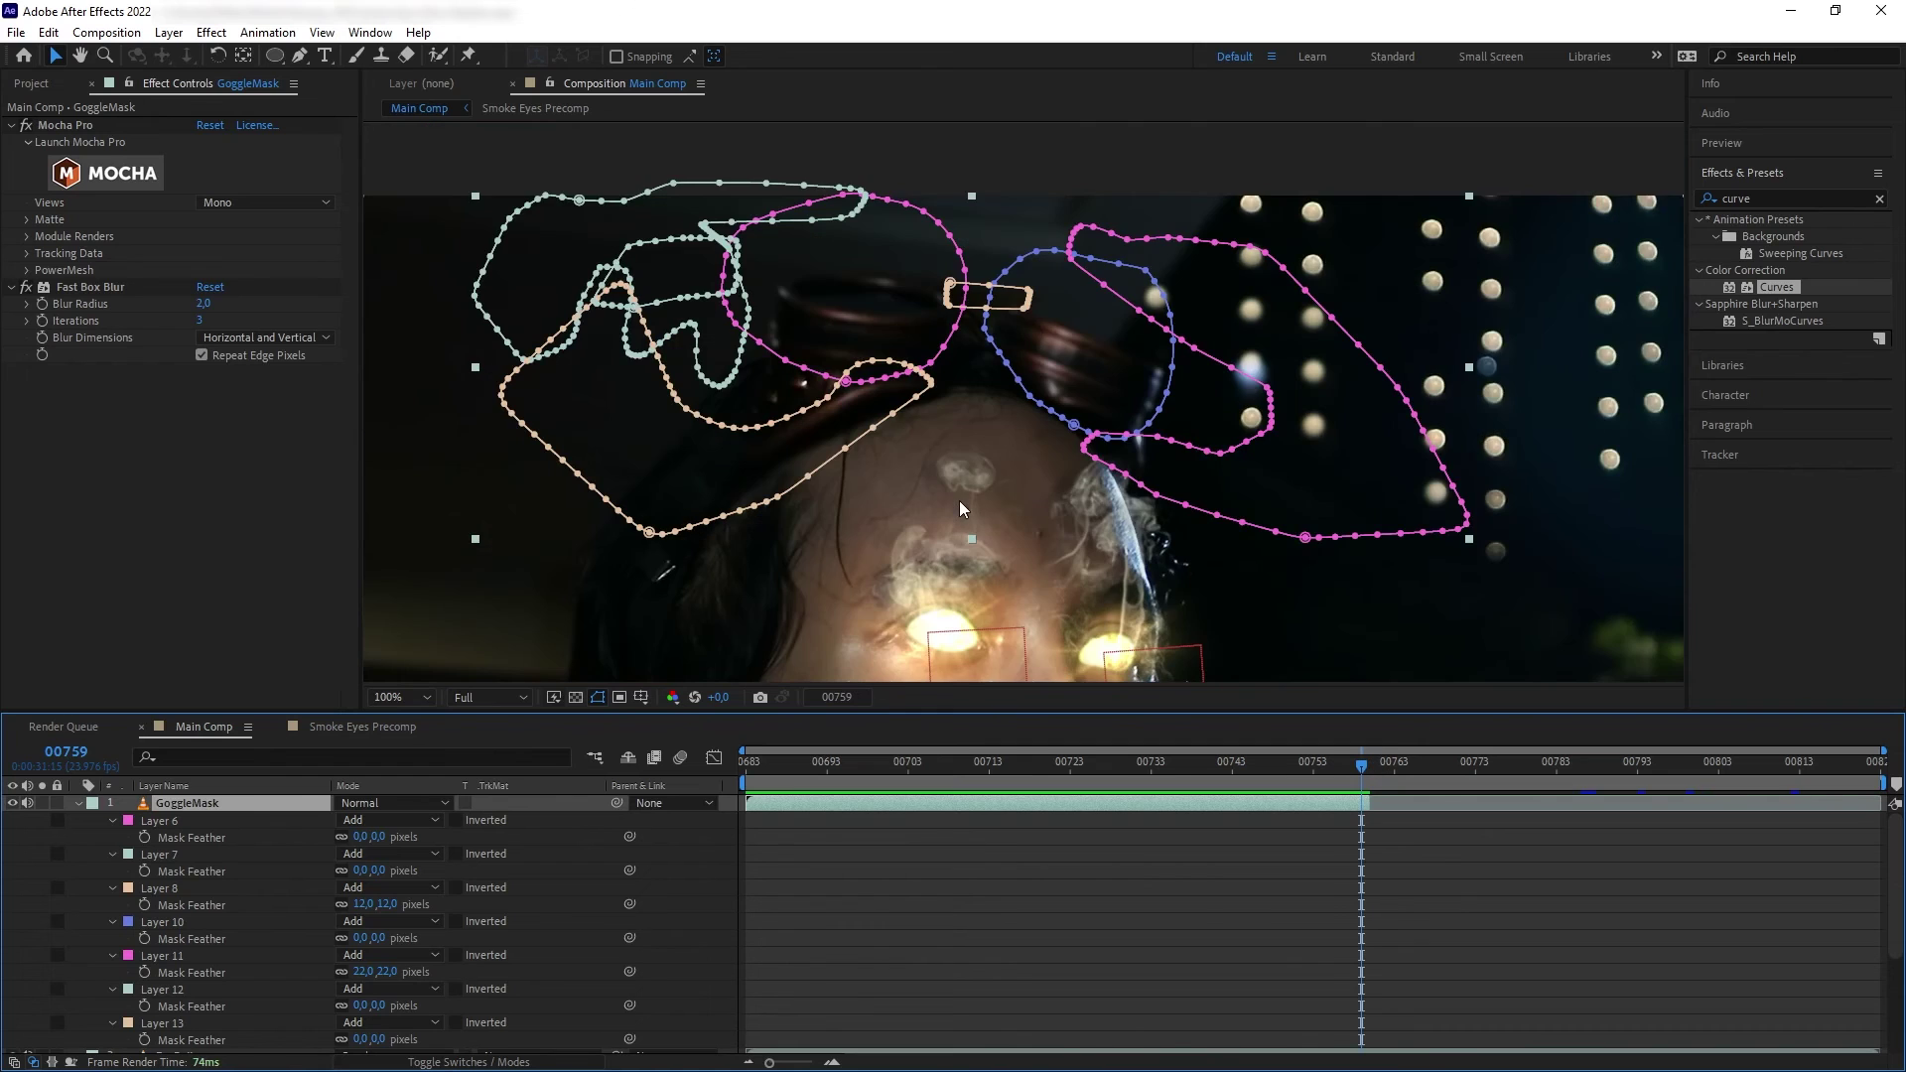